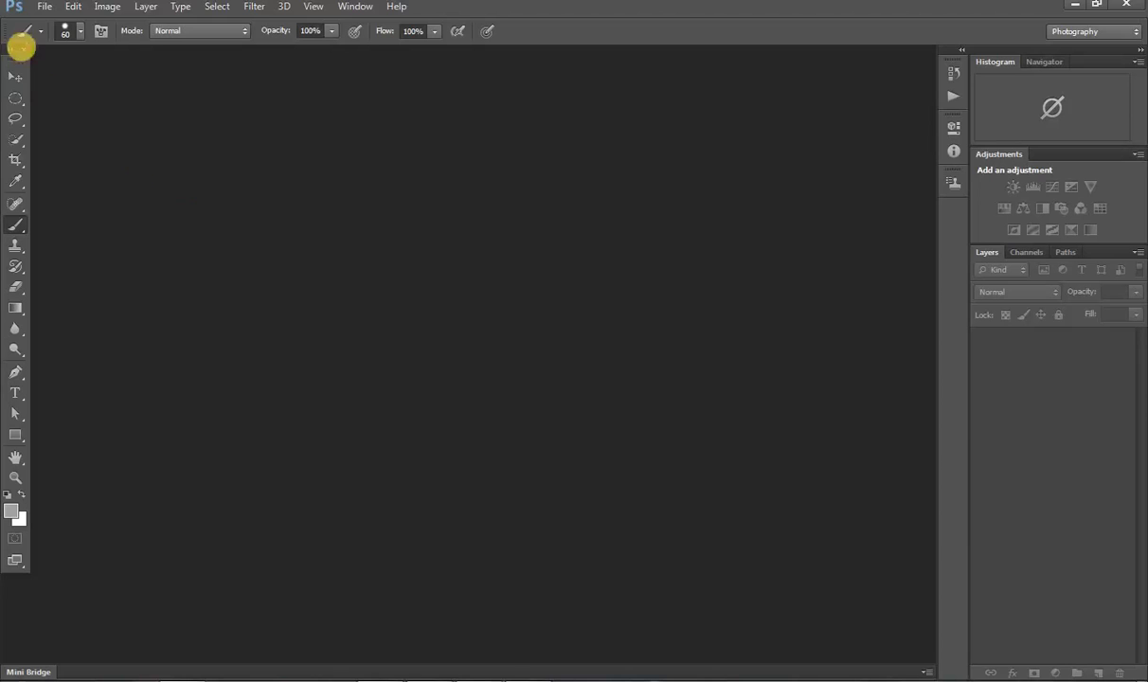
Open the portrait photo as a new document
left_click(43, 7)
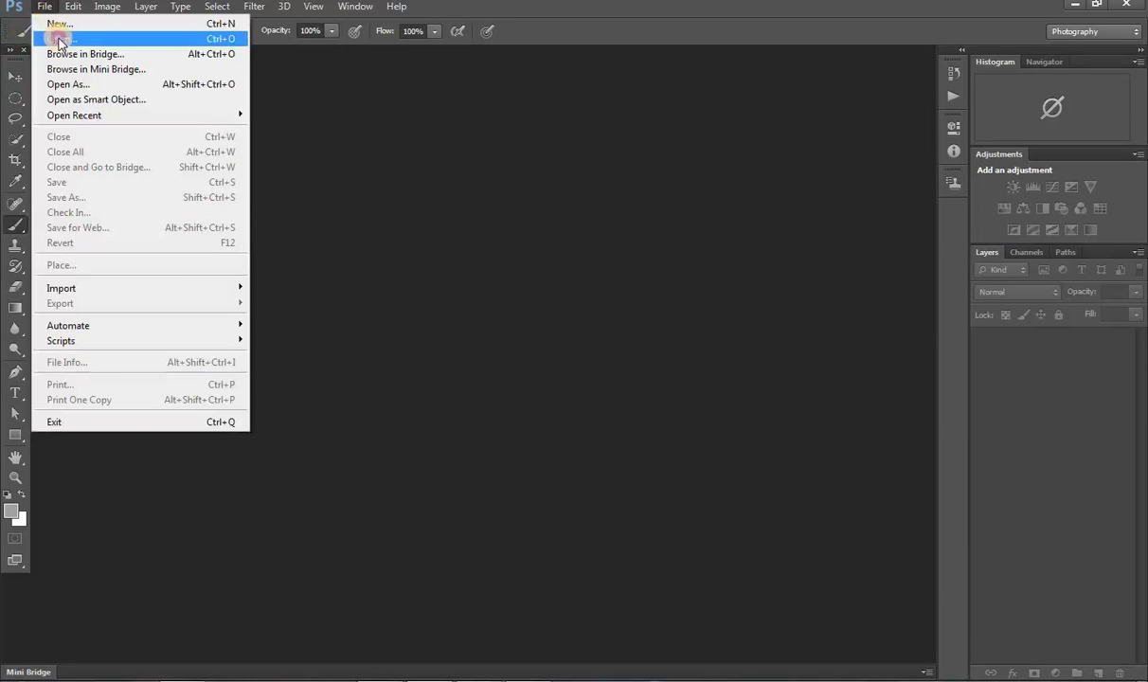
left_click(59, 39)
double_click(213, 89)
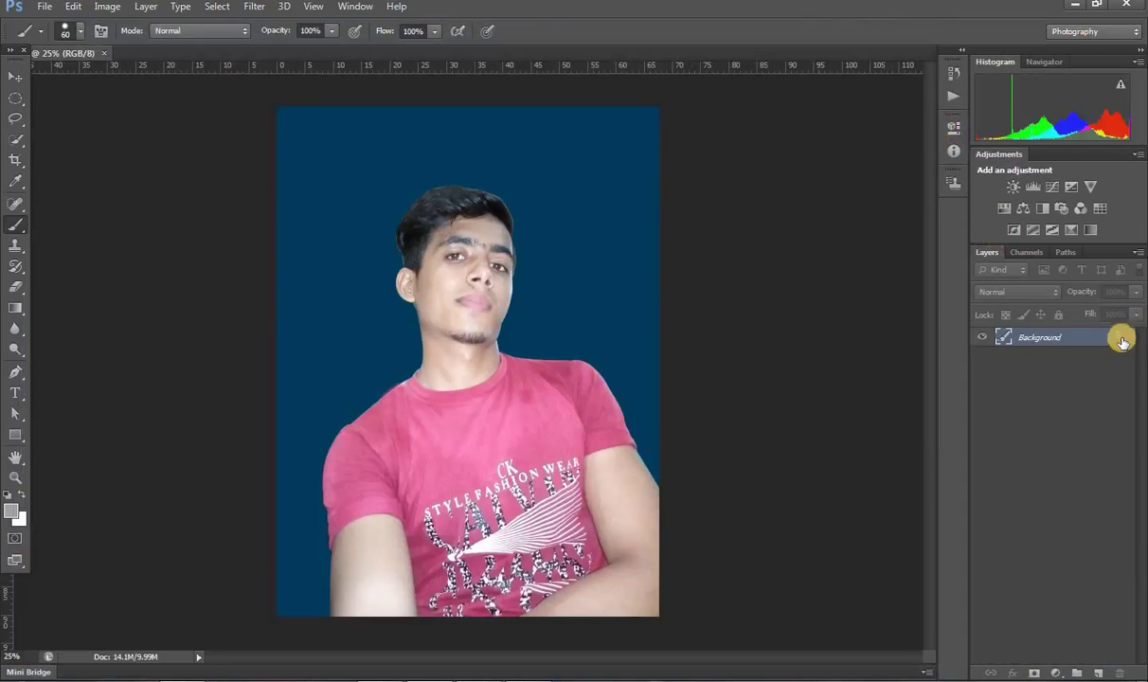
Convert the locked Background into Layer 0 and duplicate it as Layer 0 copy
double_click(1091, 337)
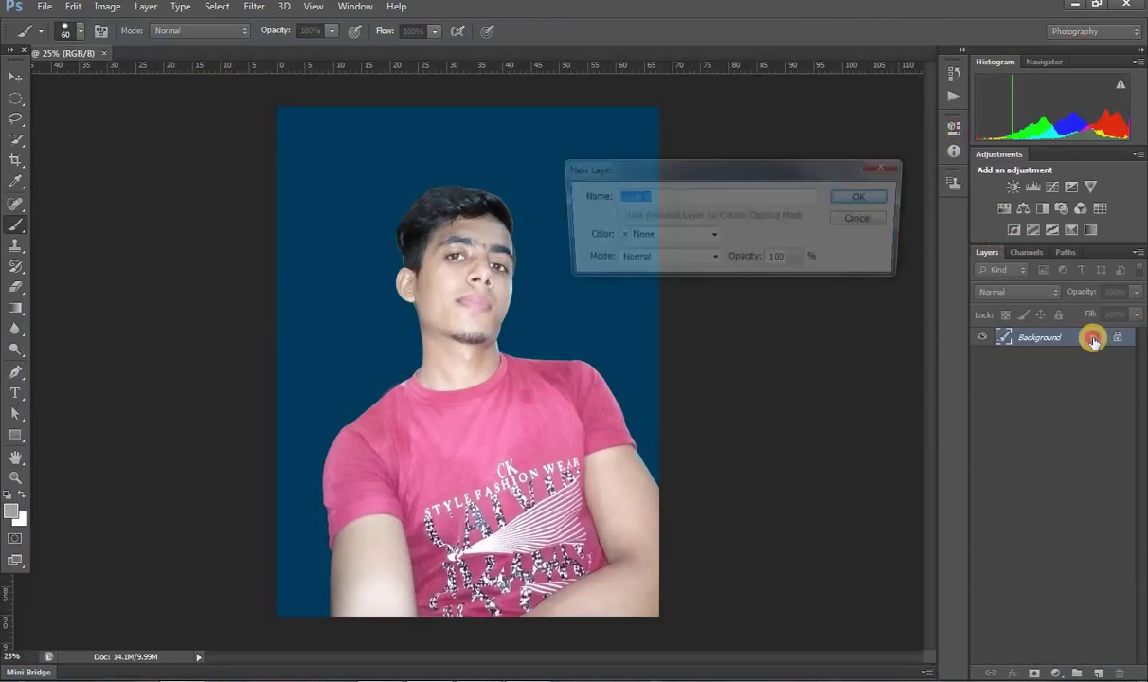
left_click(866, 199)
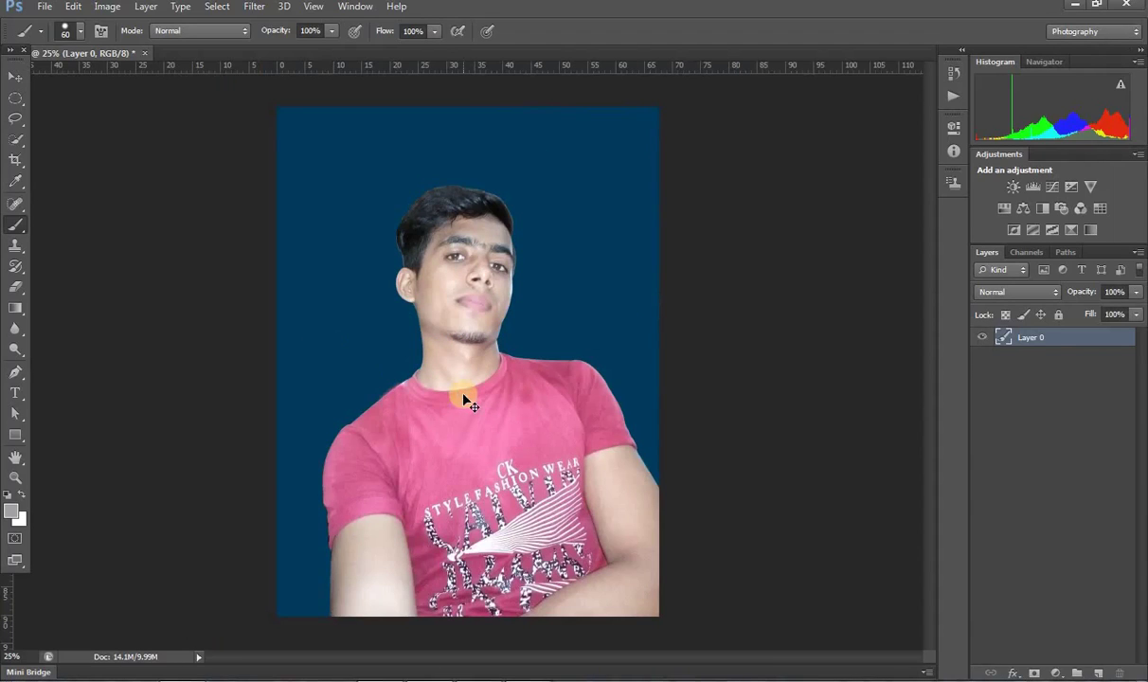
key("ctrl+j")
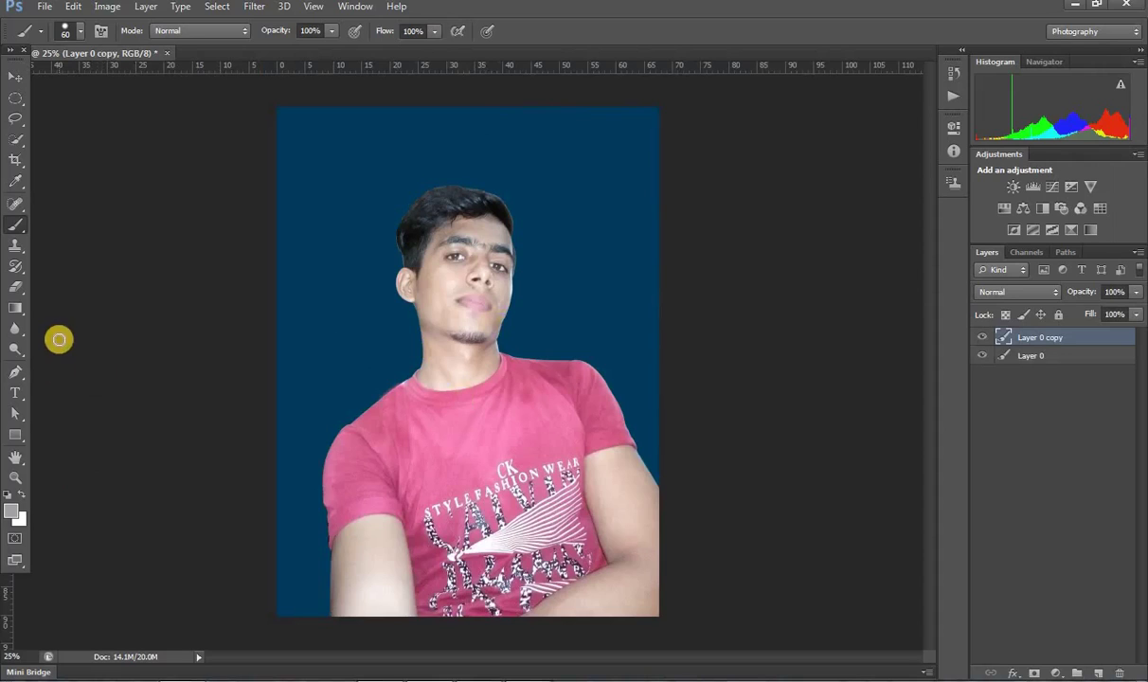
Apply Poster Edges (thickness 10, intensity 7, posterization 5) to Layer 0 copy, then duplicate it
left_click(219, 8)
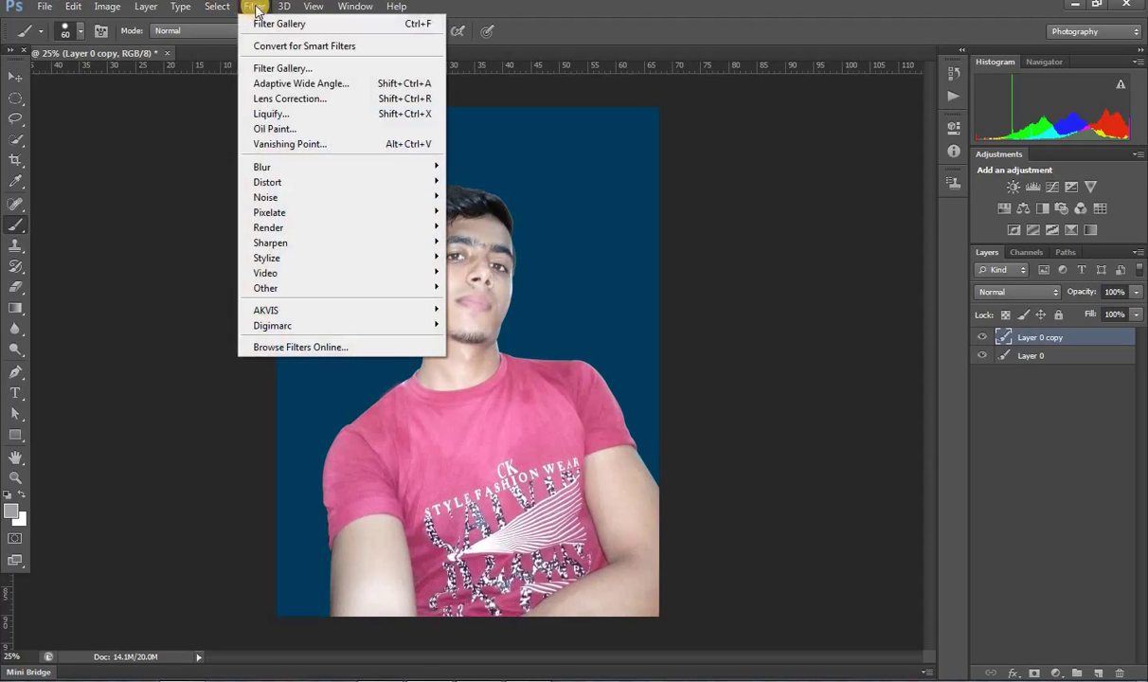
left_click(280, 69)
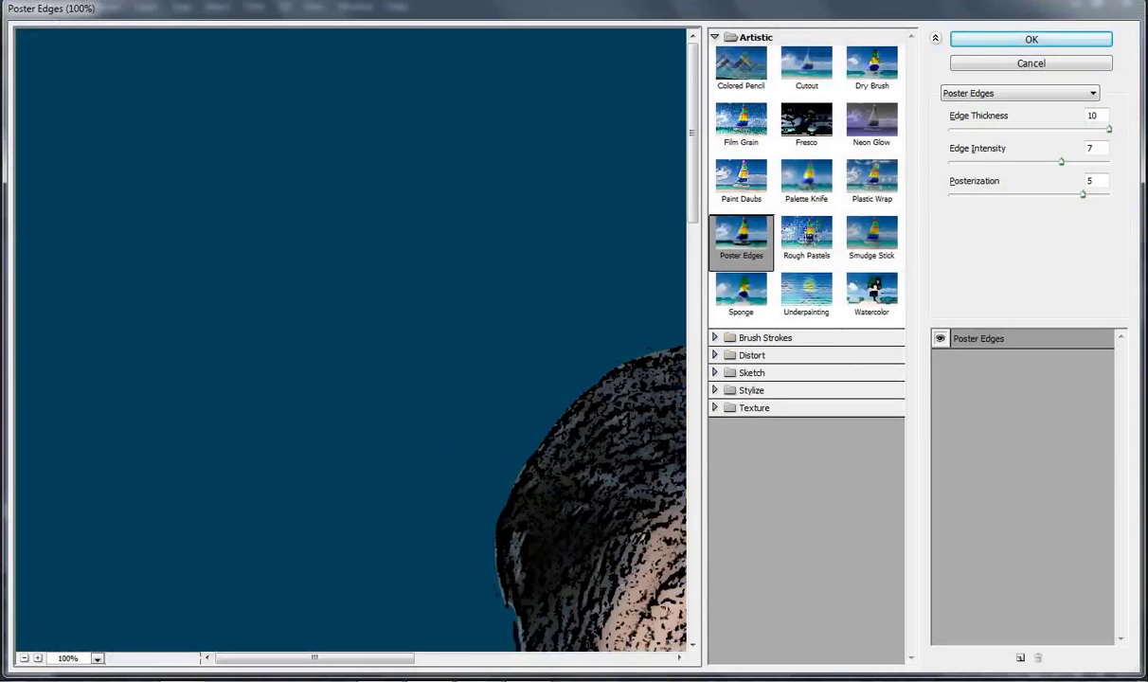
left_click(98, 659)
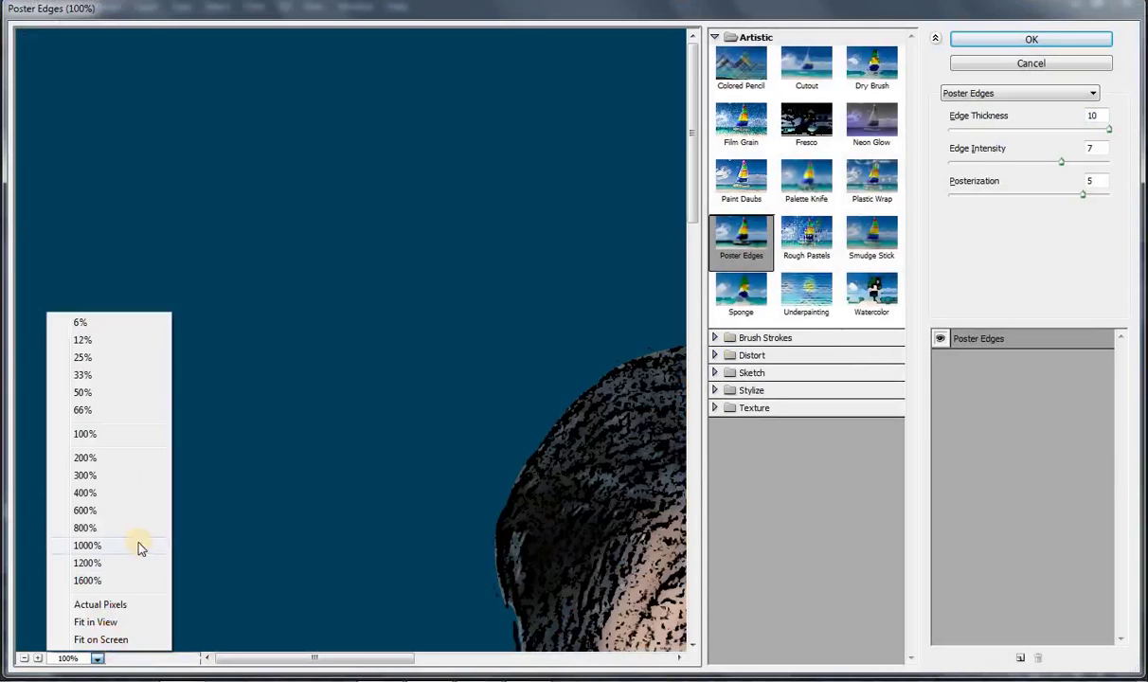
left_click(80, 346)
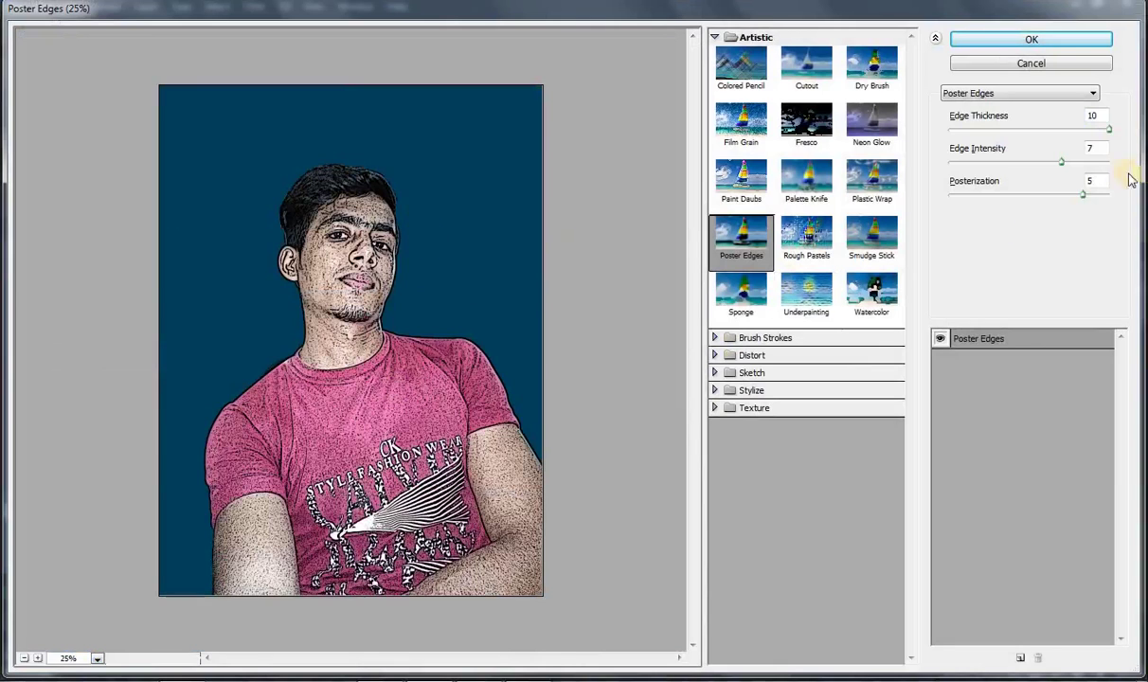
left_click_drag(1110, 131, 1139, 133)
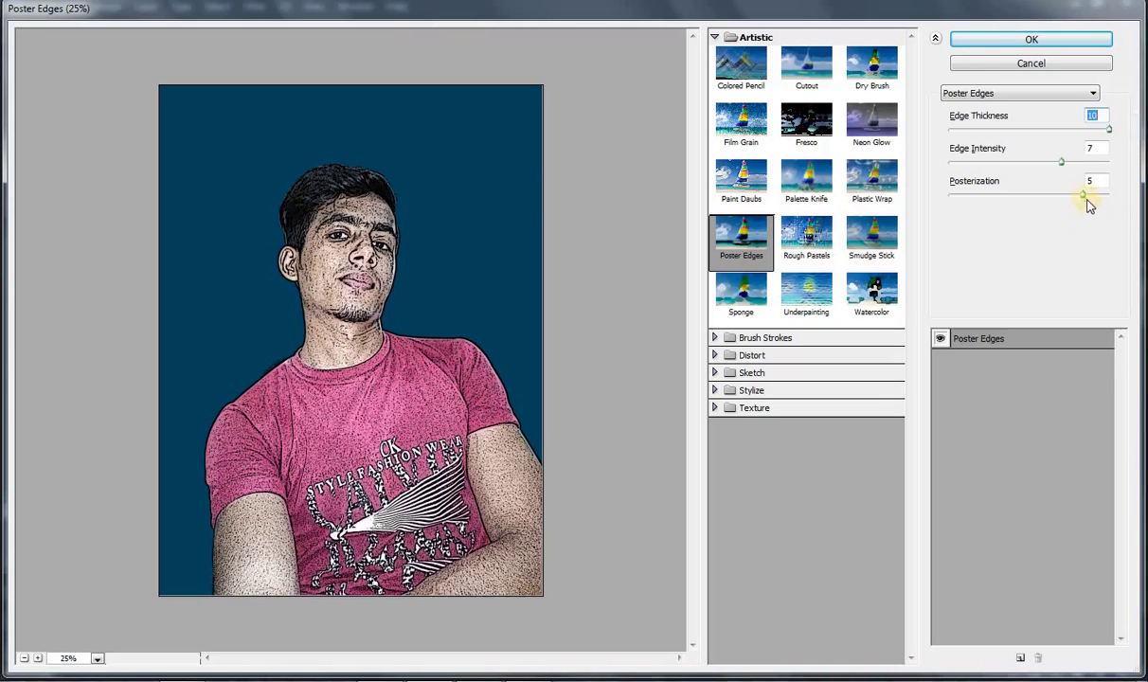
mouse_move(1085, 201)
left_mouse_down()
mouse_move(1097, 203)
mouse_move(1086, 203)
left_mouse_up()
left_click(1063, 164)
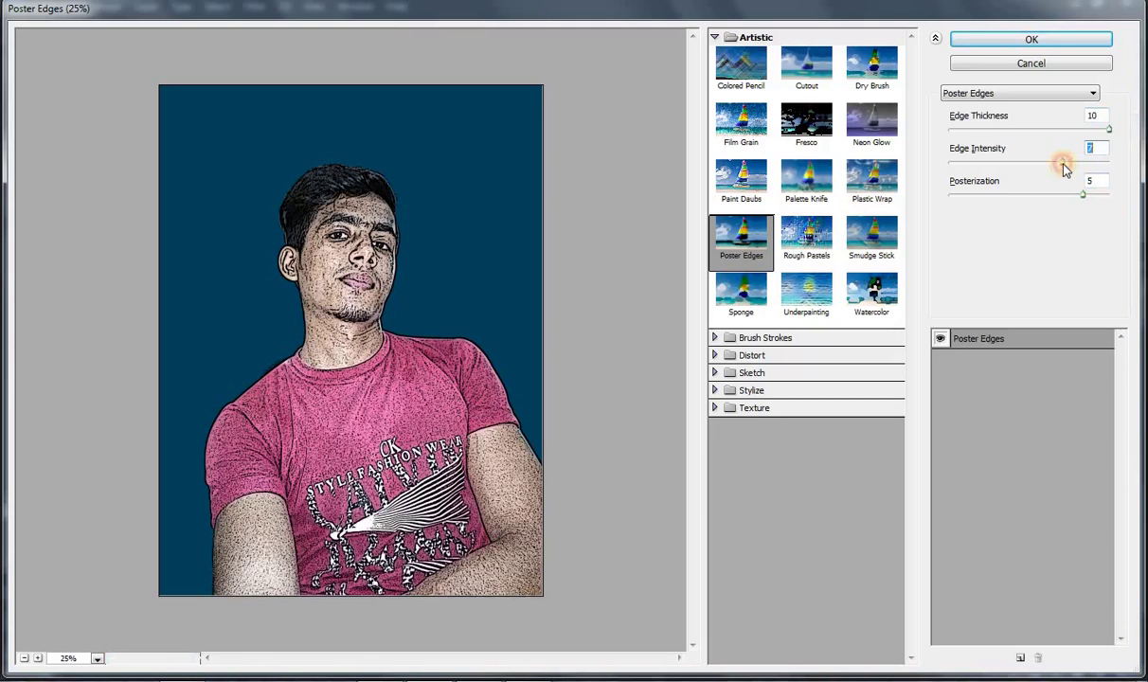
left_click(1015, 39)
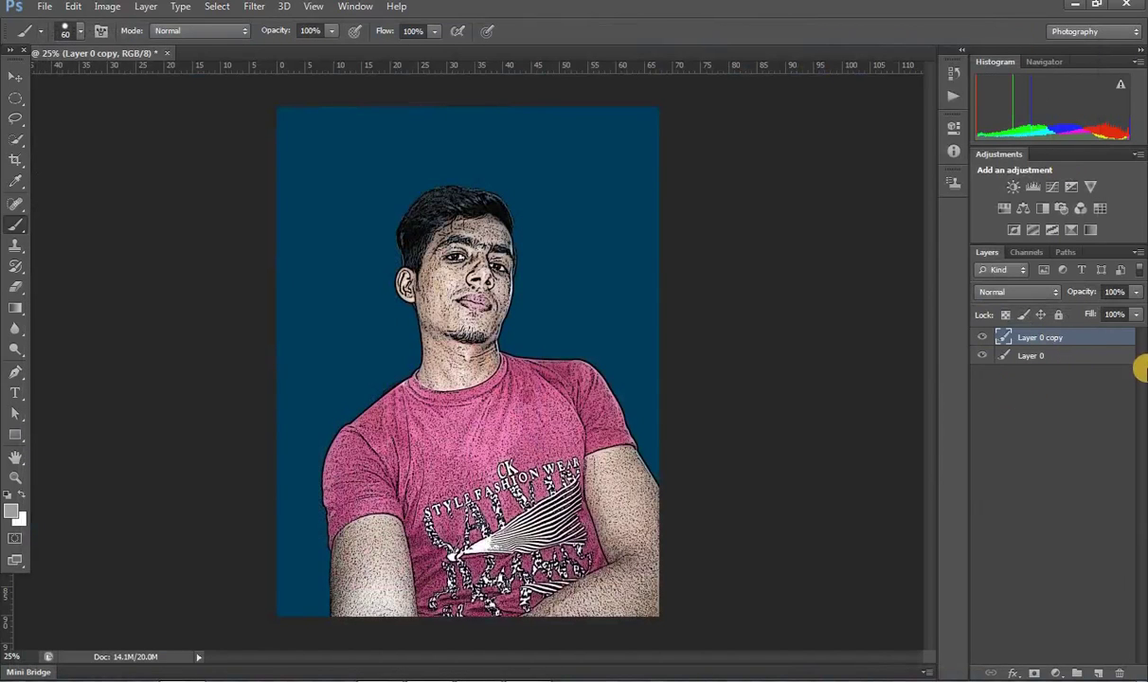
key("ctrl+j")
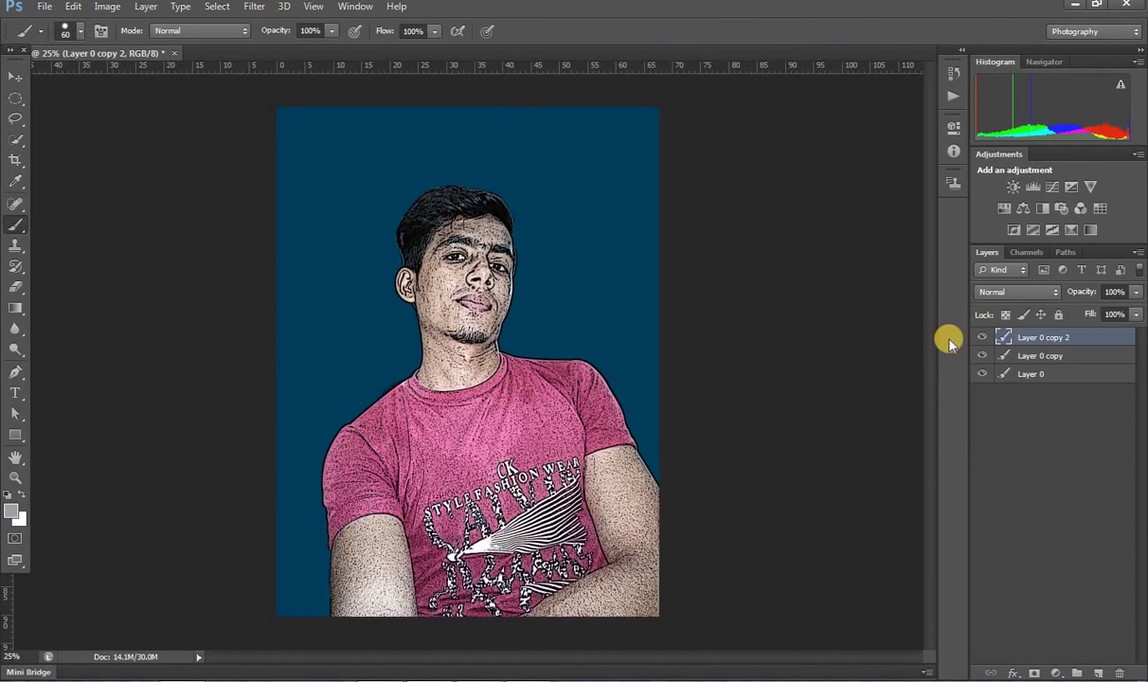
Apply a Threshold of 17 to Layer 0 copy 2 for thin black outlines on white
left_click(106, 7)
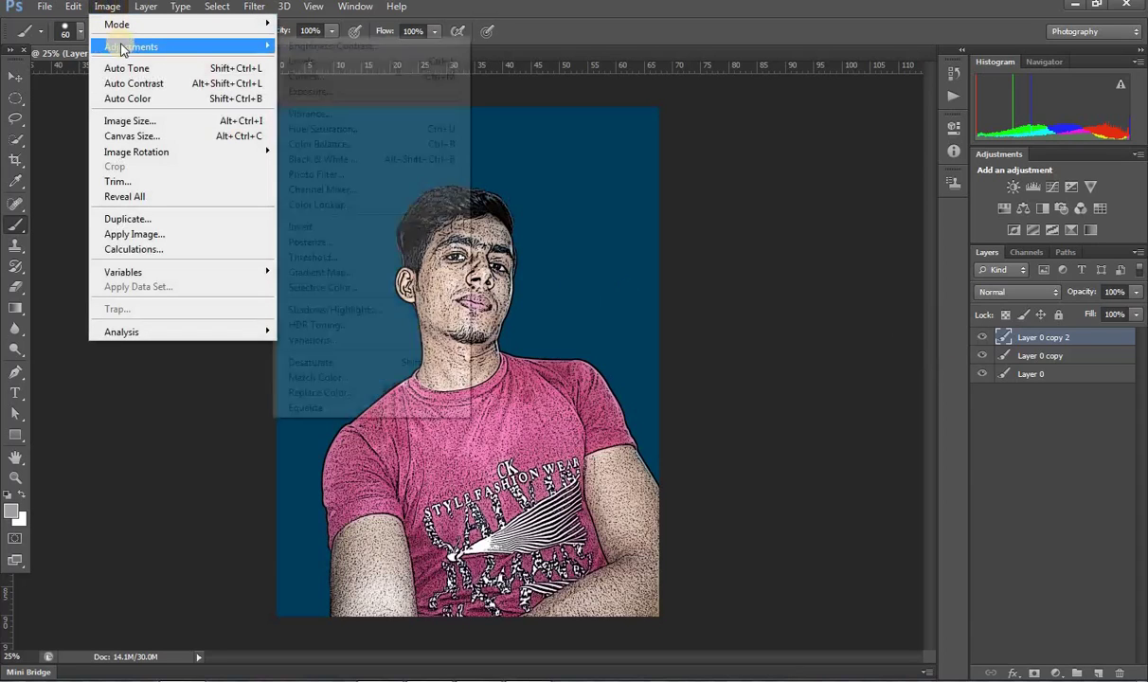
mouse_move(131, 47)
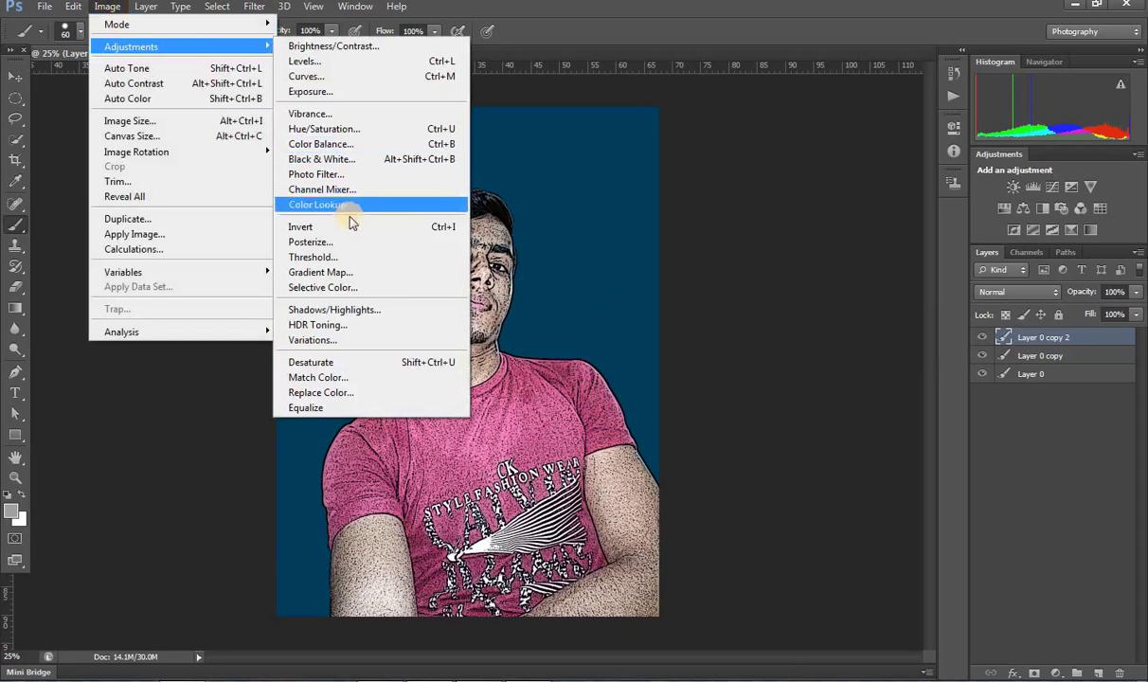
left_click(347, 257)
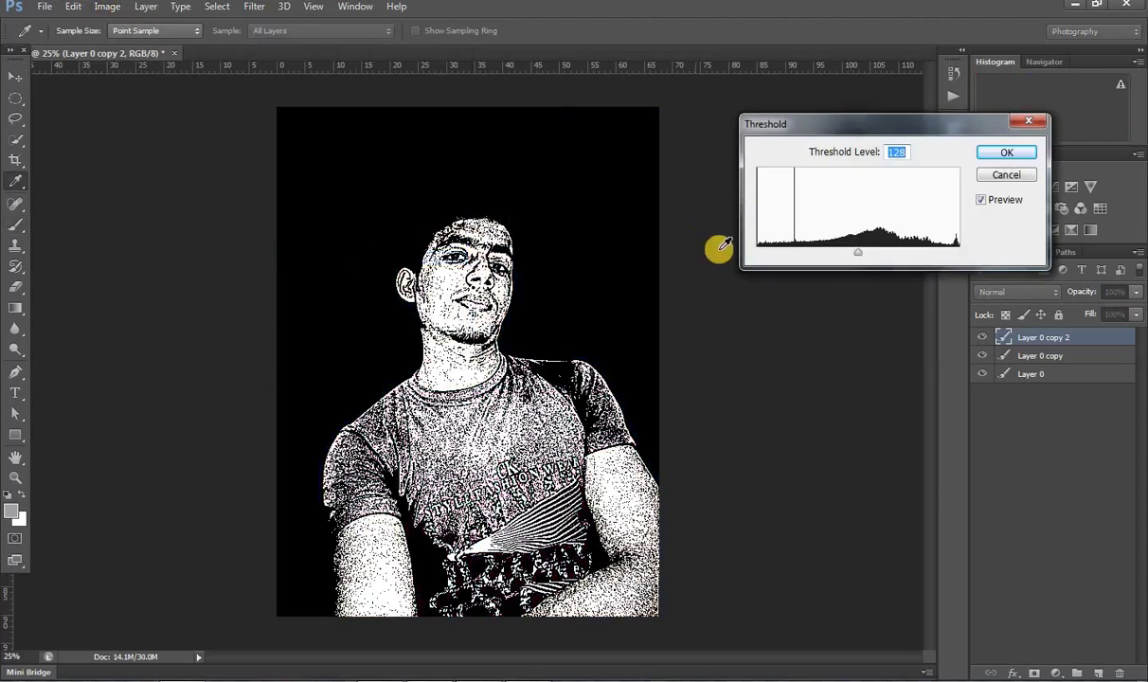
left_click_drag(859, 256, 809, 256)
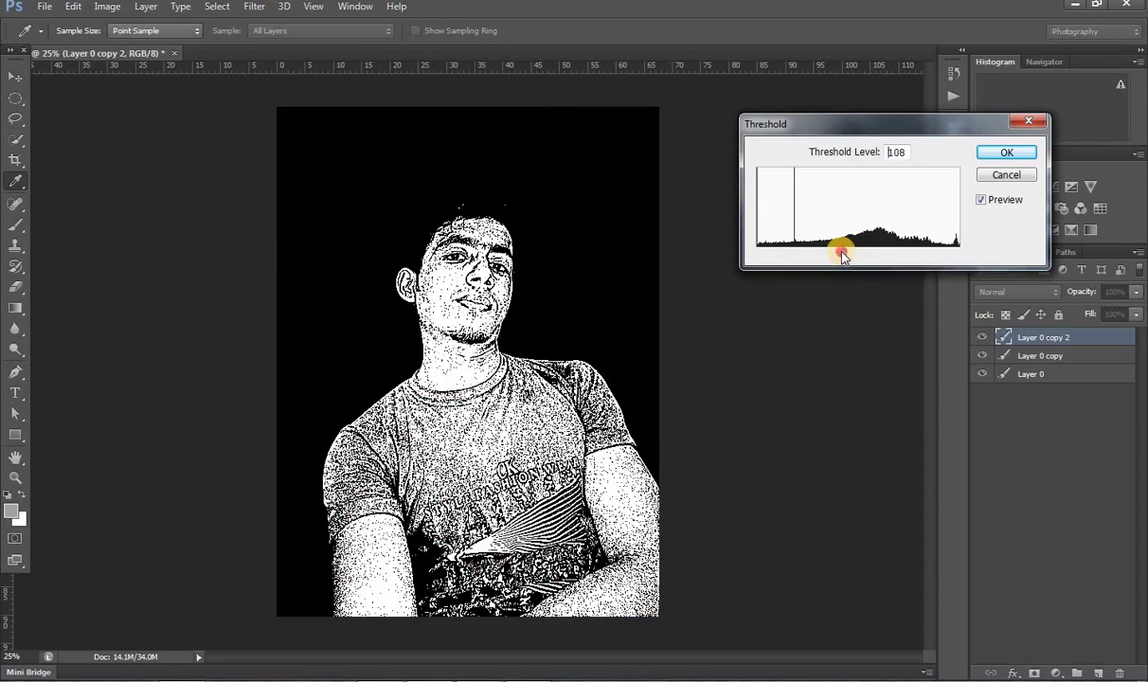
left_click(808, 255)
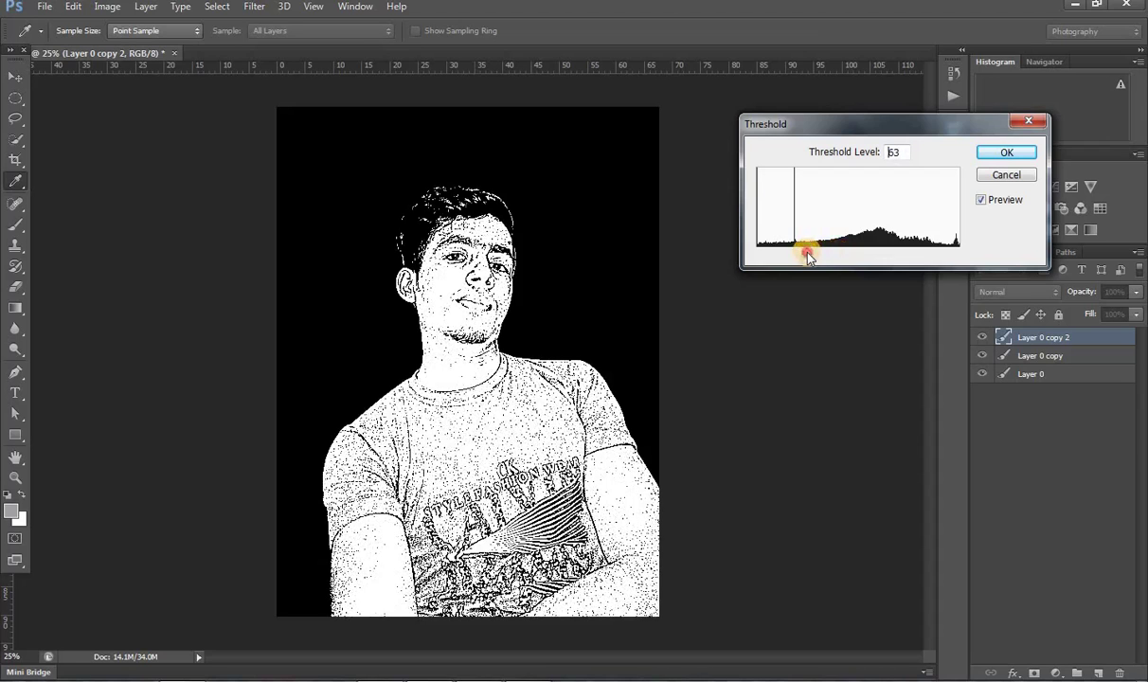
left_click_drag(806, 256, 792, 256)
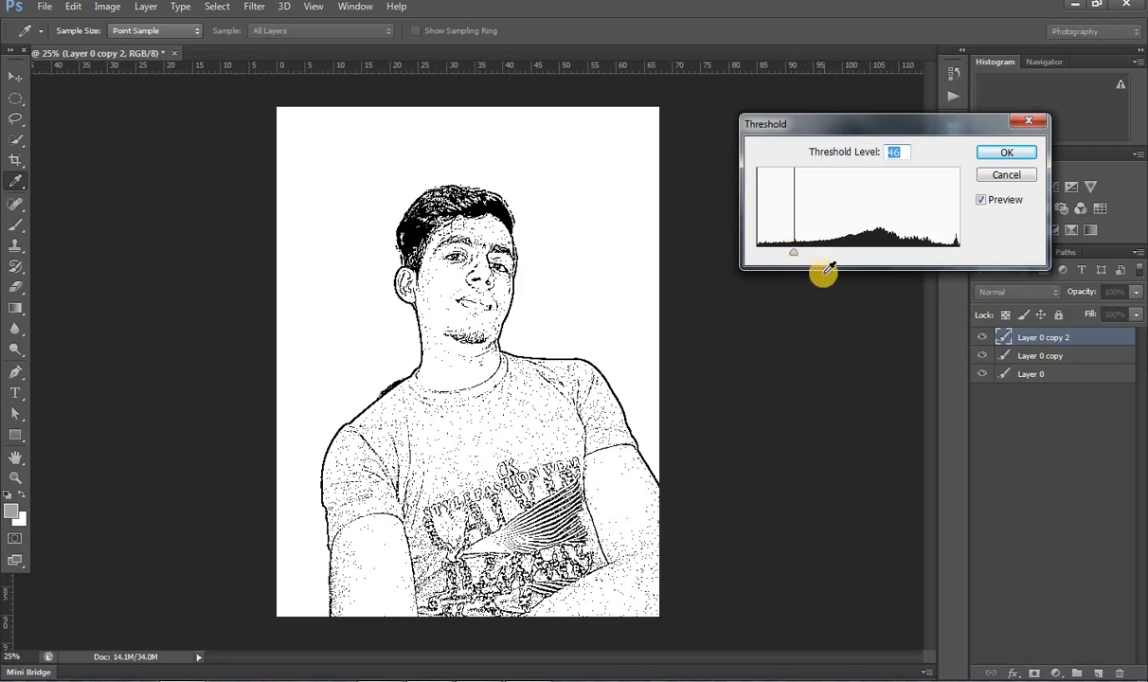
left_click_drag(796, 258, 771, 258)
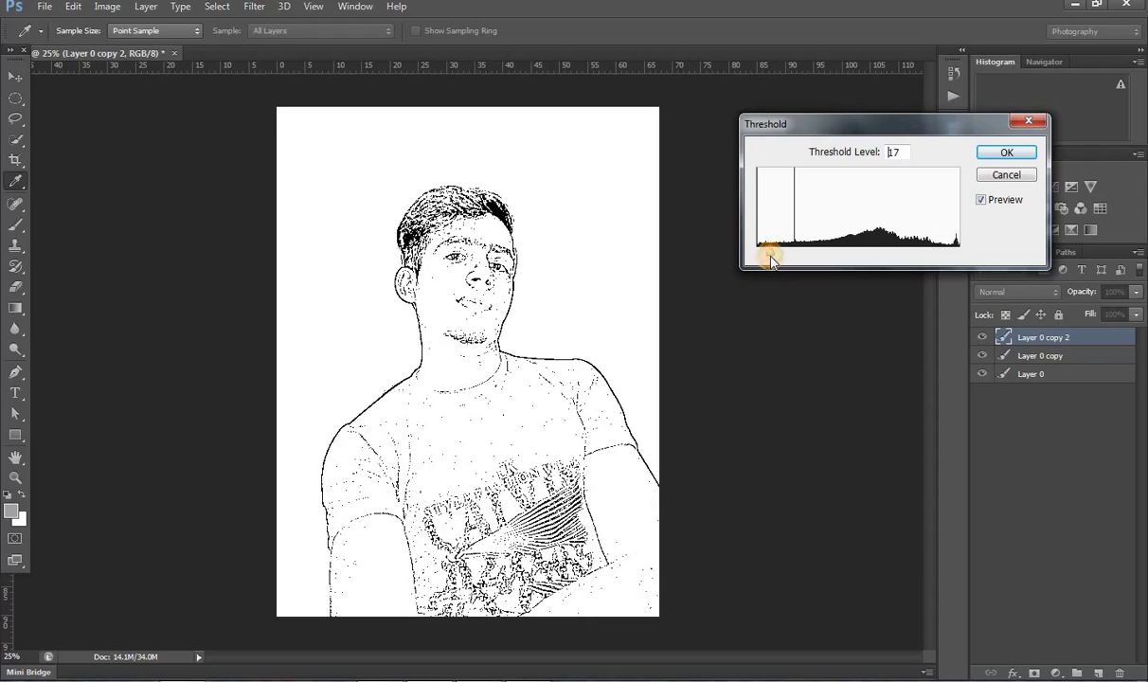
left_click(992, 159)
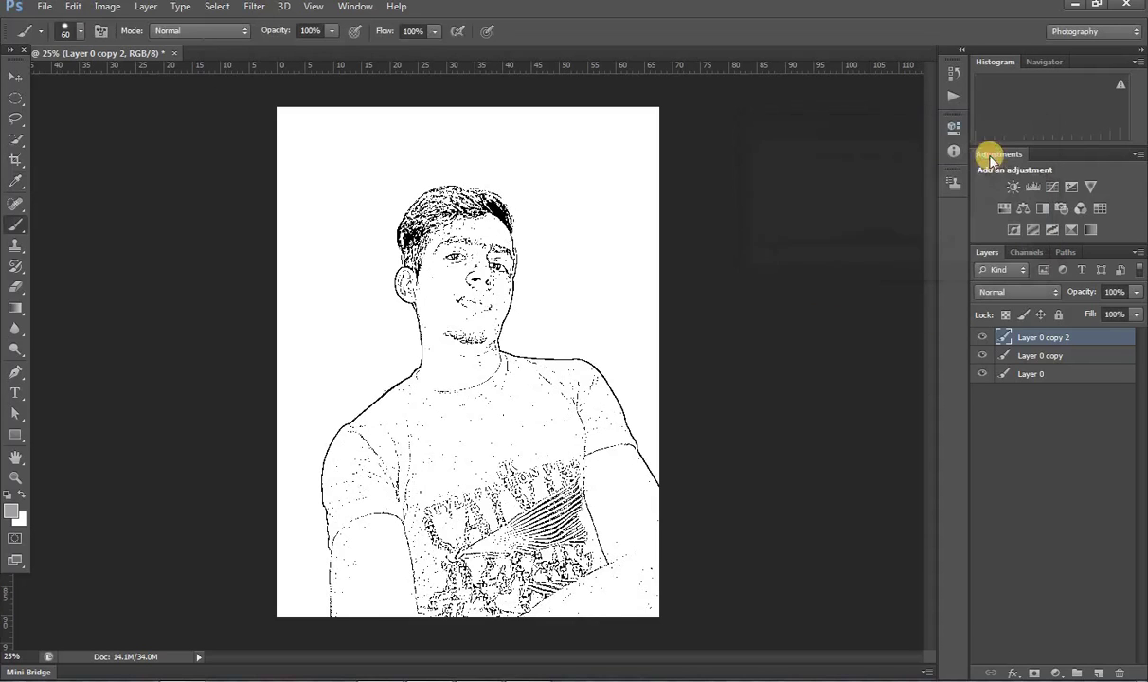
Hide Layer 0 copy 2 and apply a Threshold of 47 to Layer 0 copy
left_click(985, 336)
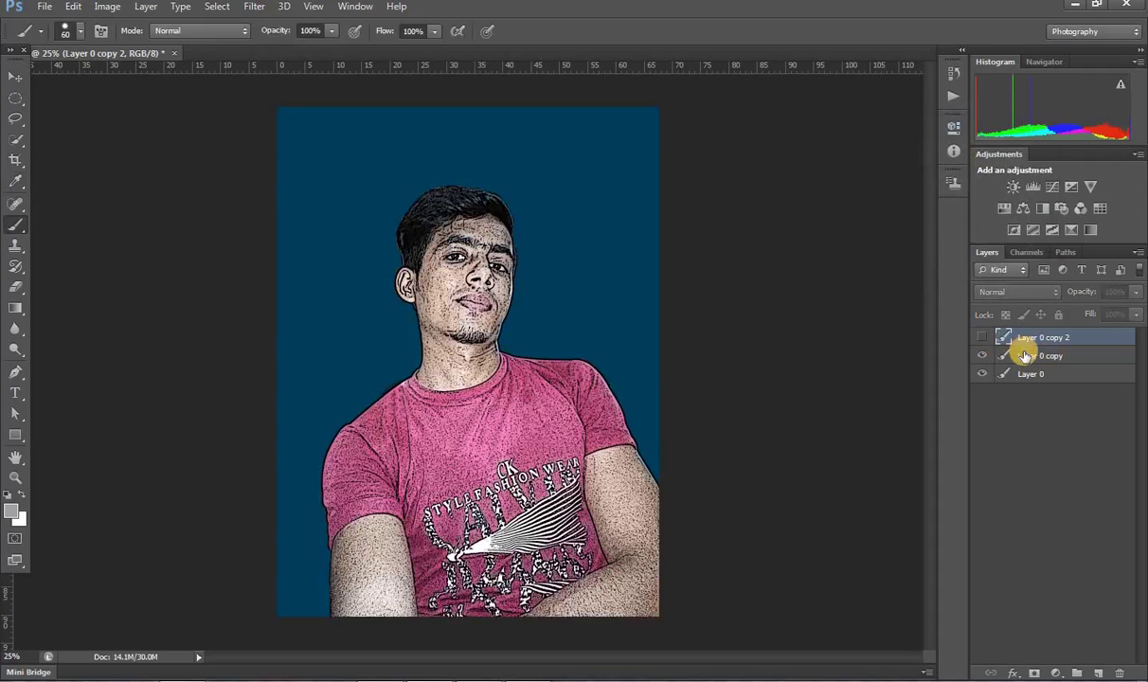
left_click(1023, 356)
left_click(107, 7)
mouse_move(131, 47)
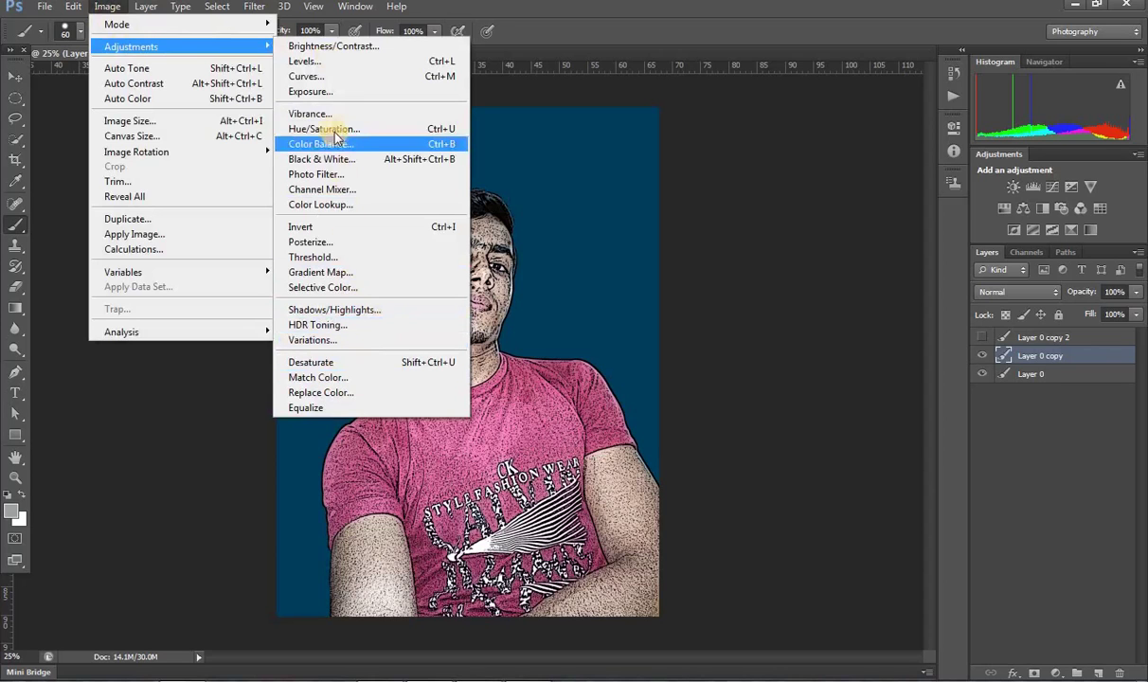
left_click(314, 256)
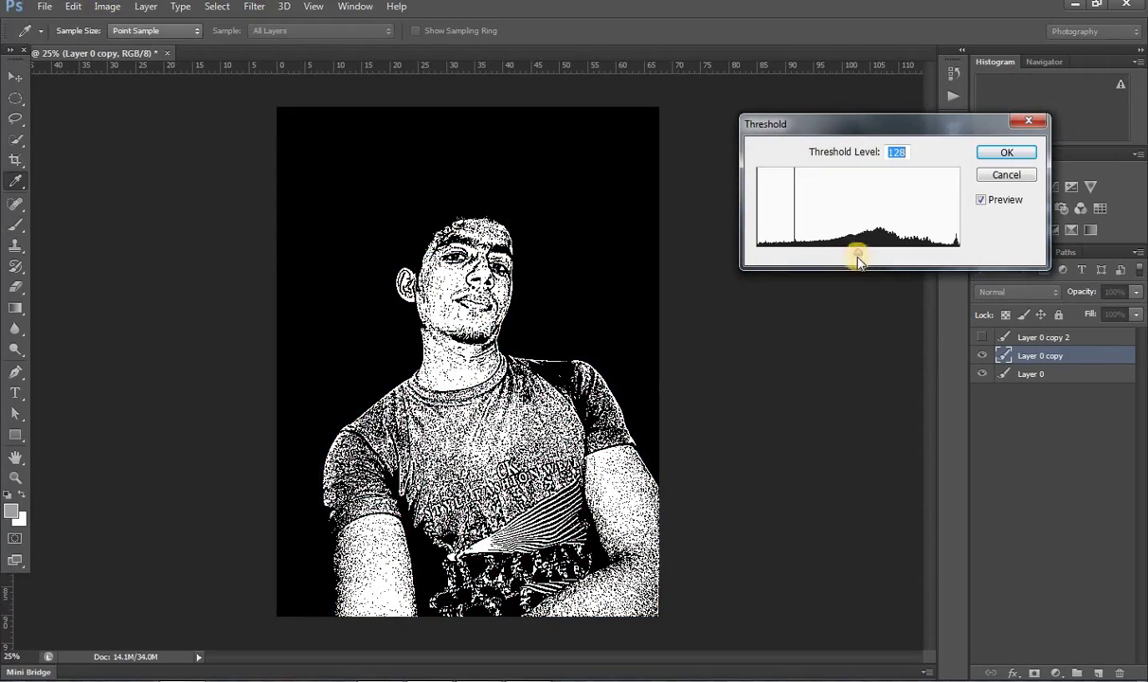
left_click_drag(856, 252, 804, 252)
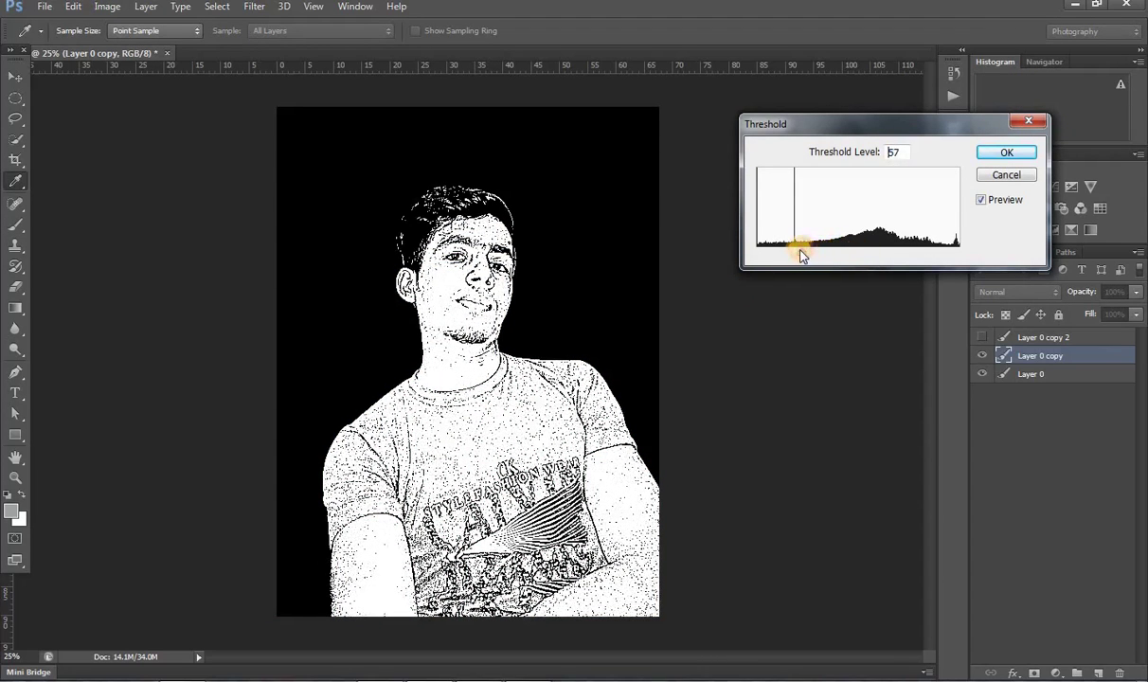
left_click_drag(802, 254, 794, 254)
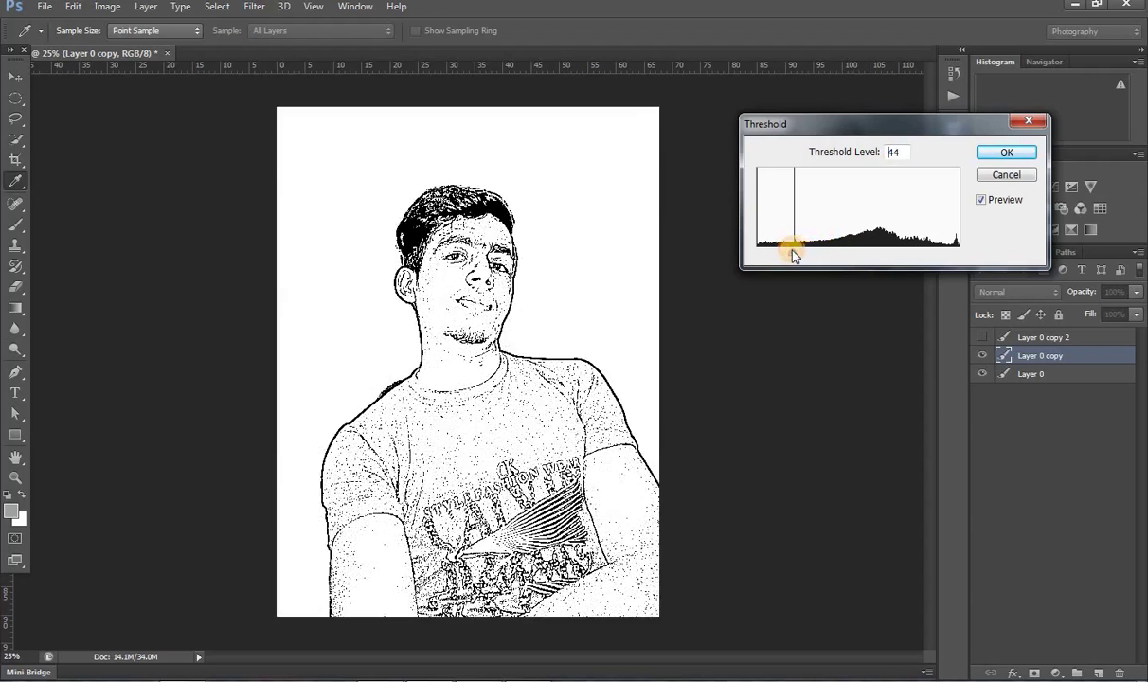
left_click_drag(794, 254, 794, 248)
left_click(796, 252)
left_click(995, 154)
key("b")
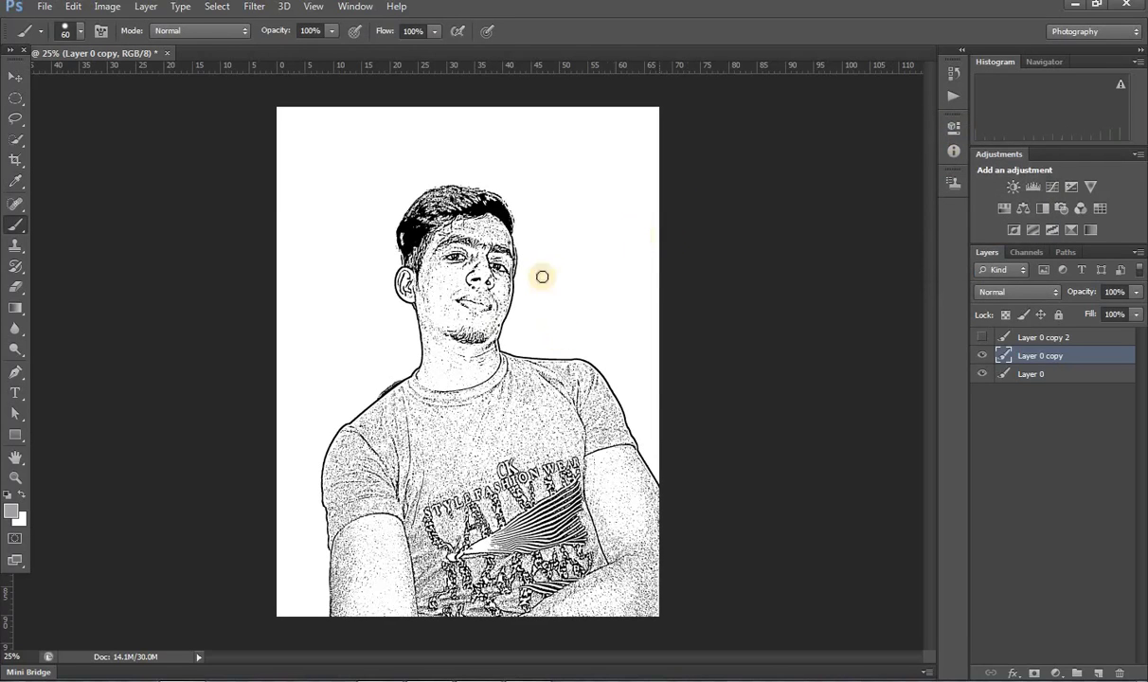
Toggle visibility of Layer 0 copy and Layer 0 copy 2 to compare the two sketches
left_click(983, 336)
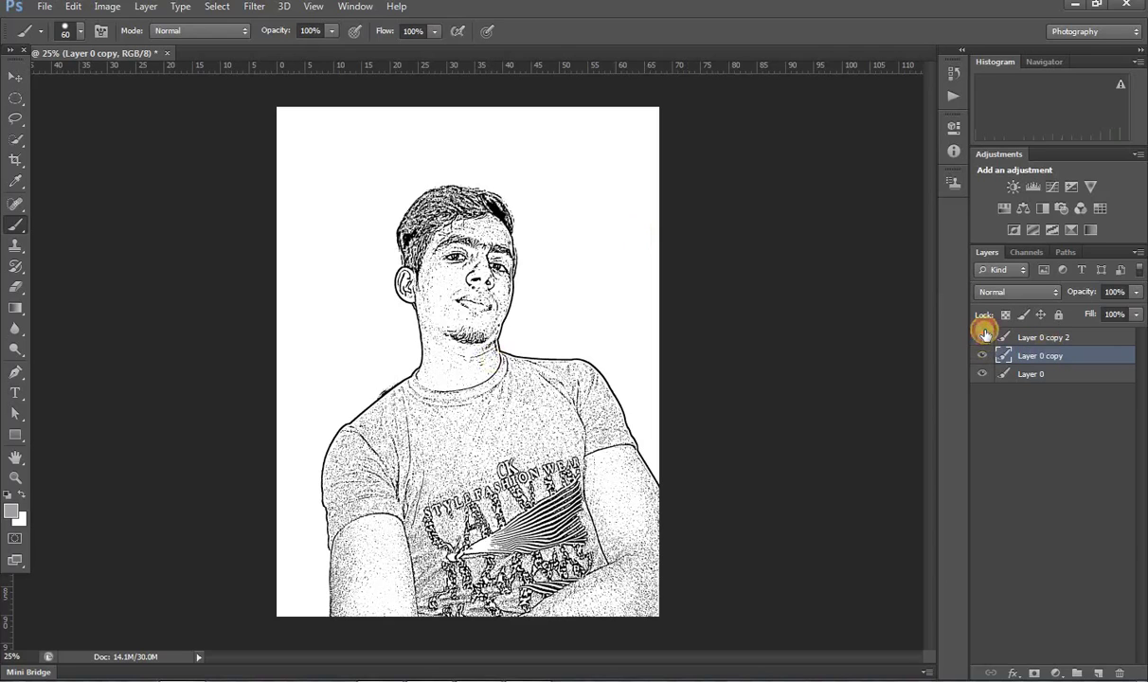
left_click(989, 366)
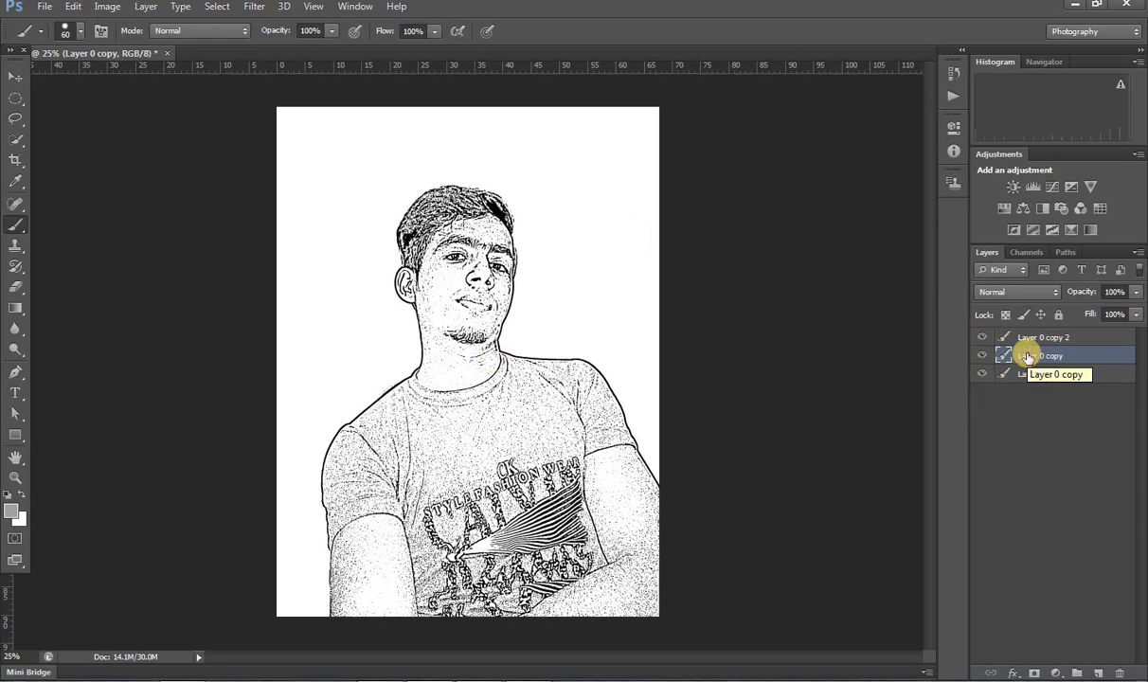
left_click(986, 356)
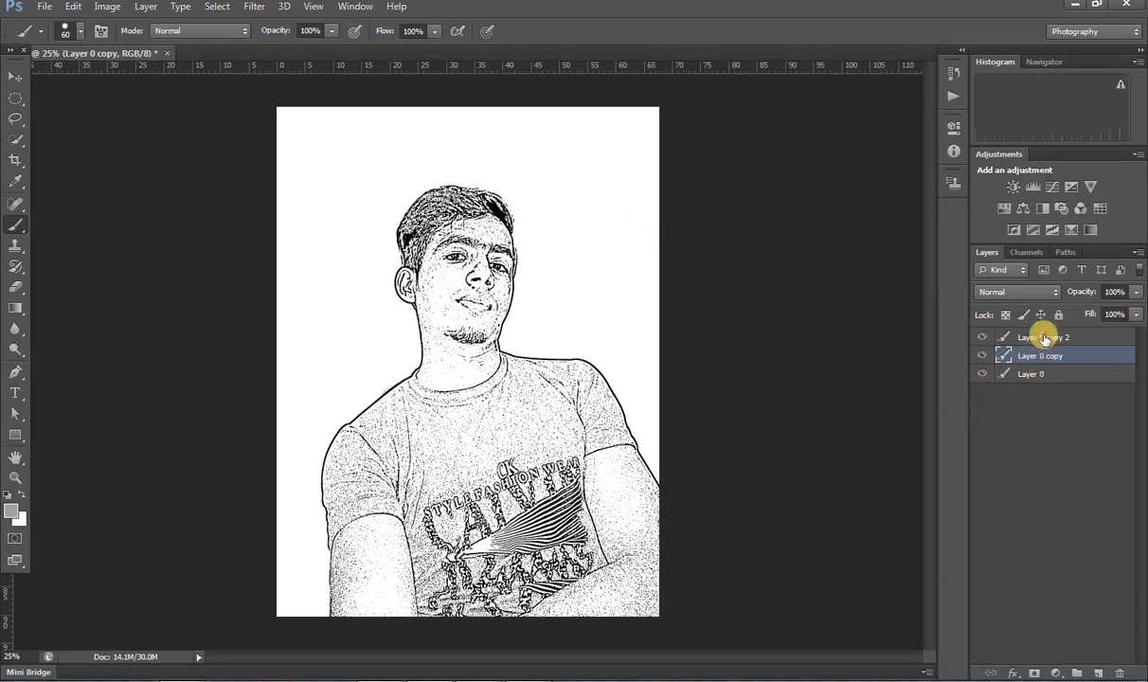
left_click(985, 358)
left_click(983, 339)
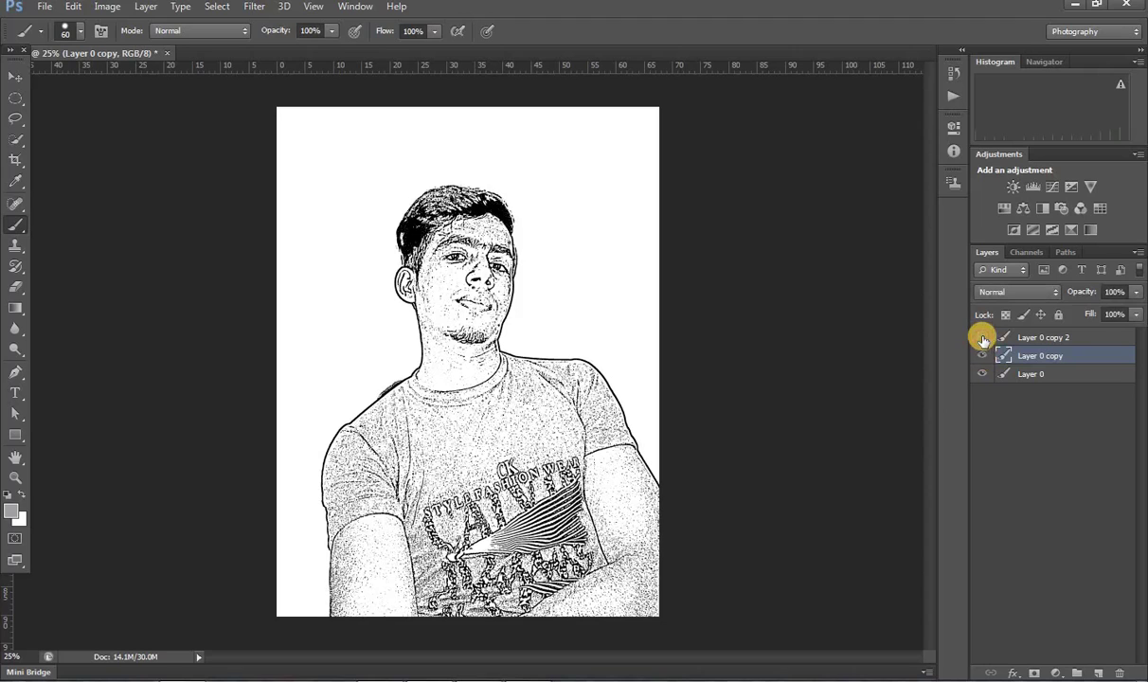
left_click(983, 339)
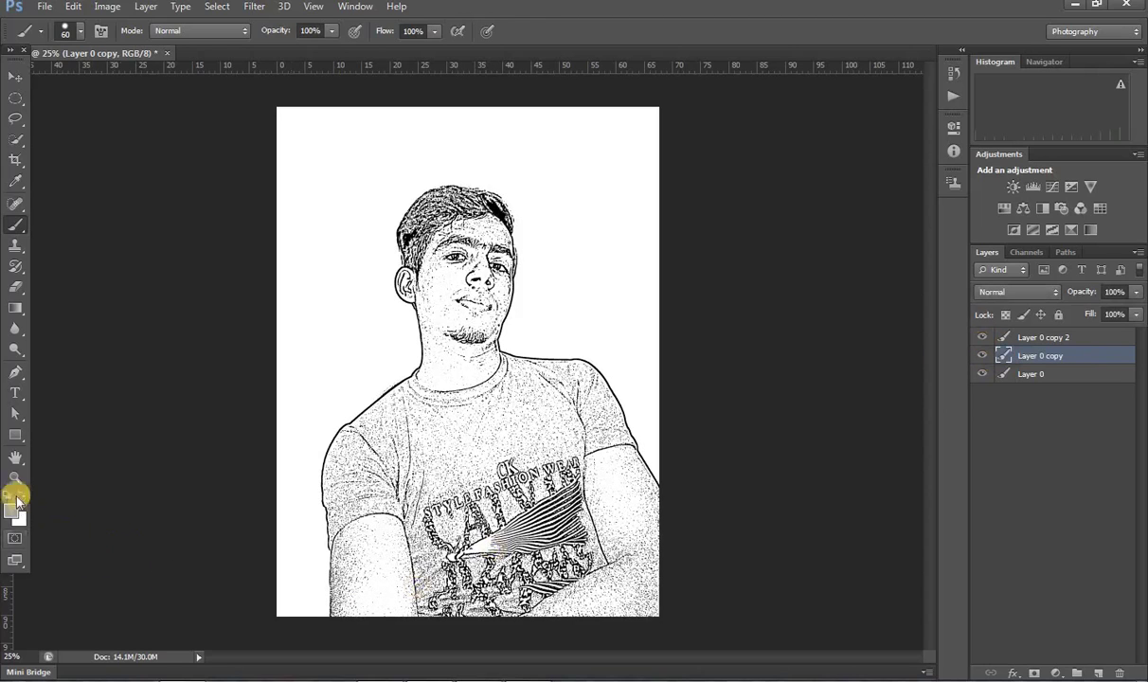
Zoom in on the neck and collar and select Layer 0 copy 2
left_click(12, 477)
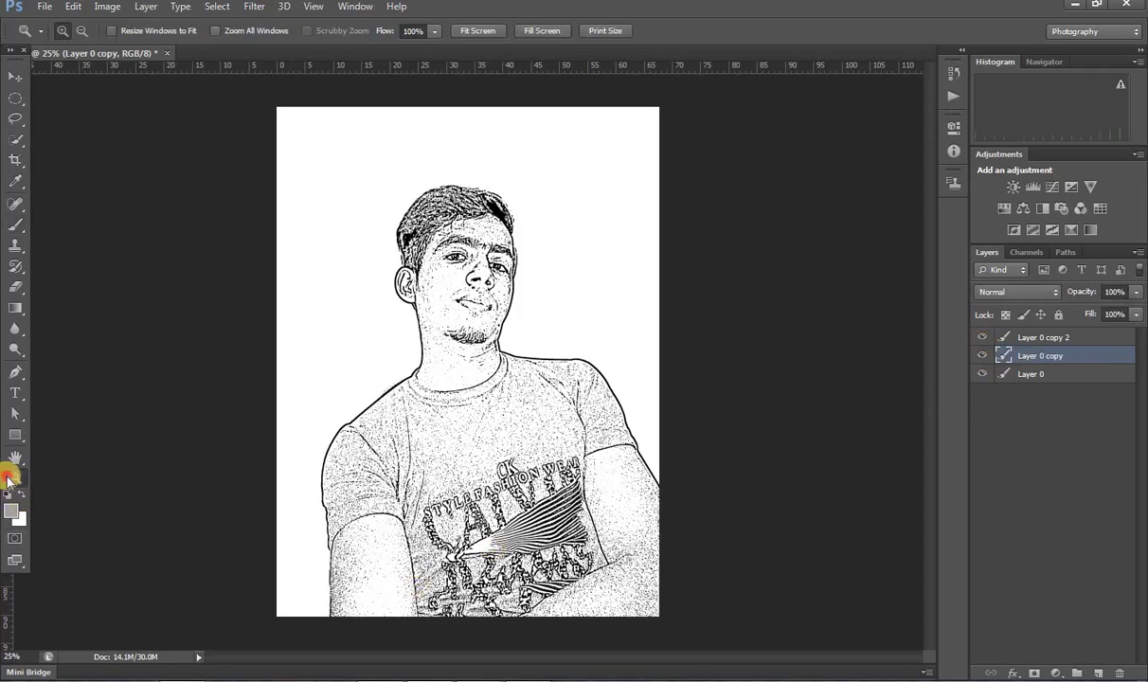
left_click(414, 460)
left_click(422, 385)
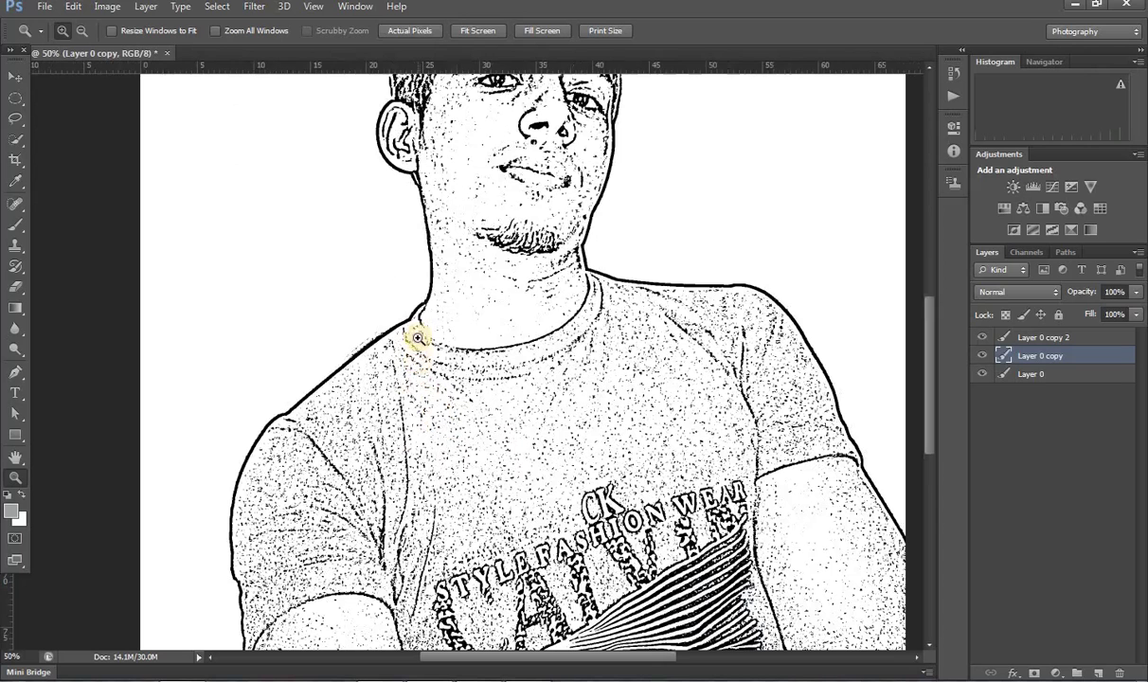
left_click(417, 337)
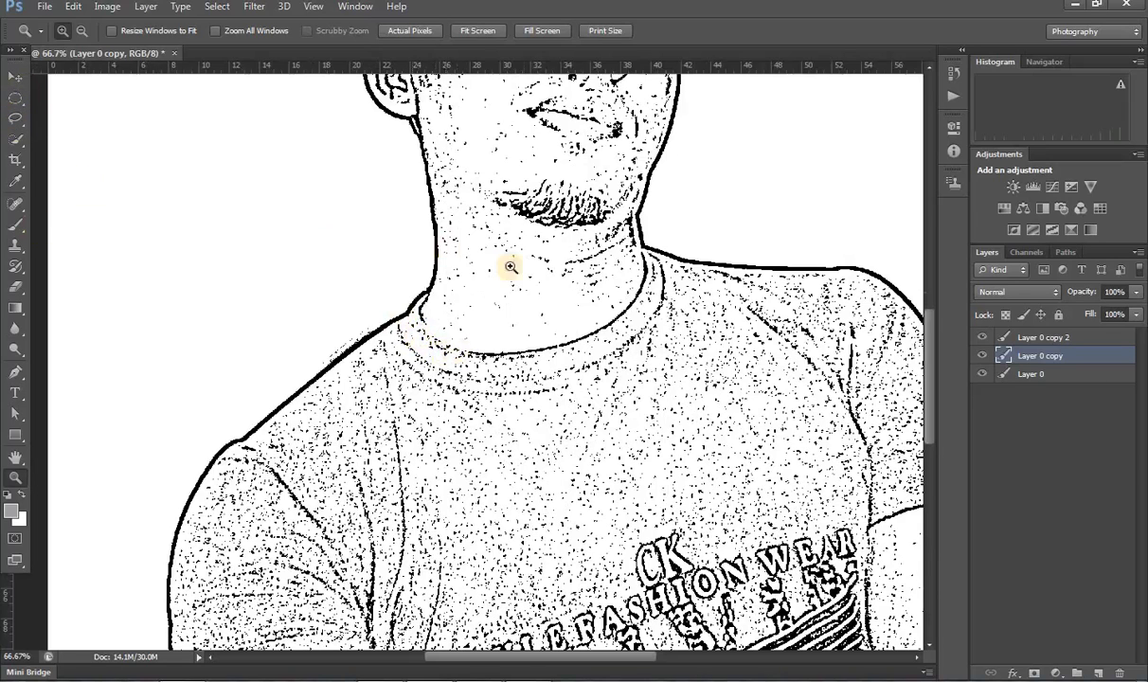
left_click(993, 337)
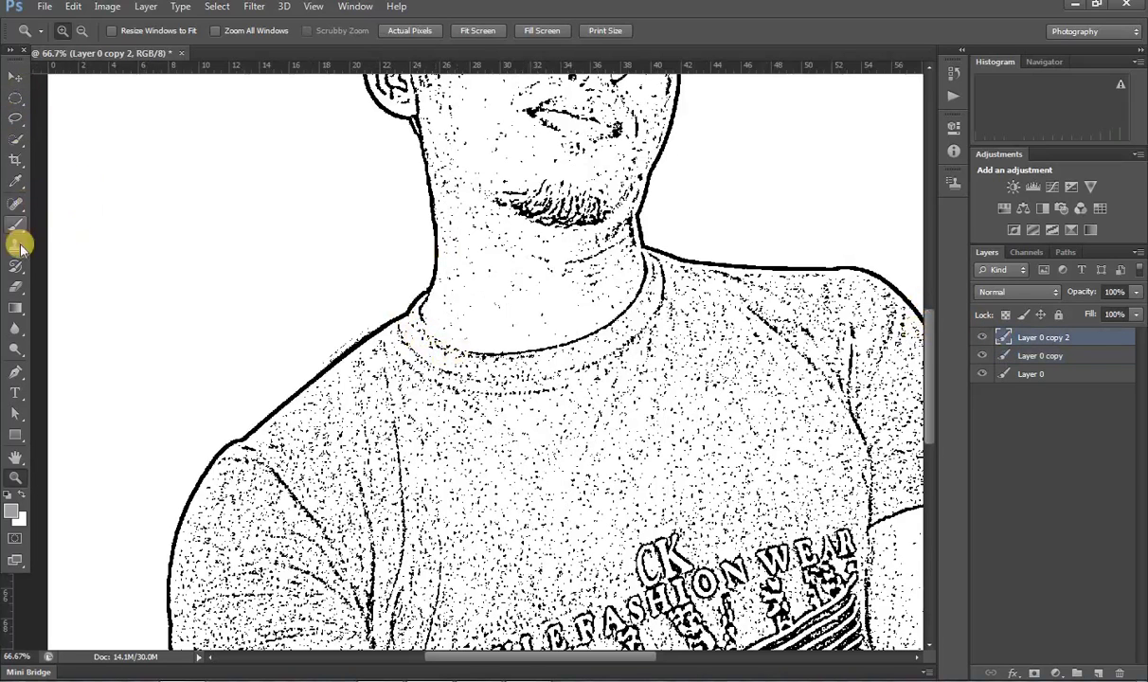
Erase stray specks along the collar, the arm's left edge and the lower shirt print
left_click(15, 285)
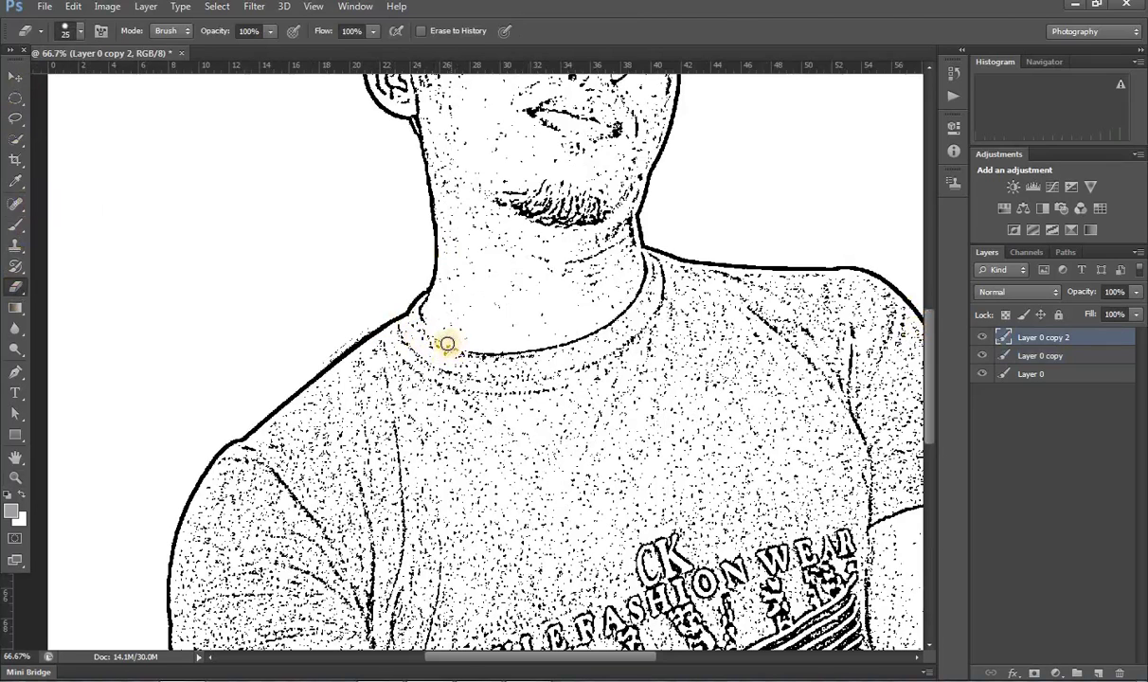
mouse_move(451, 348)
left_mouse_down()
mouse_move(459, 353)
mouse_move(423, 318)
left_mouse_up()
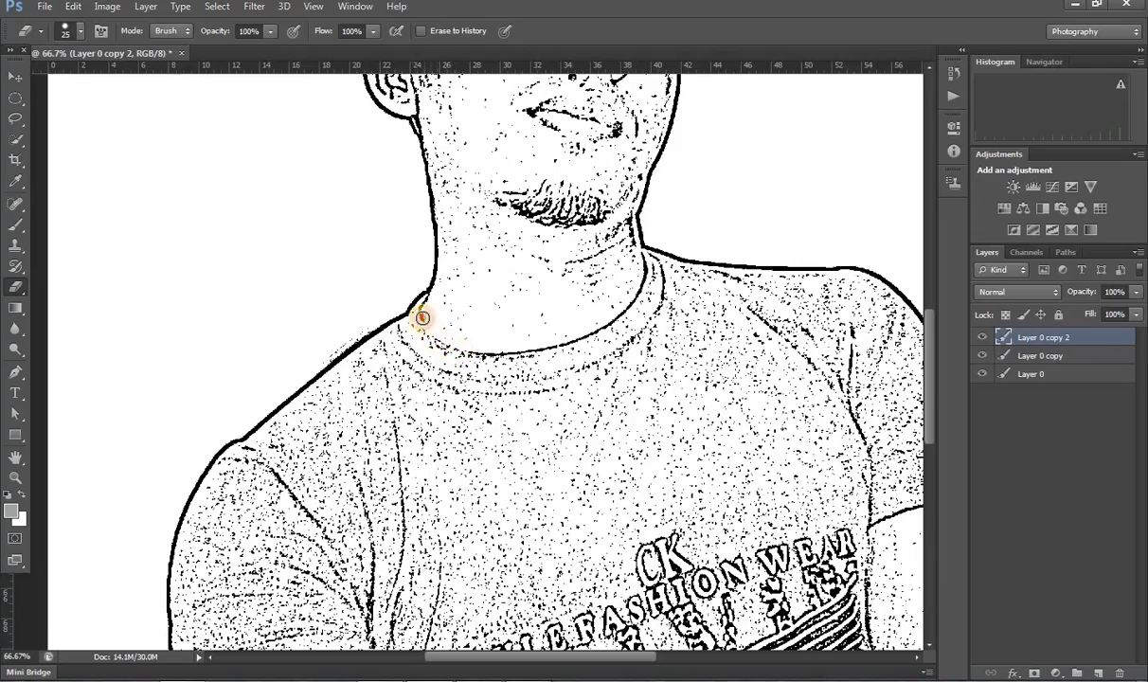
scroll(423, 318, "down", 4)
scroll(417, 308, "down", 5)
scroll(418, 307, "down", 2)
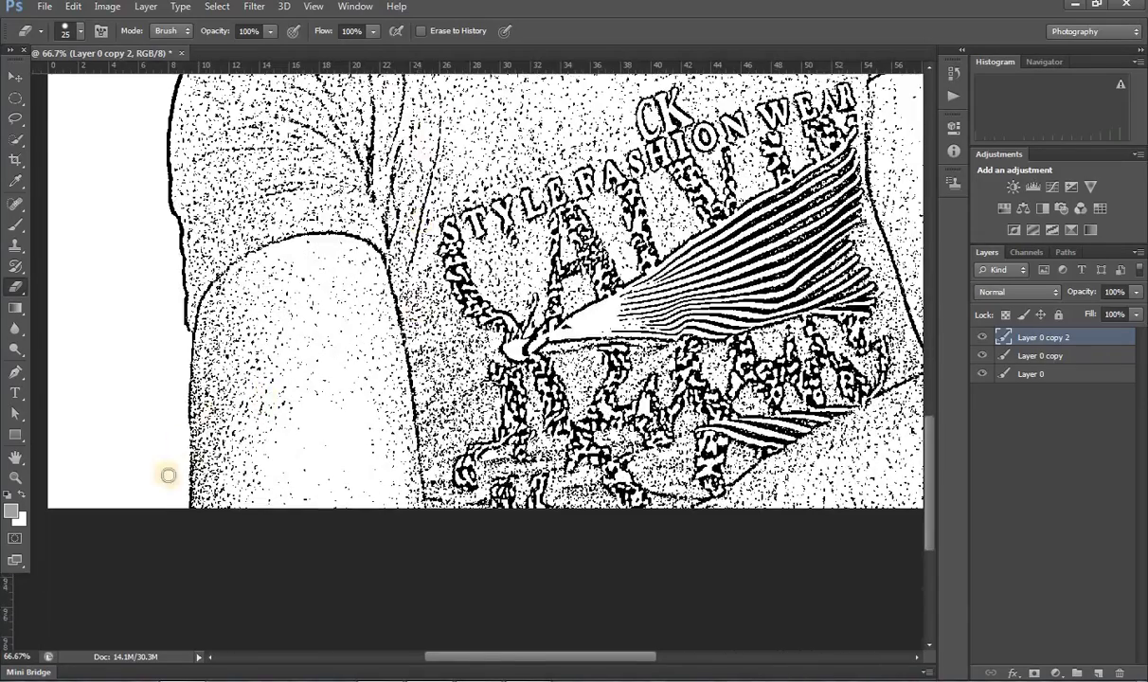
left_click(199, 426)
mouse_move(191, 417)
left_mouse_down()
mouse_move(189, 467)
mouse_move(180, 417)
mouse_move(189, 328)
left_mouse_up()
left_click(566, 467)
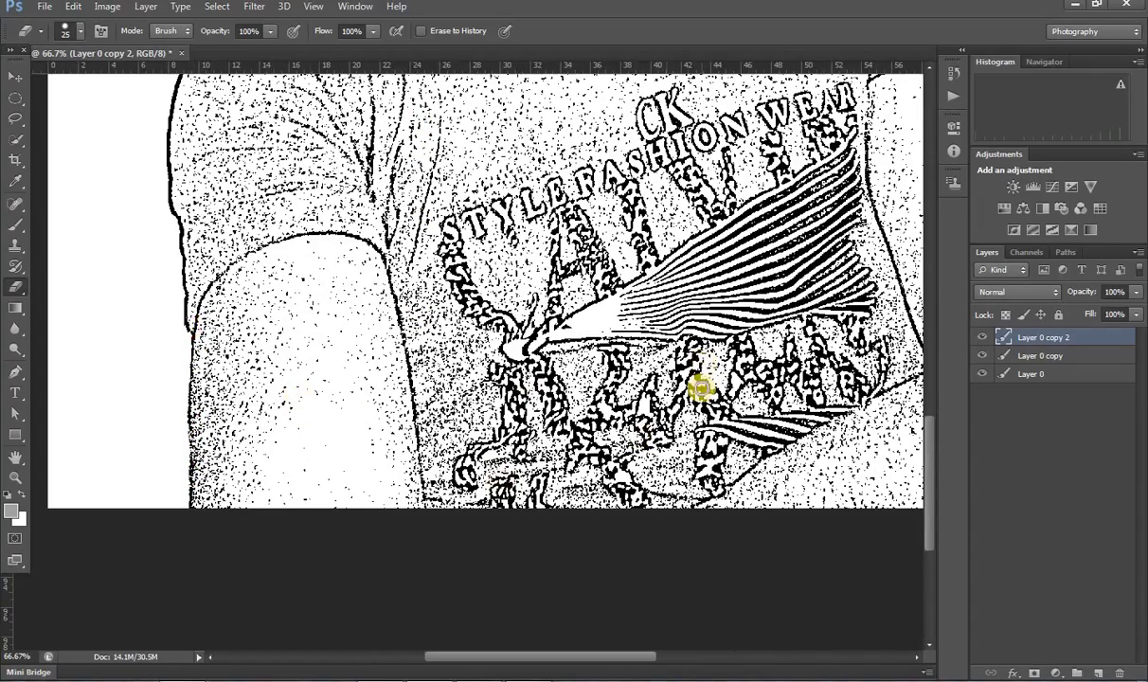
Erase stray dark specks along the top of the hair, the temple and the ear
mouse_move(742, 252)
left_mouse_down()
mouse_move(521, 286)
mouse_move(474, 341)
mouse_move(545, 559)
left_mouse_up()
mouse_move(545, 275)
left_mouse_down()
mouse_move(556, 404)
mouse_move(665, 540)
left_mouse_up()
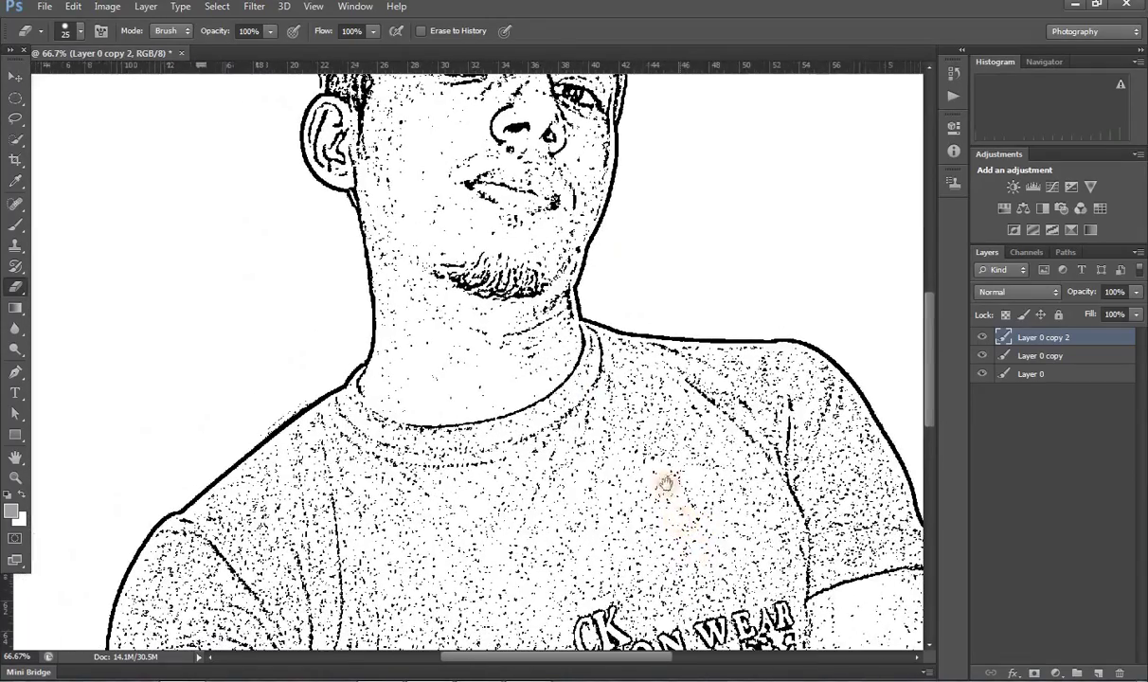
left_click_drag(507, 259, 537, 471)
left_click_drag(538, 471, 571, 404)
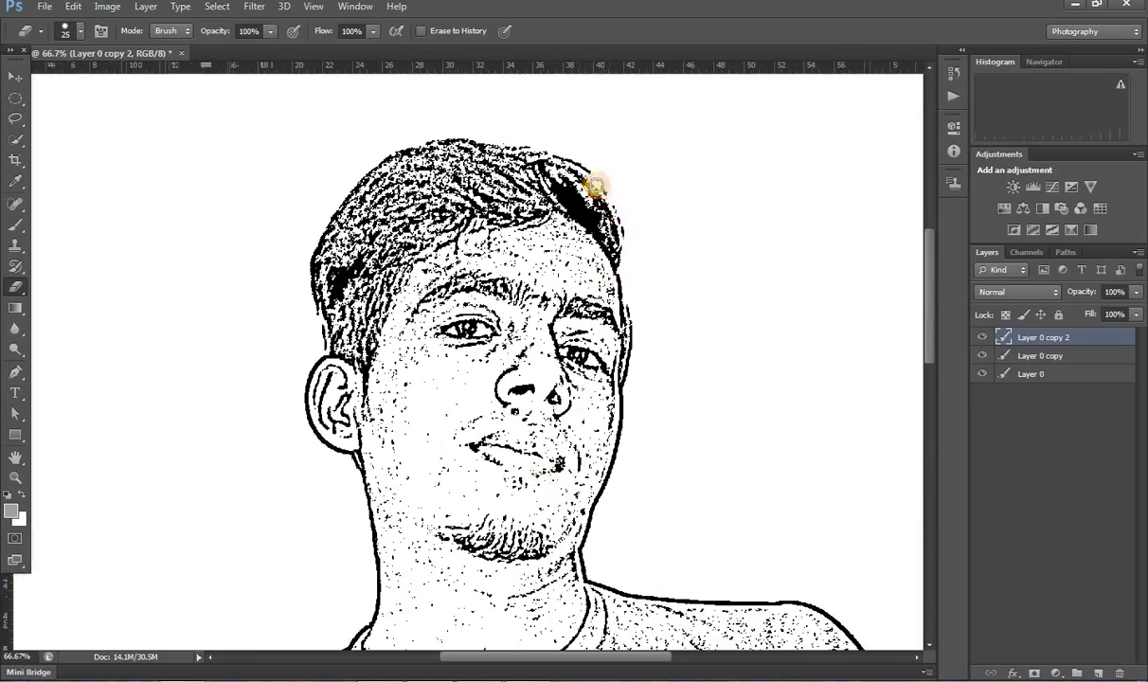
left_click_drag(586, 173, 420, 147)
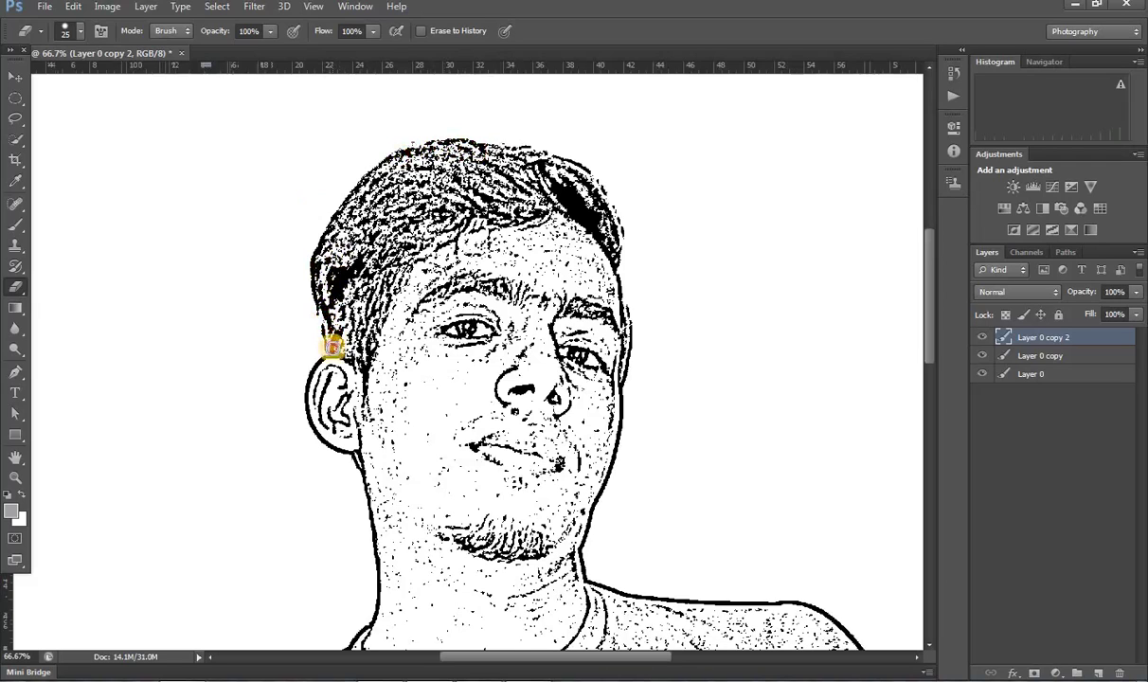
left_click_drag(328, 357, 404, 353)
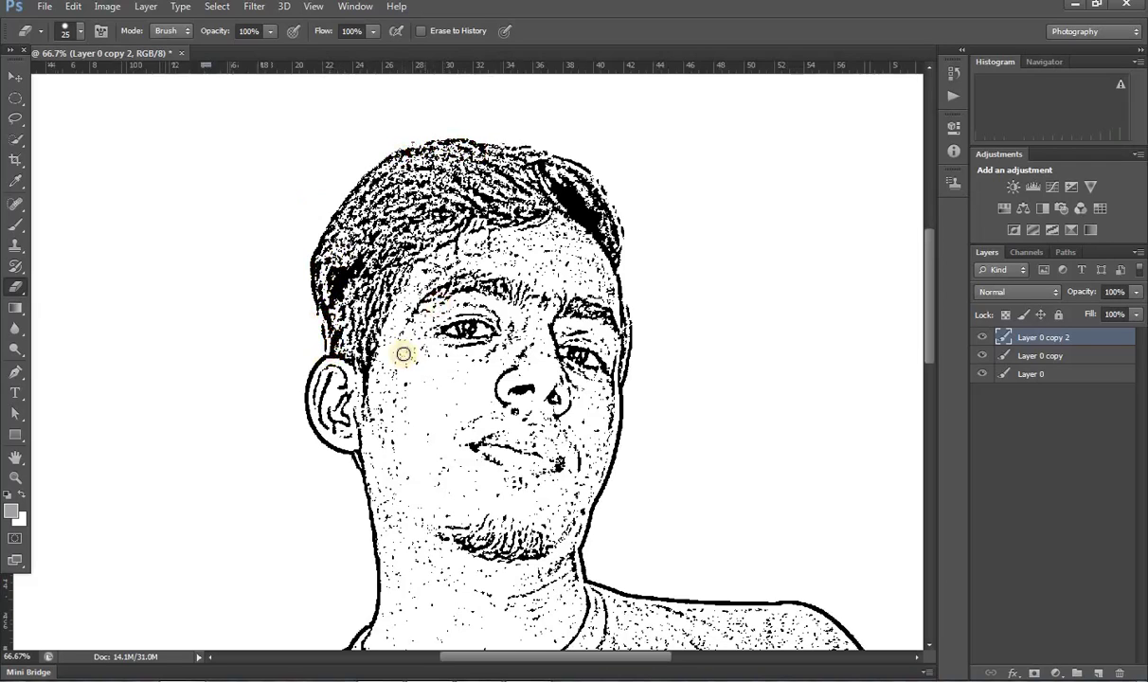
mouse_move(361, 414)
left_mouse_down()
mouse_move(359, 341)
mouse_move(455, 333)
mouse_move(619, 291)
left_mouse_up()
scroll(546, 265, "down", 3)
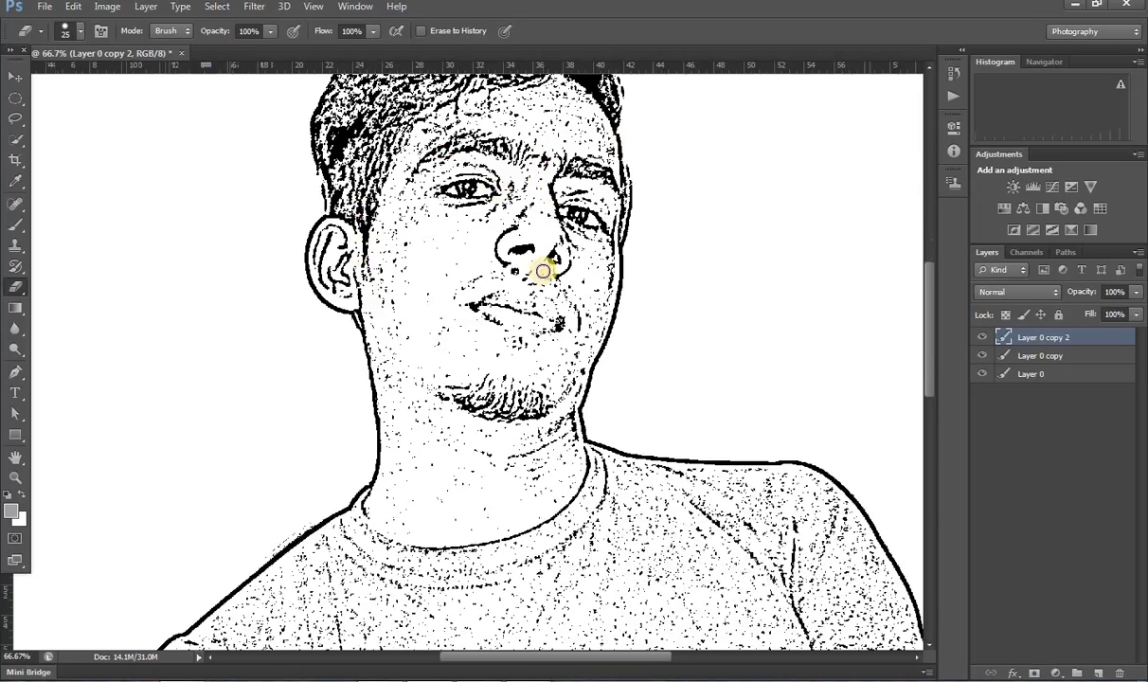
scroll(546, 341, "up", 1)
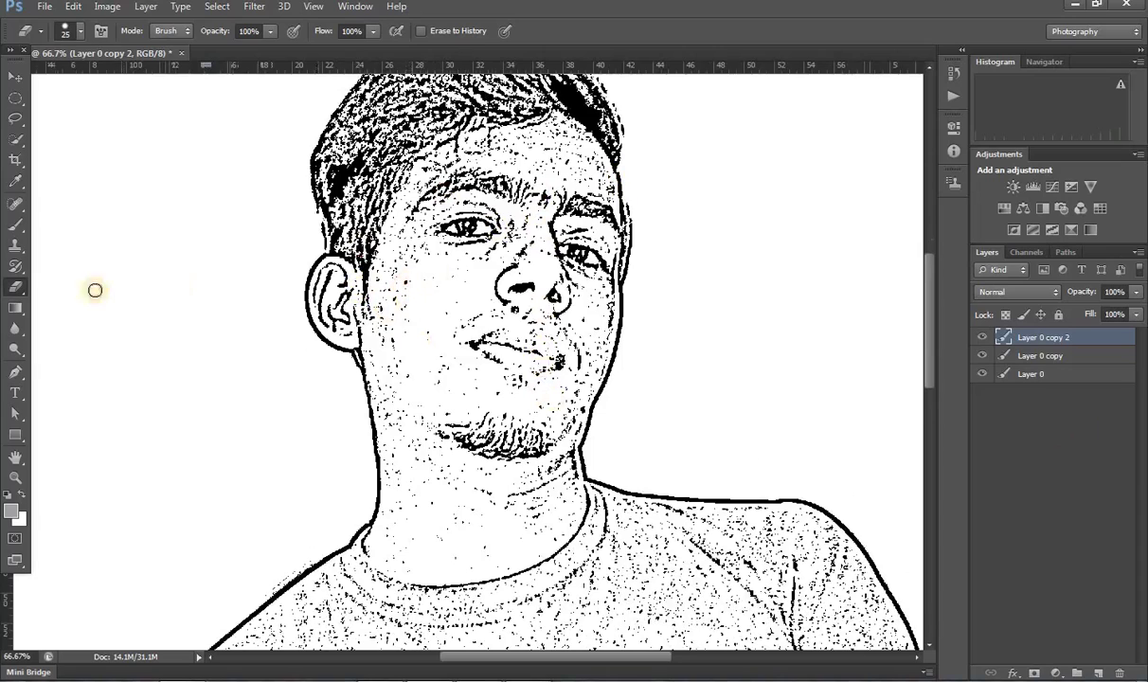
Paint white over the dark specks on both cheeks with the Brush
left_click(15, 224)
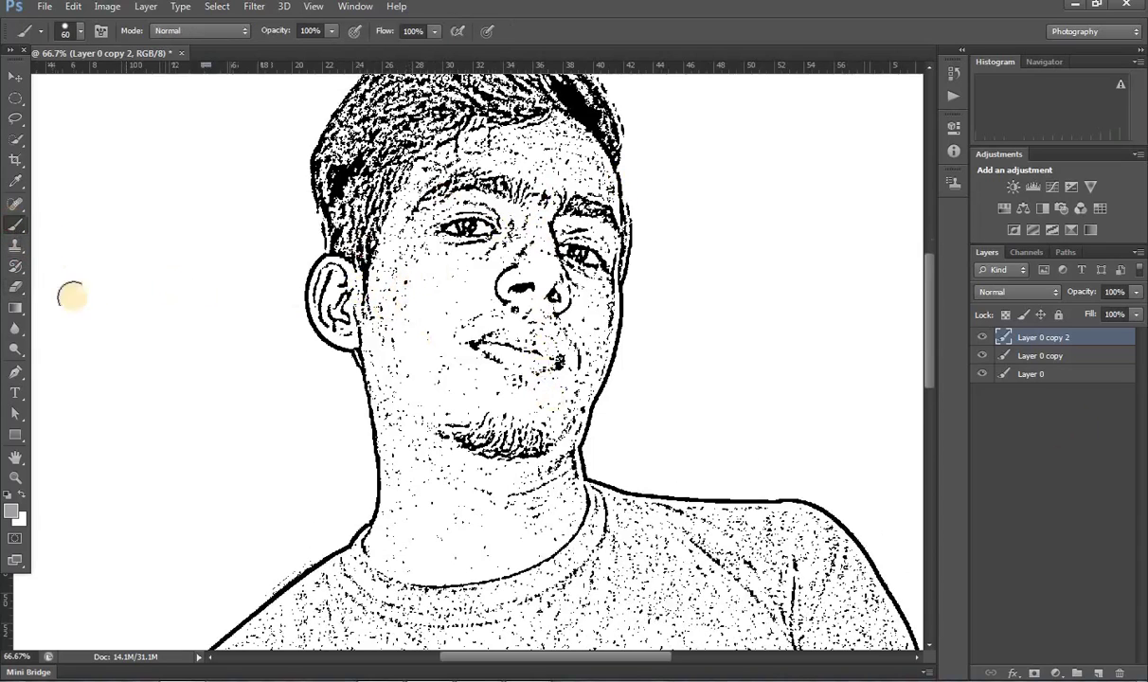
left_click_drag(401, 312, 401, 291)
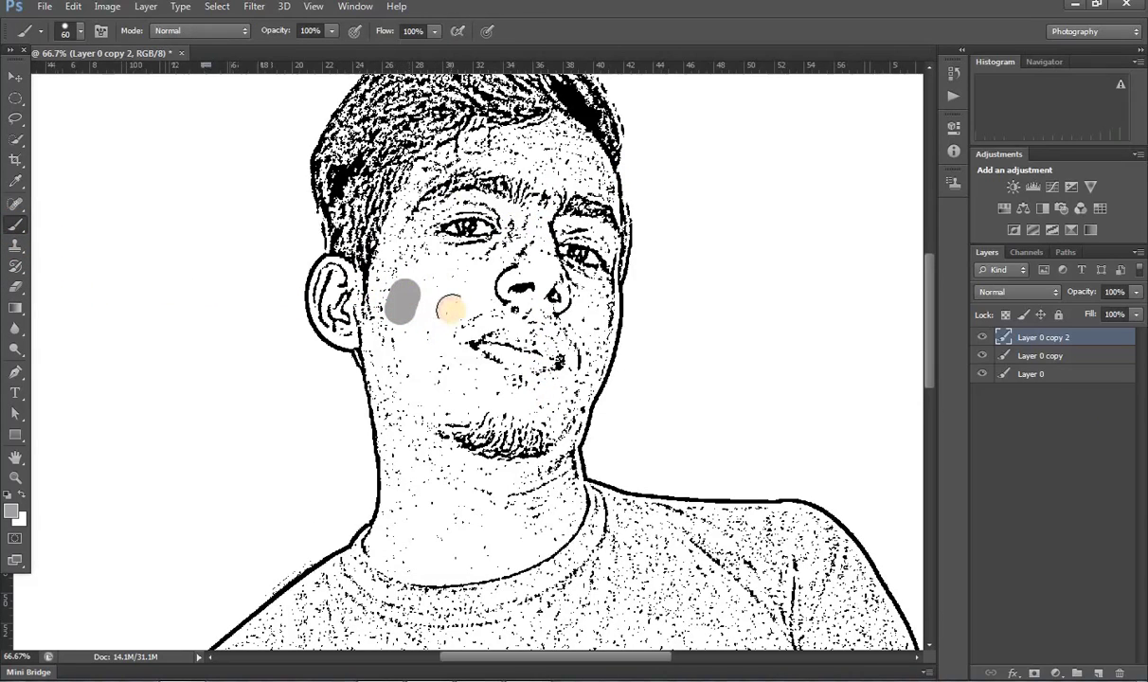
key("ctrl+z")
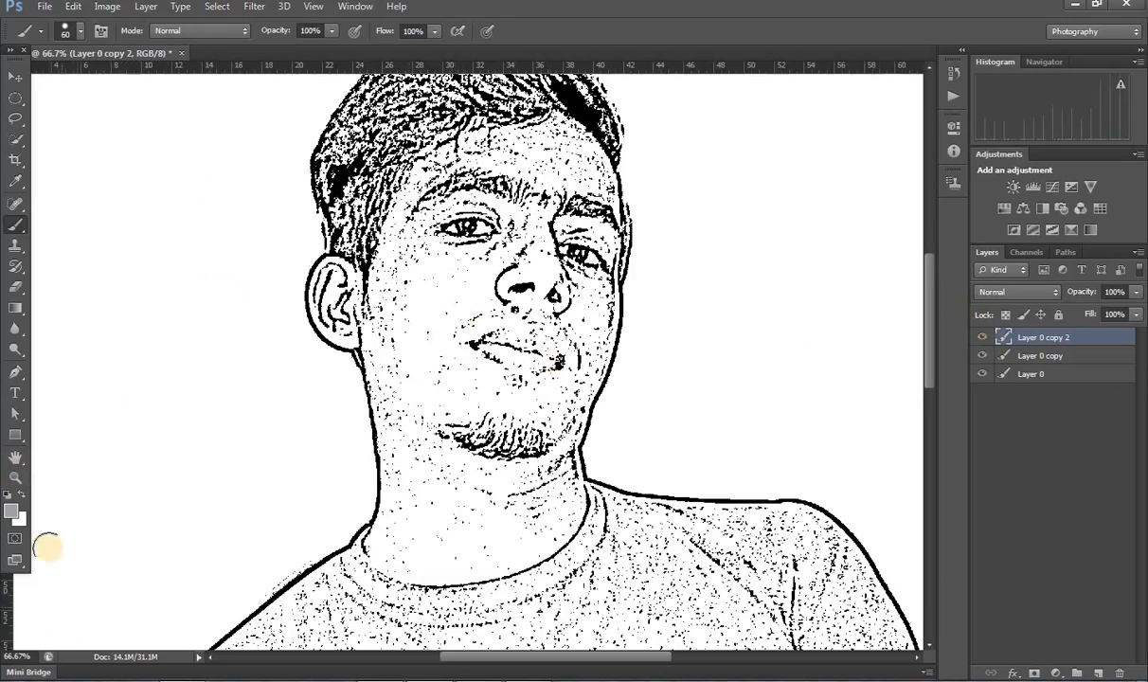
left_click(9, 493)
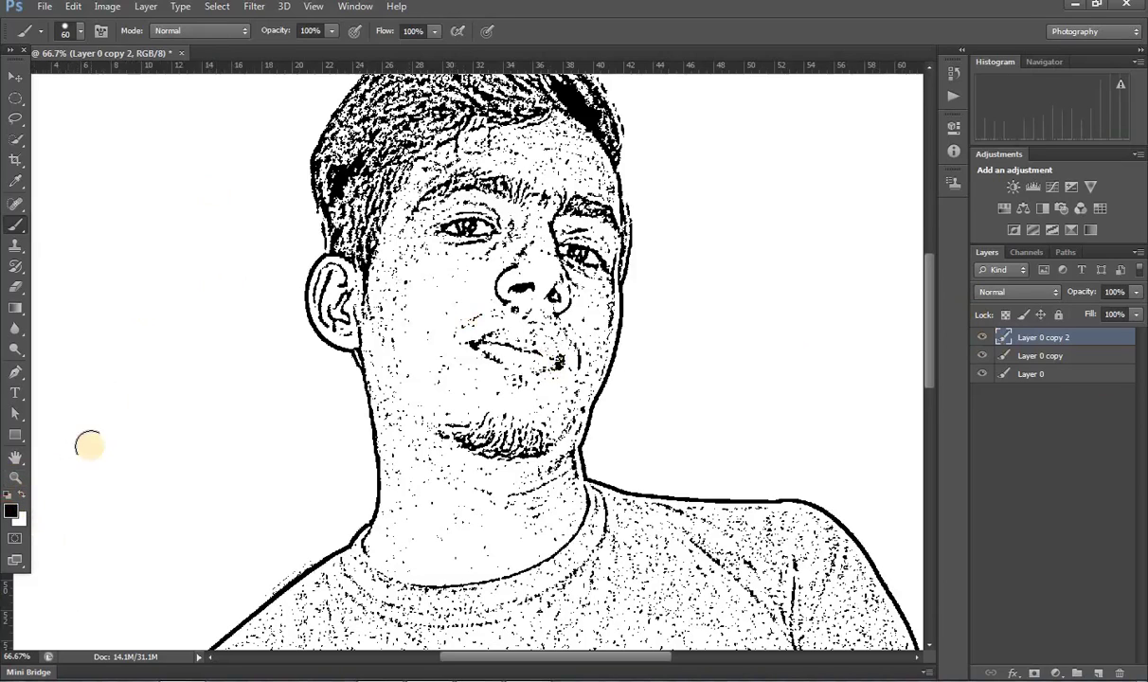
left_click(401, 300)
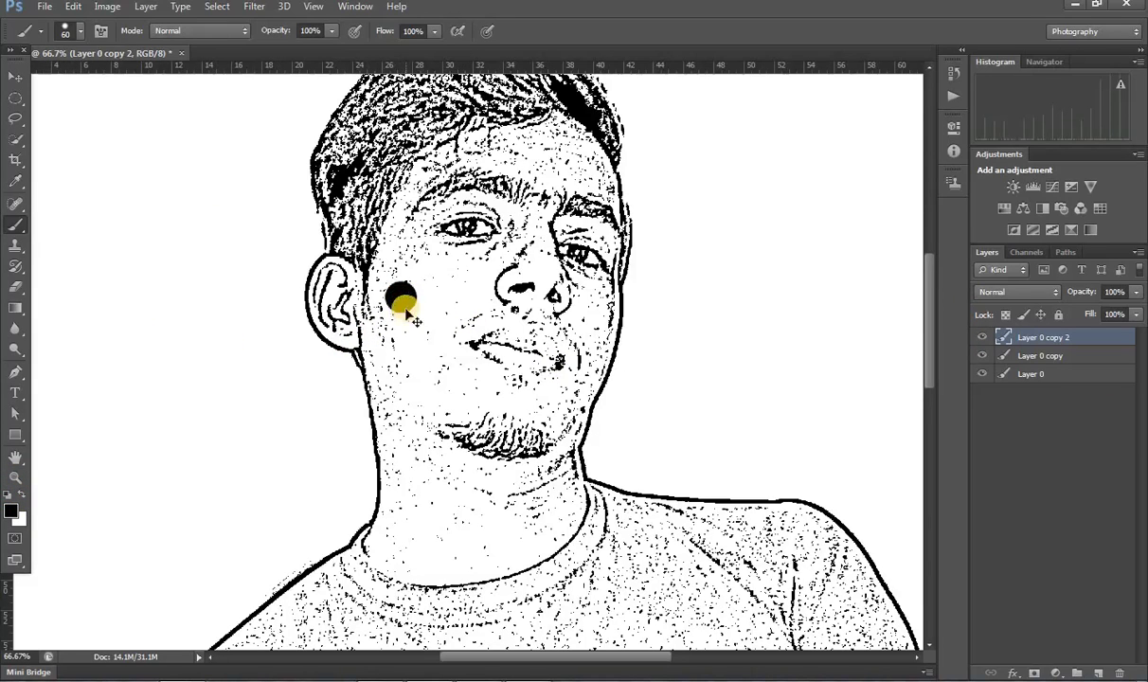
left_click(20, 493)
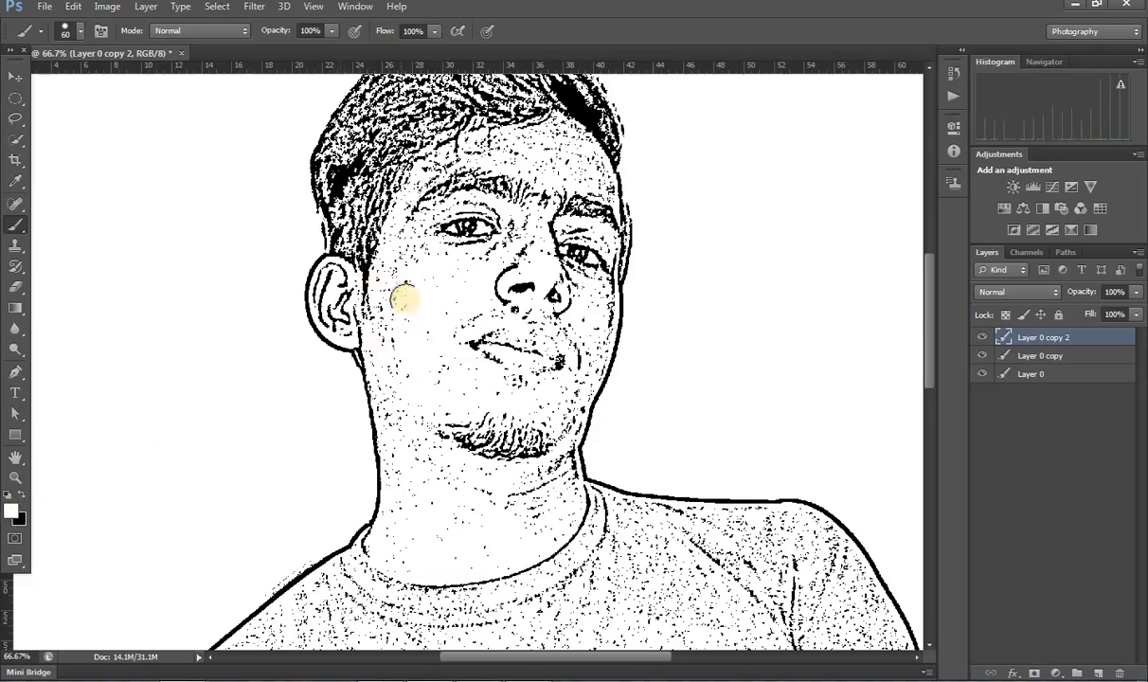
mouse_move(403, 302)
left_mouse_down()
mouse_move(406, 349)
mouse_move(426, 365)
mouse_move(441, 302)
mouse_move(467, 279)
mouse_move(448, 264)
mouse_move(430, 317)
left_mouse_up()
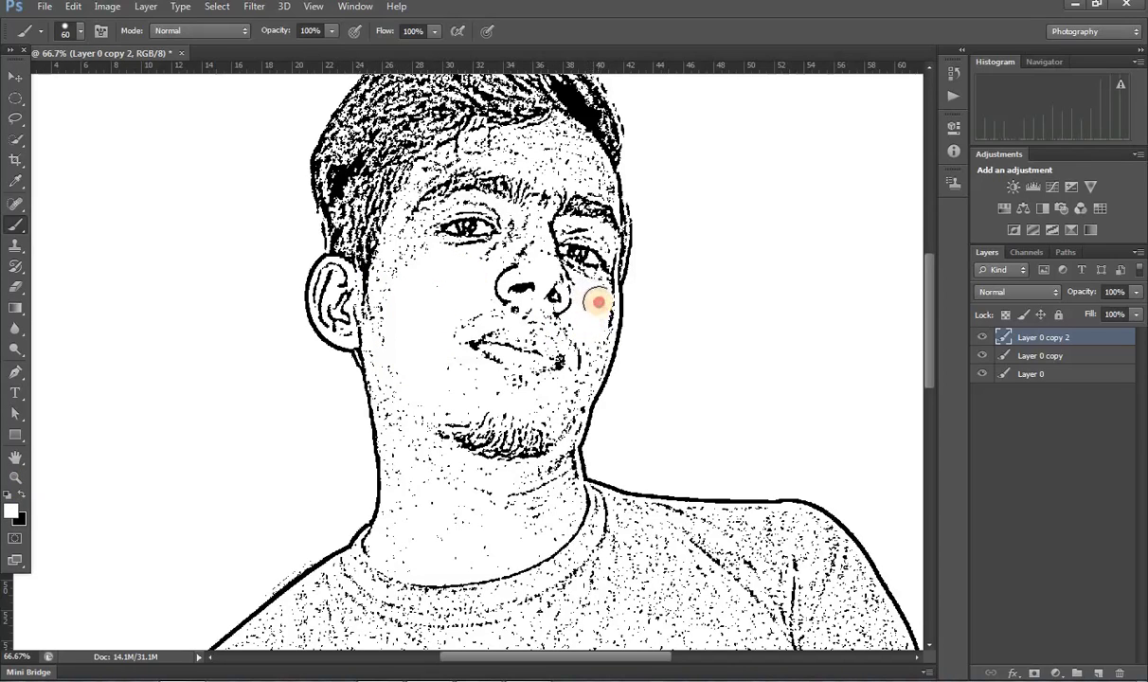
left_click_drag(599, 302, 592, 341)
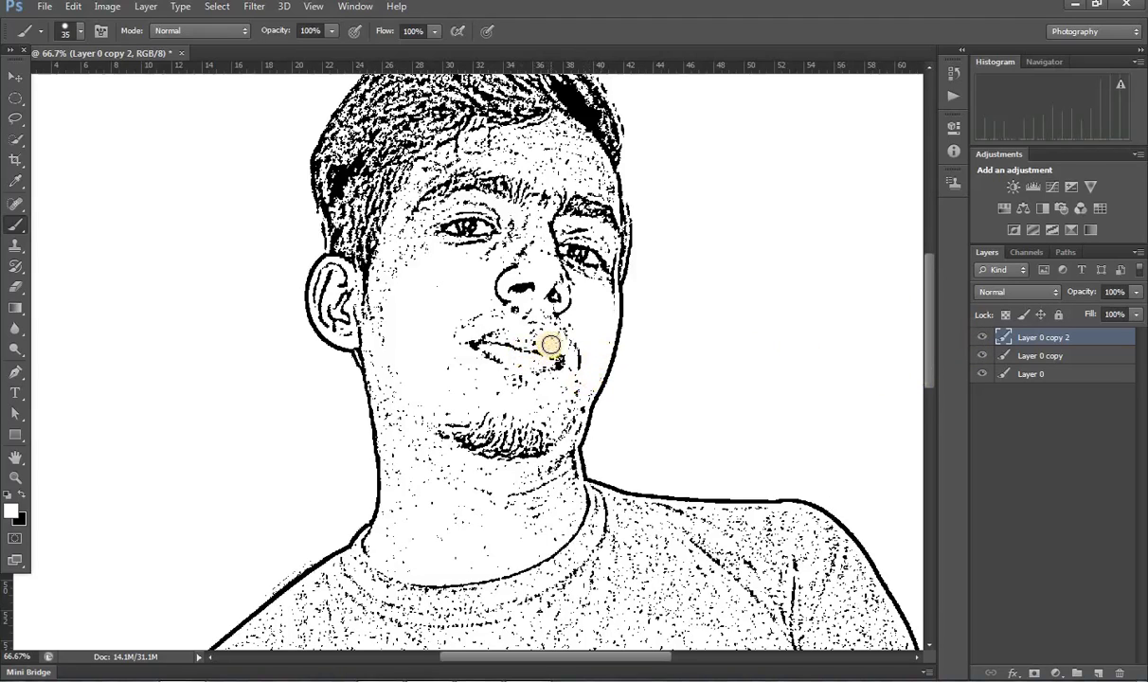
Erase the stray marks around the lips and mouth
left_click(14, 286)
left_click_drag(553, 352, 551, 343)
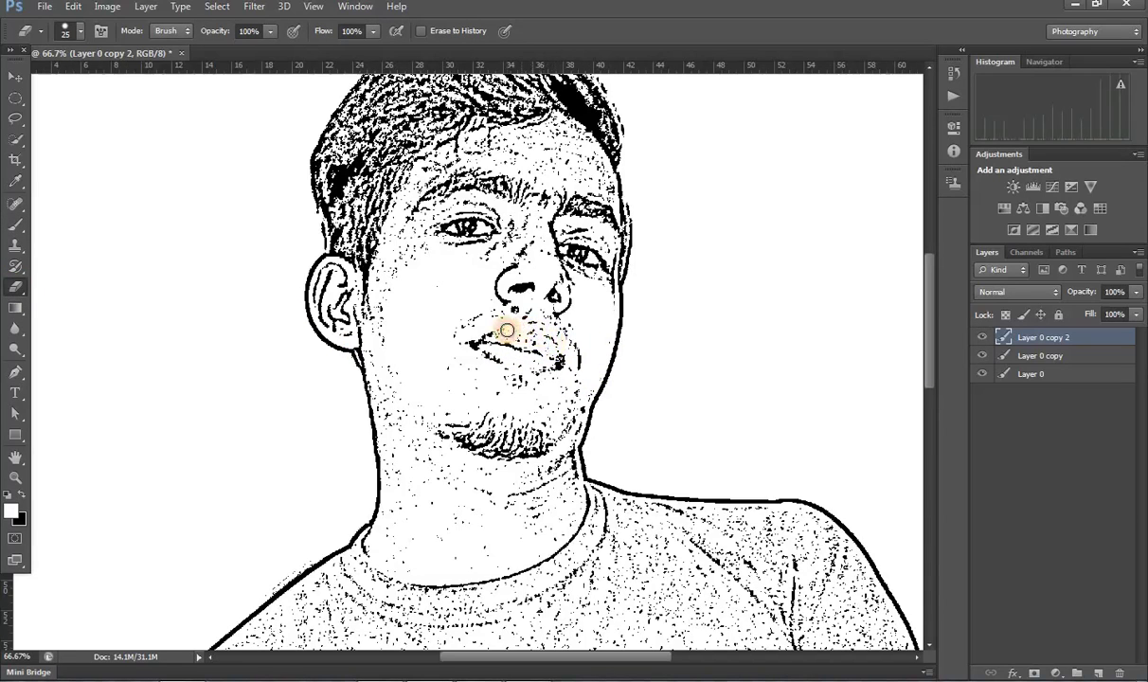
mouse_move(487, 336)
left_mouse_down()
mouse_move(524, 326)
mouse_move(553, 353)
mouse_move(503, 359)
left_mouse_up()
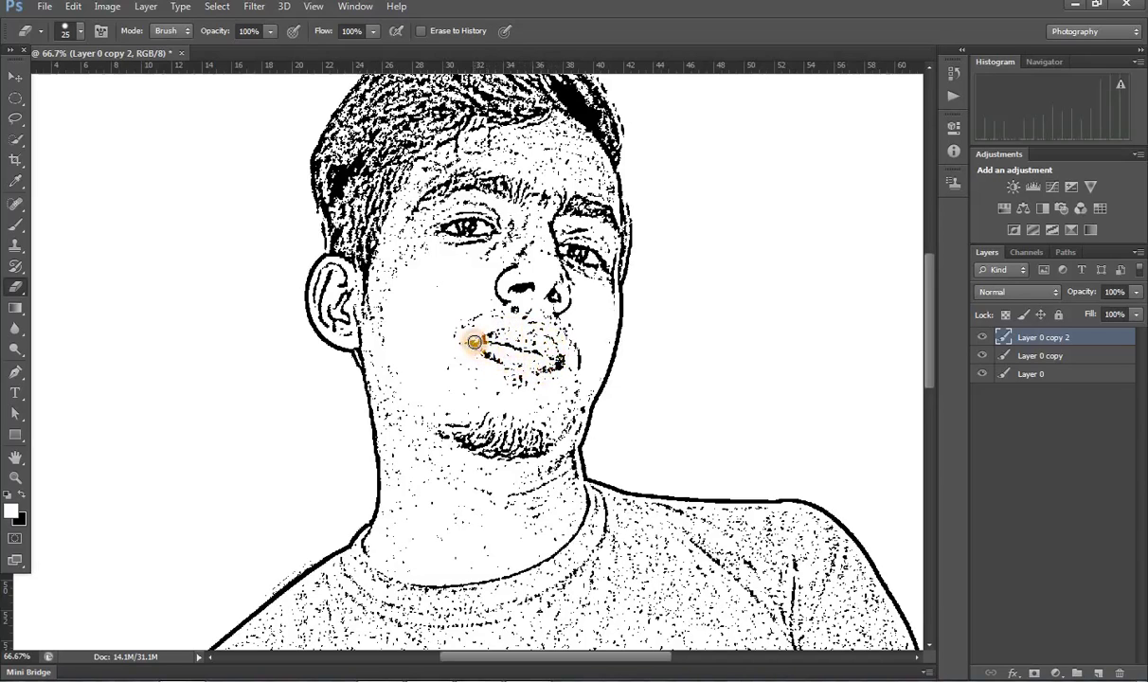
mouse_move(476, 341)
left_mouse_down()
mouse_move(554, 362)
mouse_move(513, 328)
mouse_move(468, 343)
left_mouse_up()
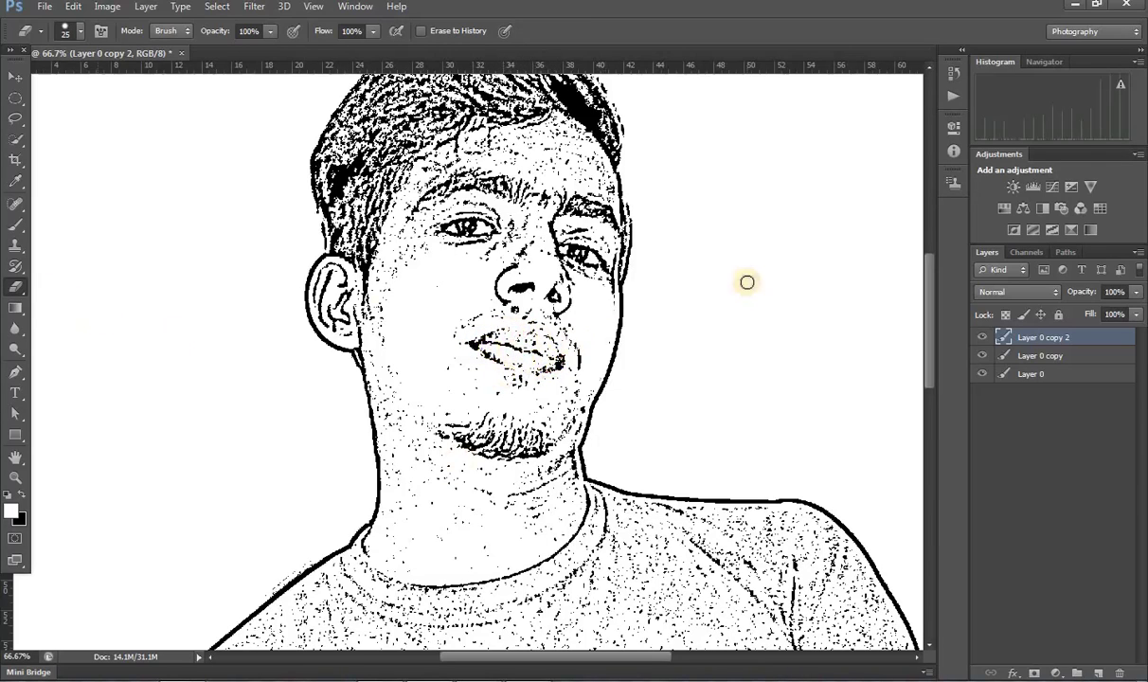
left_click(1032, 337)
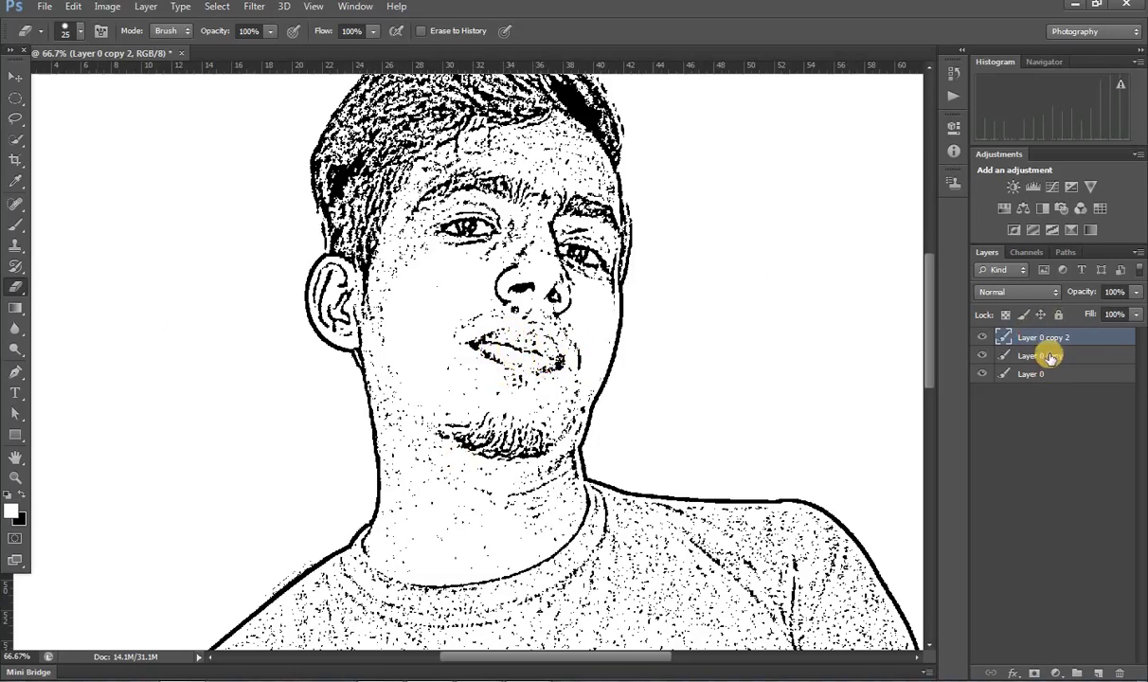
Merge Layer 0 copy and Layer 0 copy 2 into one sketch layer, then zoom out
left_click(1049, 356, "ctrl")
right_click(1049, 357)
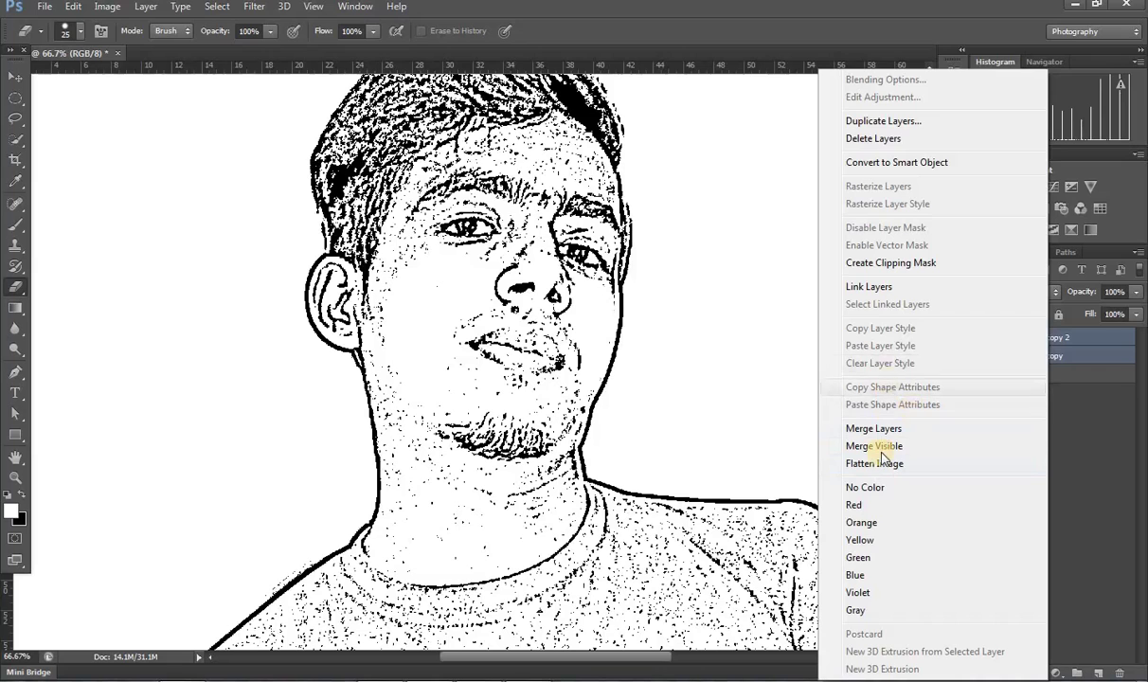
left_click(860, 428)
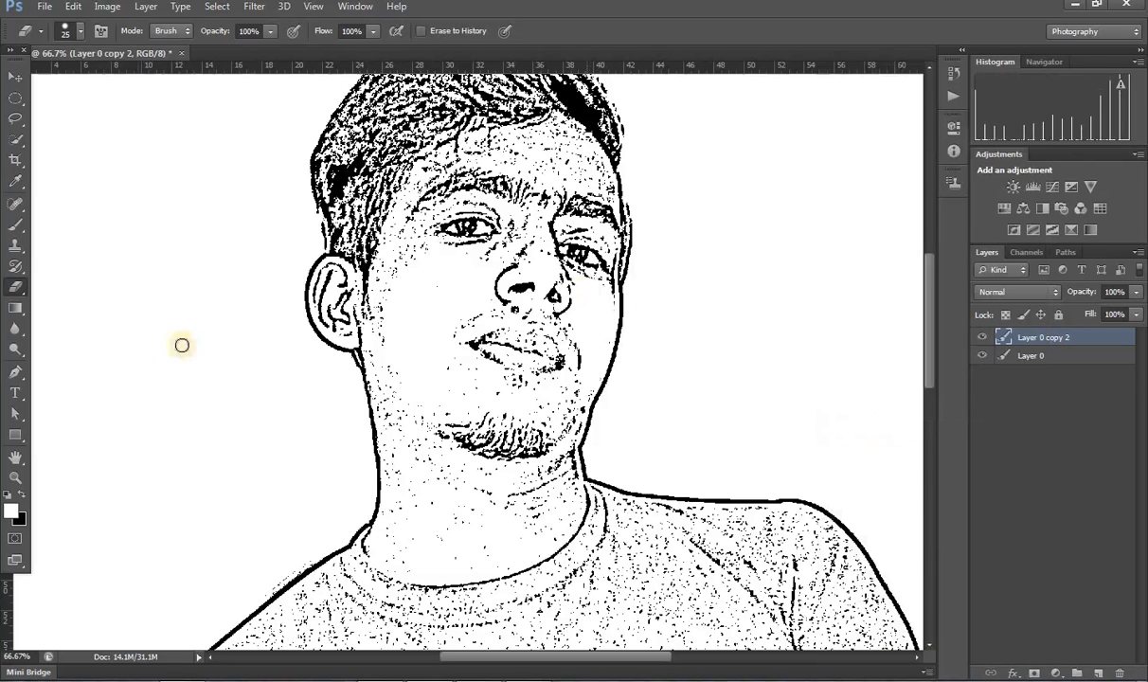
left_click(15, 476)
left_click(595, 248, "alt")
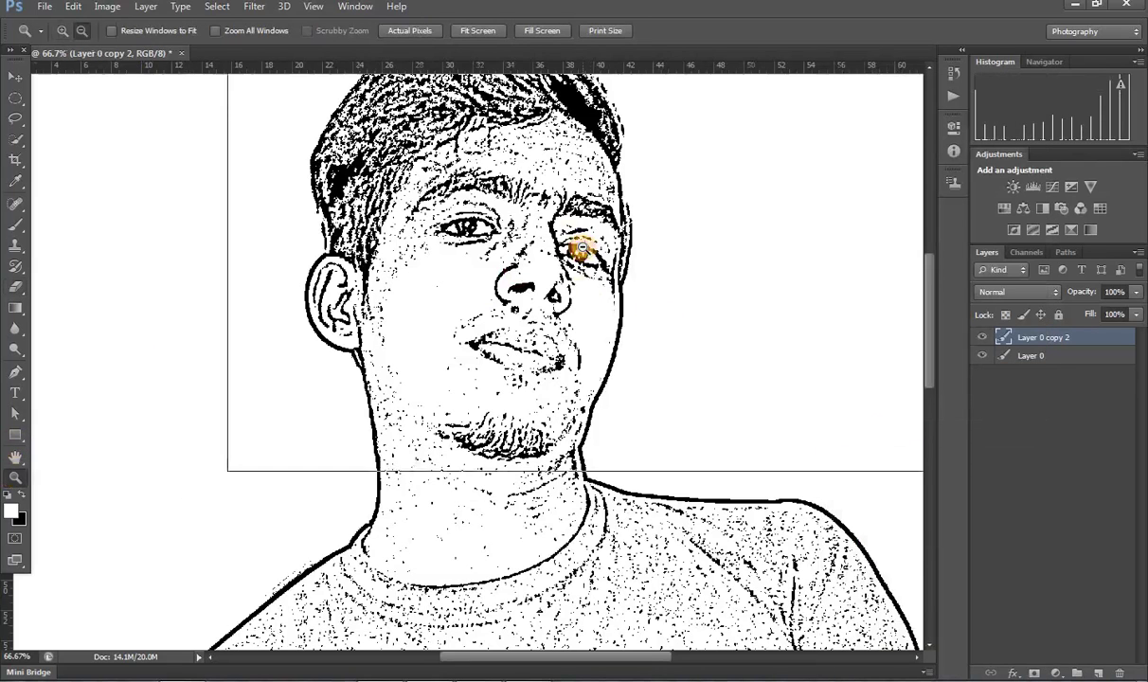
left_click(546, 231, "alt")
scroll(526, 285, "down", 5)
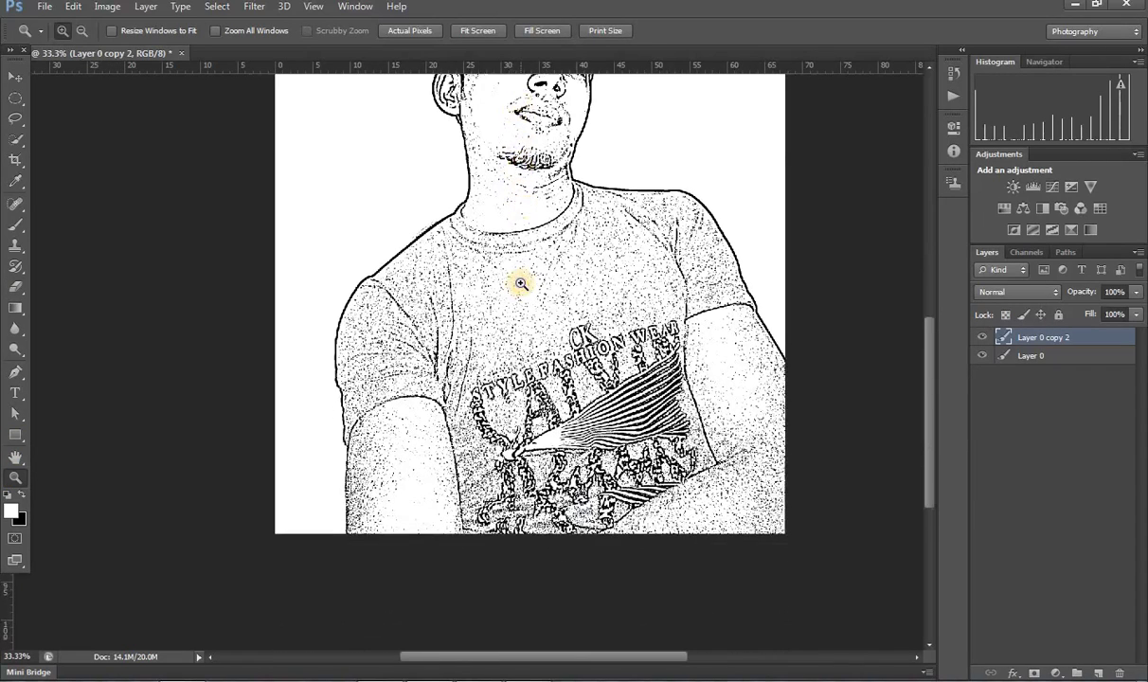
scroll(521, 283, "up", 2)
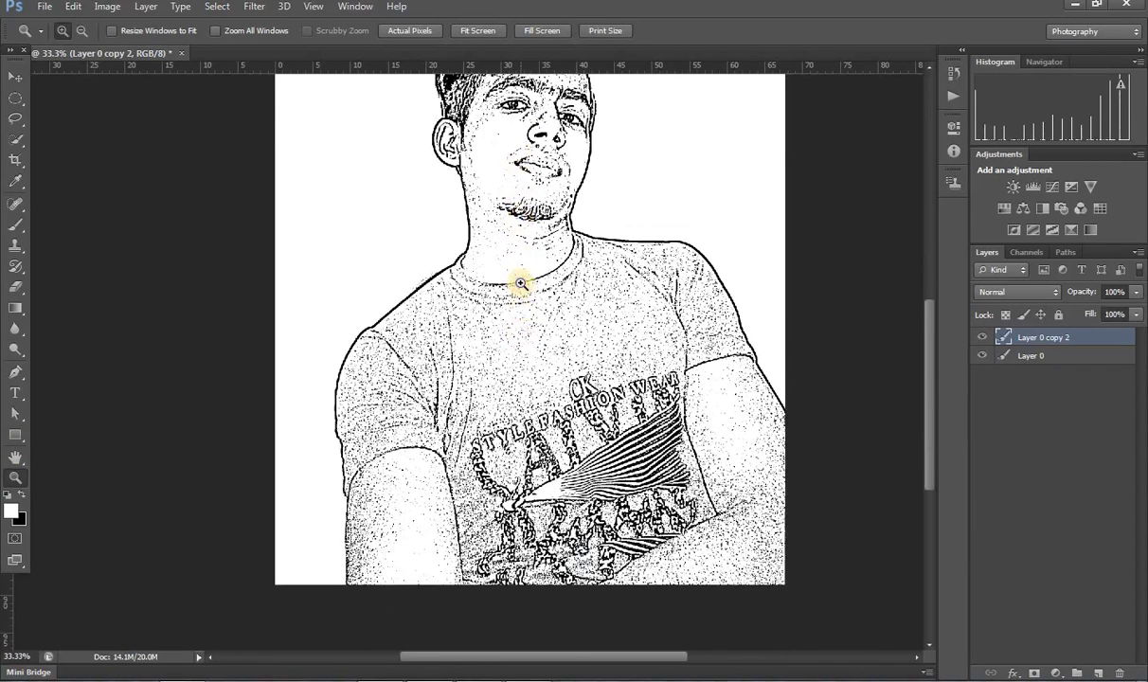
Toggle the sketch layer's visibility to compare it with the colour photo, keeping Layer 0 copy 2 selected
left_click(985, 357)
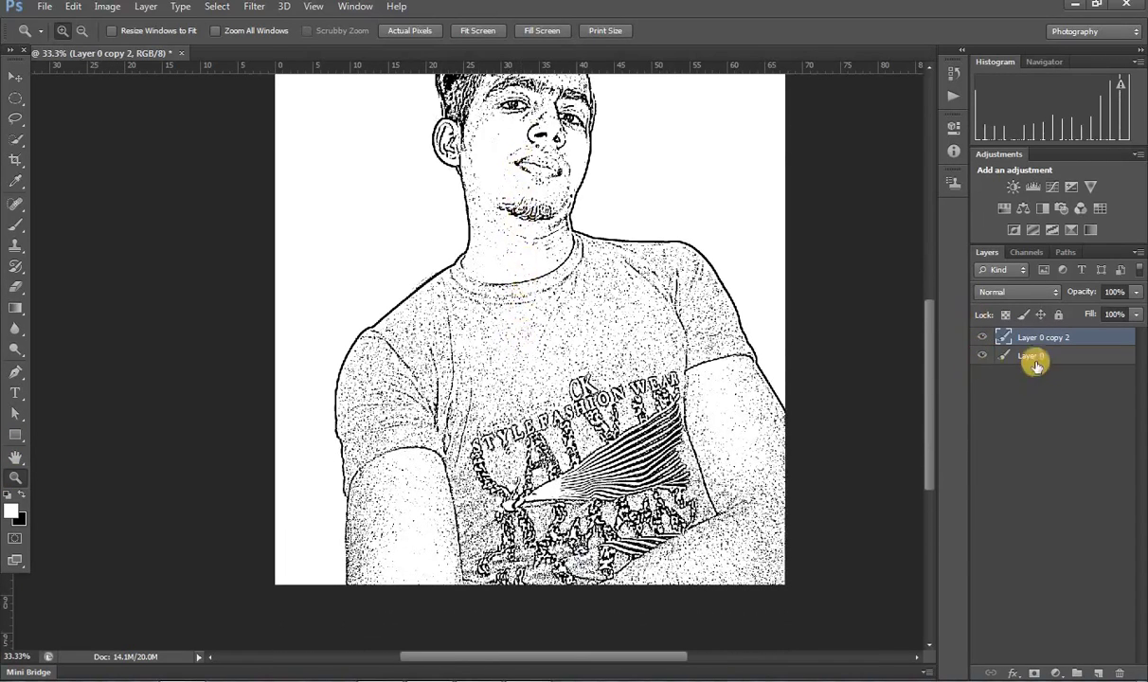
left_click(1033, 358)
left_click(984, 337)
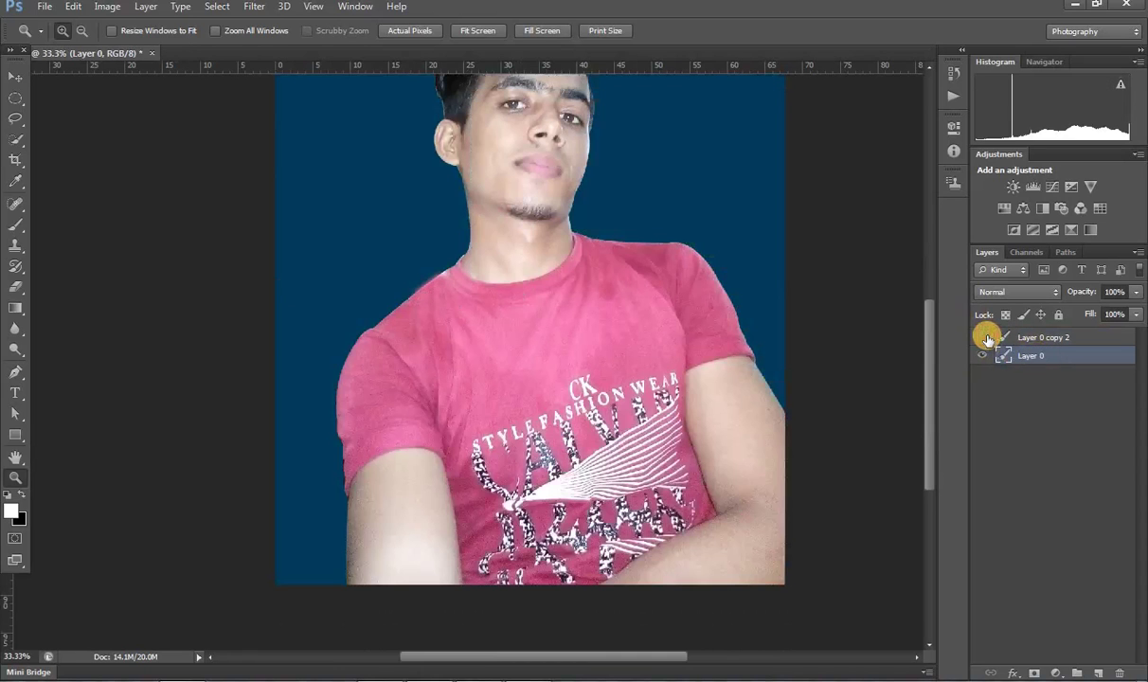
left_click(985, 337)
left_click(985, 337)
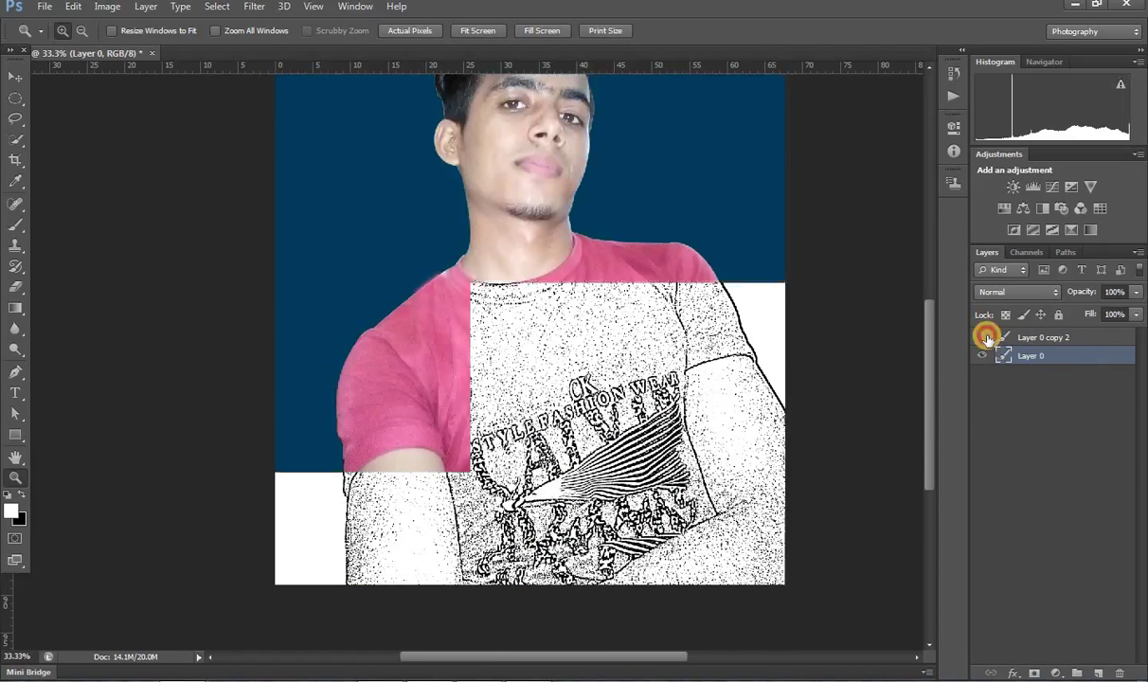
left_click(985, 337)
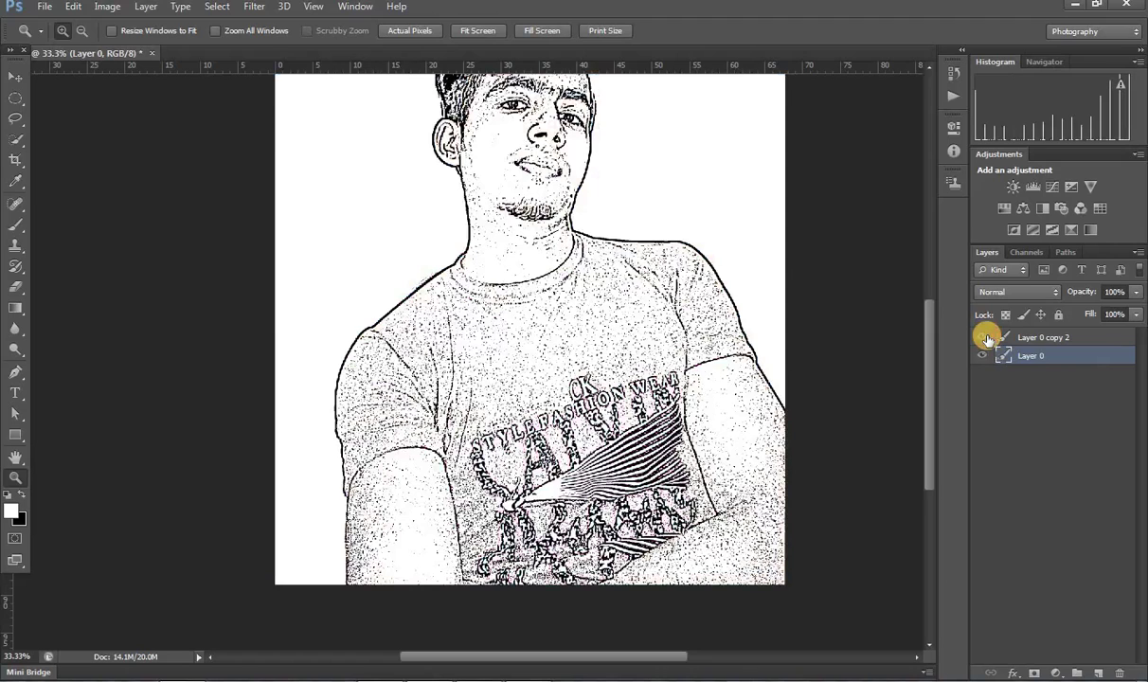
left_click(1011, 336)
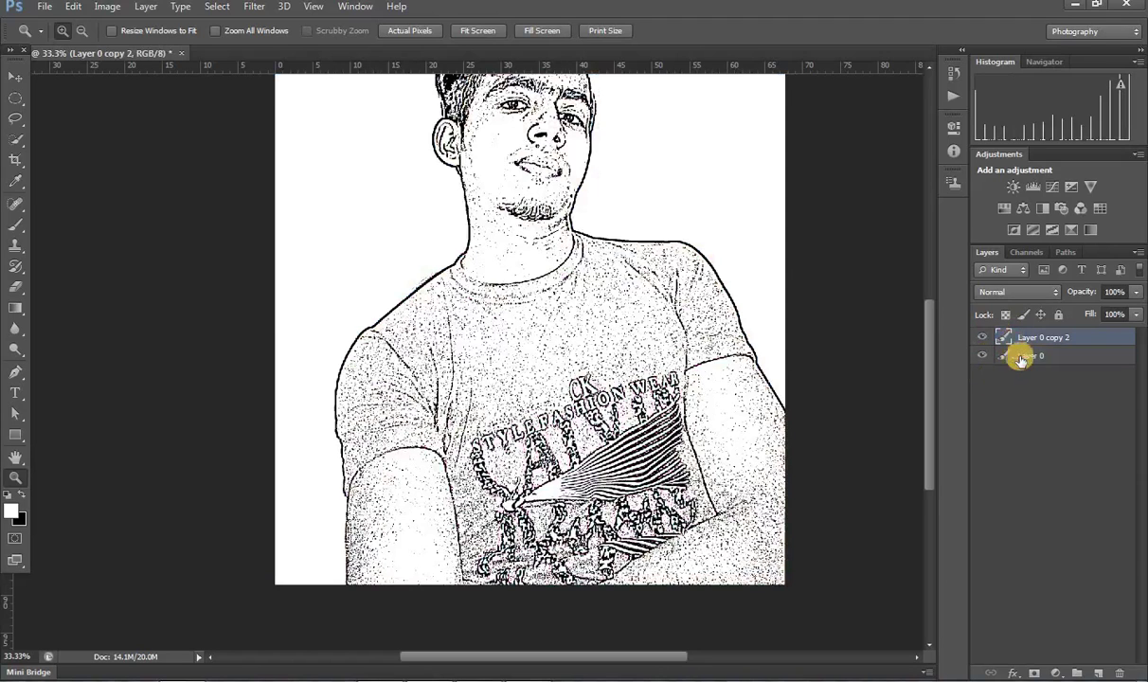
left_click(1028, 355)
left_click(1021, 336)
left_click_drag(930, 318, 825, 266)
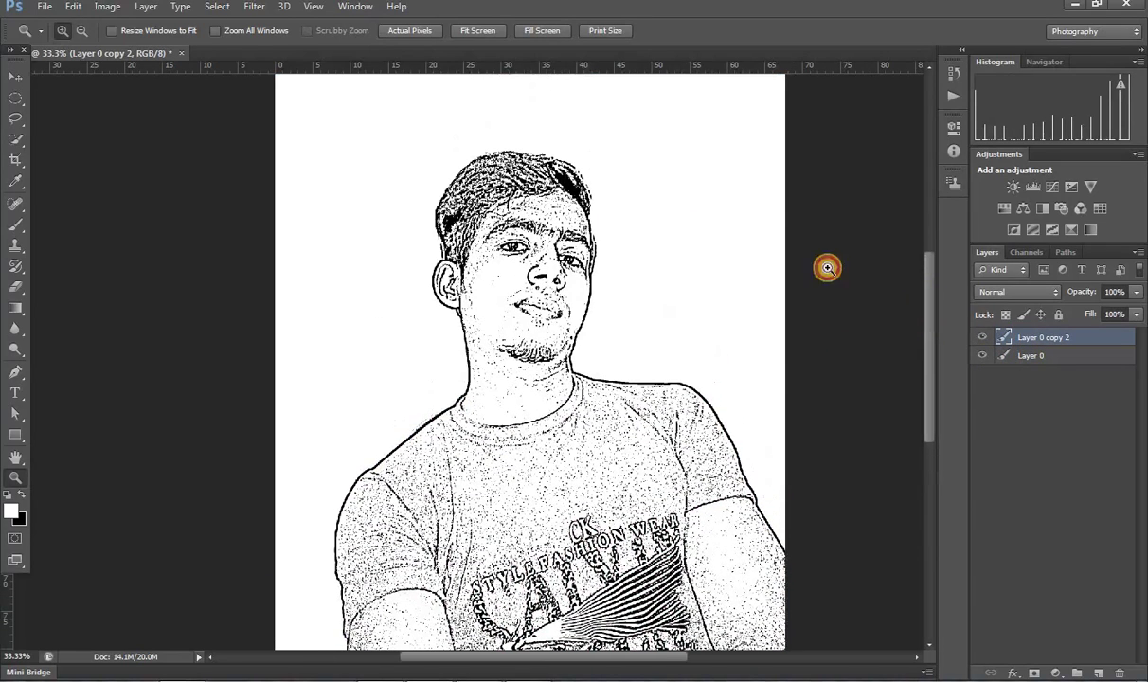
Delete the sketch's white areas using a Color Range selection of the black lines, inverted
left_click(114, 7)
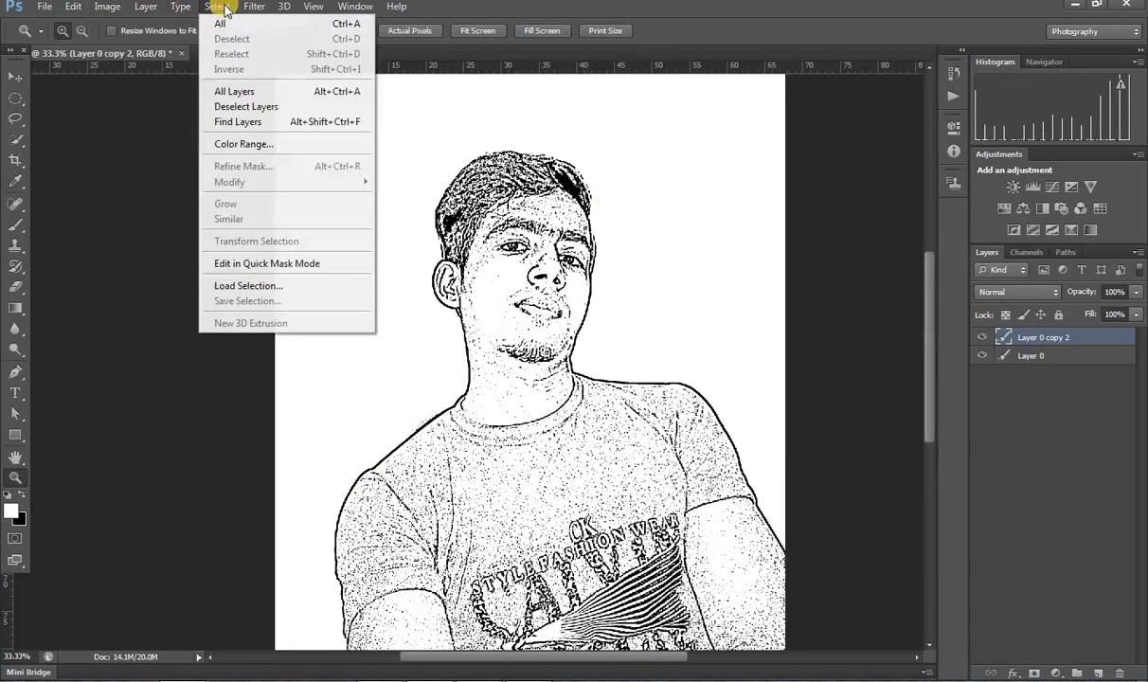
left_click(237, 144)
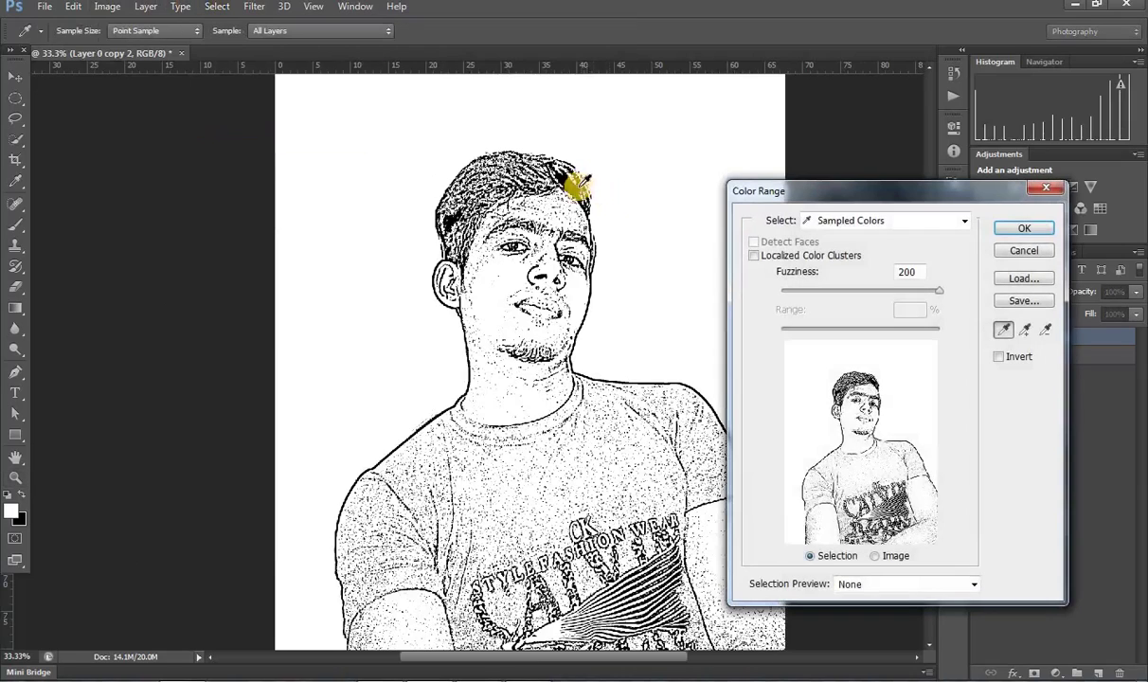
left_click(571, 183)
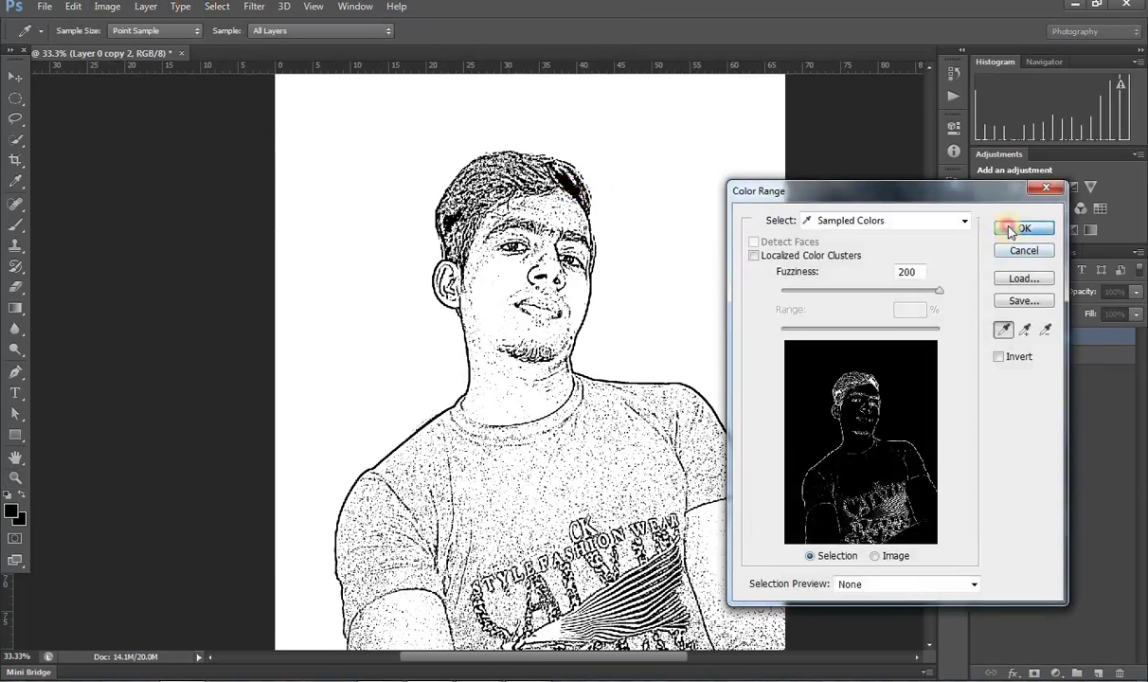
left_click(1009, 231)
key("z")
left_click(252, 7)
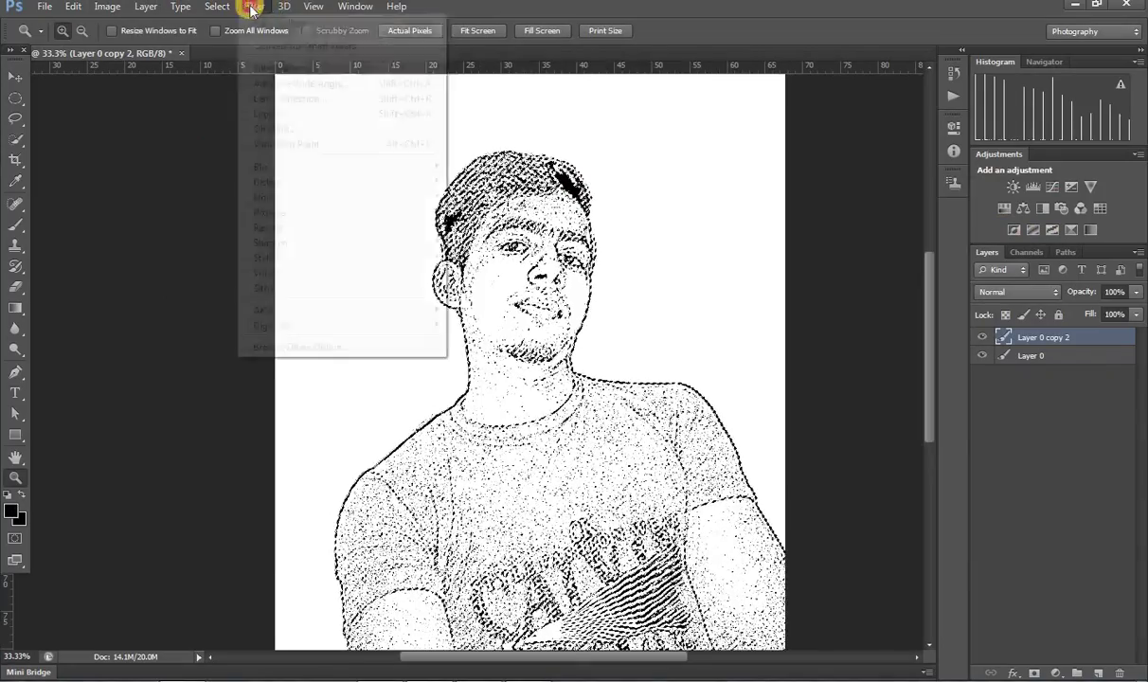
left_click(227, 68)
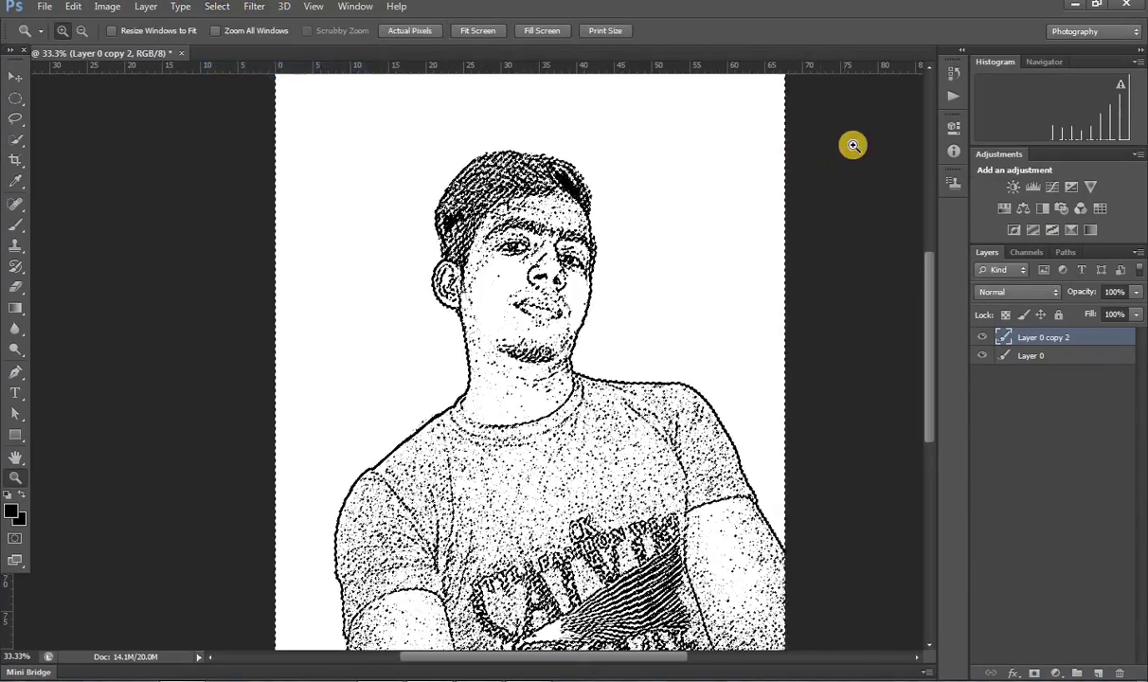
key("Delete")
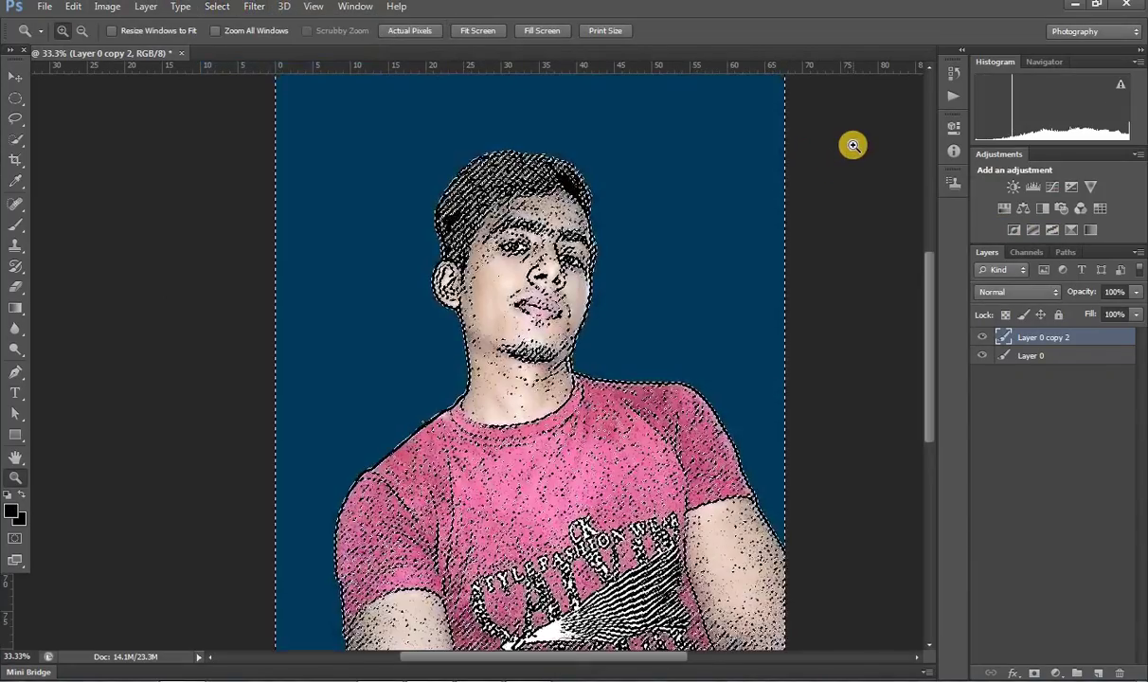
key("ctrl+d")
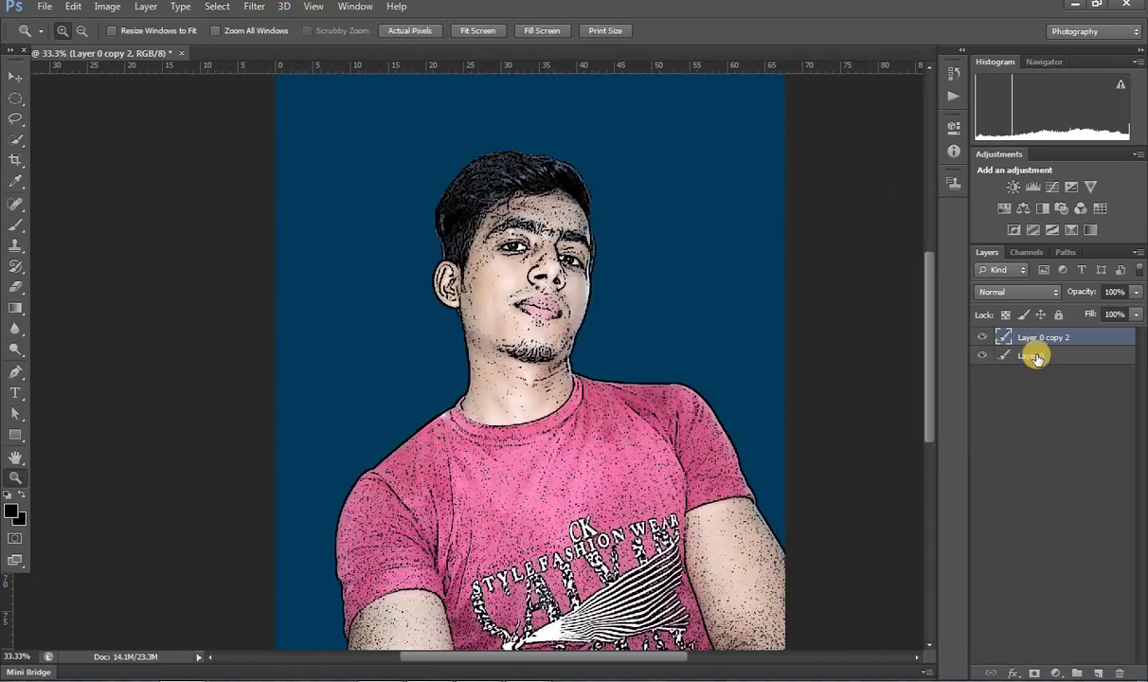
left_click(993, 357)
Add Layer 1, sample the shirt's pink as foreground colour, and hide Layer 0
left_click(1098, 675)
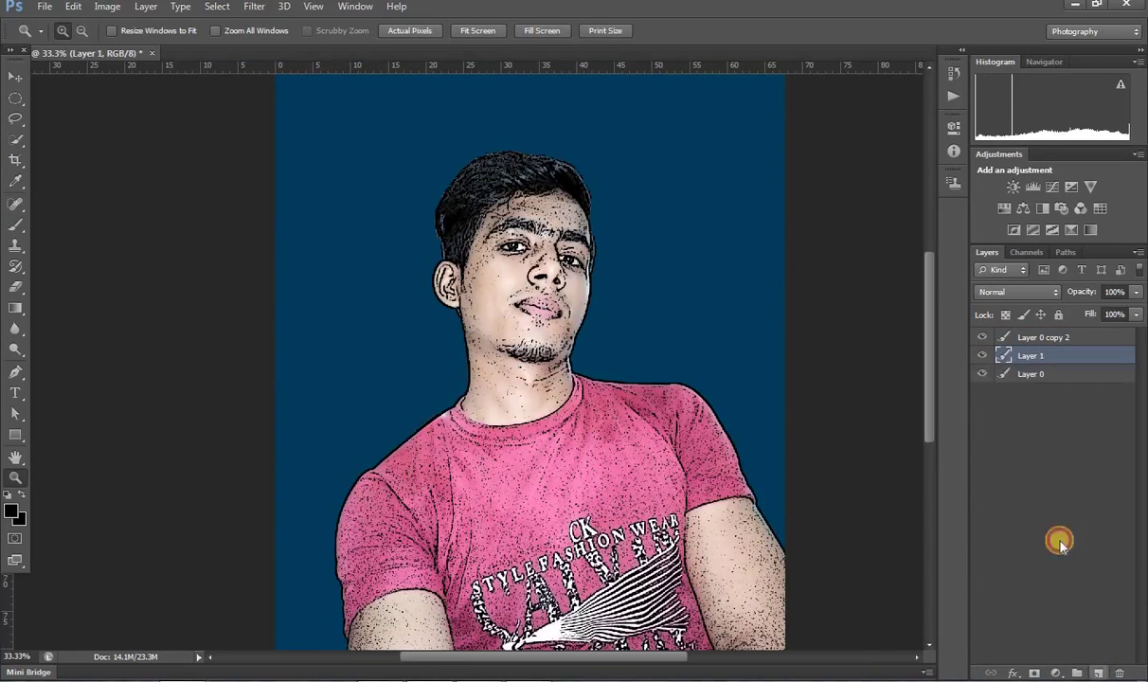
left_click(984, 373)
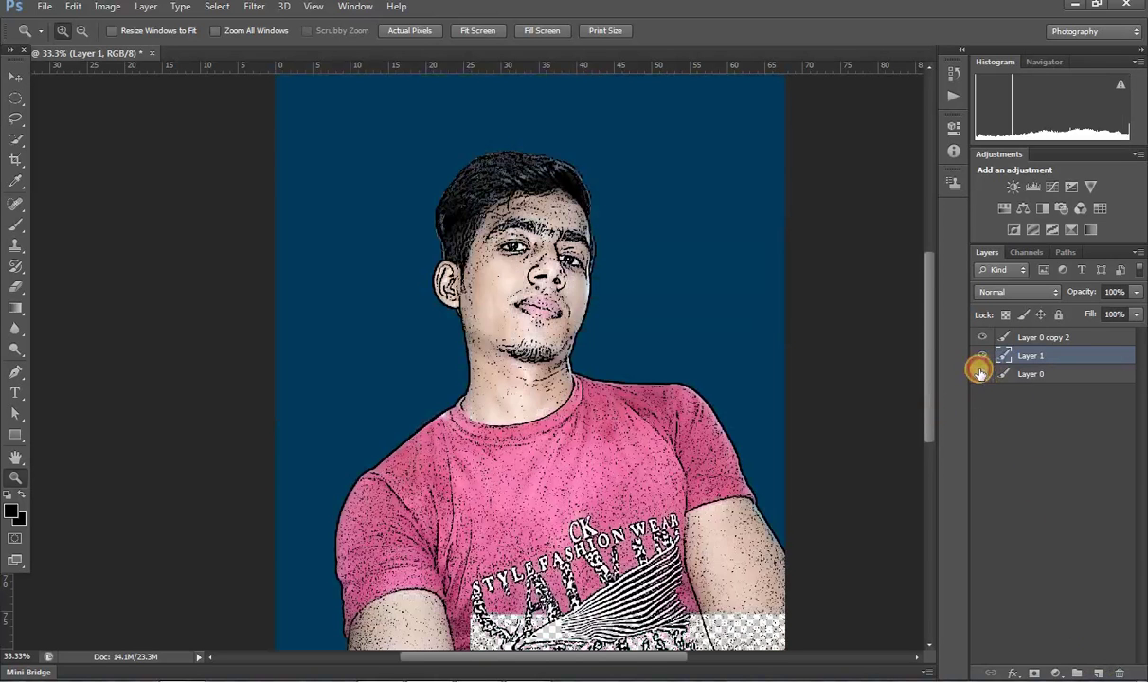
left_click(982, 373)
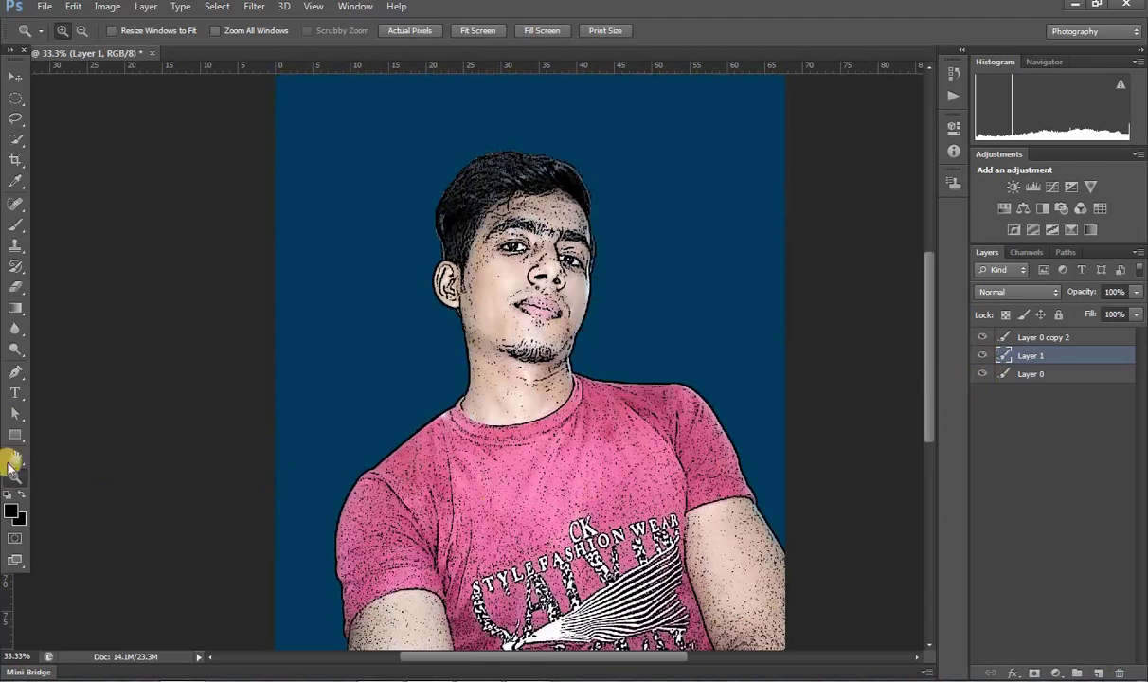
left_click(14, 179)
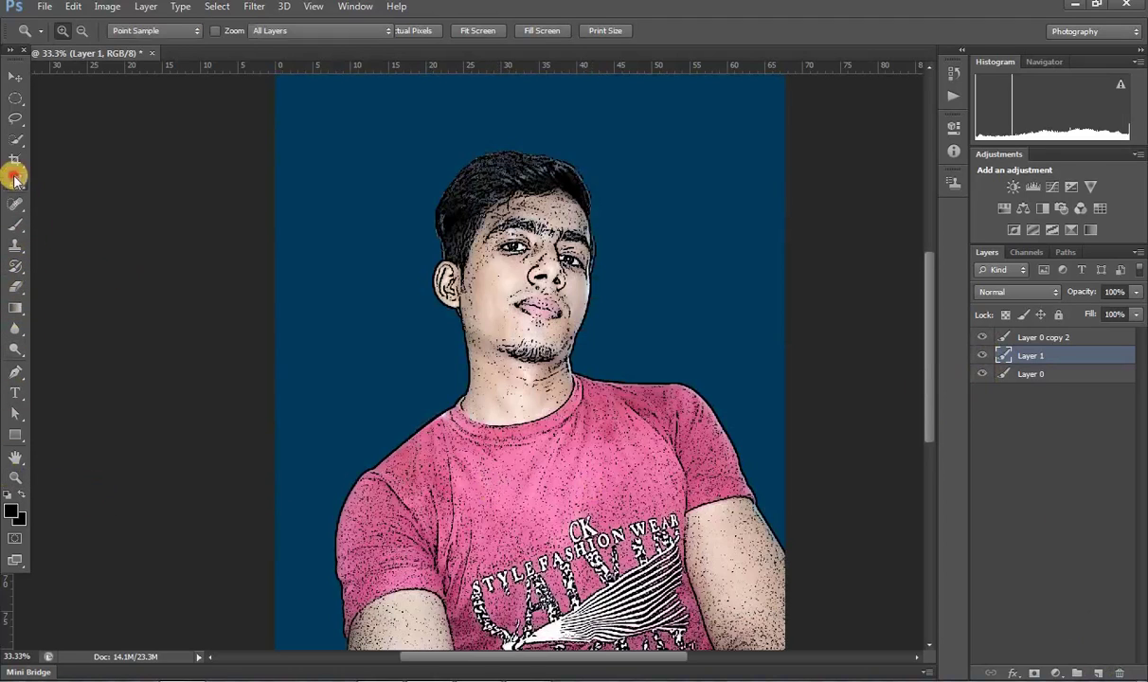
left_click(537, 427)
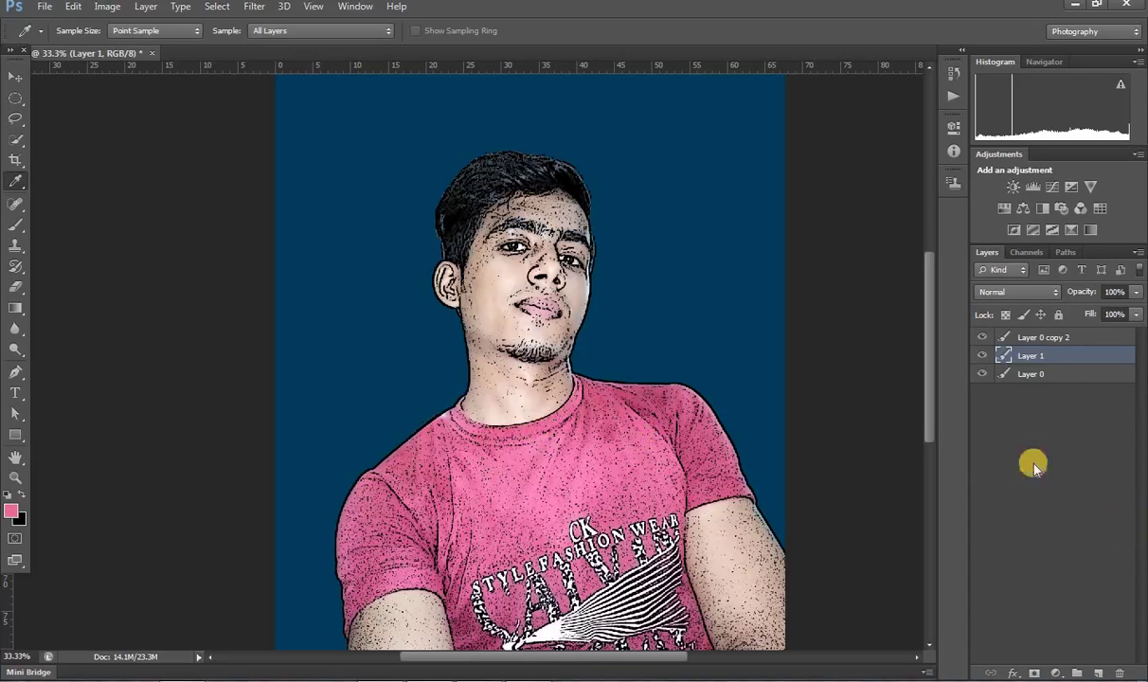
left_click(984, 374)
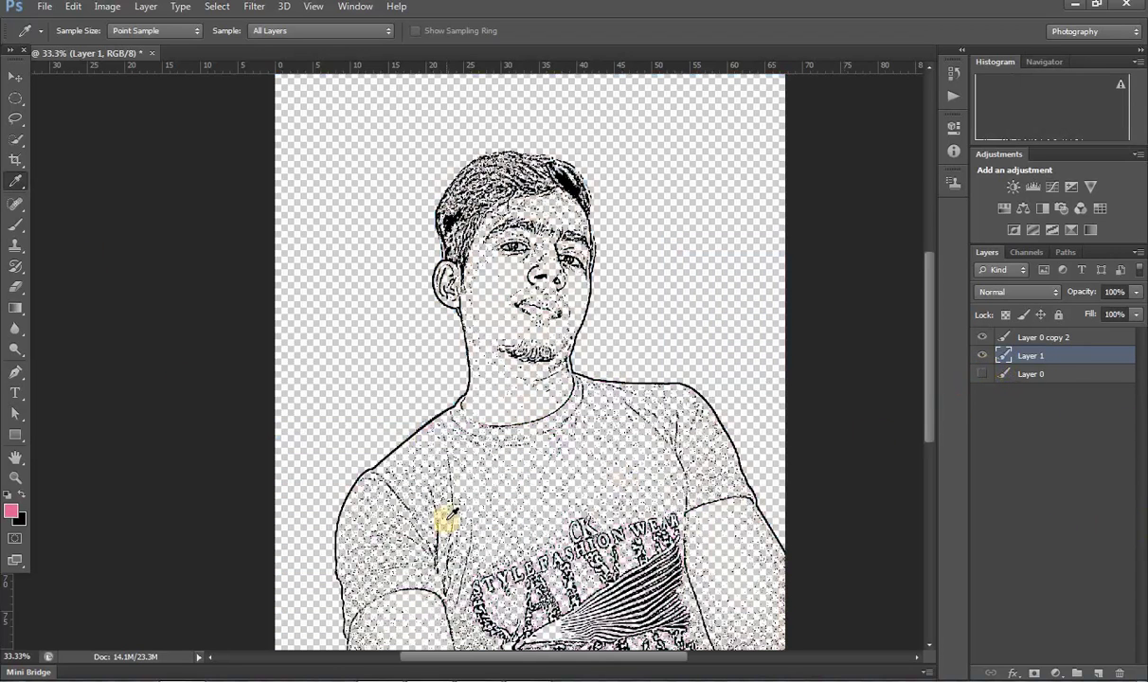
Paint the lower left and rest of the shirt pink on Layer 1 with the Brush
left_click(15, 227)
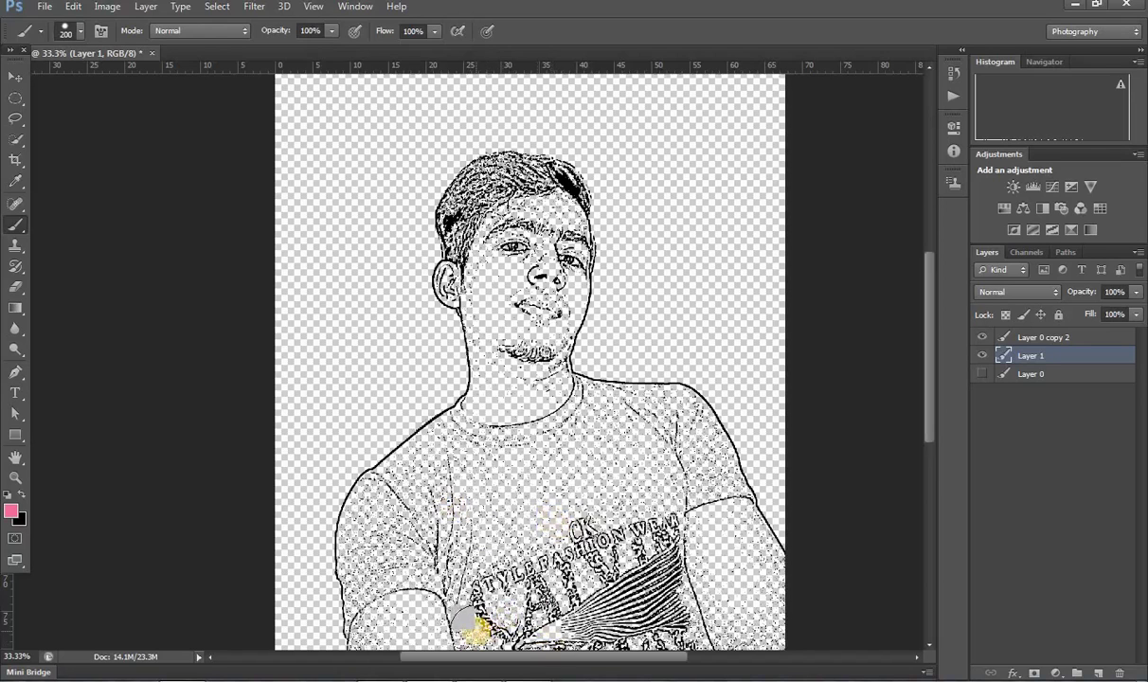
left_click_drag(462, 621, 443, 557)
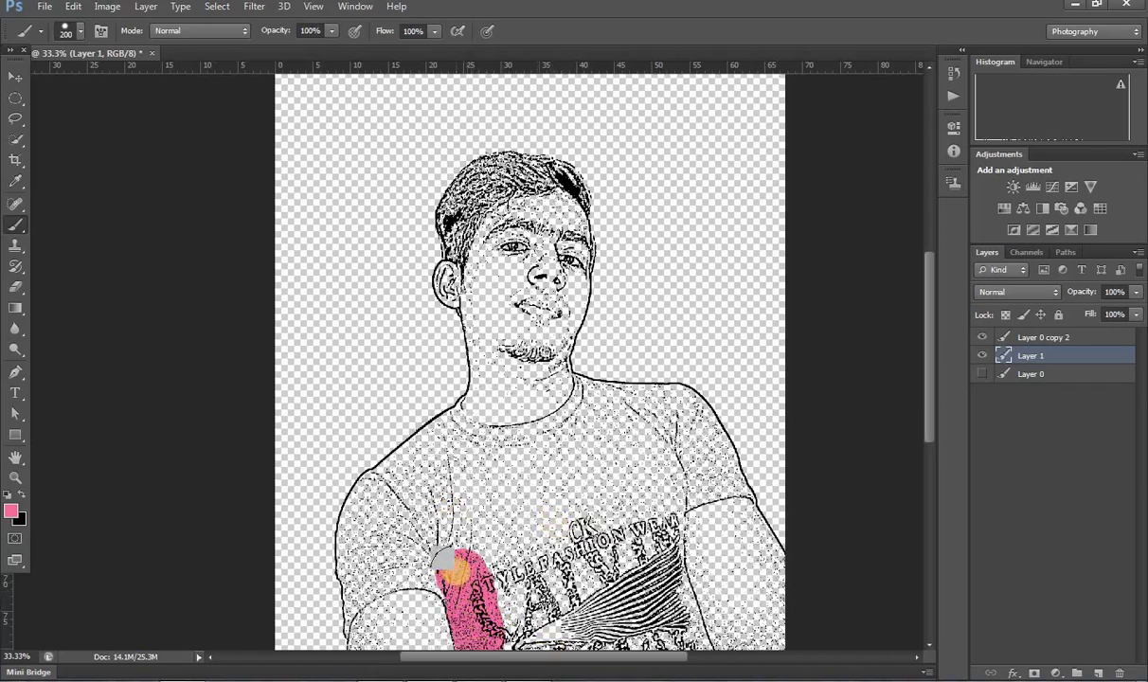
mouse_move(453, 571)
left_mouse_down()
mouse_move(383, 550)
mouse_move(392, 557)
mouse_move(362, 565)
mouse_move(359, 531)
mouse_move(373, 488)
mouse_move(448, 440)
mouse_move(526, 464)
mouse_move(572, 437)
mouse_move(595, 405)
mouse_move(625, 402)
mouse_move(682, 414)
mouse_move(712, 466)
mouse_move(692, 445)
mouse_move(697, 469)
mouse_move(632, 513)
mouse_move(639, 492)
mouse_move(644, 571)
mouse_move(674, 630)
mouse_move(505, 640)
mouse_move(588, 607)
mouse_move(622, 479)
mouse_move(654, 430)
mouse_move(554, 516)
mouse_move(604, 397)
mouse_move(586, 610)
mouse_move(622, 610)
mouse_move(559, 460)
mouse_move(538, 598)
mouse_move(509, 518)
left_mouse_up()
mouse_move(509, 498)
left_mouse_down()
mouse_move(410, 520)
mouse_move(464, 502)
mouse_move(442, 542)
mouse_move(512, 616)
mouse_move(483, 545)
mouse_move(502, 520)
left_mouse_up()
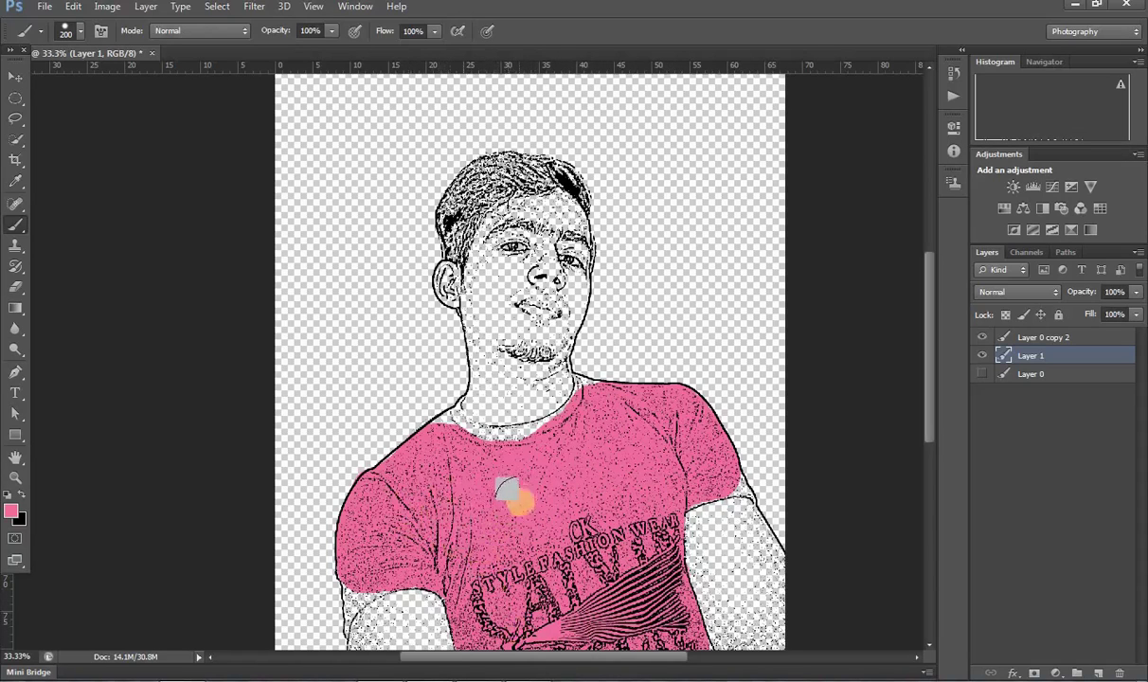
Zoom to 100% on the neck and paint pink into the collar gaps with a smaller brush
left_click(15, 476)
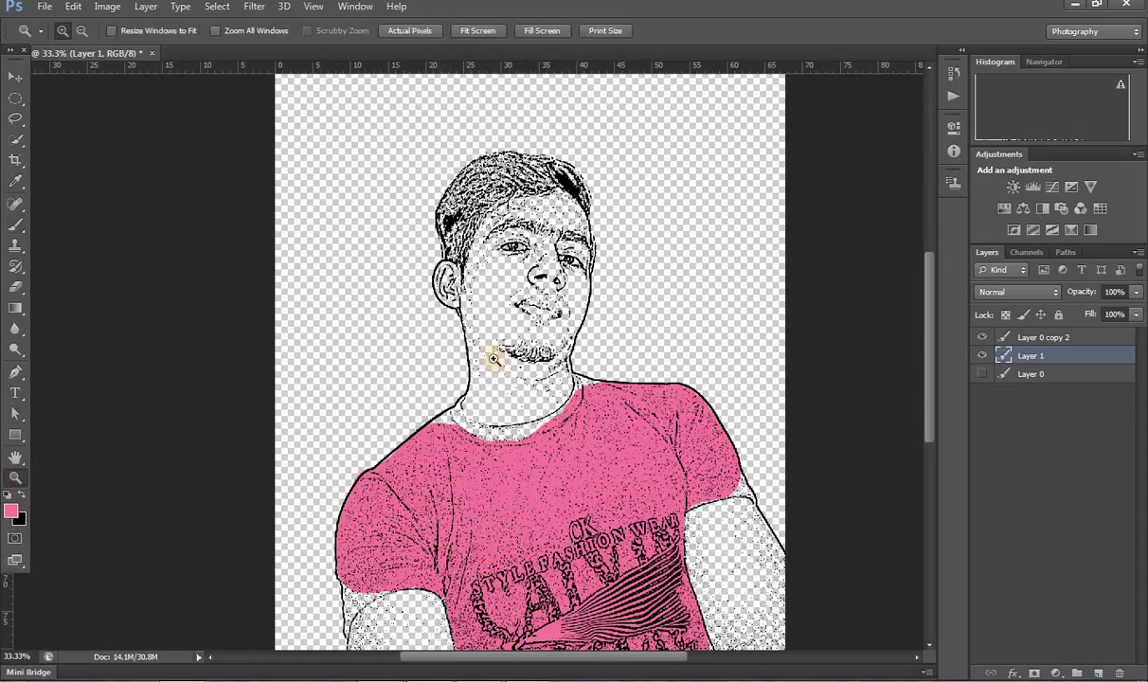
left_click(582, 384)
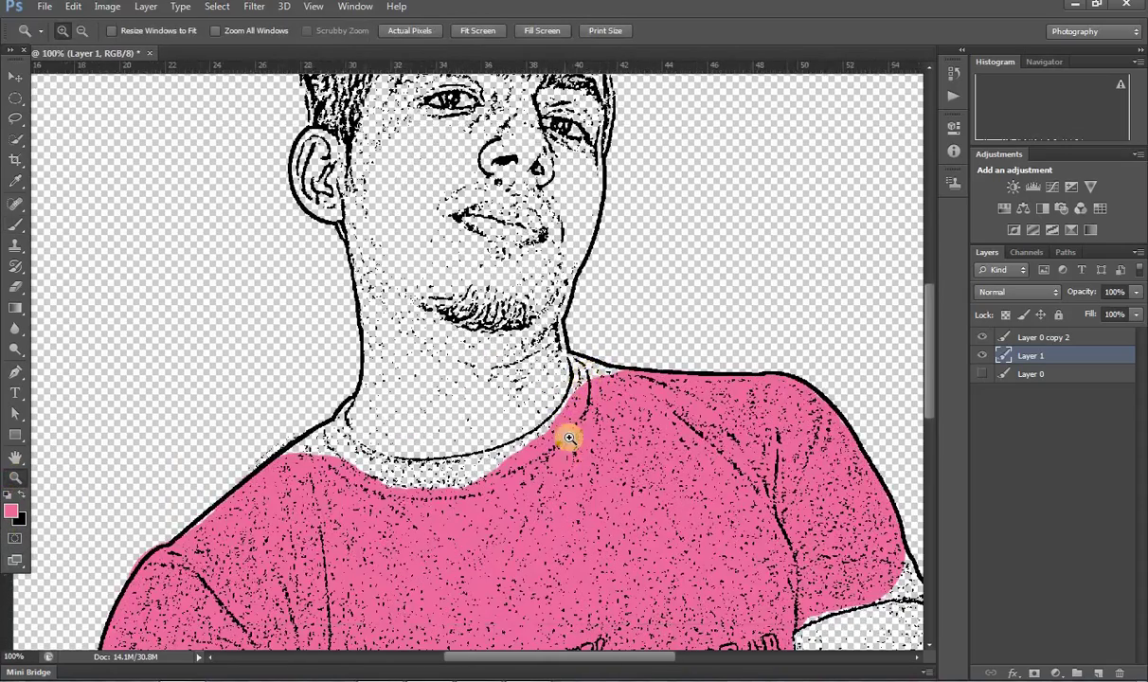
left_click(583, 372)
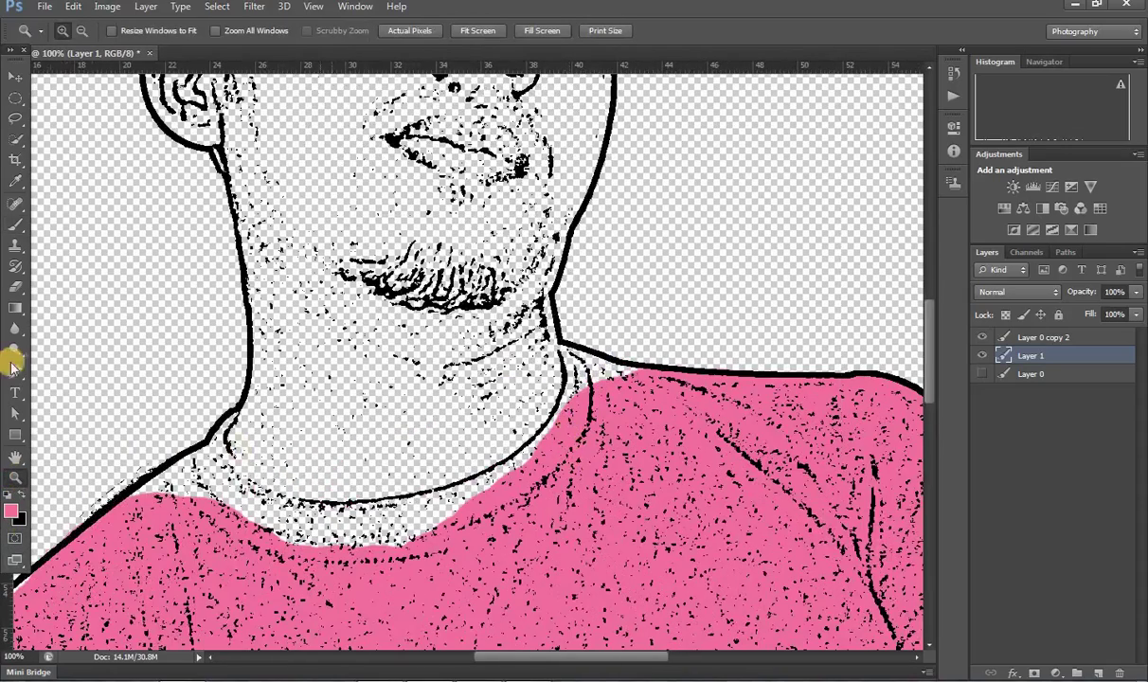
left_click(15, 225)
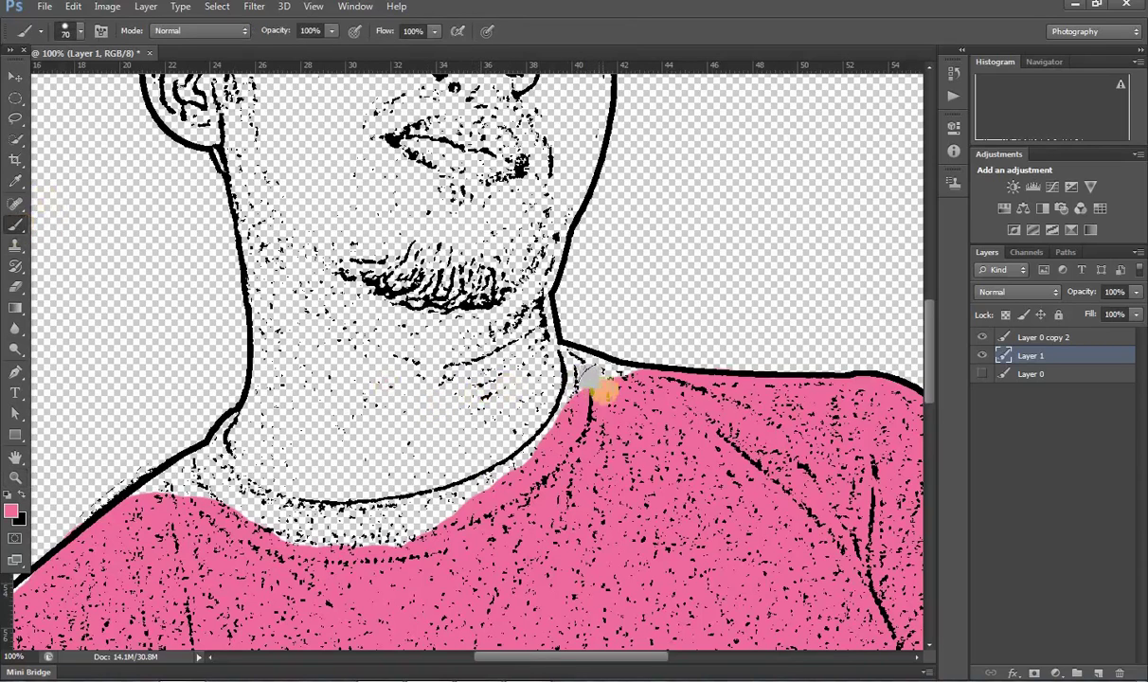
key("bracketleft")
key("bracketleft")
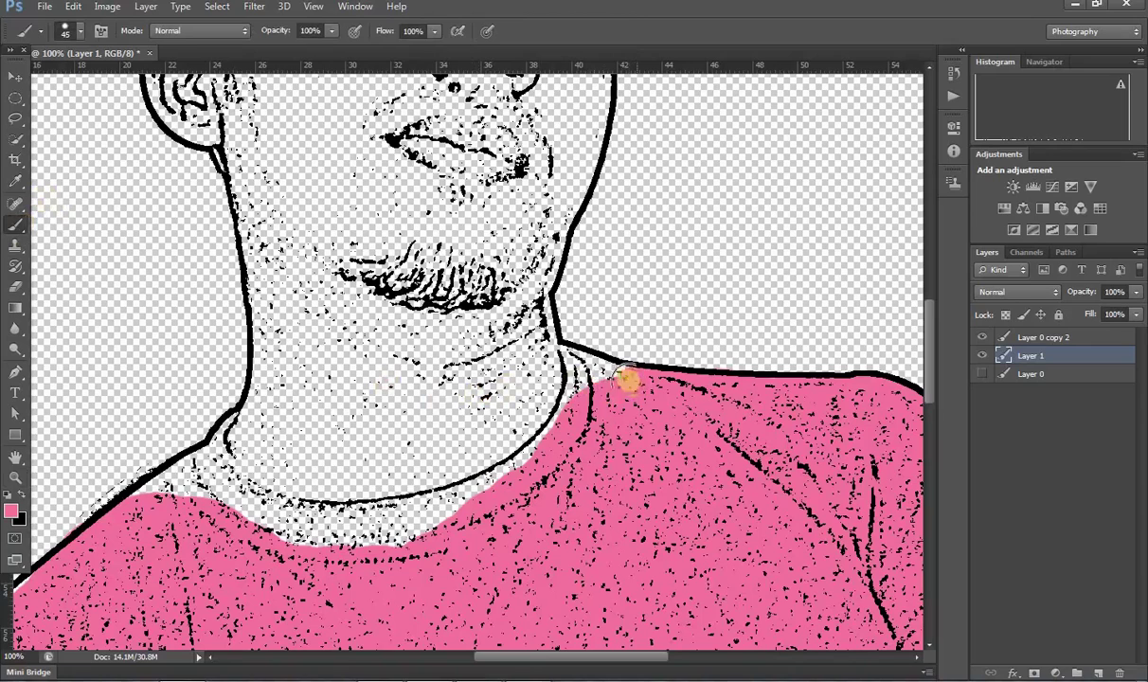
left_click_drag(629, 379, 582, 365)
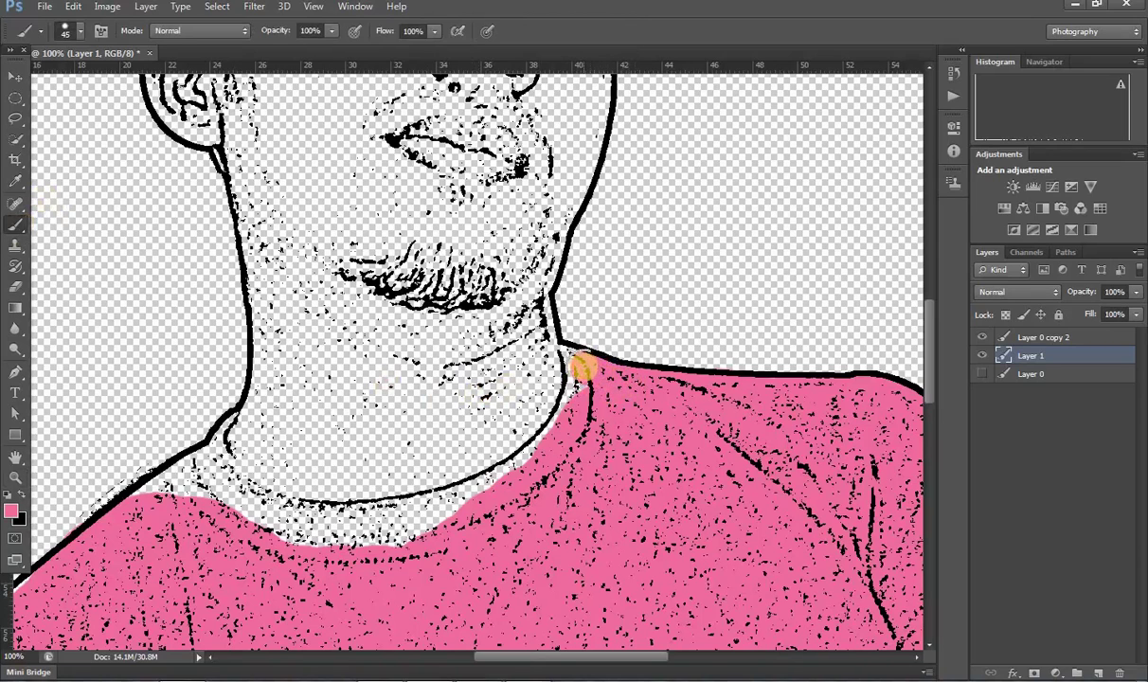
mouse_move(574, 361)
left_mouse_down()
mouse_move(579, 389)
mouse_move(525, 482)
mouse_move(530, 464)
mouse_move(389, 520)
mouse_move(414, 499)
mouse_move(474, 487)
mouse_move(395, 510)
mouse_move(431, 500)
mouse_move(265, 507)
mouse_move(319, 537)
mouse_move(313, 523)
mouse_move(248, 502)
mouse_move(216, 464)
mouse_move(143, 495)
mouse_move(190, 485)
mouse_move(326, 522)
mouse_move(298, 520)
left_mouse_up()
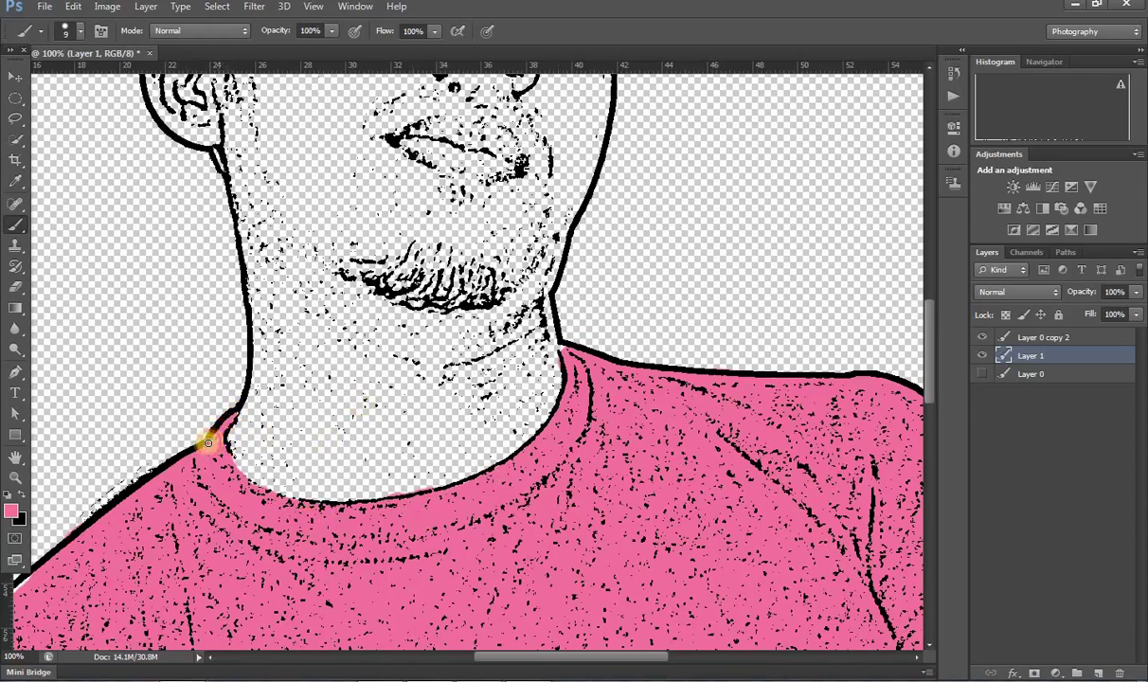
mouse_move(207, 443)
left_mouse_down()
mouse_move(221, 431)
mouse_move(469, 515)
mouse_move(574, 364)
left_mouse_up()
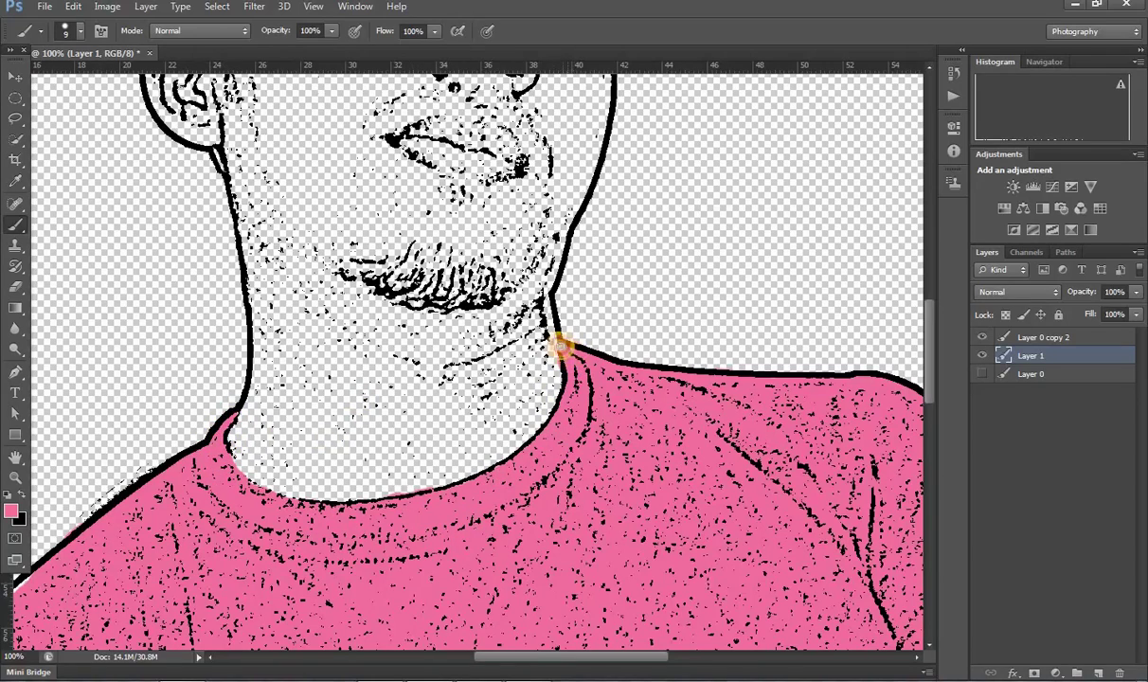
Scroll down to the print and paint pink along the shirt edge near the arm with a 40 px brush
scroll(592, 383, "down", 5)
scroll(592, 375, "down", 5)
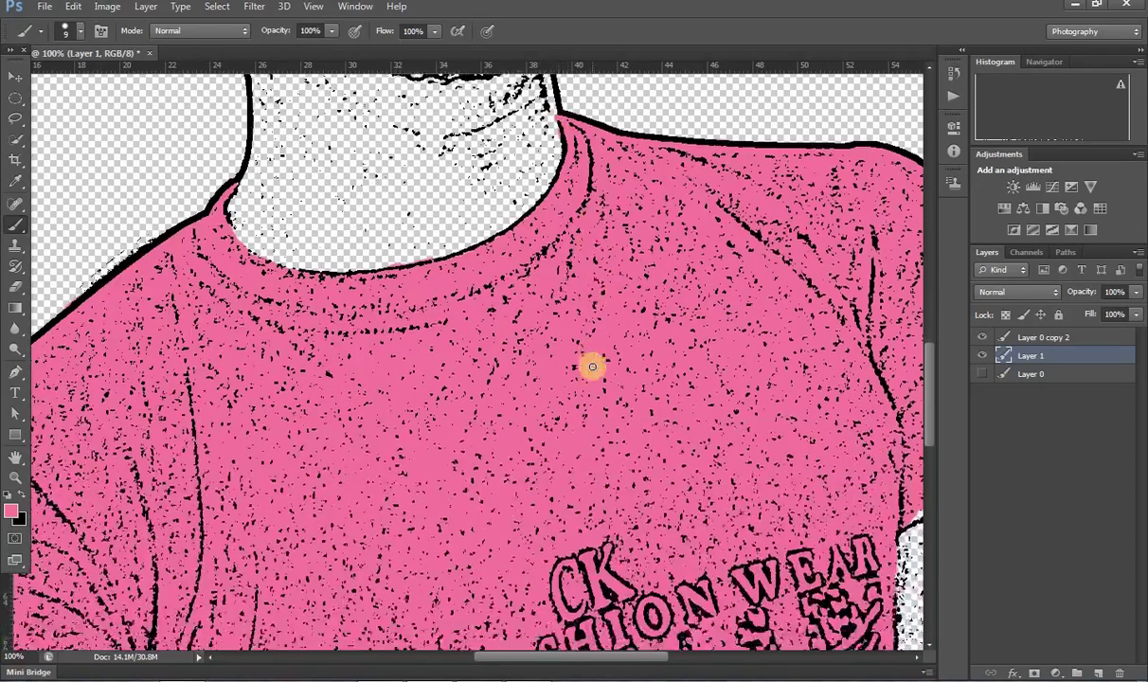
scroll(592, 367, "down", 5)
scroll(592, 367, "down", 6)
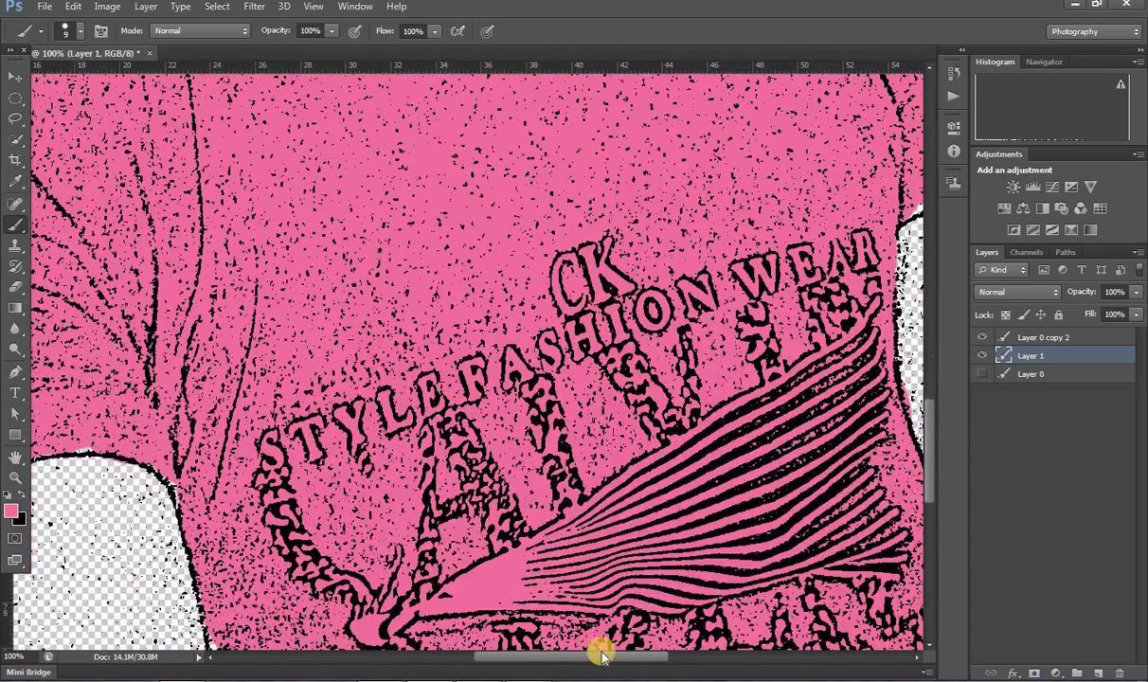
left_click_drag(600, 653, 516, 656)
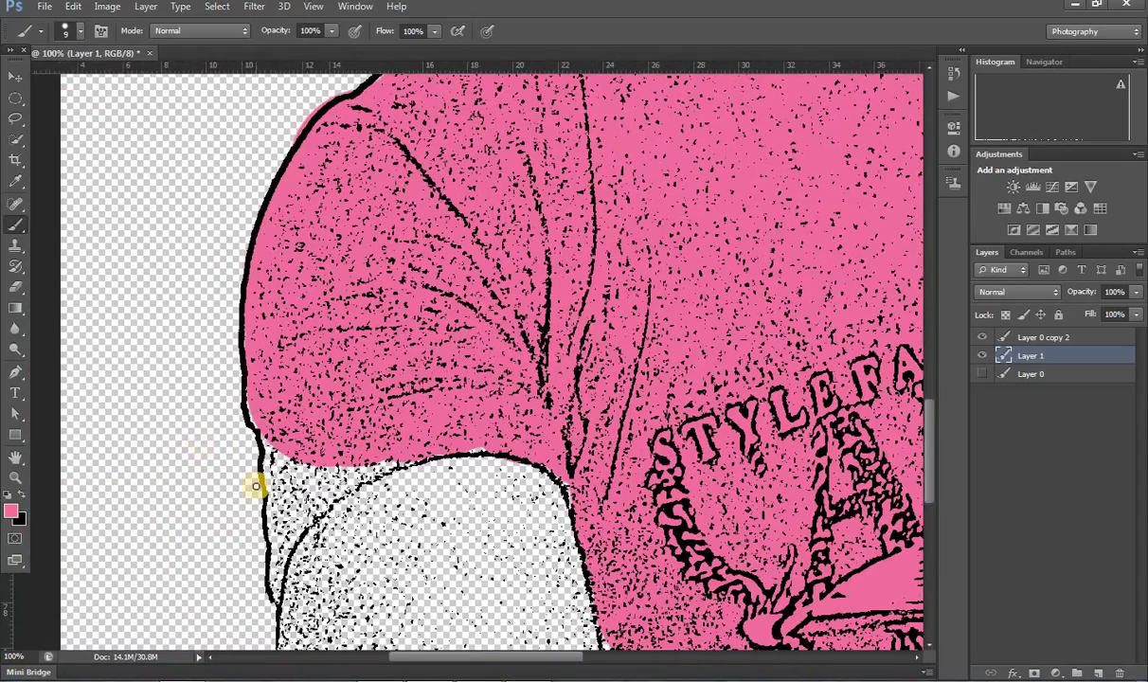
key("bracketright")
key("bracketright")
key("bracketright")
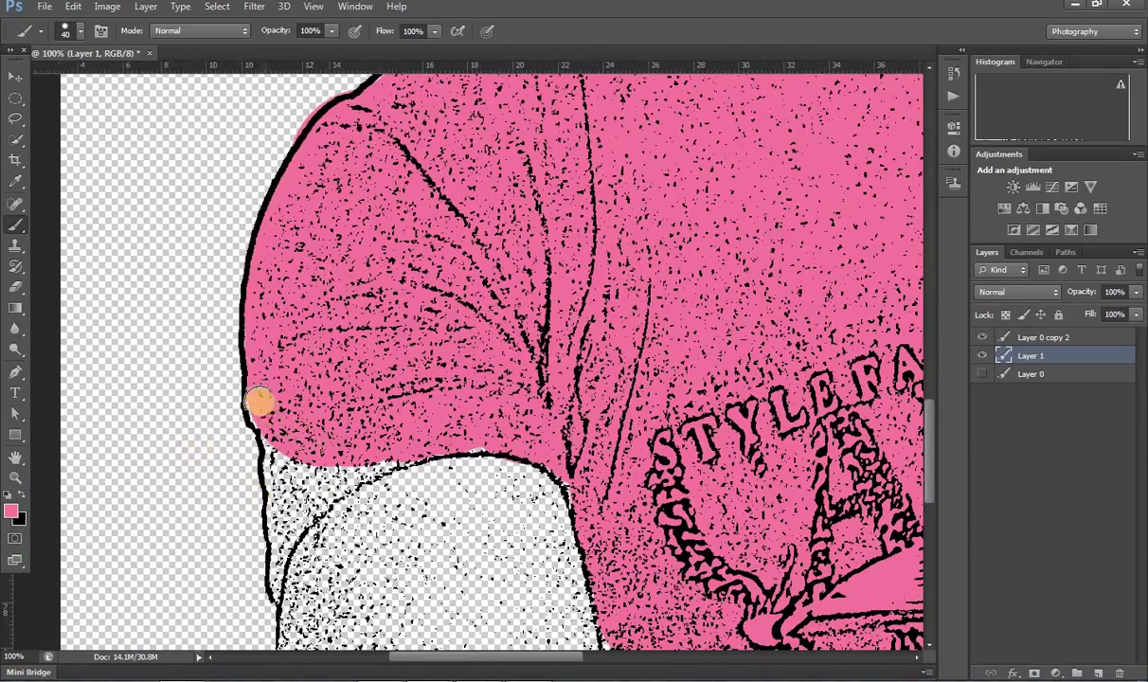
mouse_move(263, 408)
left_mouse_down()
mouse_move(279, 522)
mouse_move(305, 469)
mouse_move(303, 502)
mouse_move(321, 482)
mouse_move(459, 434)
mouse_move(530, 428)
mouse_move(585, 498)
mouse_move(641, 533)
mouse_move(615, 487)
mouse_move(617, 513)
mouse_move(630, 500)
left_mouse_up()
Paint pink down the lower shirt edge over the remaining white patches
scroll(641, 533, "down", 3)
scroll(630, 499, "down", 3)
scroll(640, 472, "down", 2)
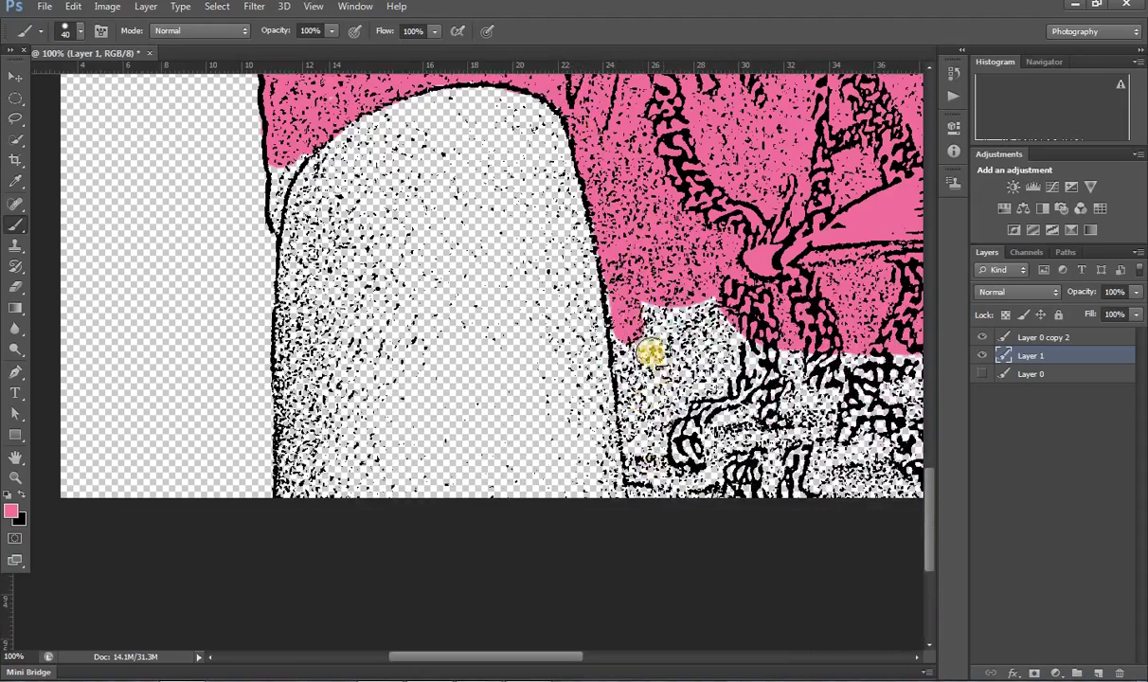
mouse_move(616, 290)
left_mouse_down()
mouse_move(640, 495)
mouse_move(836, 491)
left_mouse_up()
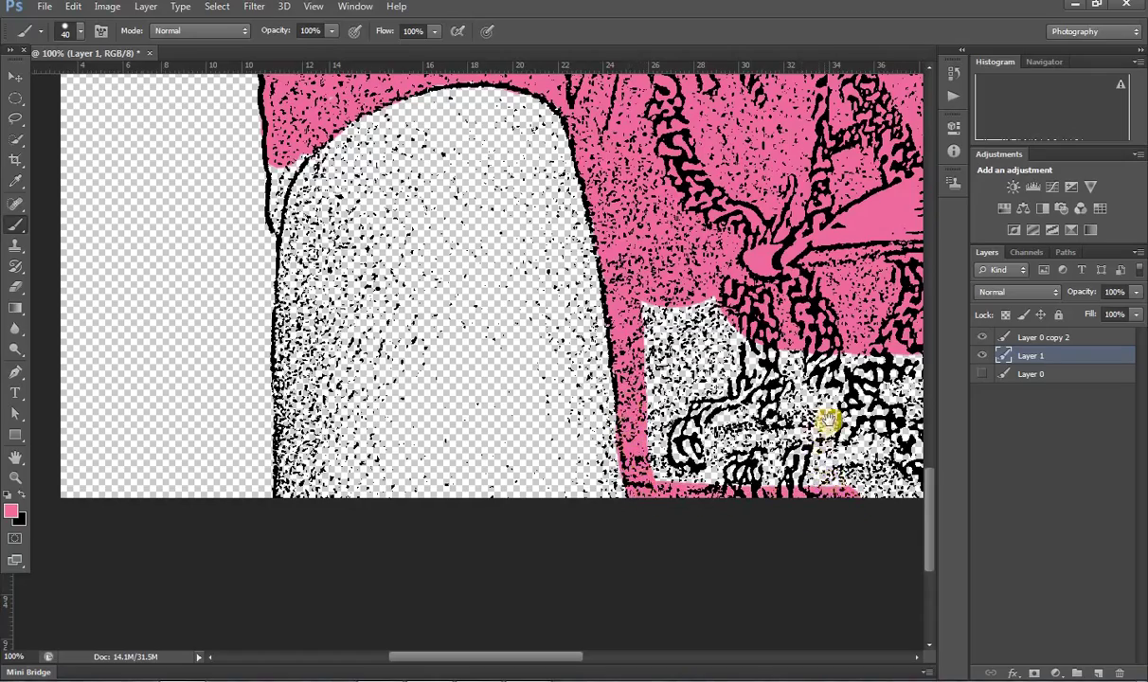
mouse_move(828, 414)
left_mouse_down()
mouse_move(512, 405)
mouse_move(352, 426)
mouse_move(310, 494)
mouse_move(329, 511)
mouse_move(308, 500)
mouse_move(538, 487)
mouse_move(486, 502)
mouse_move(604, 469)
mouse_move(643, 427)
mouse_move(782, 338)
mouse_move(682, 402)
mouse_move(710, 379)
mouse_move(350, 363)
mouse_move(216, 315)
mouse_move(179, 327)
mouse_move(187, 468)
mouse_move(200, 345)
mouse_move(310, 387)
mouse_move(256, 384)
mouse_move(214, 445)
mouse_move(231, 451)
mouse_move(218, 466)
mouse_move(248, 499)
mouse_move(310, 381)
mouse_move(282, 515)
mouse_move(323, 430)
mouse_move(333, 526)
mouse_move(489, 384)
mouse_move(464, 367)
mouse_move(484, 469)
mouse_move(454, 472)
mouse_move(531, 453)
mouse_move(614, 402)
mouse_move(575, 462)
mouse_move(661, 387)
mouse_move(565, 412)
left_mouse_up()
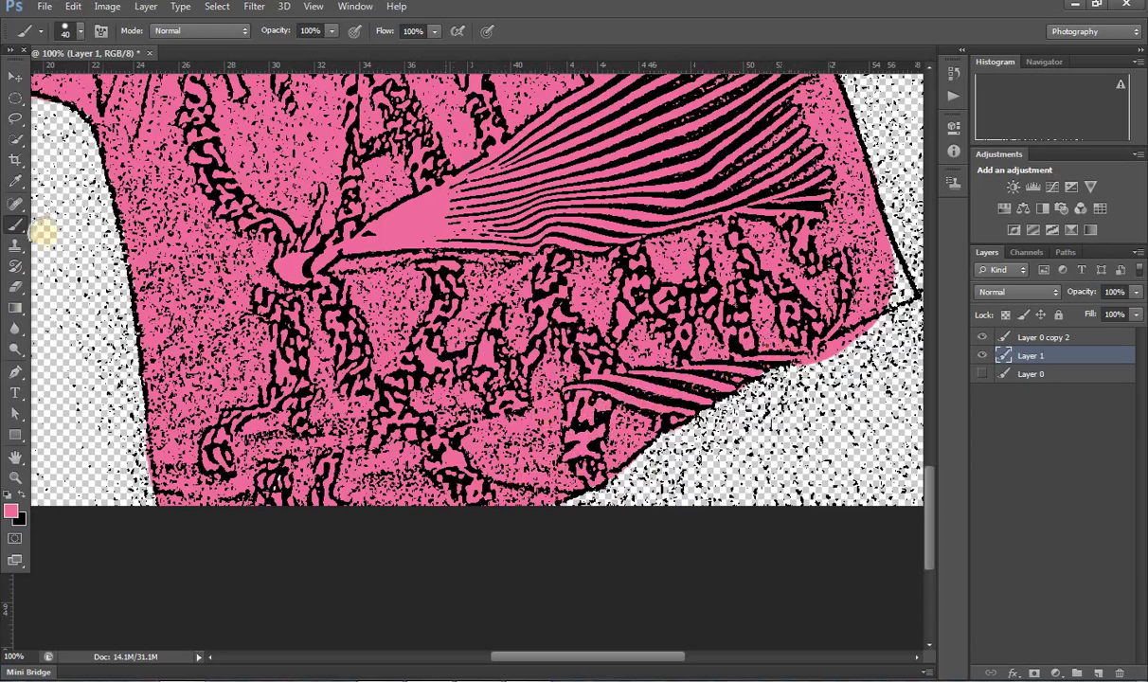
Erase the stray pink past the diagonal edge and paint pink into the sliver beside the arm
left_click(14, 290)
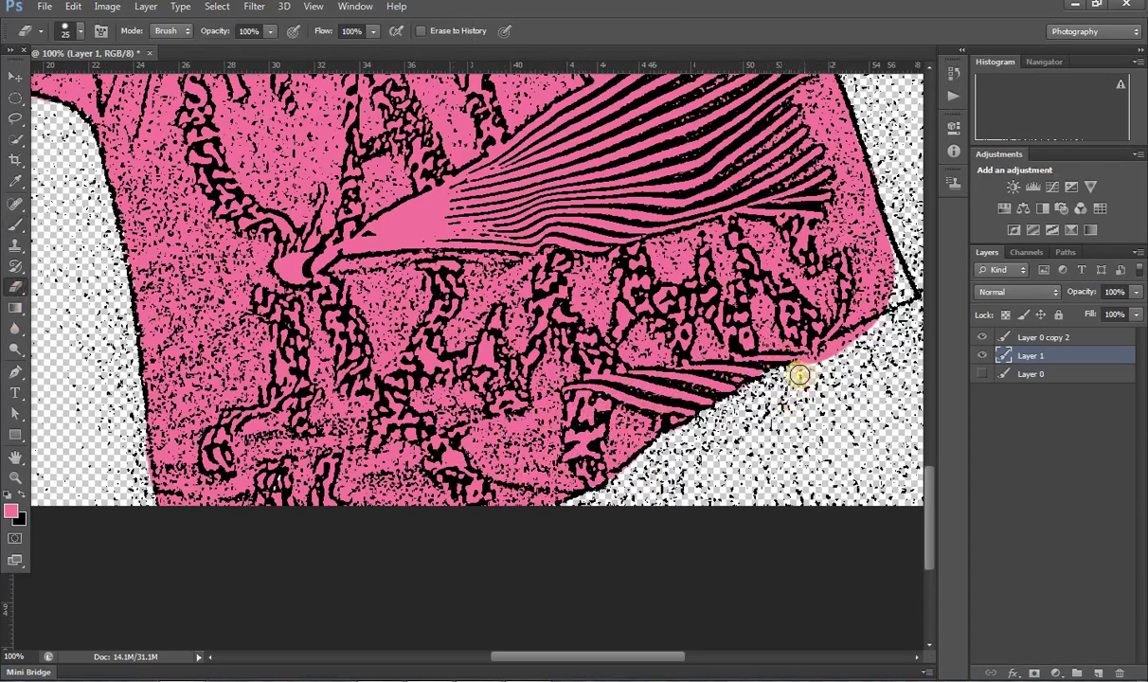
left_click_drag(826, 356, 858, 301)
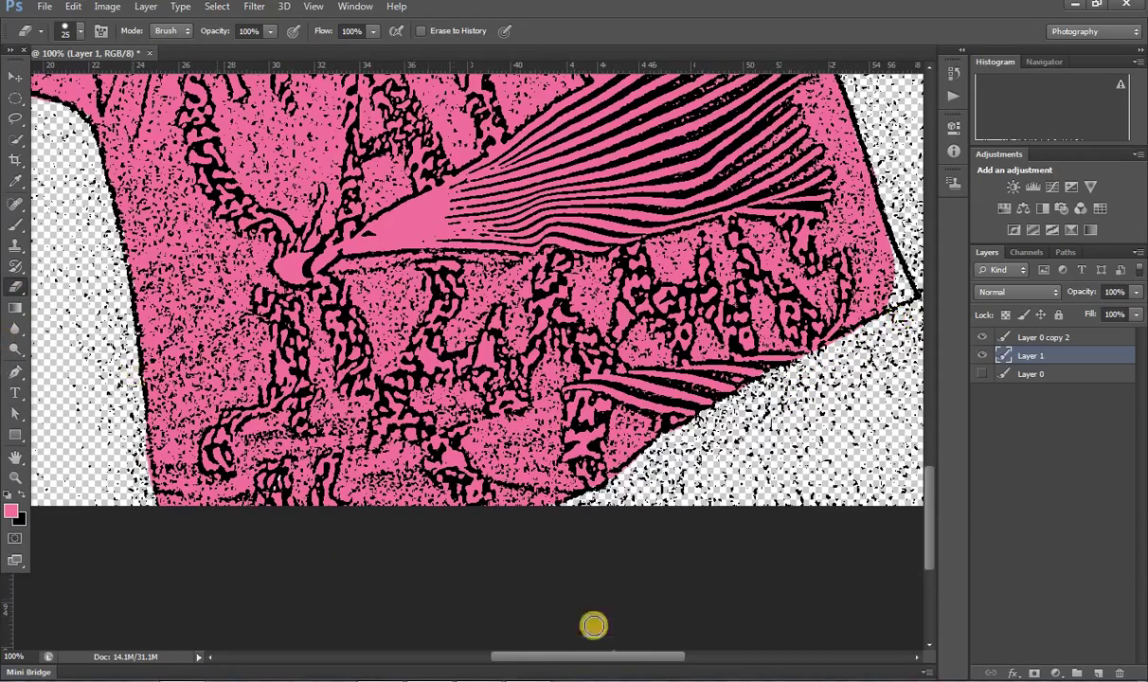
left_click_drag(615, 656, 519, 657)
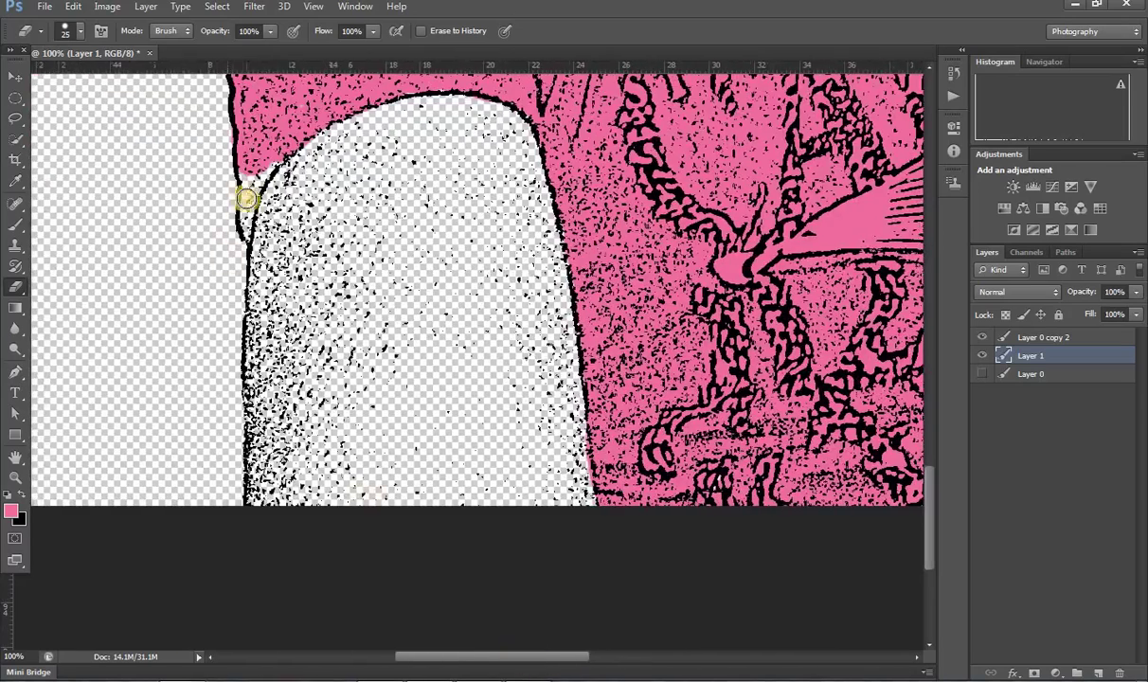
left_click(15, 224)
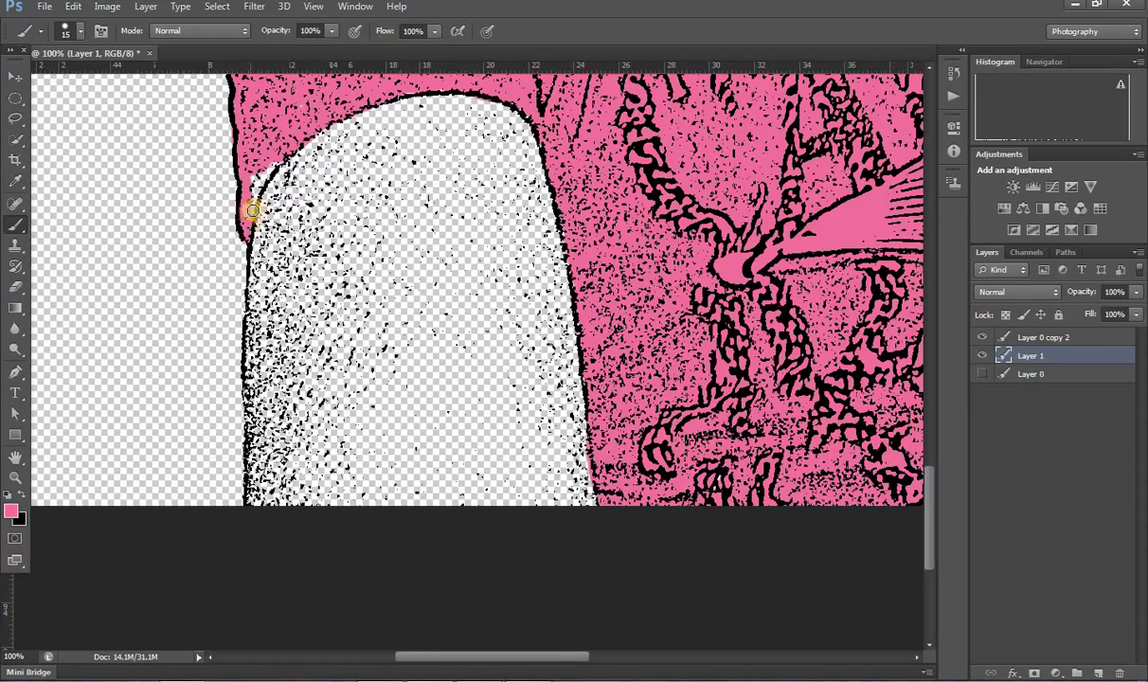
left_click_drag(280, 161, 244, 195)
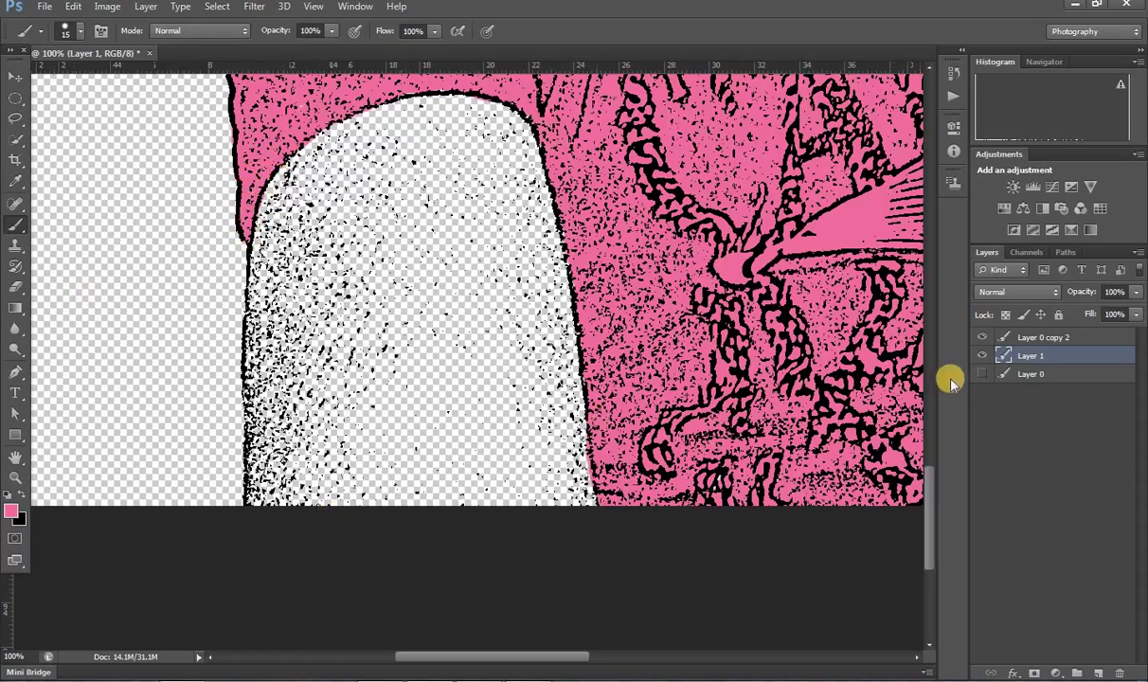
Show the original photo on Layer 0 and set the foreground colour to skin tone e4ad7b
left_click(981, 374)
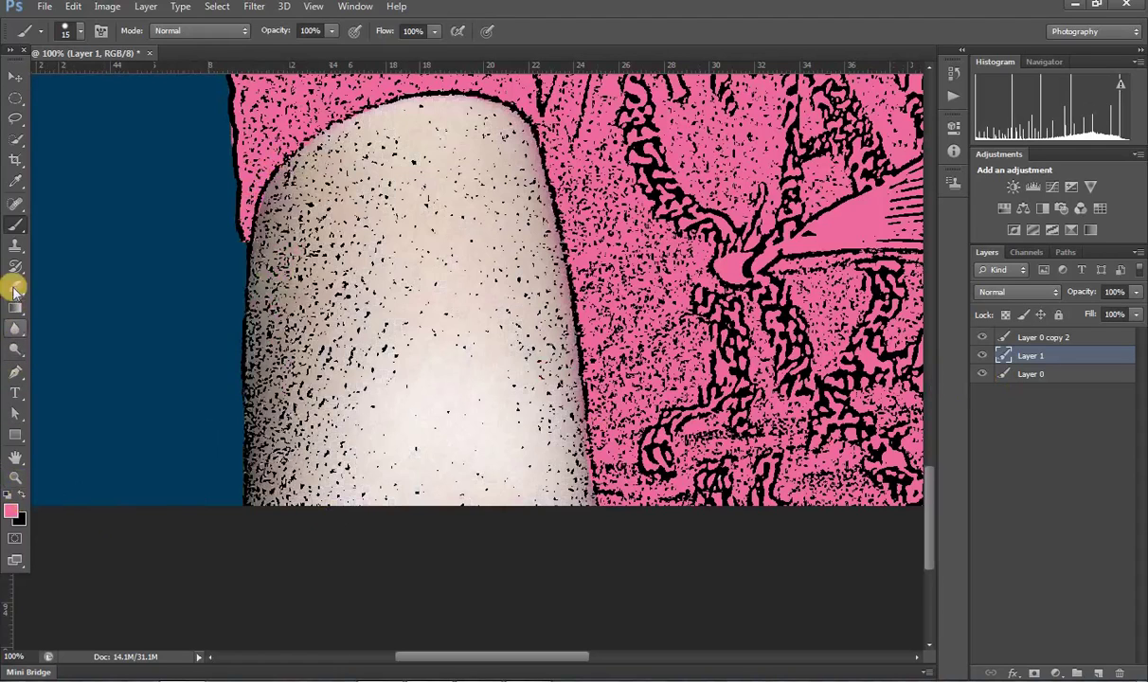
left_click(15, 181)
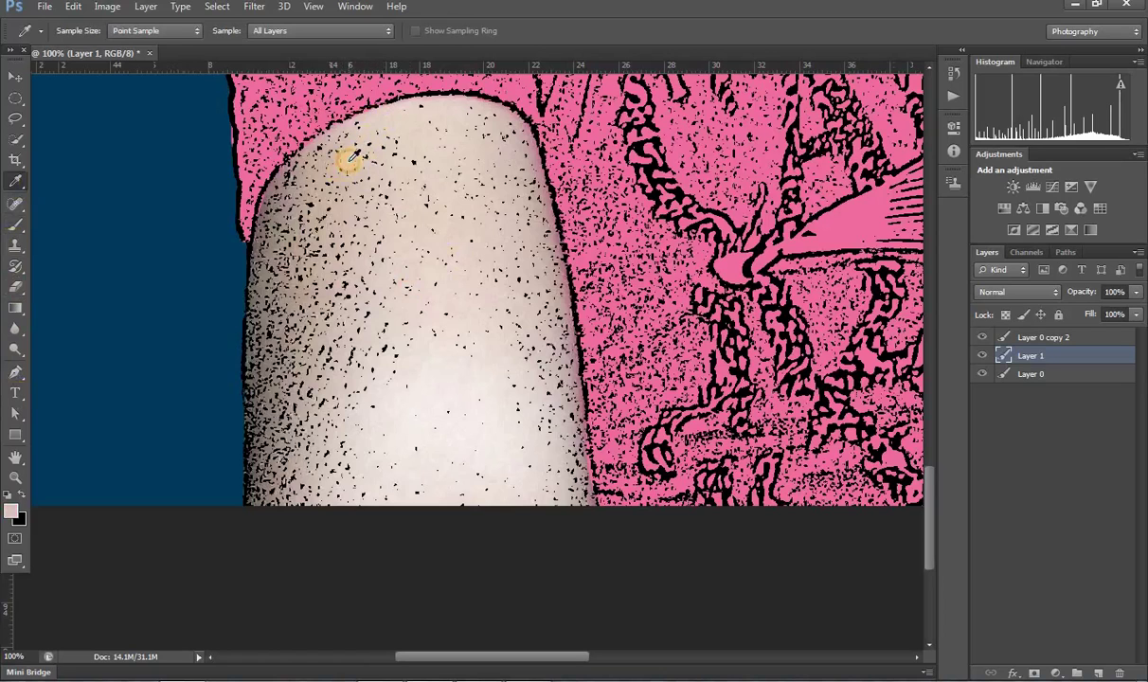
left_click(12, 512)
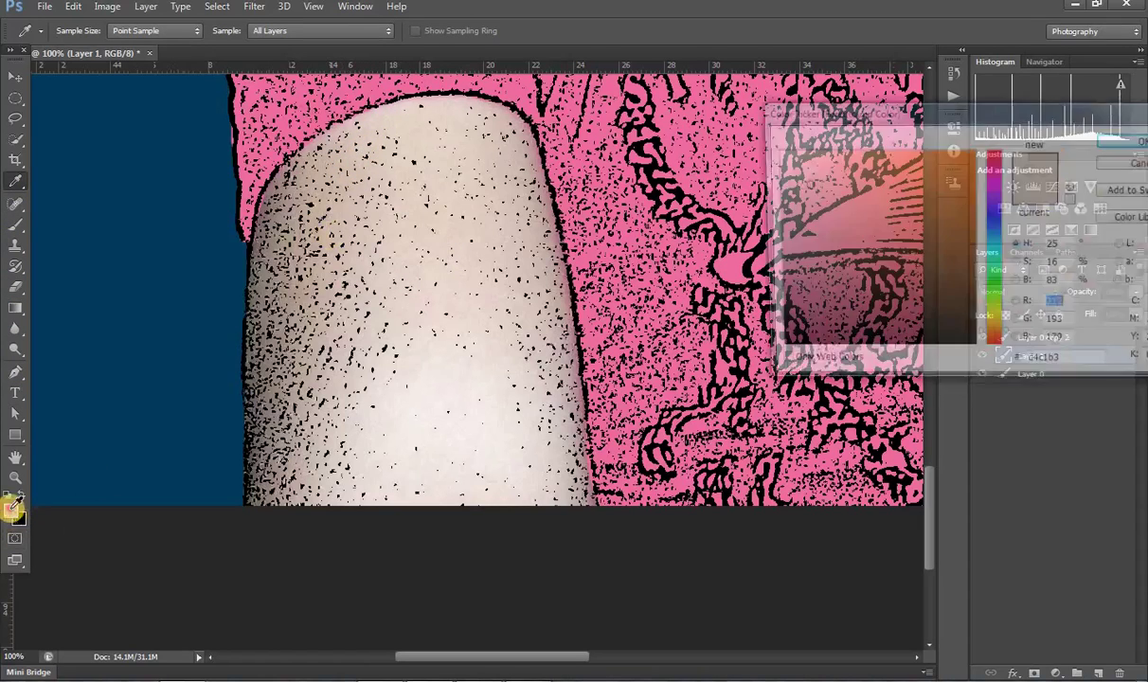
key("Tab")
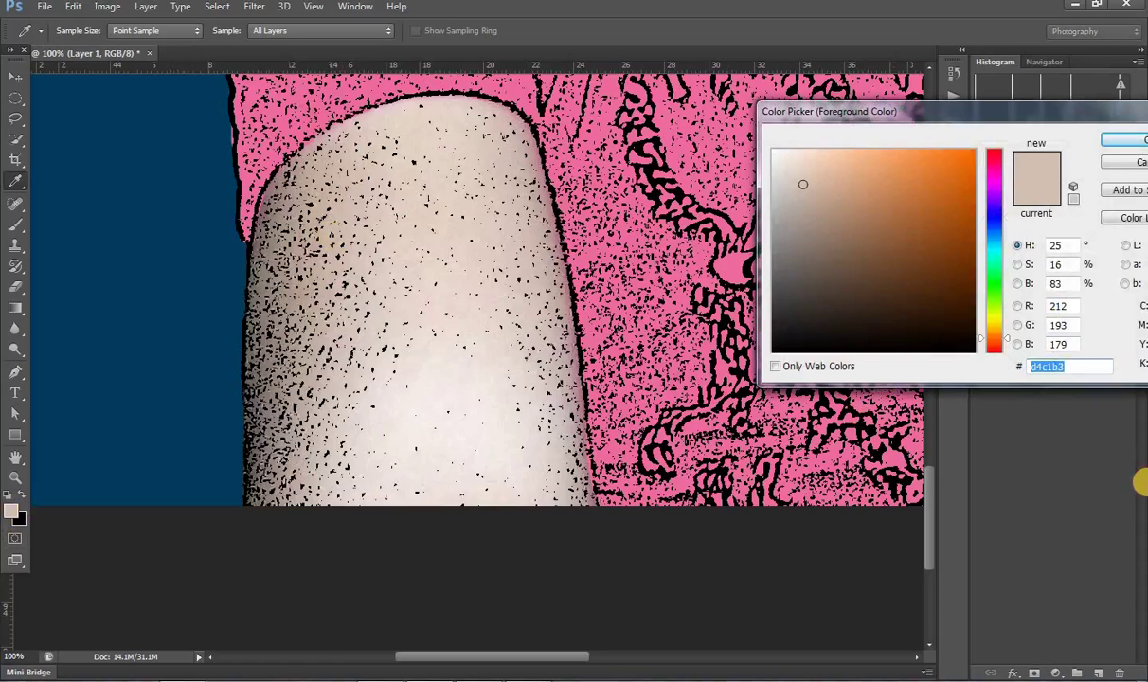
type("e4ad")
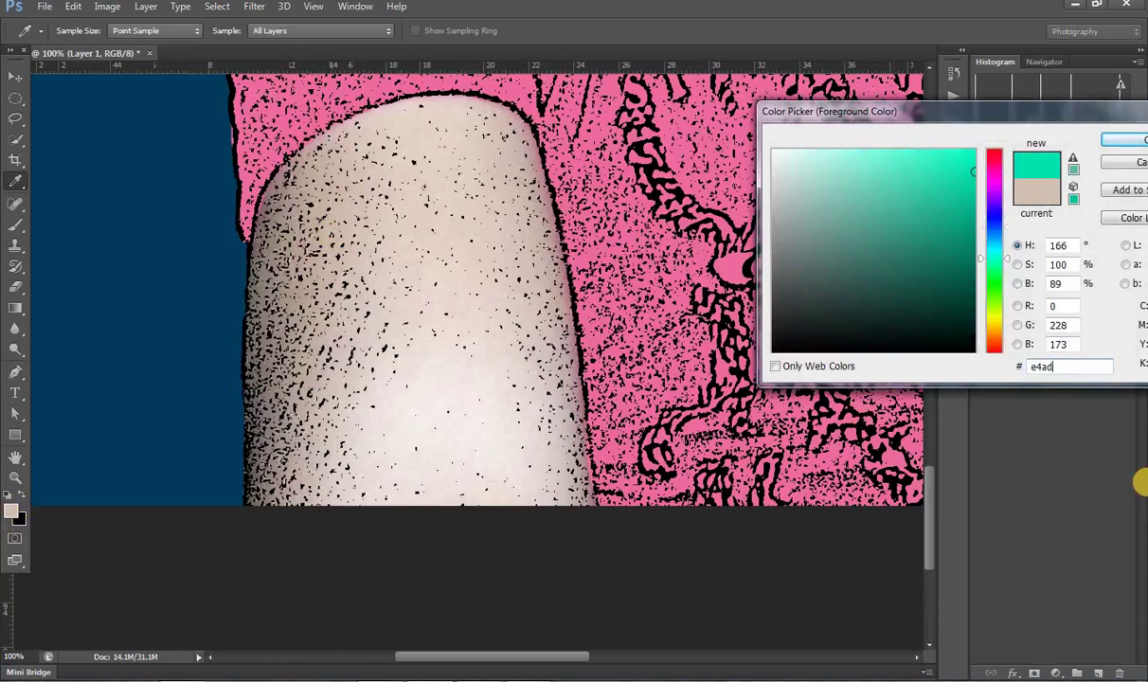
type("7b")
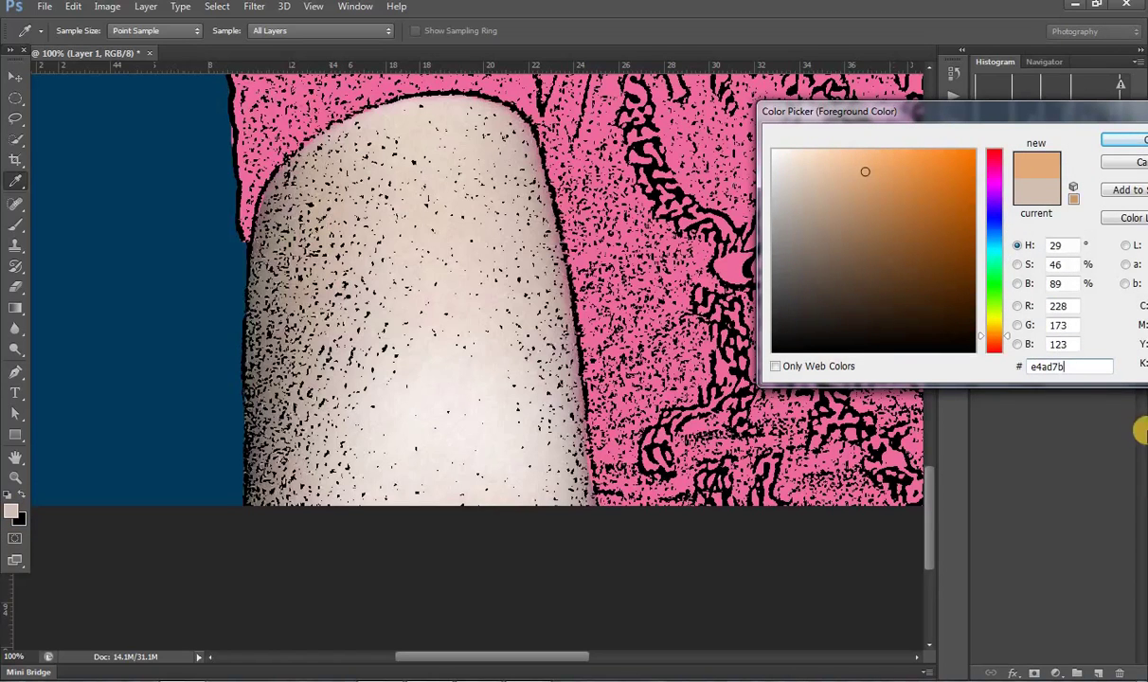
left_click(1117, 141)
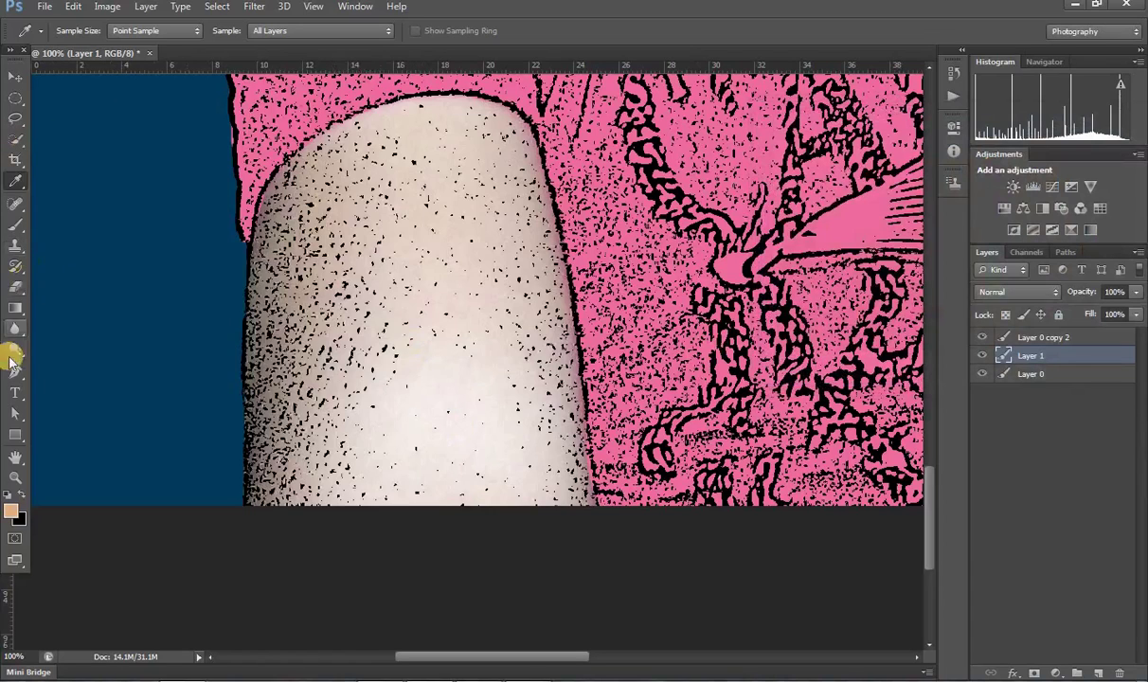
Resample the arm's skin colour and add a new empty Layer 2
left_click(16, 225)
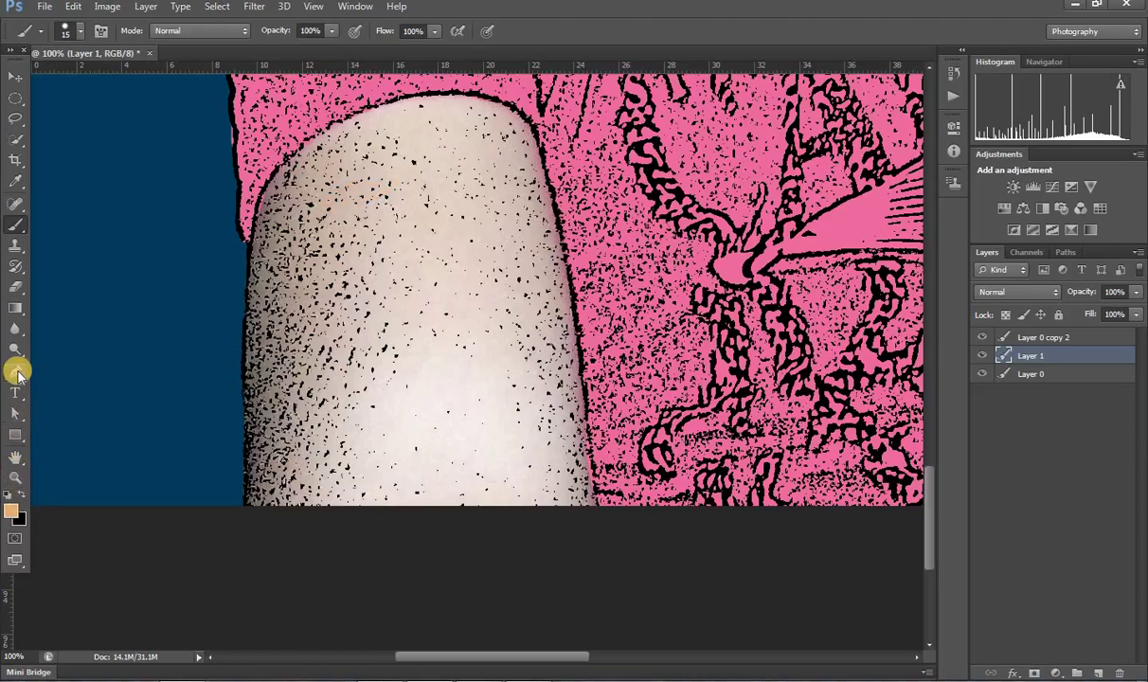
left_click(14, 182)
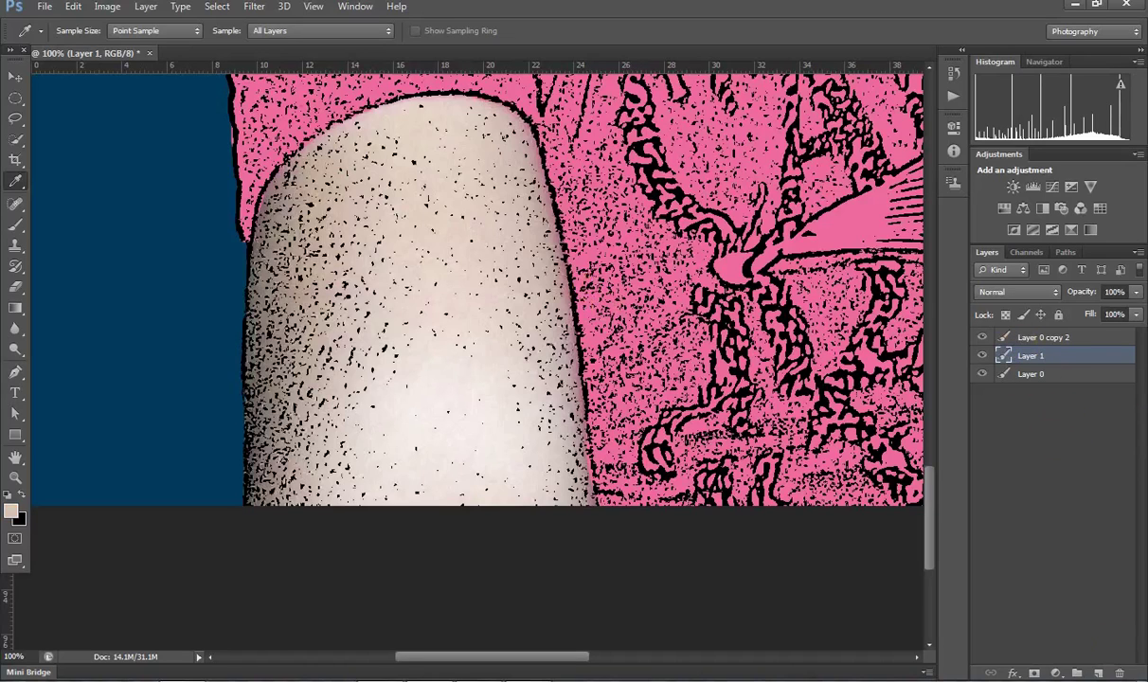
left_click(1099, 671)
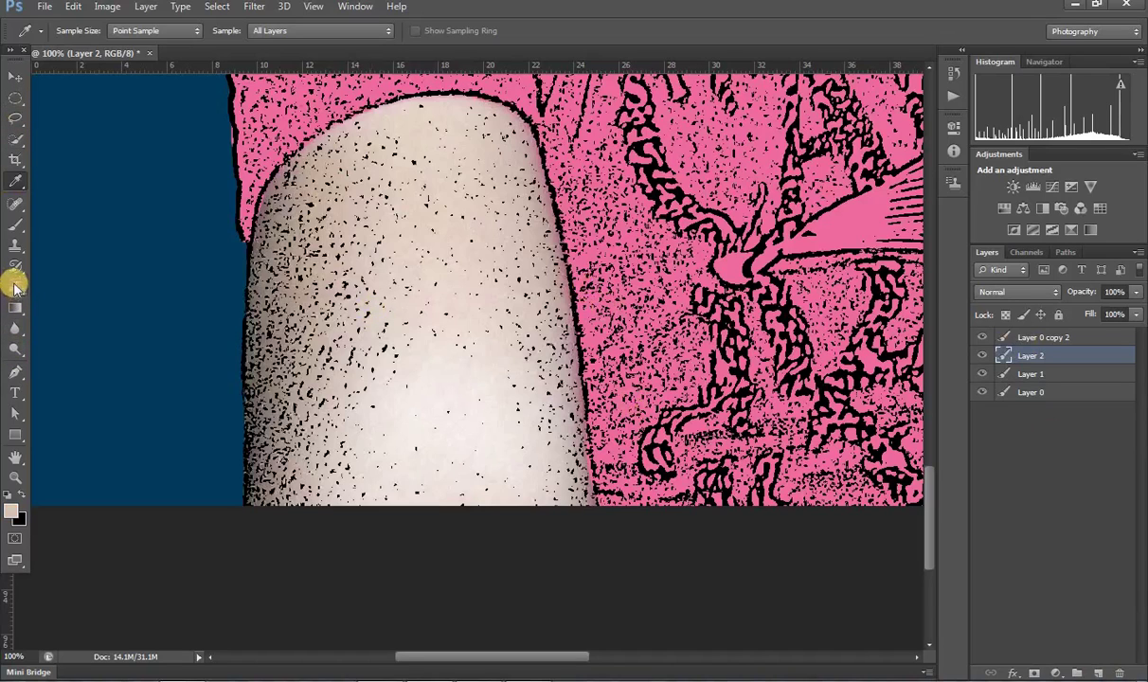
With a 70 px brush and Layer 0 hidden, paint the arm solid skin tone on Layer 2
left_click(15, 223)
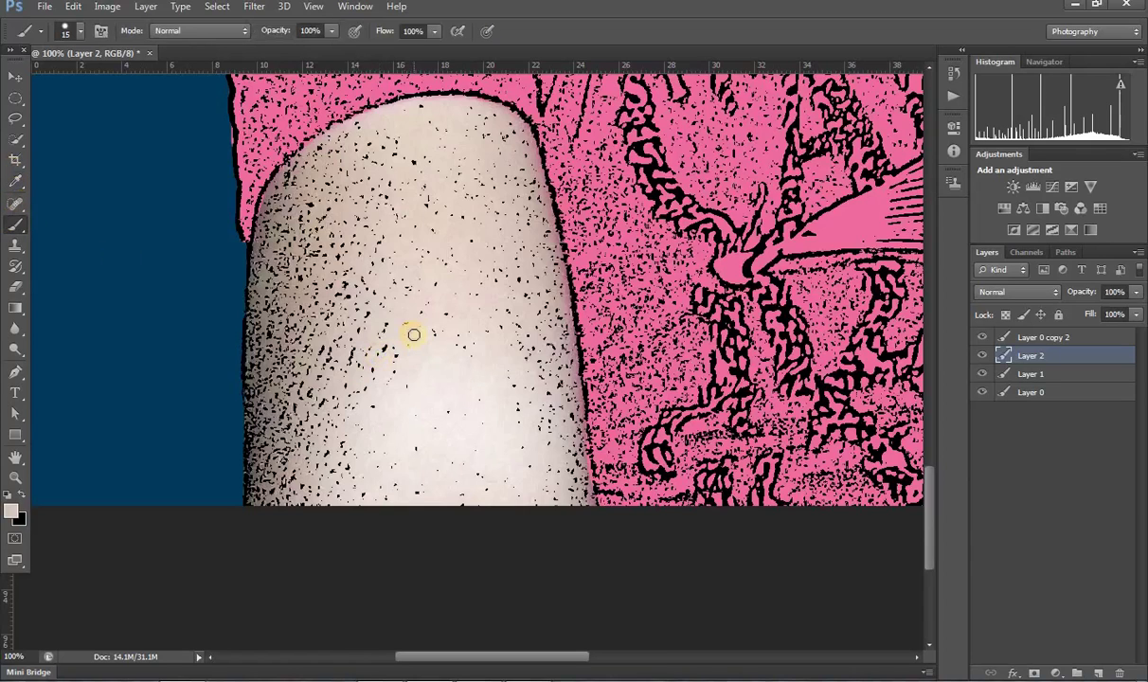
key("bracketright")
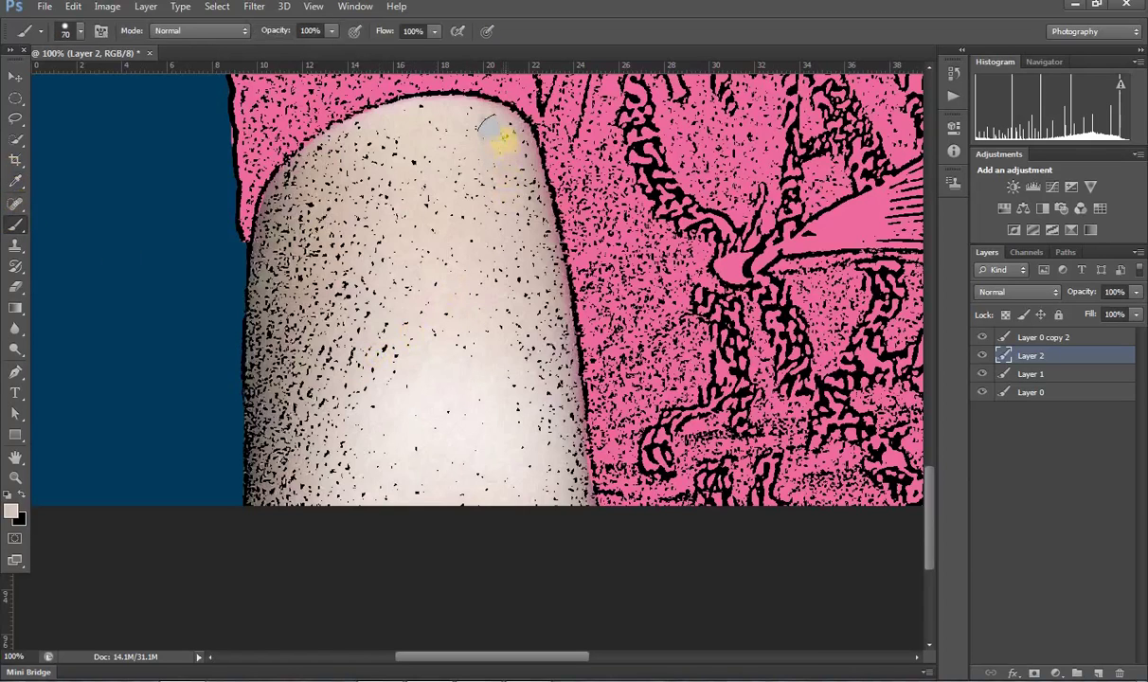
left_click_drag(503, 140, 509, 150)
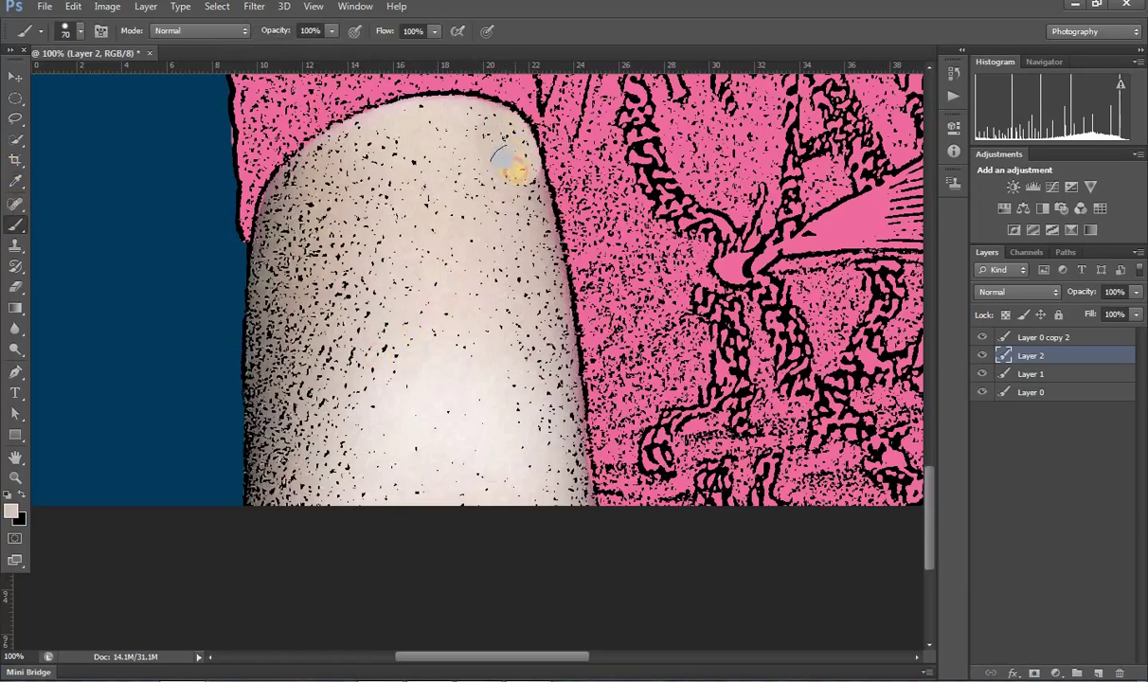
left_click(983, 392)
left_click_drag(488, 124, 535, 228)
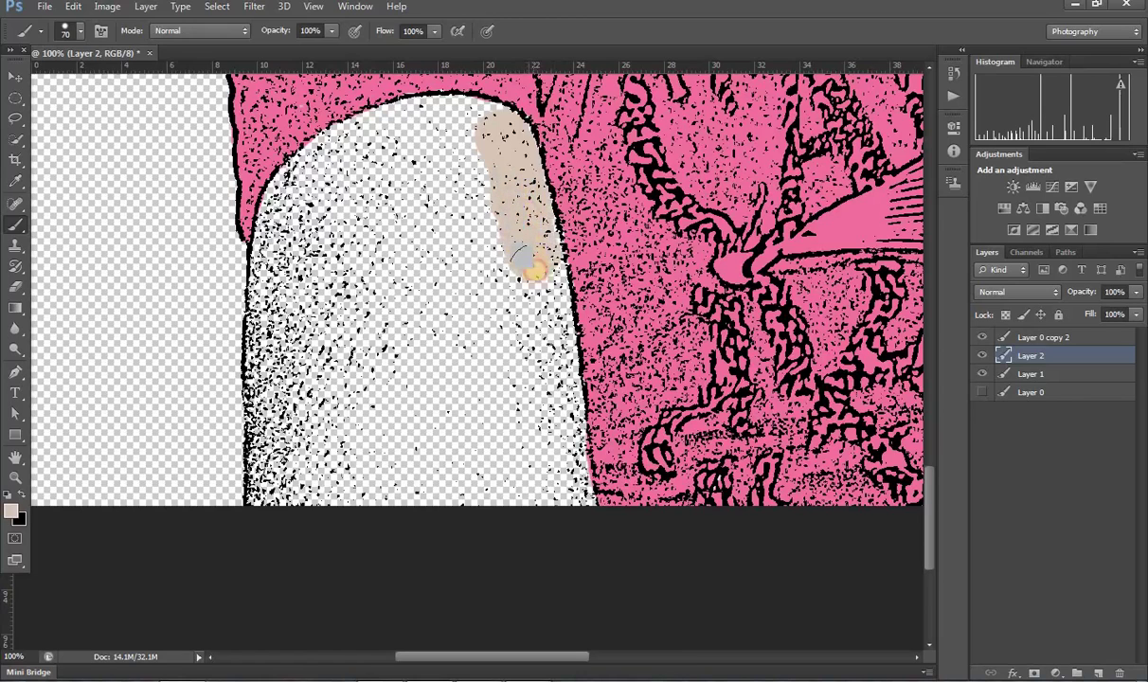
mouse_move(524, 262)
left_mouse_down()
mouse_move(559, 552)
mouse_move(523, 535)
mouse_move(540, 491)
mouse_move(309, 494)
mouse_move(269, 507)
mouse_move(269, 281)
mouse_move(299, 180)
mouse_move(354, 134)
mouse_move(397, 117)
mouse_move(480, 119)
left_mouse_up()
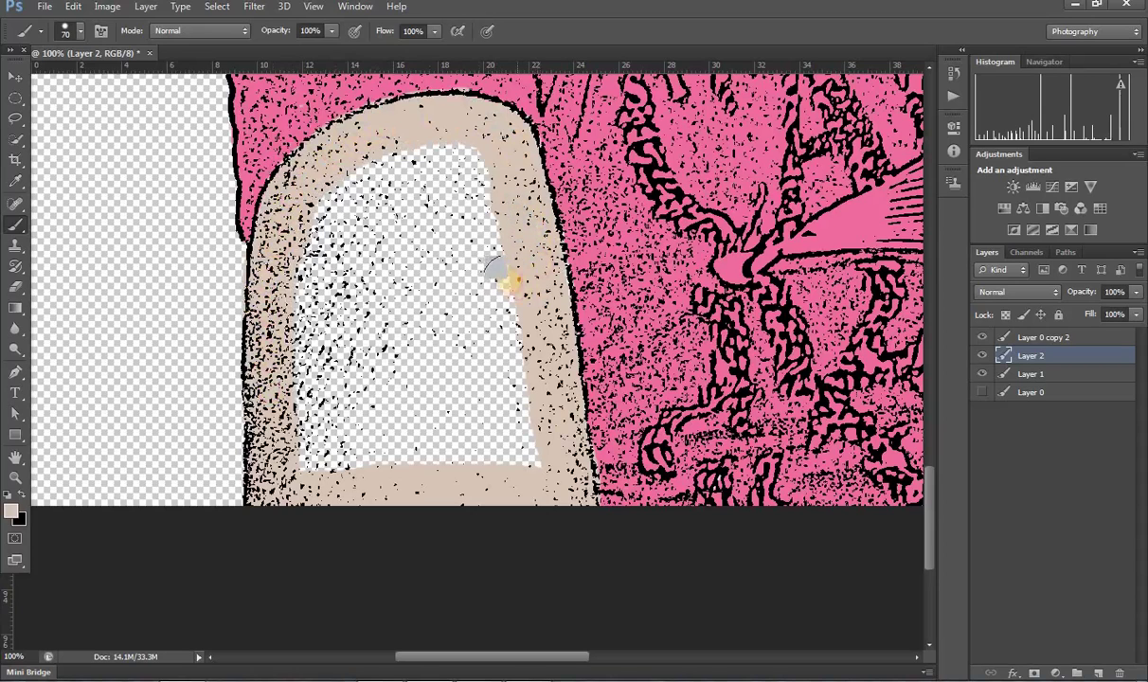
mouse_move(500, 270)
left_mouse_down()
mouse_move(462, 160)
mouse_move(322, 248)
mouse_move(326, 480)
mouse_move(308, 392)
mouse_move(359, 443)
mouse_move(445, 184)
mouse_move(371, 418)
mouse_move(466, 197)
mouse_move(513, 397)
mouse_move(472, 427)
mouse_move(397, 451)
mouse_move(437, 432)
left_mouse_up()
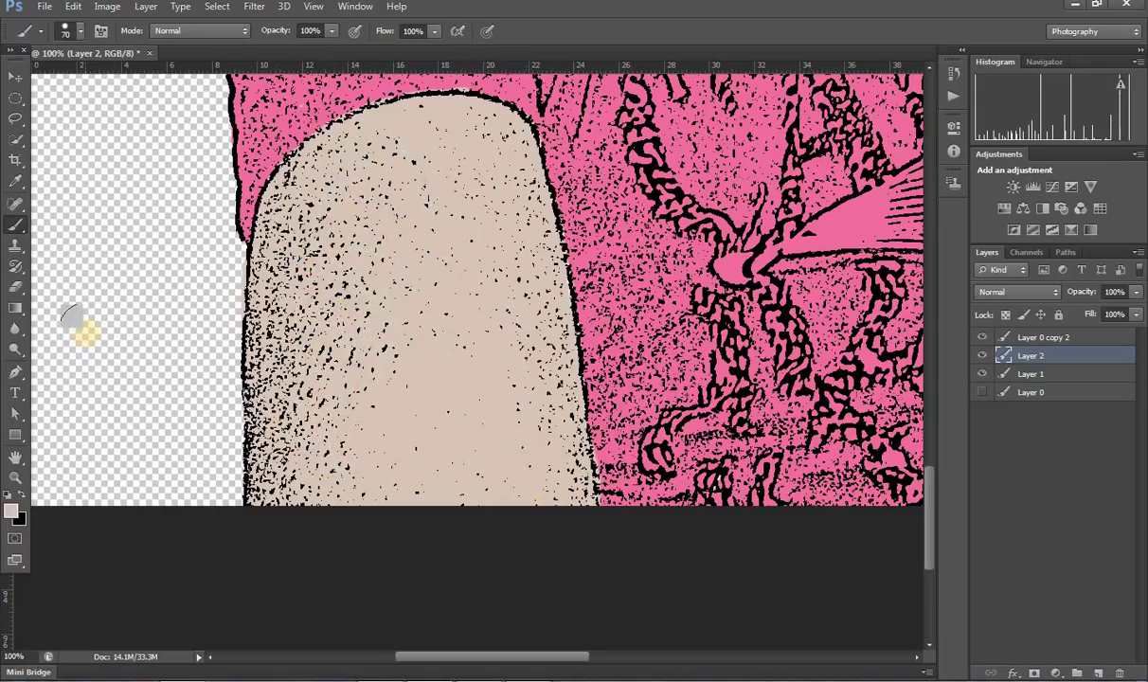
Paint skin tone over the lower arm edge and area on Layer 2
left_click_drag(496, 666, 661, 666)
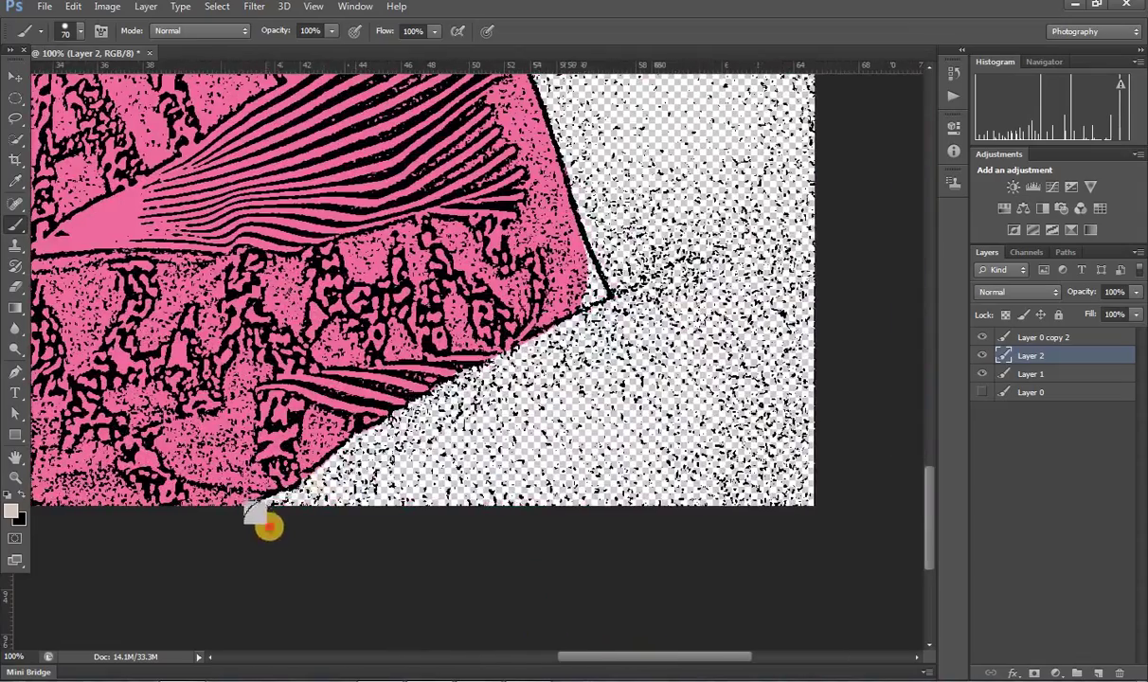
mouse_move(268, 527)
left_mouse_down()
mouse_move(356, 479)
mouse_move(453, 393)
mouse_move(679, 282)
mouse_move(351, 523)
left_mouse_up()
mouse_move(743, 411)
left_mouse_down()
mouse_move(839, 462)
mouse_move(640, 530)
mouse_move(730, 448)
mouse_move(751, 446)
mouse_move(655, 403)
mouse_move(763, 359)
mouse_move(682, 410)
mouse_move(720, 309)
mouse_move(697, 325)
left_mouse_up()
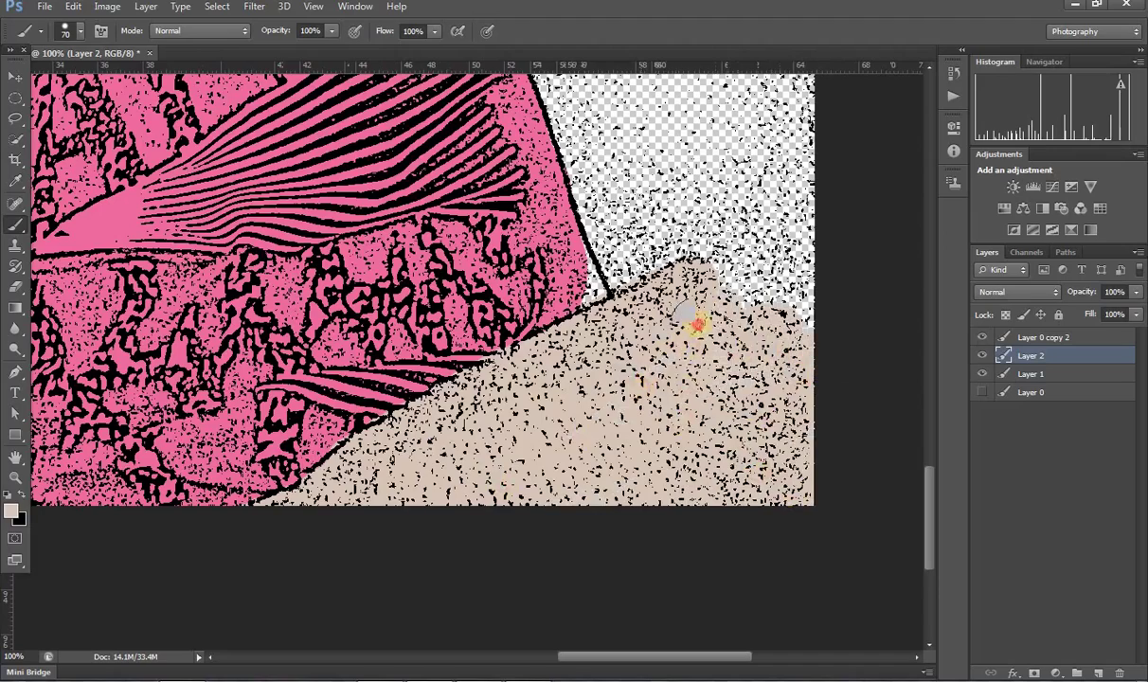
scroll(695, 299, "up", 3)
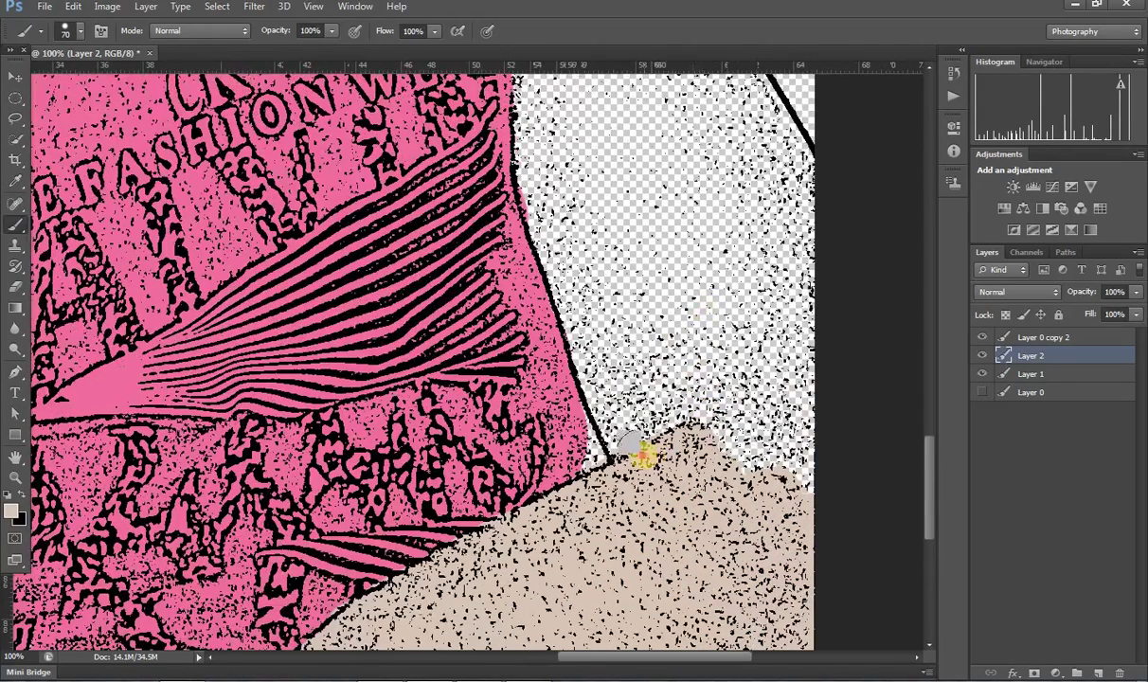
left_click_drag(637, 453, 538, 189)
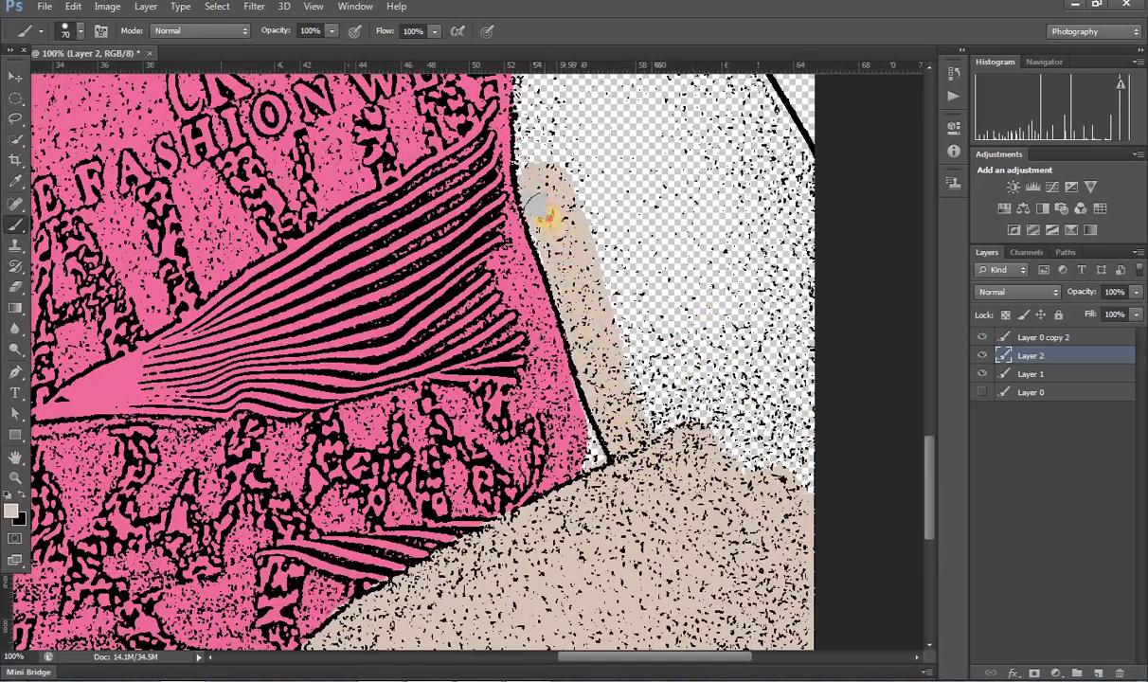
Paint skin up the arm's outline and interior, undoing one stray stroke and repainting it
scroll(561, 248, "up", 1)
scroll(549, 274, "up", 1)
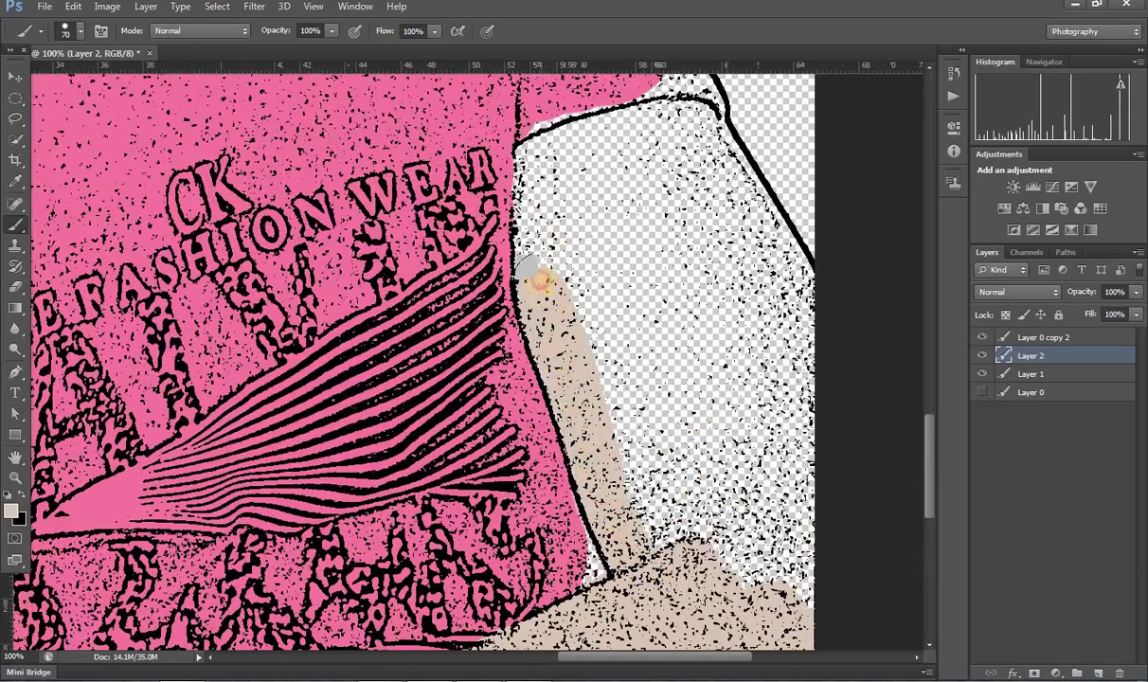
mouse_move(538, 280)
left_mouse_down()
mouse_move(537, 186)
mouse_move(569, 143)
mouse_move(622, 122)
mouse_move(689, 125)
left_mouse_up()
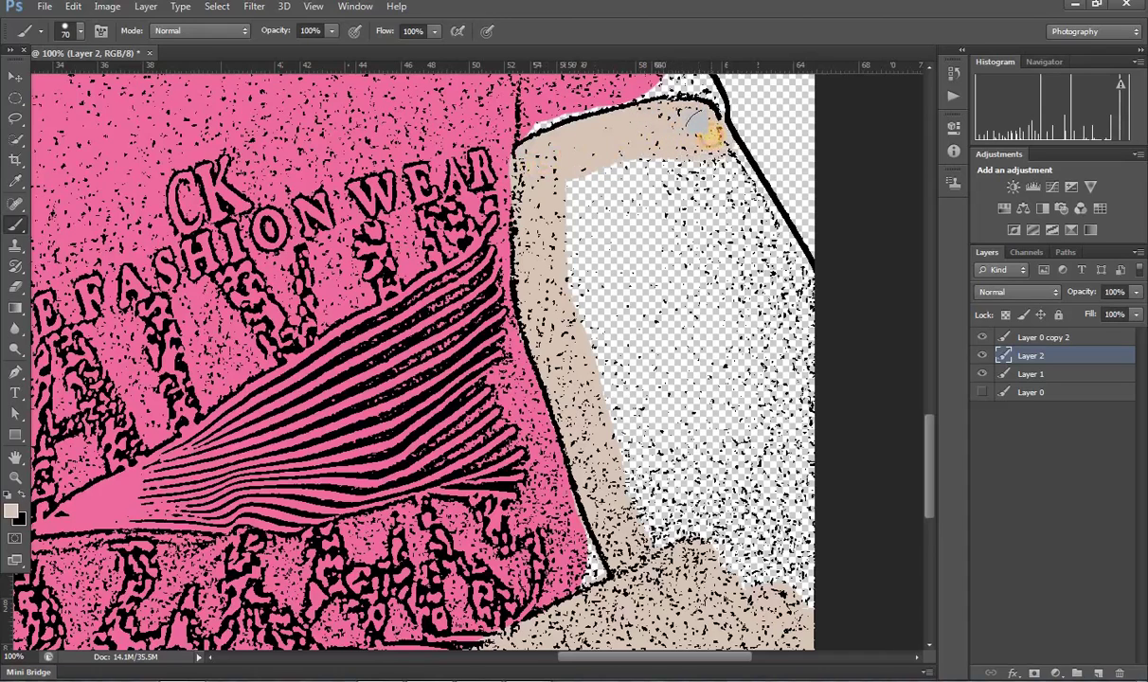
mouse_move(703, 144)
left_mouse_down()
mouse_move(773, 278)
mouse_move(787, 373)
mouse_move(743, 573)
mouse_move(716, 275)
mouse_move(706, 536)
mouse_move(756, 517)
mouse_move(730, 317)
mouse_move(679, 320)
mouse_move(693, 583)
left_mouse_up()
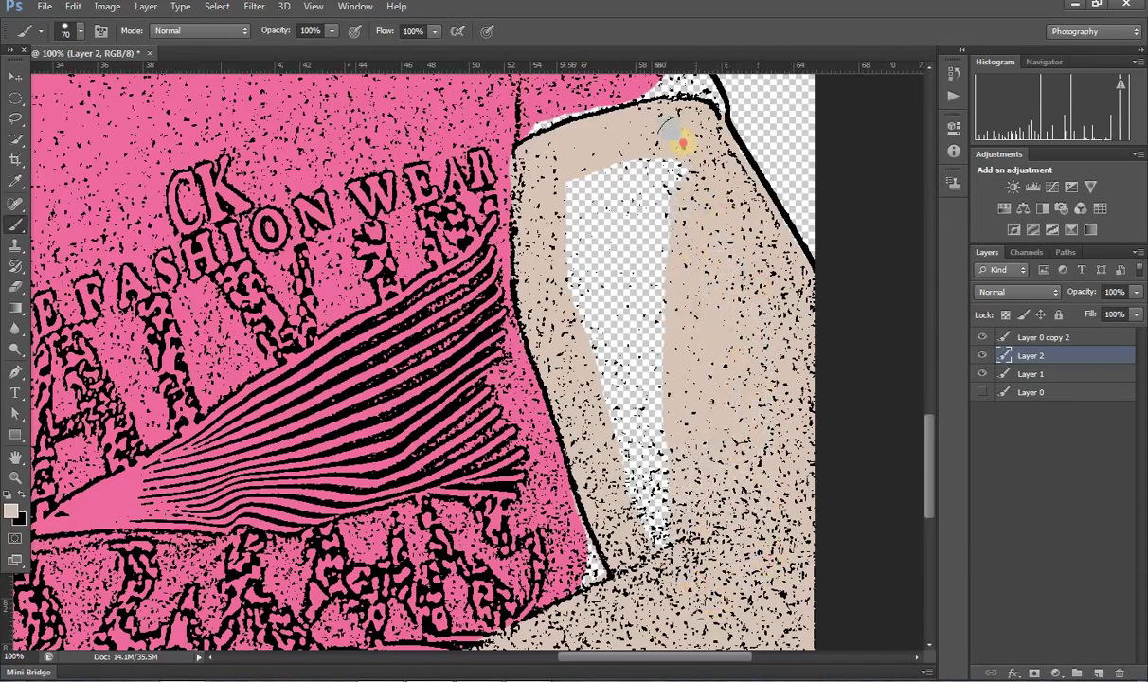
mouse_move(678, 140)
left_mouse_down()
mouse_move(633, 466)
mouse_move(671, 403)
mouse_move(639, 159)
mouse_move(573, 445)
mouse_move(597, 422)
left_mouse_up()
key("ctrl+z")
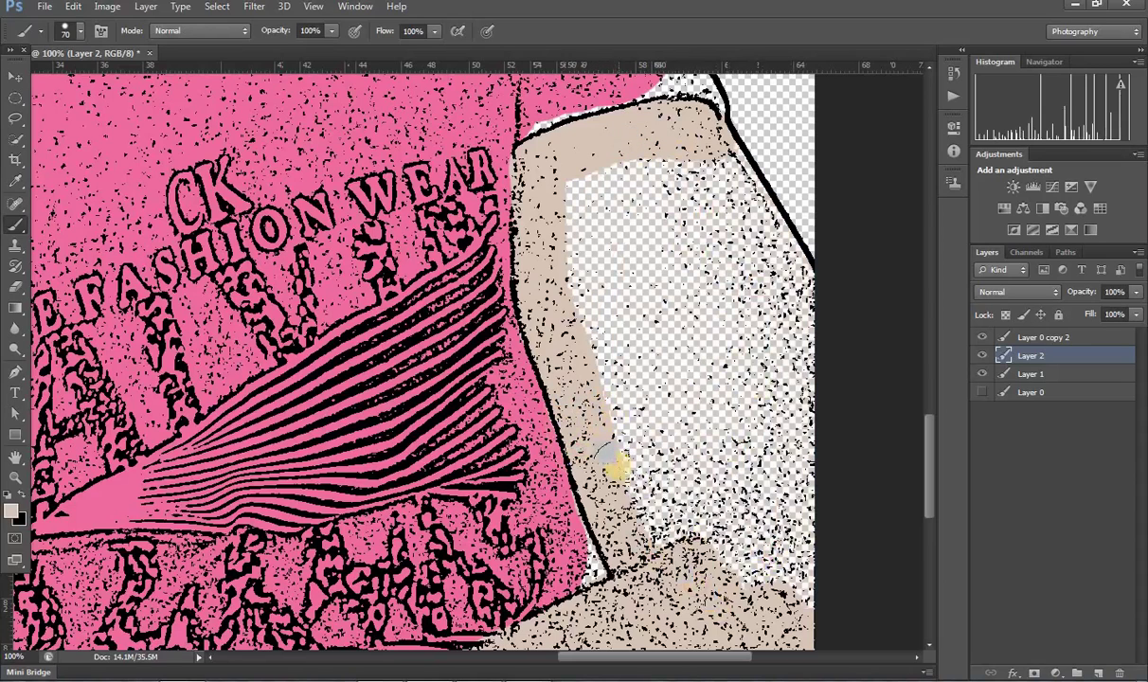
mouse_move(640, 509)
left_mouse_down()
mouse_move(559, 193)
mouse_move(674, 159)
mouse_move(726, 167)
mouse_move(769, 287)
mouse_move(781, 592)
mouse_move(735, 365)
mouse_move(705, 608)
mouse_move(690, 523)
mouse_move(729, 341)
mouse_move(697, 226)
mouse_move(607, 225)
mouse_move(667, 248)
mouse_move(677, 436)
mouse_move(630, 278)
left_mouse_up()
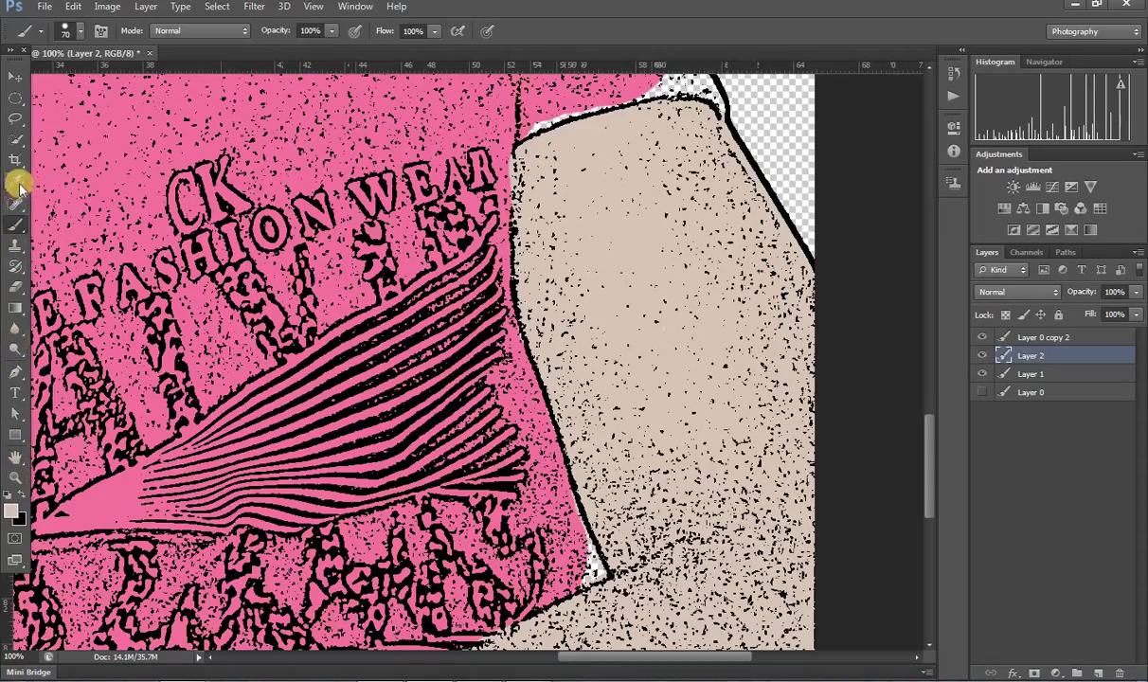
scroll(383, 355, "up", 3)
Paint skin tone down the cheek and jaw to the base of the neck
scroll(384, 351, "up", 10)
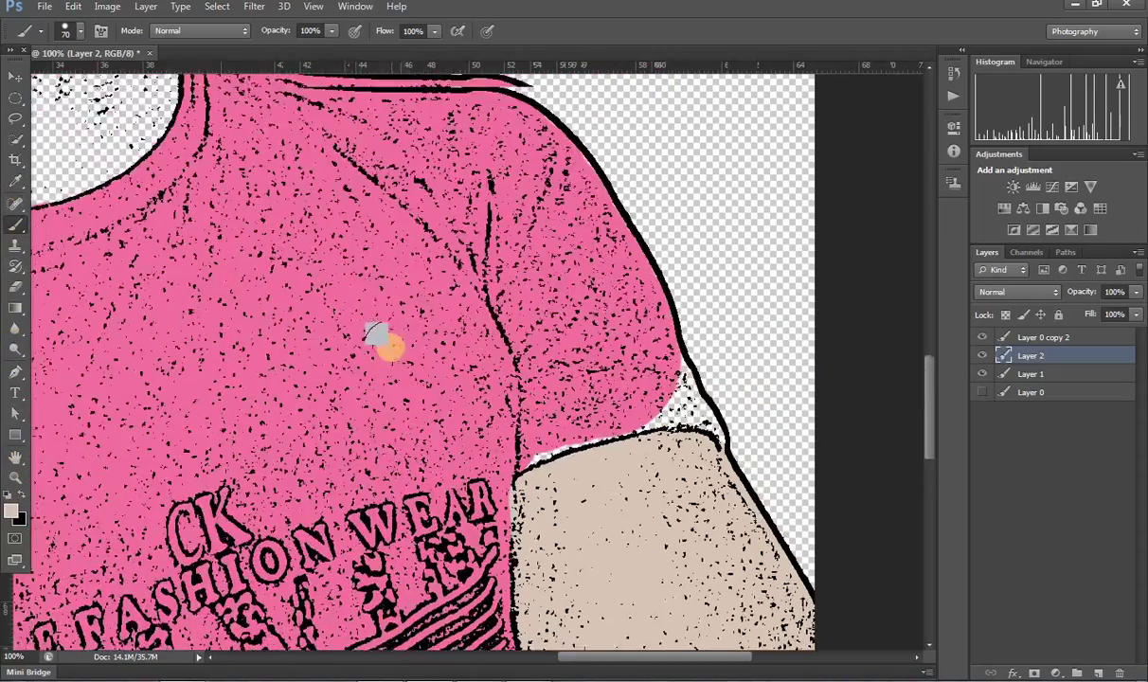
scroll(379, 336, "up", 3)
scroll(379, 332, "up", 3)
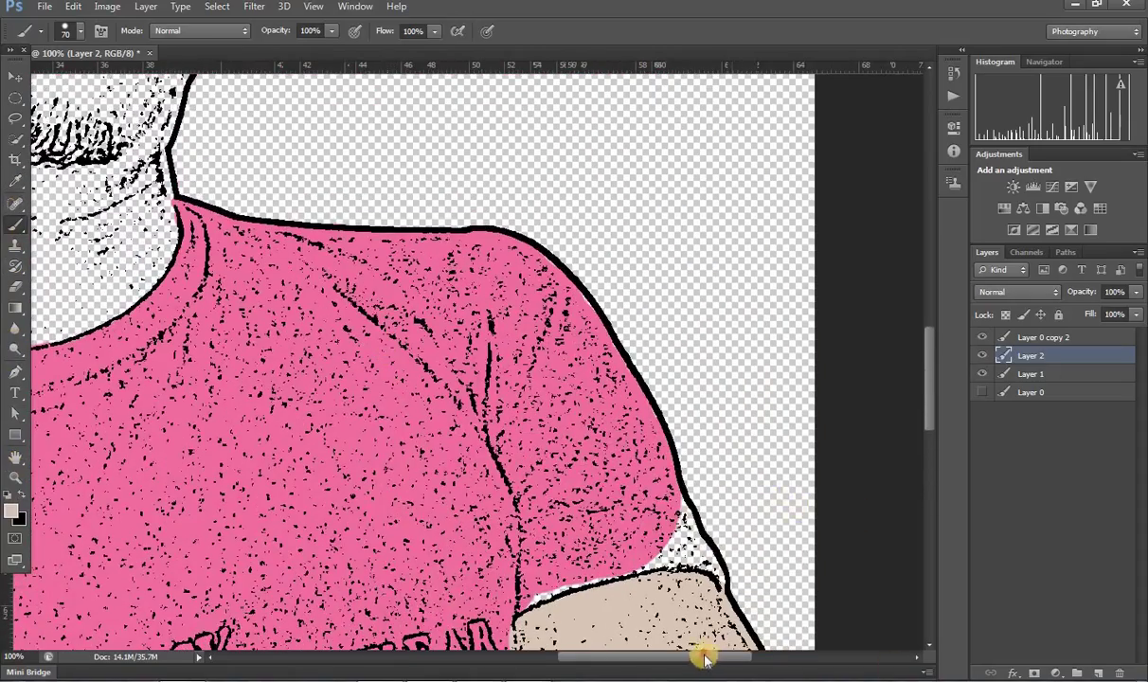
left_click_drag(703, 658, 620, 654)
scroll(597, 526, "up", 3)
scroll(592, 526, "up", 3)
scroll(583, 512, "up", 5)
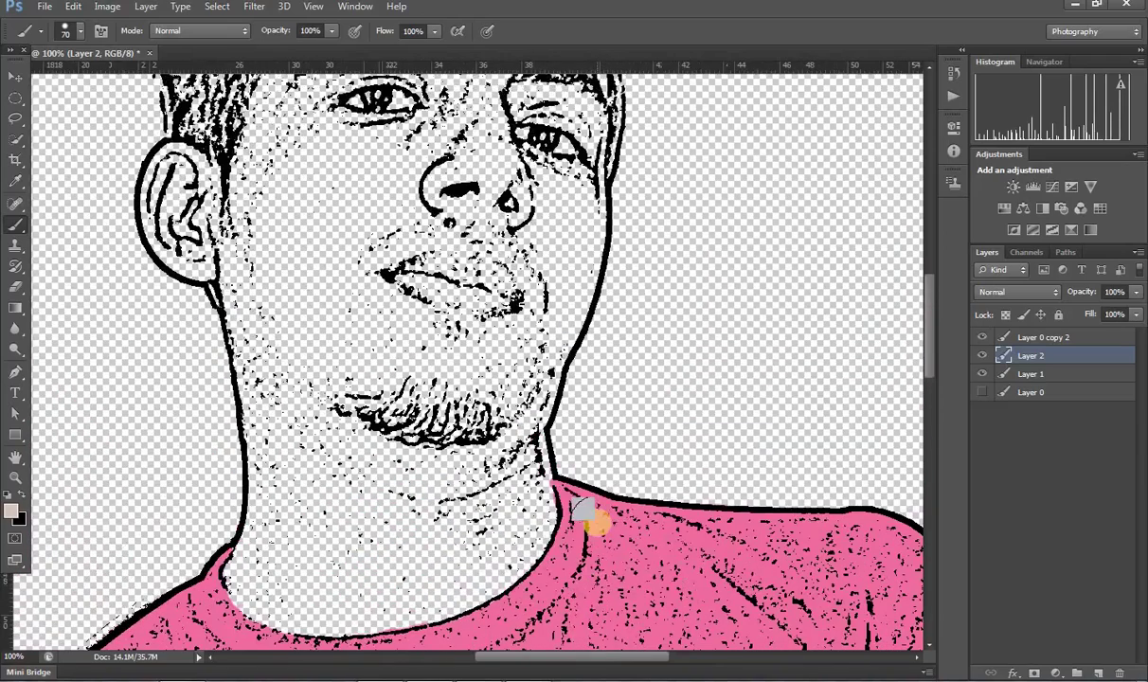
left_click(241, 253)
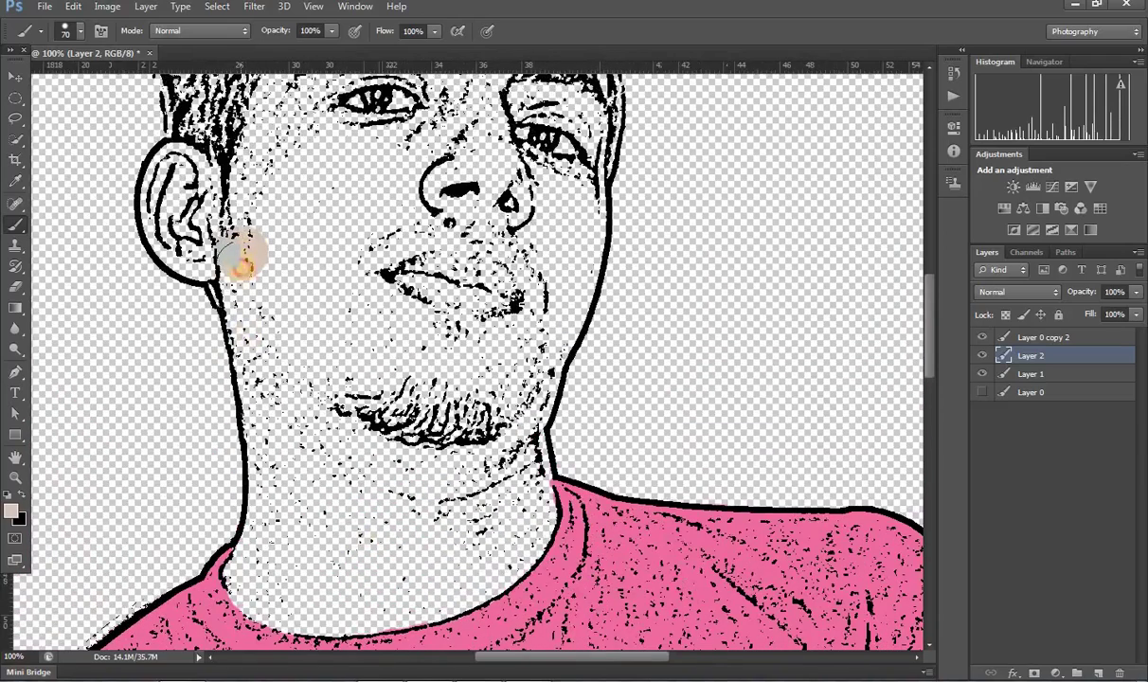
mouse_move(241, 256)
left_mouse_down()
mouse_move(274, 482)
mouse_move(269, 566)
left_mouse_up()
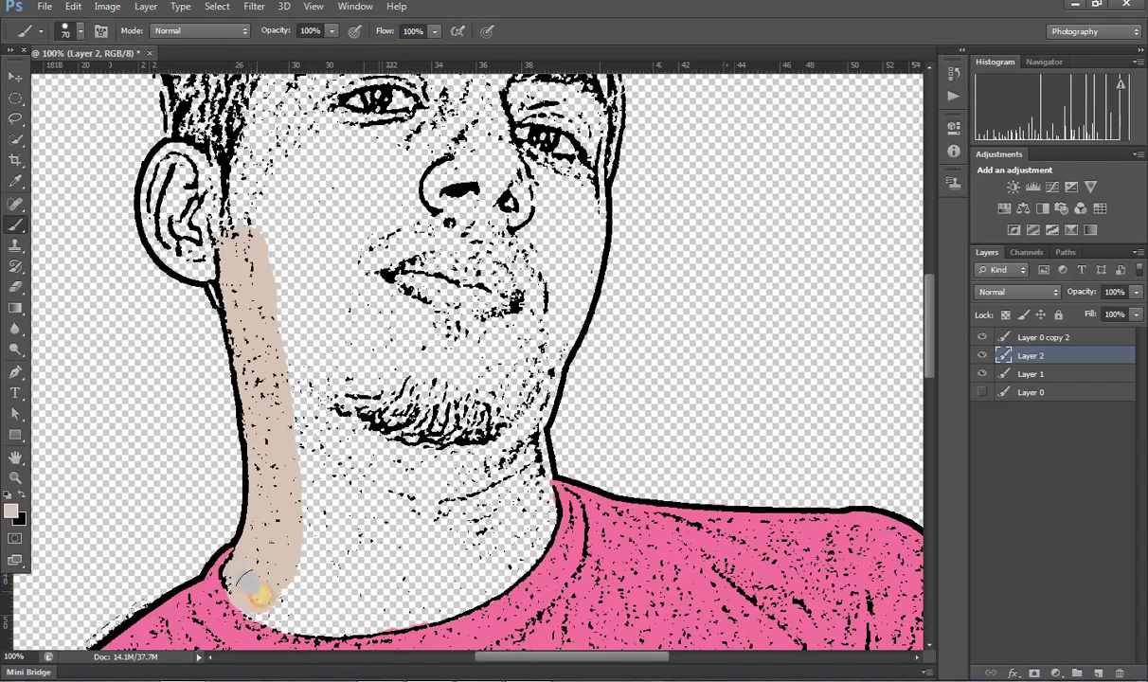
mouse_move(282, 599)
left_mouse_down()
mouse_move(412, 600)
mouse_move(519, 535)
mouse_move(525, 483)
mouse_move(512, 418)
mouse_move(407, 568)
mouse_move(313, 551)
mouse_move(473, 440)
mouse_move(379, 477)
mouse_move(313, 423)
mouse_move(277, 226)
mouse_move(343, 296)
mouse_move(415, 334)
mouse_move(511, 333)
mouse_move(302, 323)
mouse_move(424, 388)
left_mouse_up()
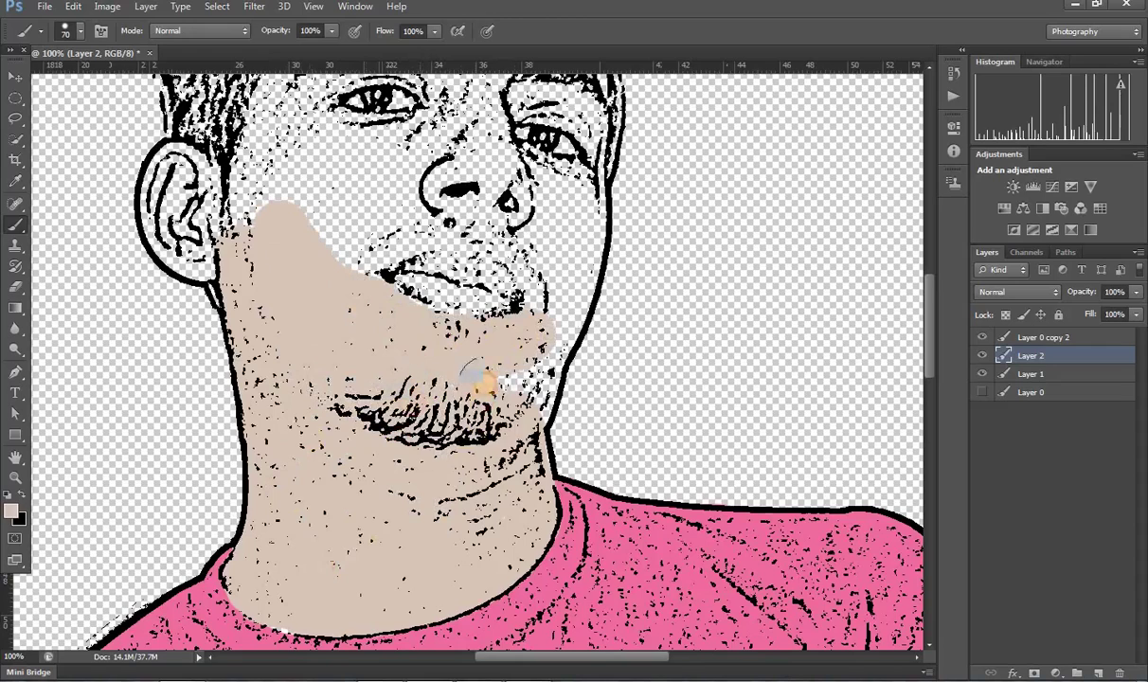
Paint skin over the chin, both cheeks, around the eyes and nose, and over to the ear
left_click_drag(528, 358, 533, 379)
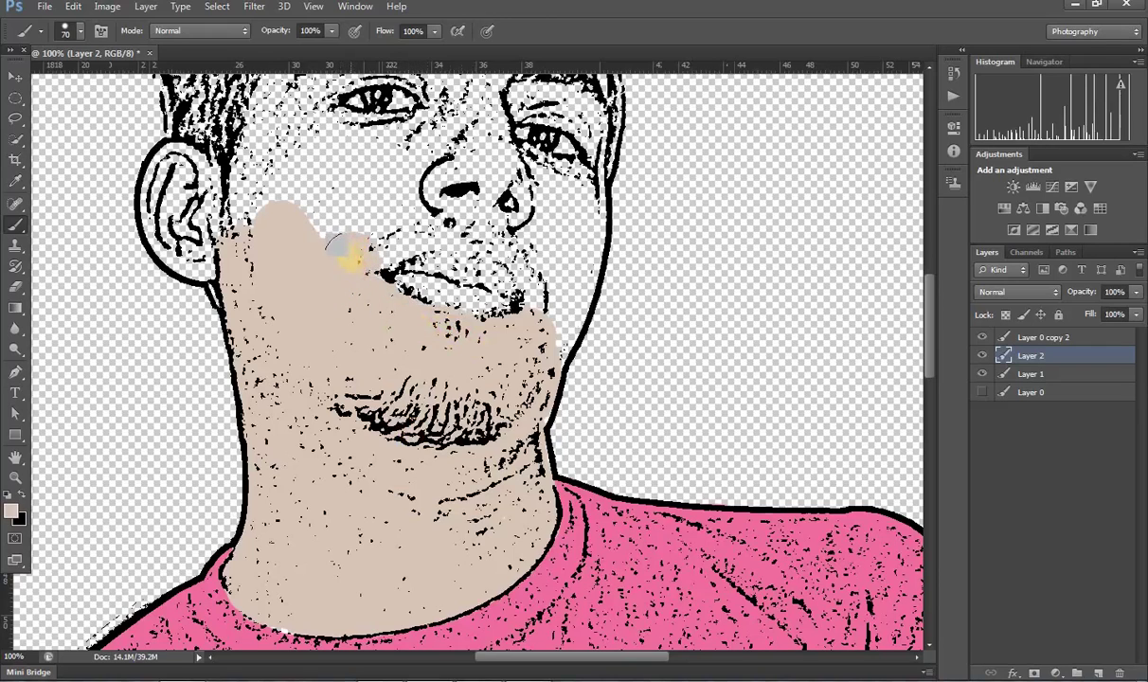
mouse_move(365, 248)
left_mouse_down()
mouse_move(422, 225)
mouse_move(487, 231)
mouse_move(551, 197)
mouse_move(491, 226)
mouse_move(527, 266)
mouse_move(548, 328)
left_mouse_up()
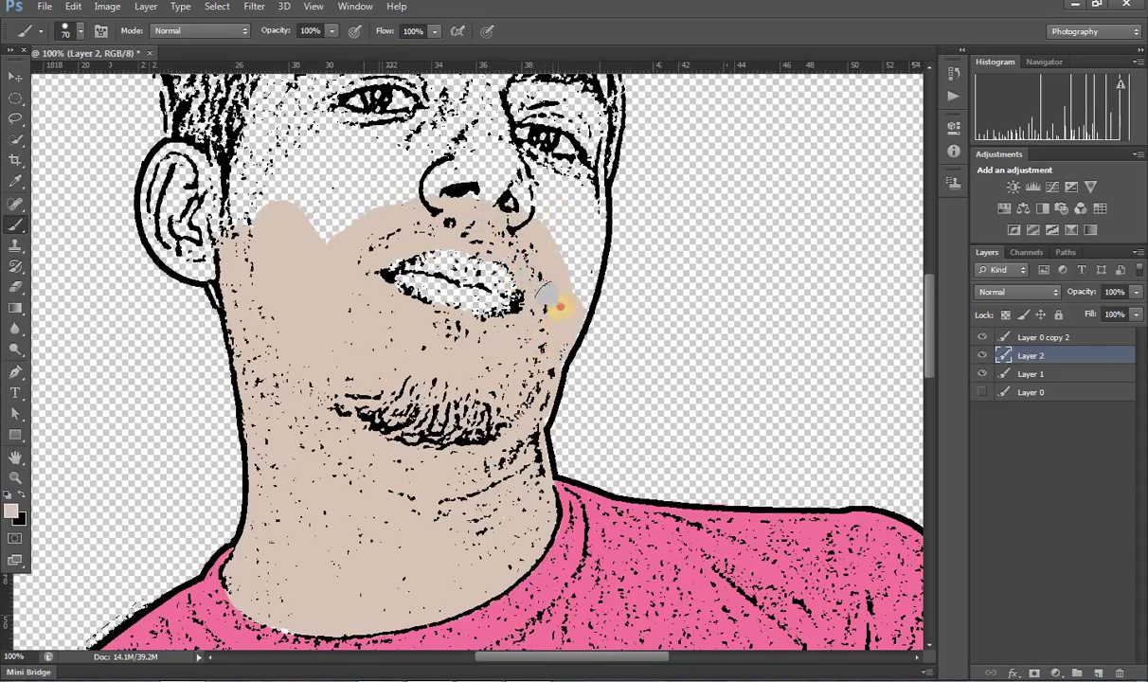
left_click_drag(563, 286, 579, 201)
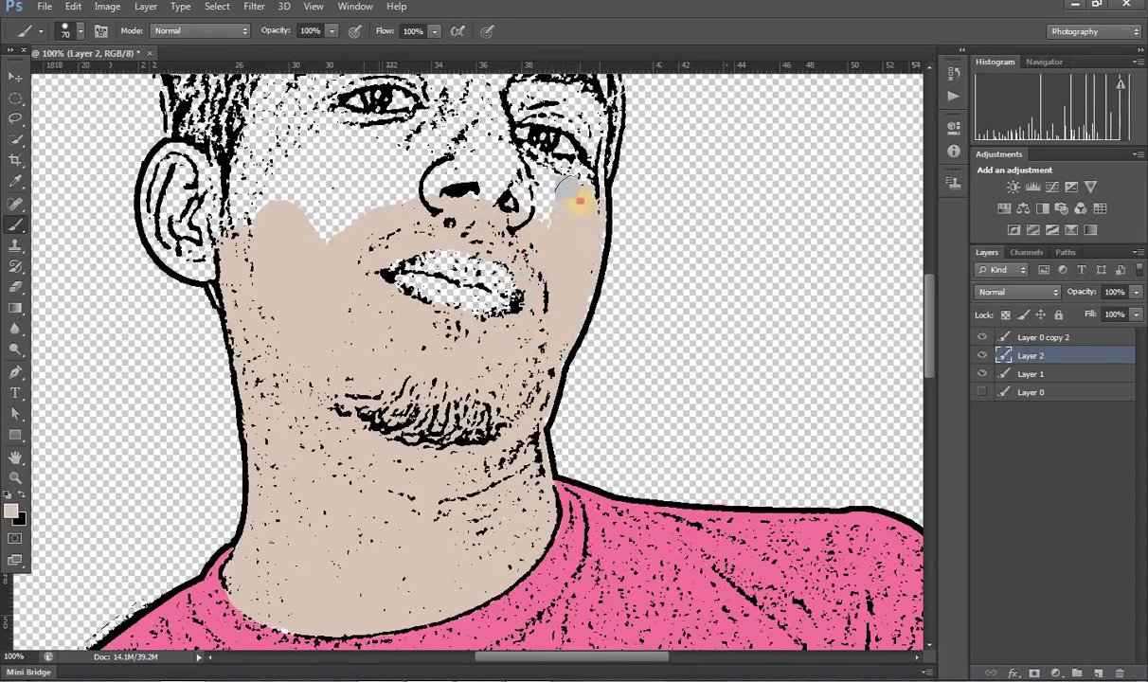
mouse_move(533, 169)
left_mouse_down()
mouse_move(520, 167)
mouse_move(545, 223)
mouse_move(456, 185)
mouse_move(474, 118)
mouse_move(509, 199)
mouse_move(341, 169)
mouse_move(417, 142)
mouse_move(302, 148)
mouse_move(320, 205)
mouse_move(369, 190)
left_mouse_up()
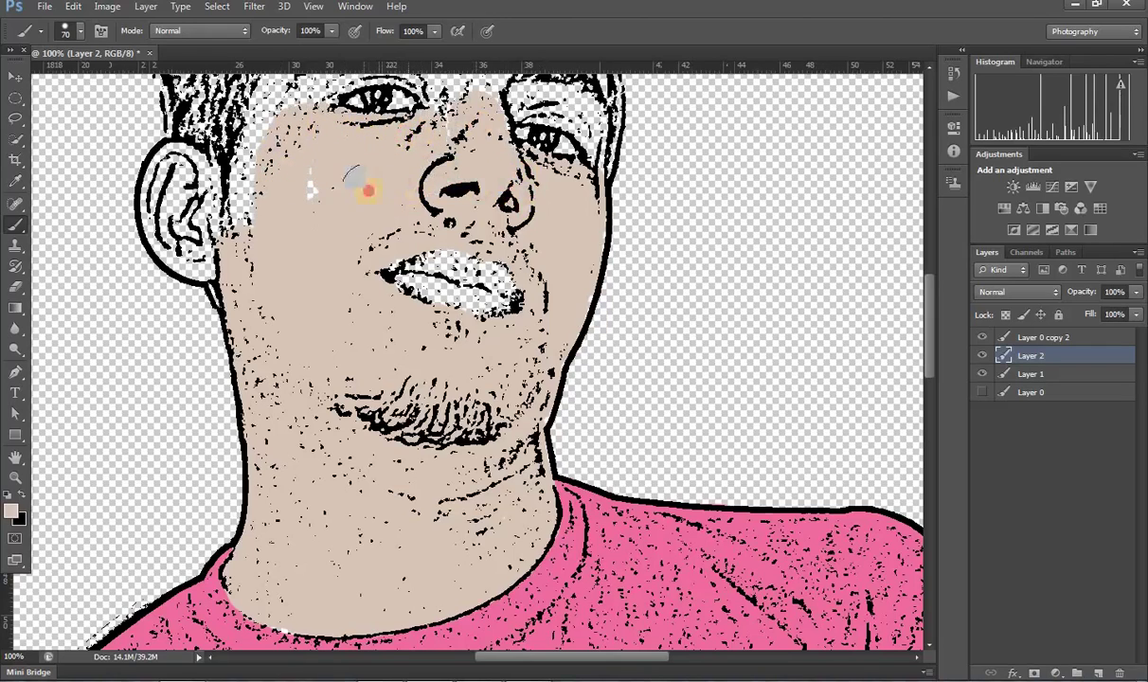
left_click_drag(431, 140, 456, 120)
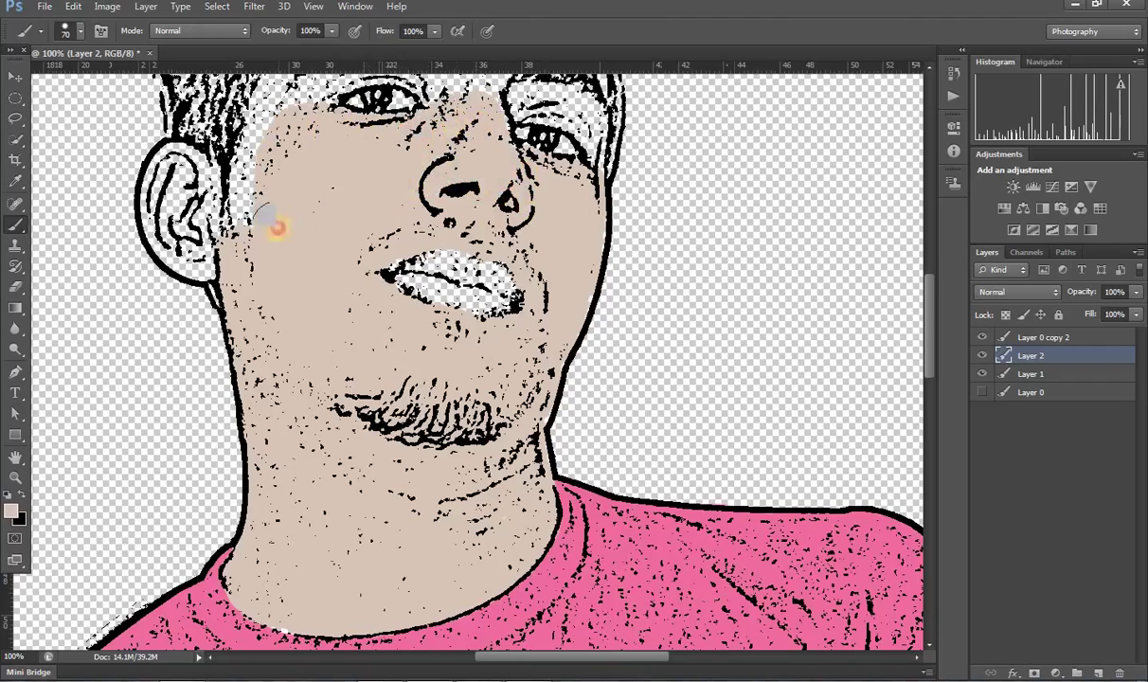
mouse_move(272, 224)
left_mouse_down()
mouse_move(222, 170)
mouse_move(175, 170)
mouse_move(174, 236)
mouse_move(202, 256)
left_mouse_up()
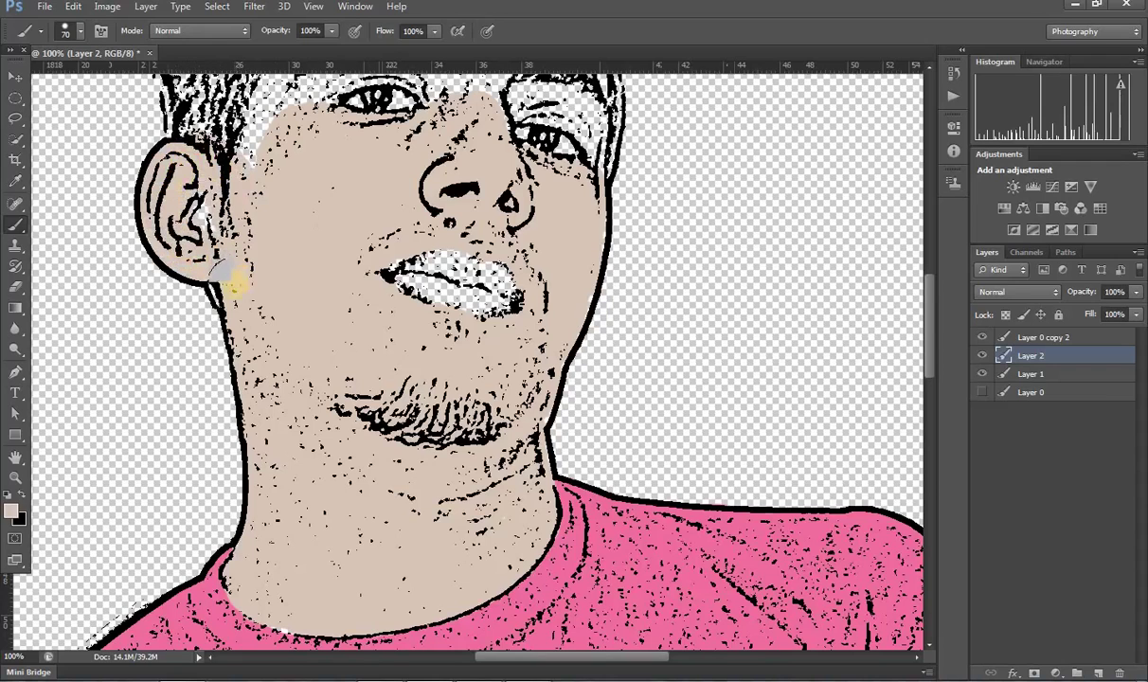
scroll(232, 275, "up", 3)
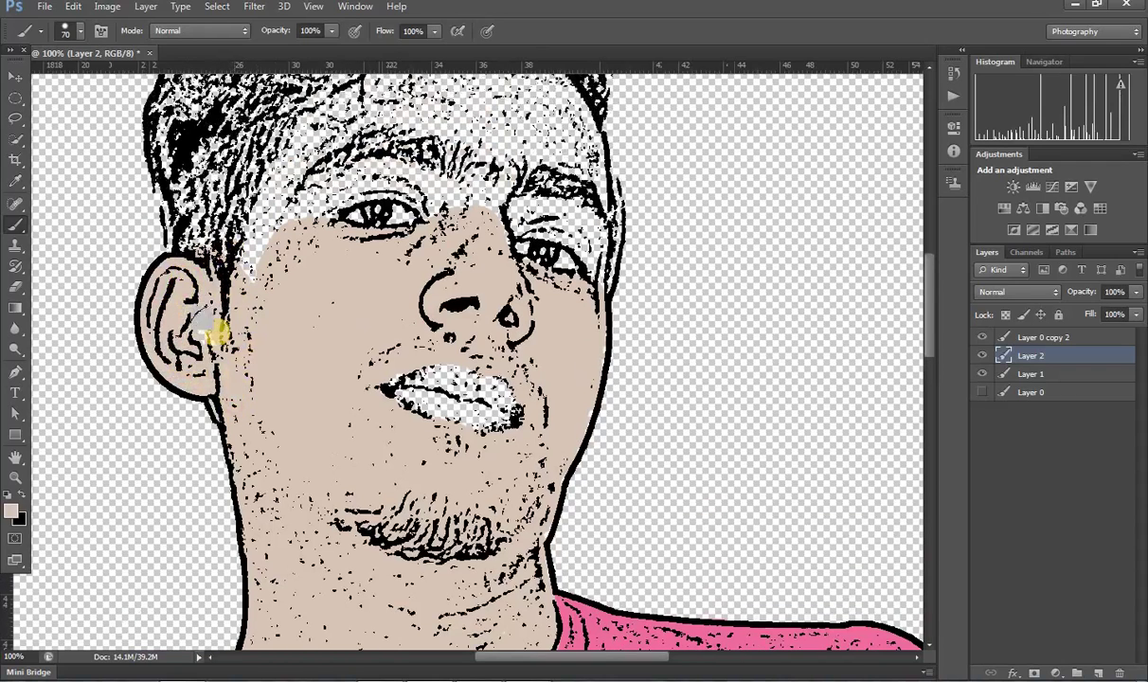
Paint skin over the temple and forehead, then cover brow and nose specks with a 60 px brush
mouse_move(245, 289)
left_mouse_down()
mouse_move(309, 150)
mouse_move(371, 115)
left_mouse_up()
scroll(377, 120, "up", 3)
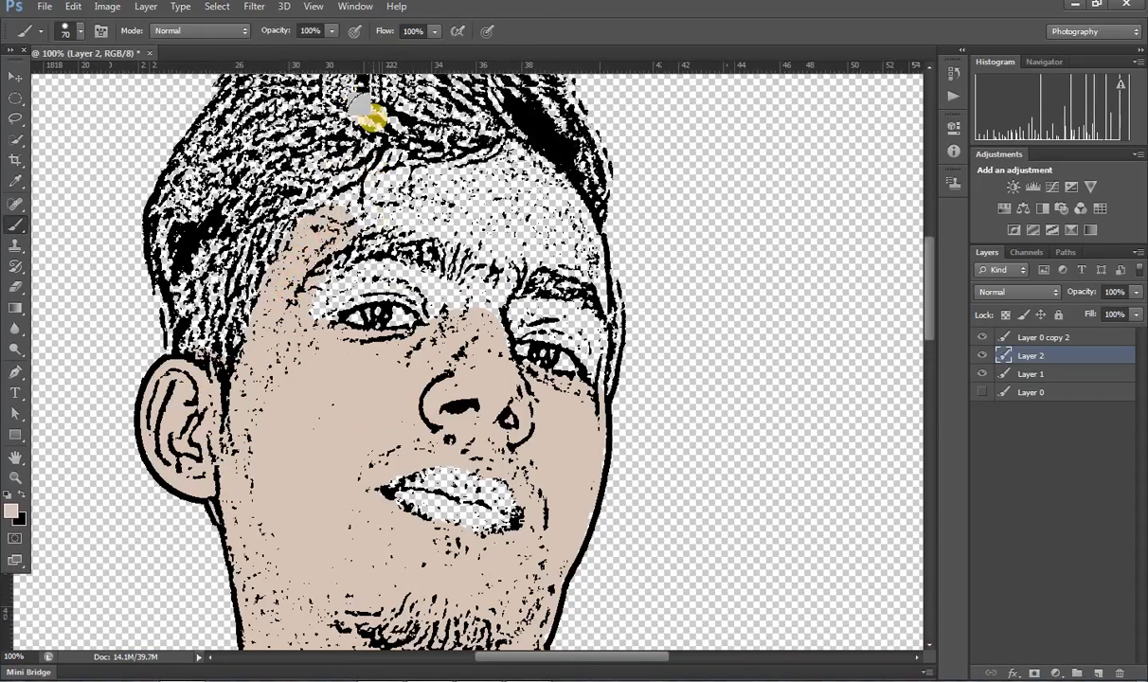
mouse_move(327, 241)
left_mouse_down()
mouse_move(398, 196)
mouse_move(516, 186)
mouse_move(565, 250)
mouse_move(580, 318)
left_mouse_up()
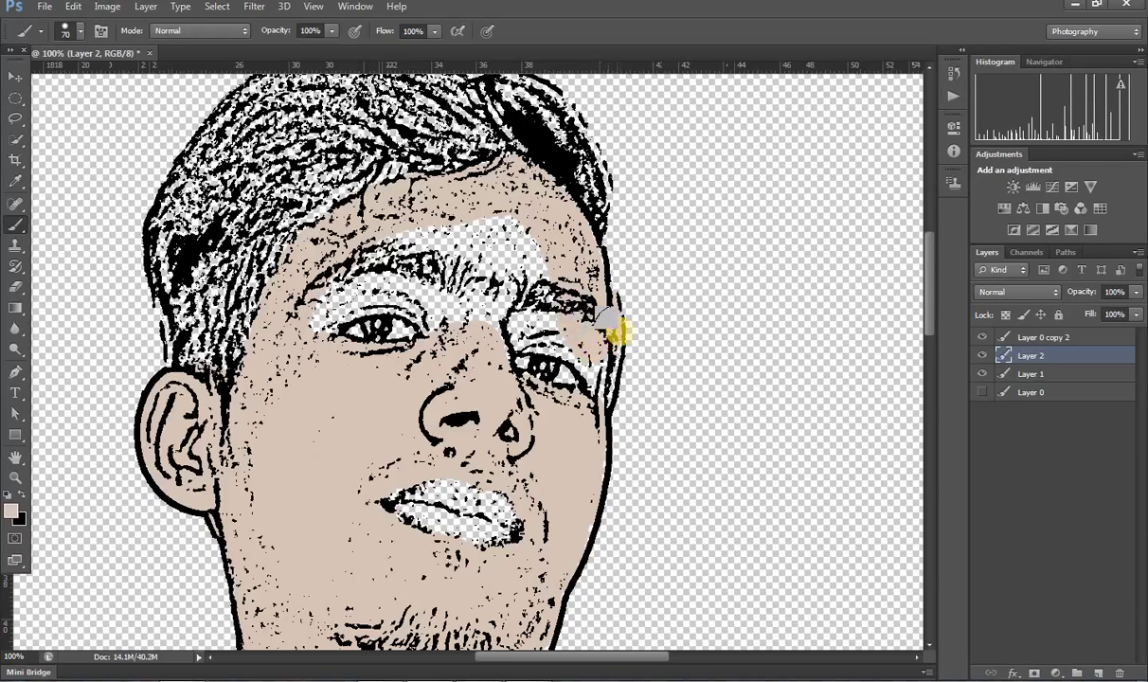
key("bracketleft")
mouse_move(607, 327)
left_mouse_down()
mouse_move(546, 290)
mouse_move(526, 225)
mouse_move(331, 252)
mouse_move(461, 264)
mouse_move(492, 318)
left_mouse_up()
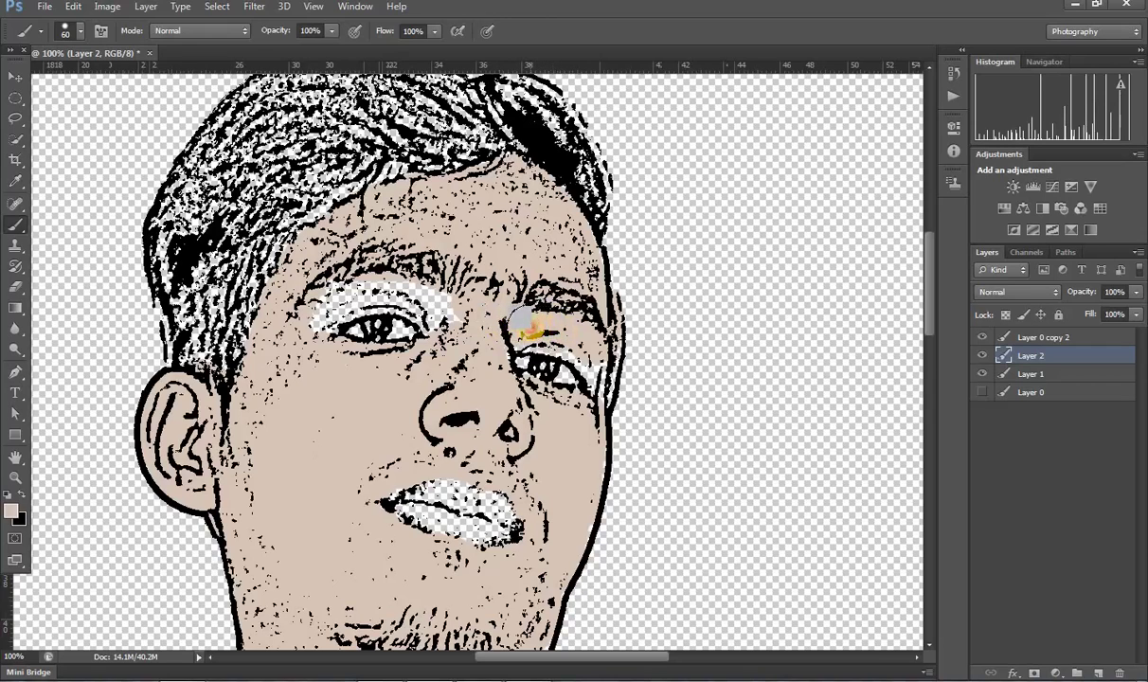
mouse_move(571, 333)
left_mouse_down()
mouse_move(502, 302)
mouse_move(441, 300)
mouse_move(344, 270)
mouse_move(322, 276)
mouse_move(308, 331)
mouse_move(298, 276)
left_mouse_up()
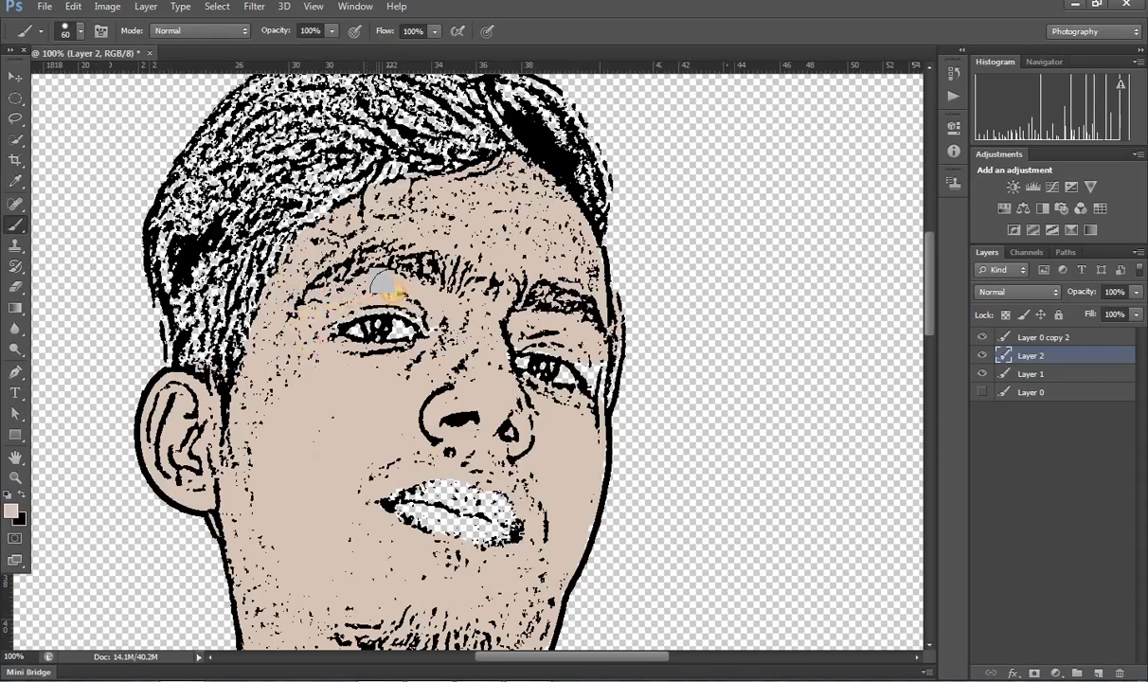
left_click_drag(436, 324, 407, 362)
With a smaller brush, cover the dark marks near the right eye corner and beside the nose
key("bracketleft")
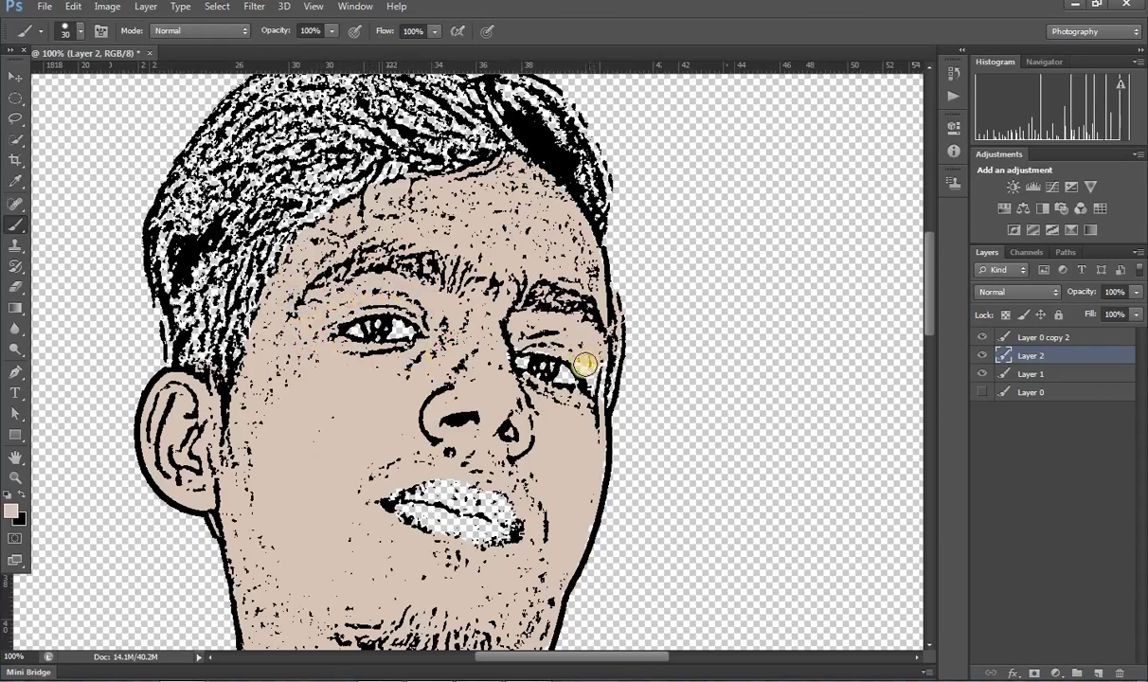
mouse_move(592, 378)
left_mouse_down()
mouse_move(604, 397)
mouse_move(607, 336)
mouse_move(592, 391)
mouse_move(530, 402)
mouse_move(570, 344)
mouse_move(538, 340)
left_mouse_up()
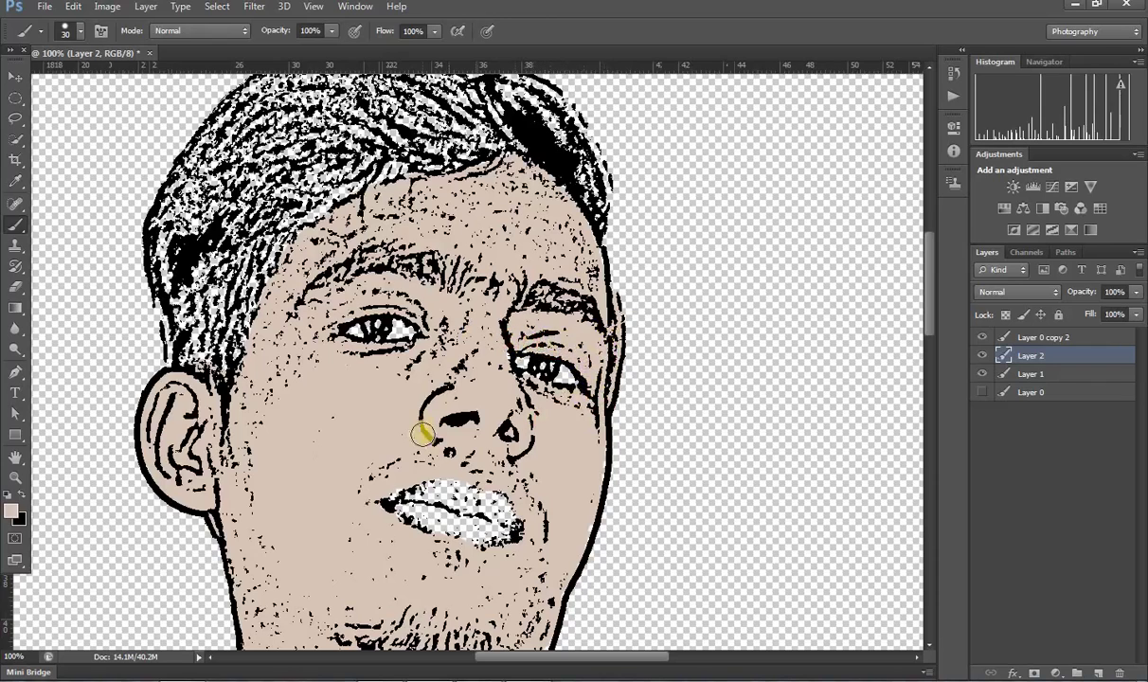
left_click(451, 246)
Scroll and pan the view down to the shirt's left shoulder and lettered print
scroll(429, 407, "down", 2)
scroll(456, 341, "down", 4)
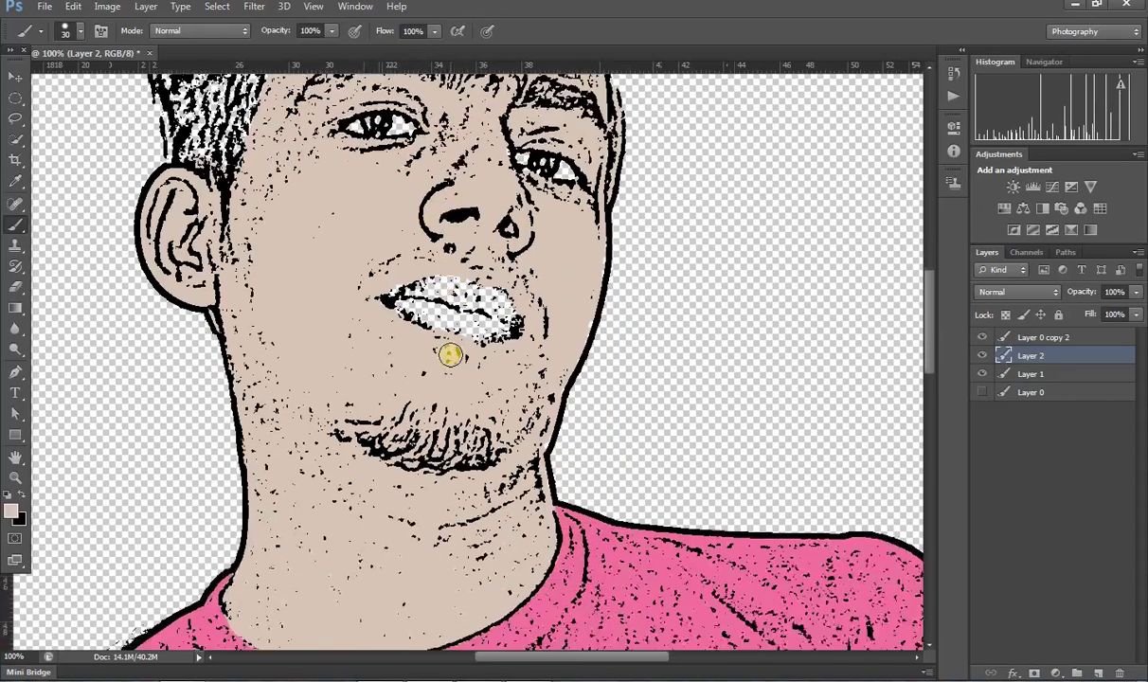
scroll(455, 352, "down", 5)
scroll(451, 351, "down", 4)
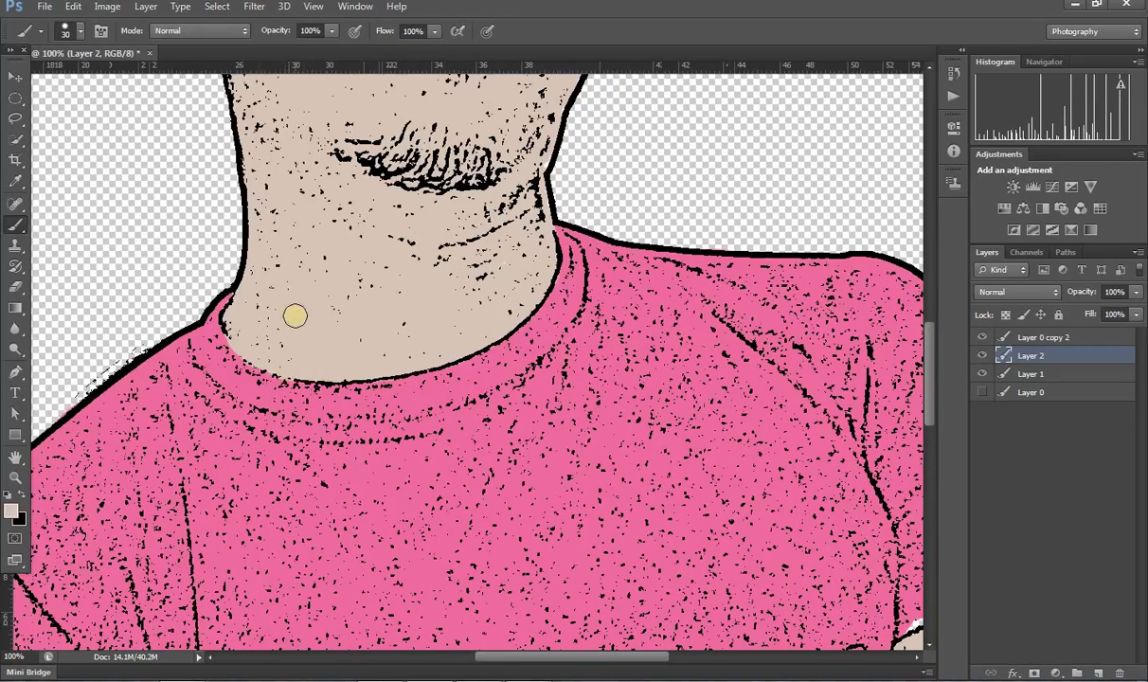
scroll(295, 315, "up", 2)
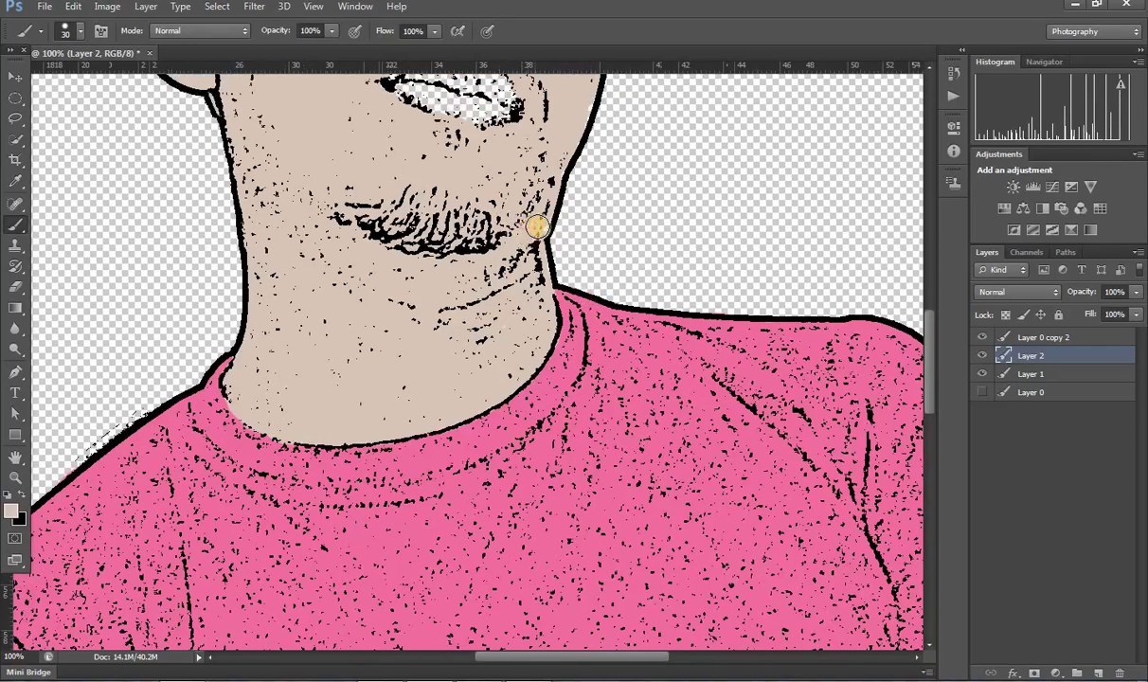
scroll(448, 265, "up", 2)
scroll(450, 254, "up", 5)
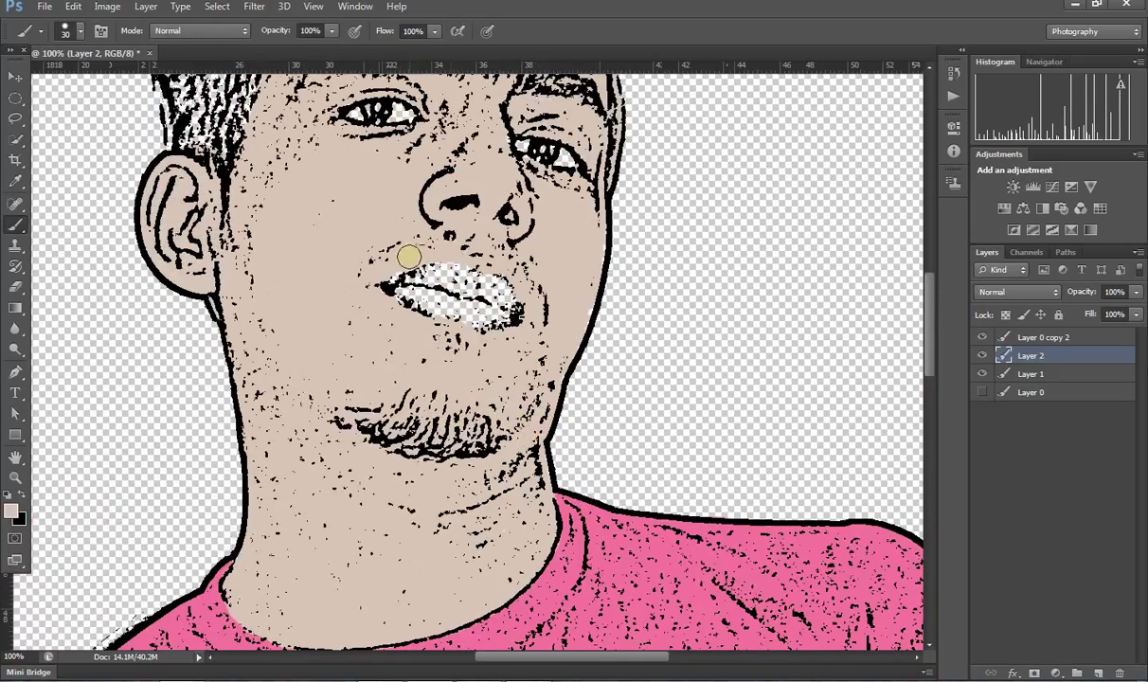
scroll(350, 267, "up", 2)
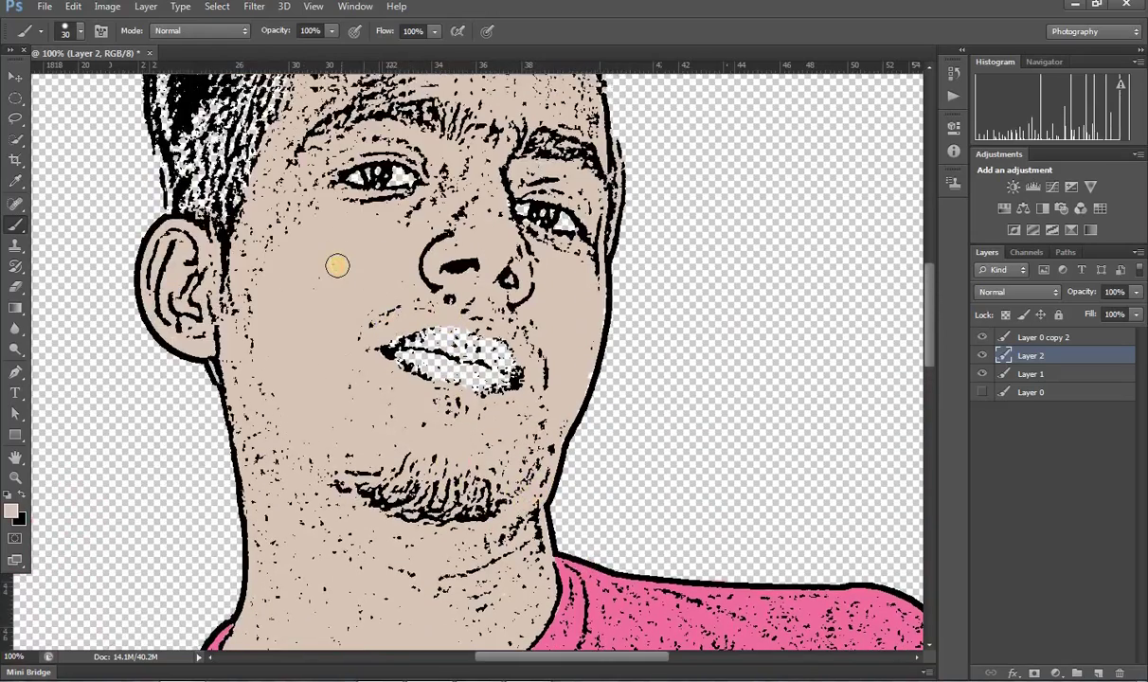
scroll(335, 262, "up", 4)
scroll(335, 256, "up", 2)
scroll(333, 257, "up", 2)
scroll(333, 256, "down", 6)
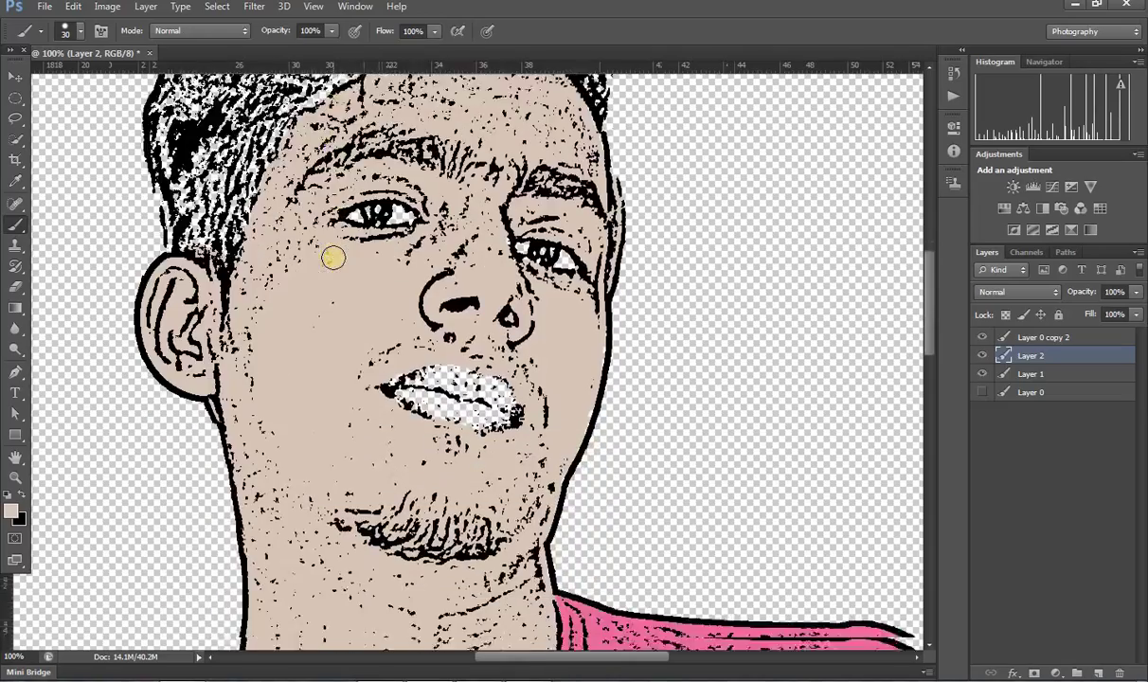
scroll(359, 277, "down", 4)
scroll(346, 277, "down", 7)
scroll(345, 296, "down", 2)
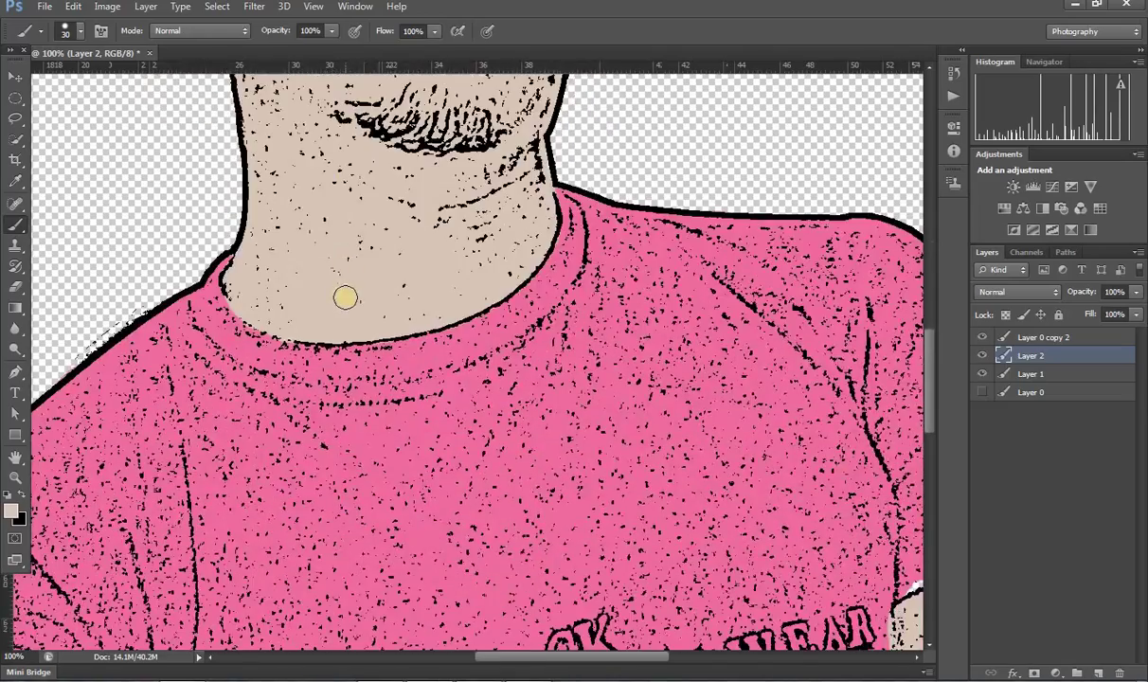
left_click_drag(275, 347, 479, 95)
left_click_drag(404, 397, 395, 221)
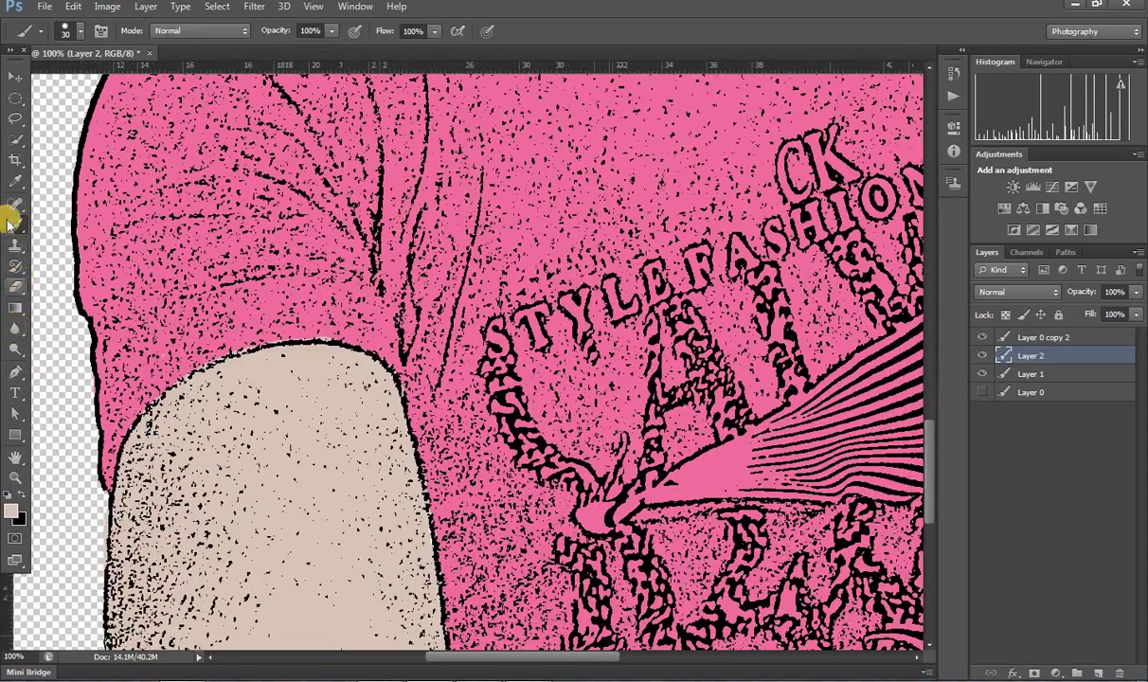
Sample the shirt's pink and paint it along the sleeve edge over the arm
left_click(15, 181)
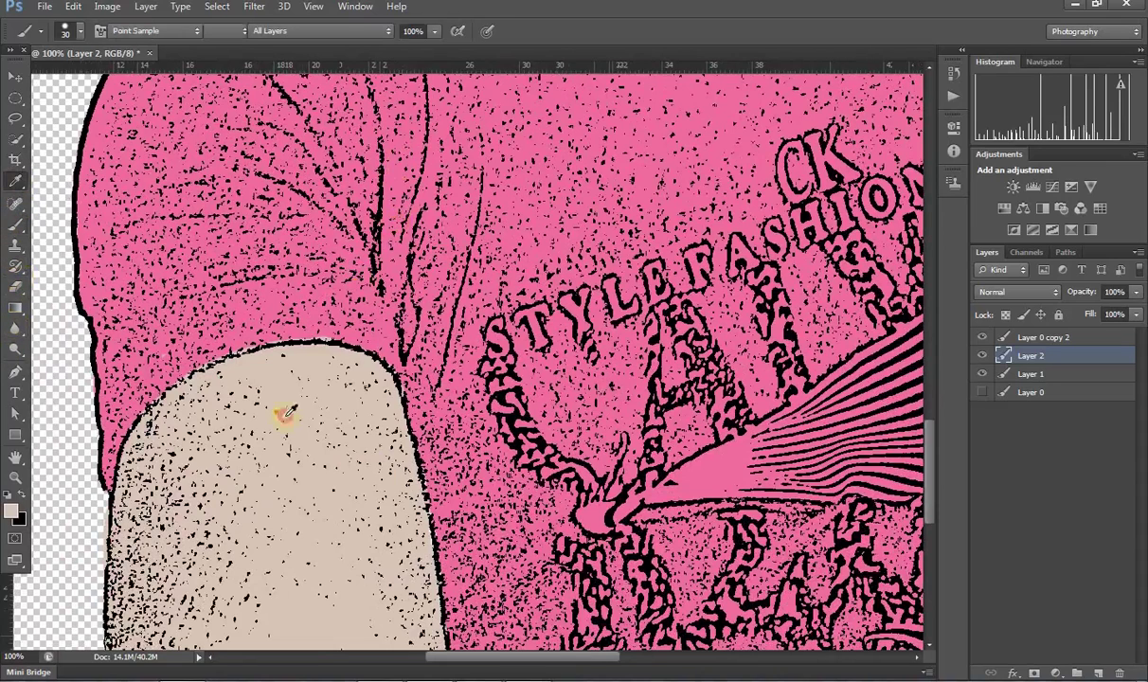
left_click(14, 225)
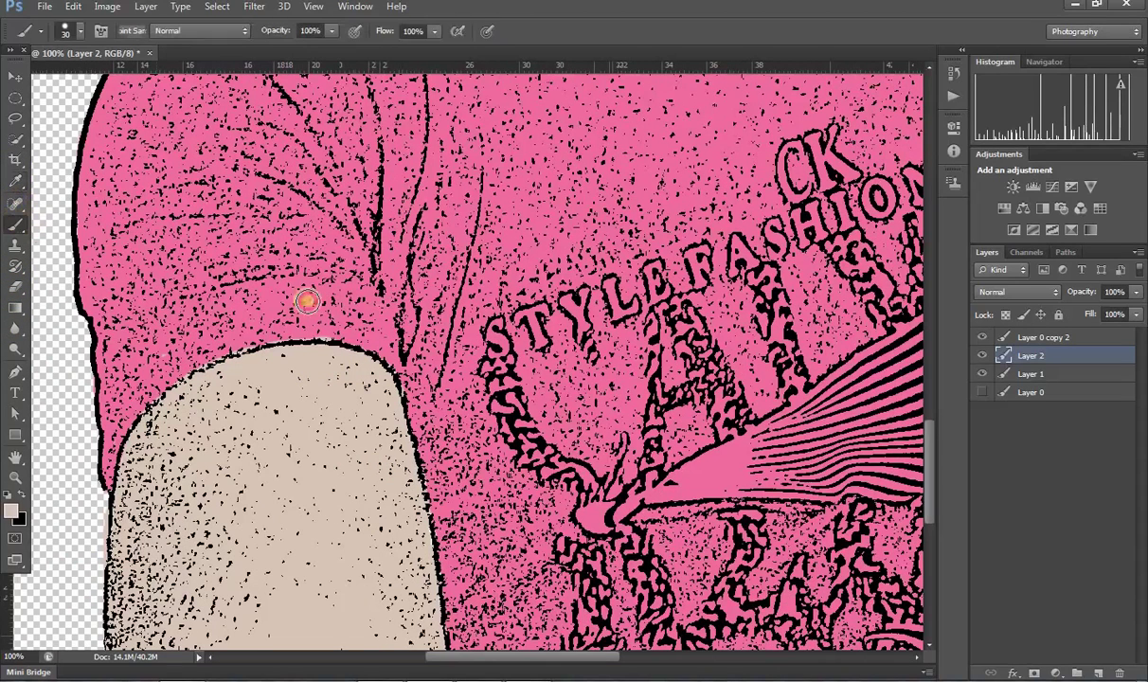
left_click_drag(349, 327, 337, 328)
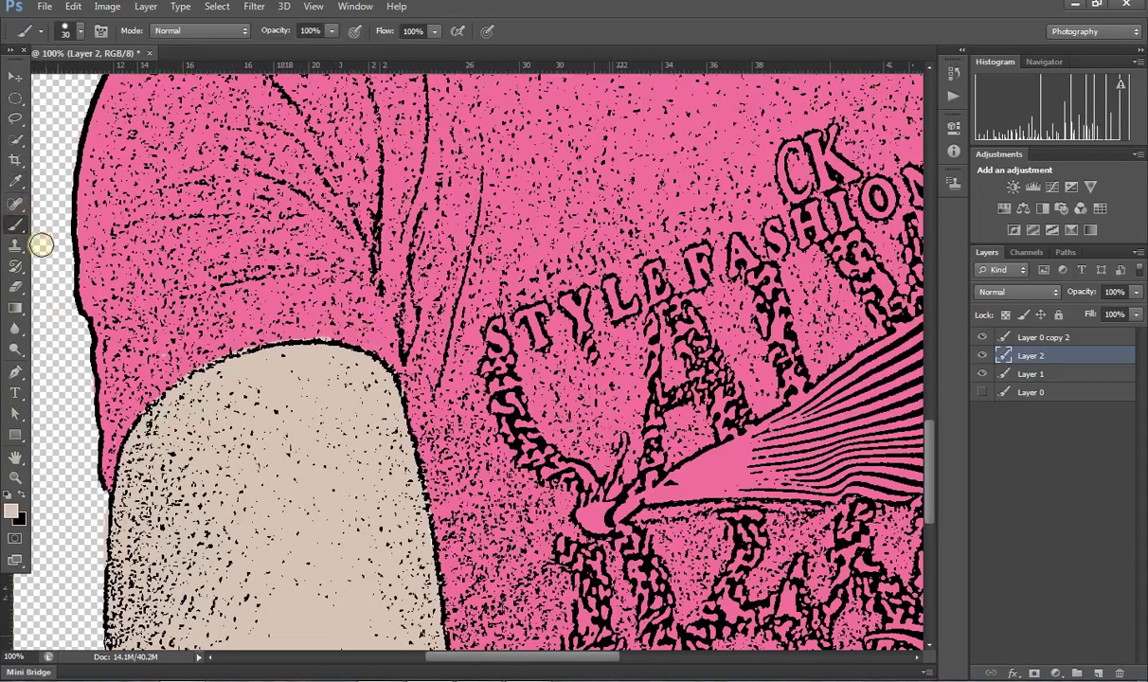
left_click(14, 181)
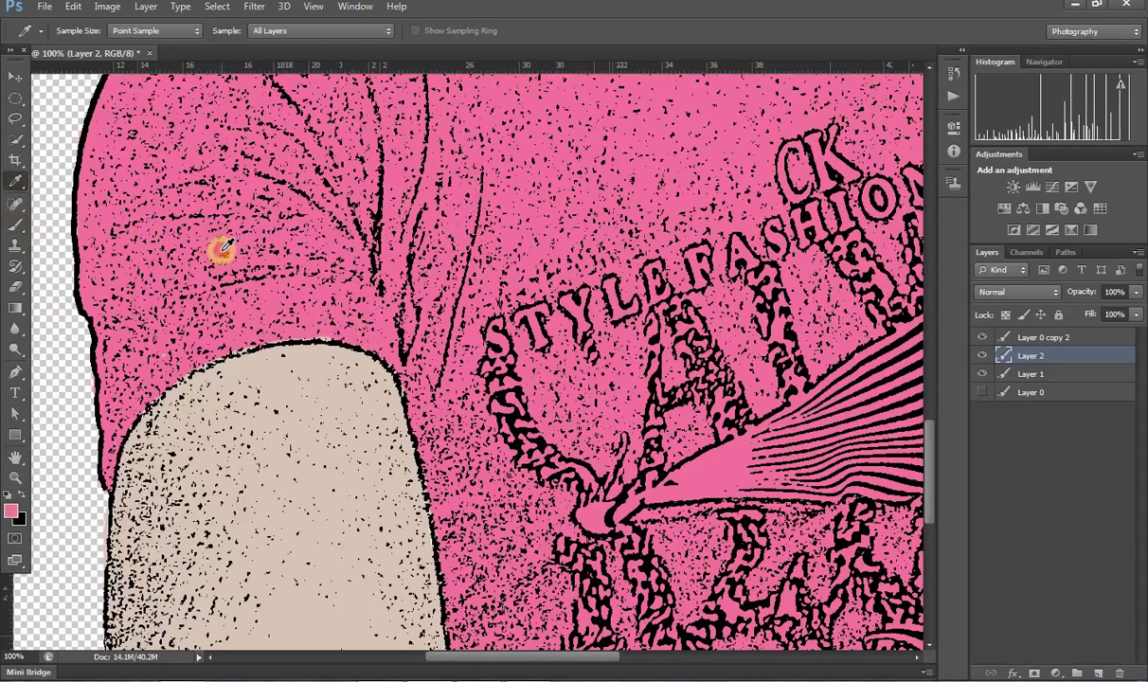
left_click(15, 225)
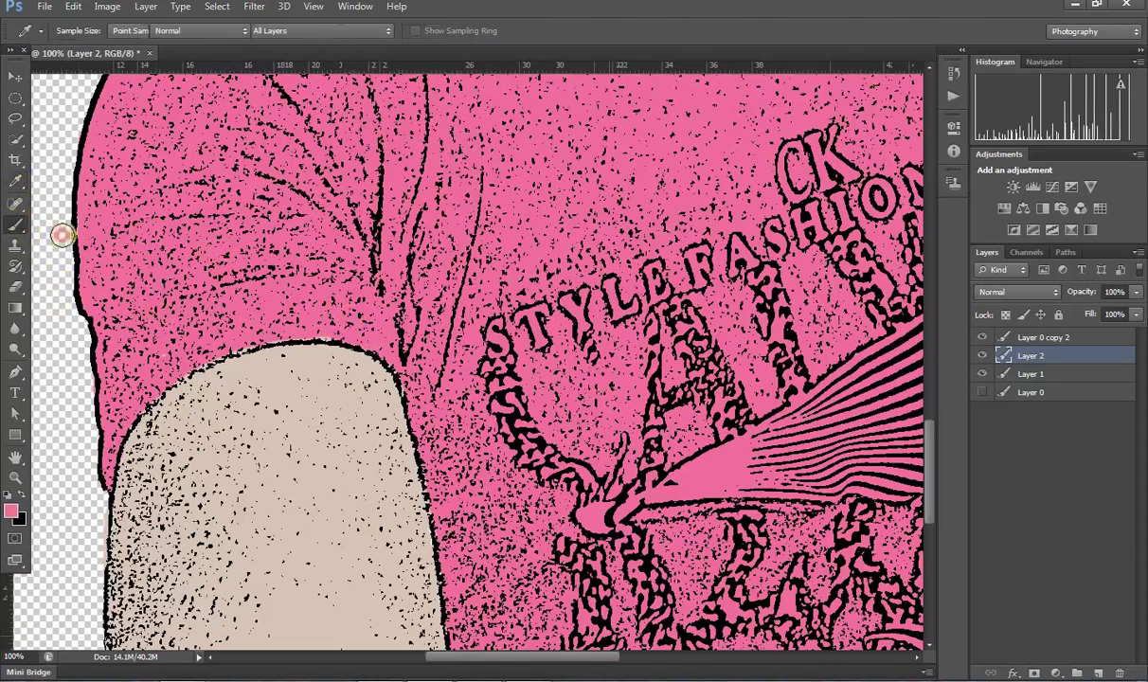
left_click(337, 328)
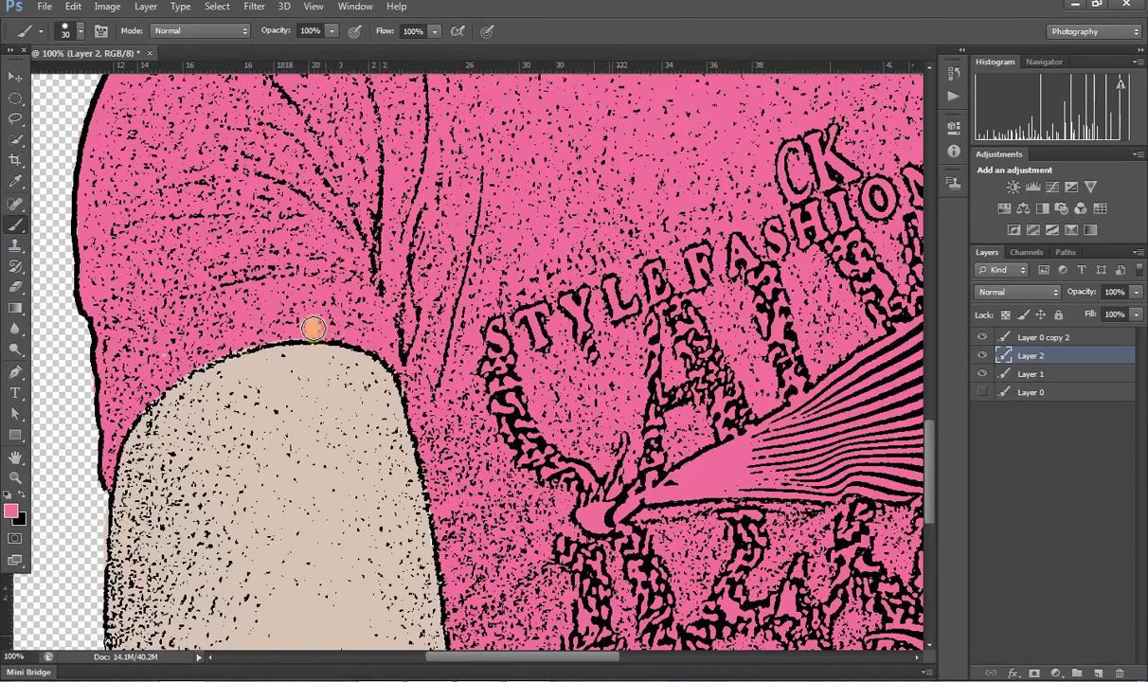
mouse_move(313, 327)
left_mouse_down()
mouse_move(204, 356)
mouse_move(126, 417)
left_mouse_up()
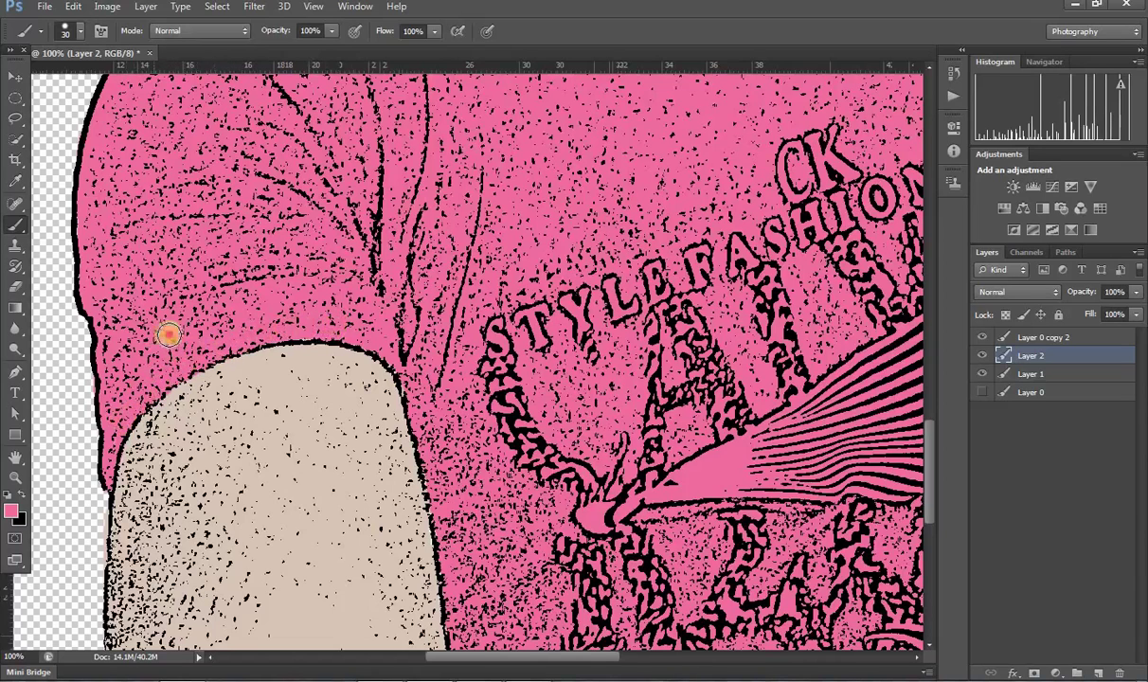
Paint pink along the shirt's right edge and the gap under the sleeve, finishing corners with a smaller brush
scroll(853, 184, "down", 2)
scroll(756, 328, "down", 3)
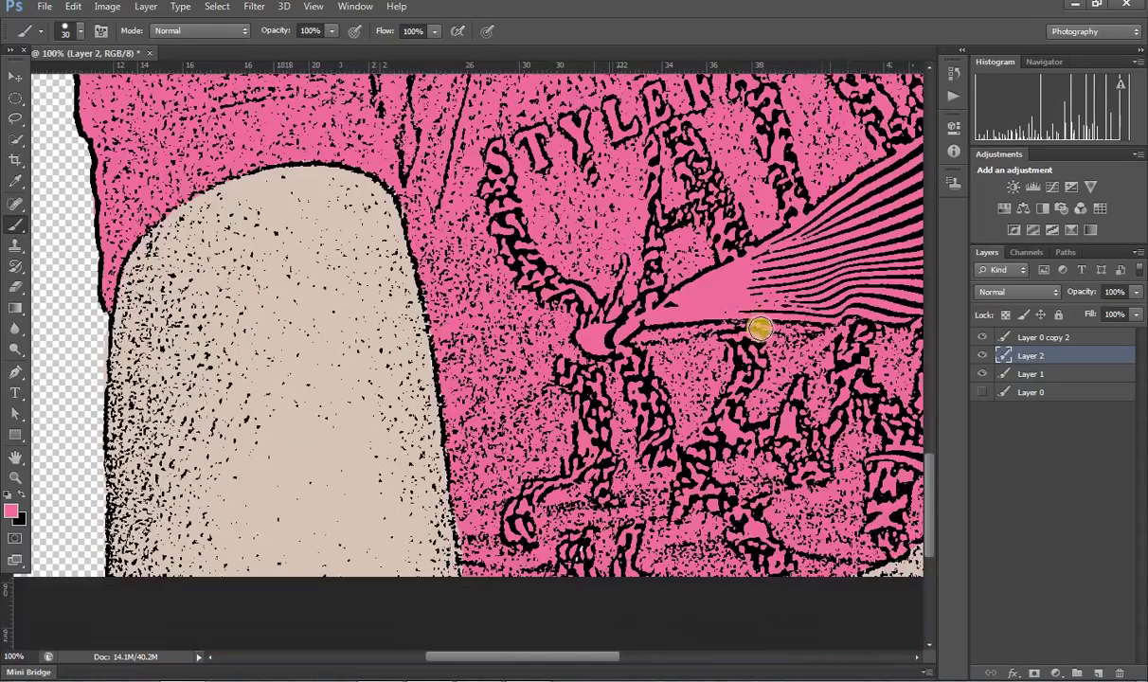
mouse_move(834, 318)
left_mouse_down()
mouse_move(471, 308)
mouse_move(372, 372)
left_mouse_up()
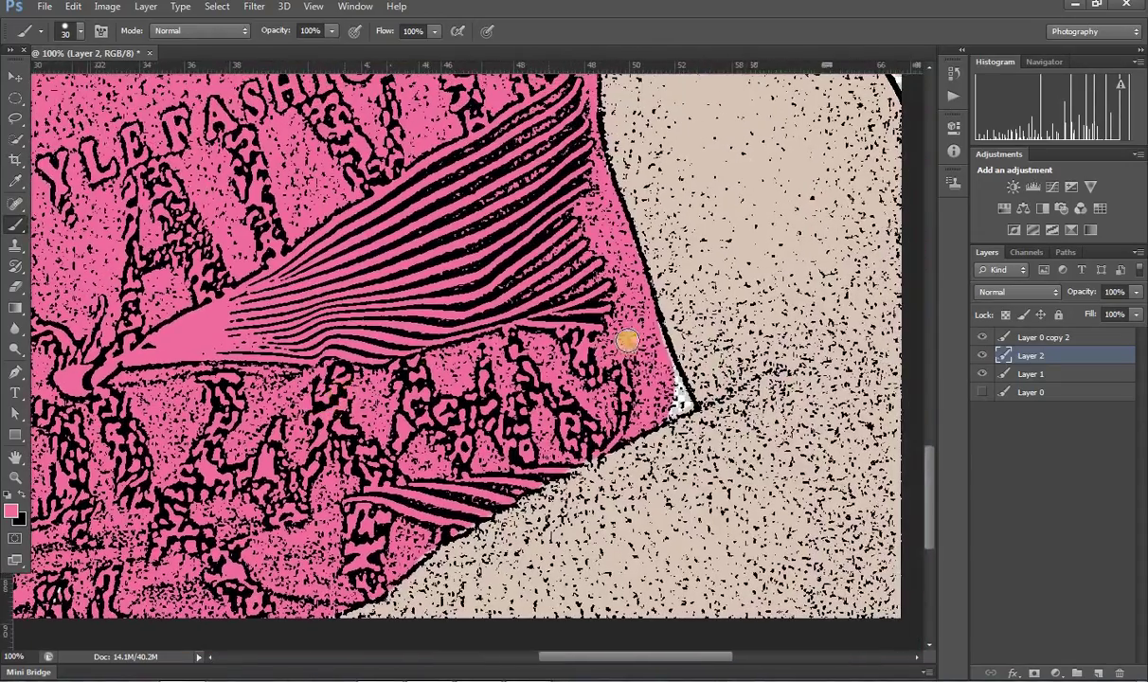
mouse_move(629, 337)
left_mouse_down()
mouse_move(654, 392)
mouse_move(651, 417)
left_mouse_up()
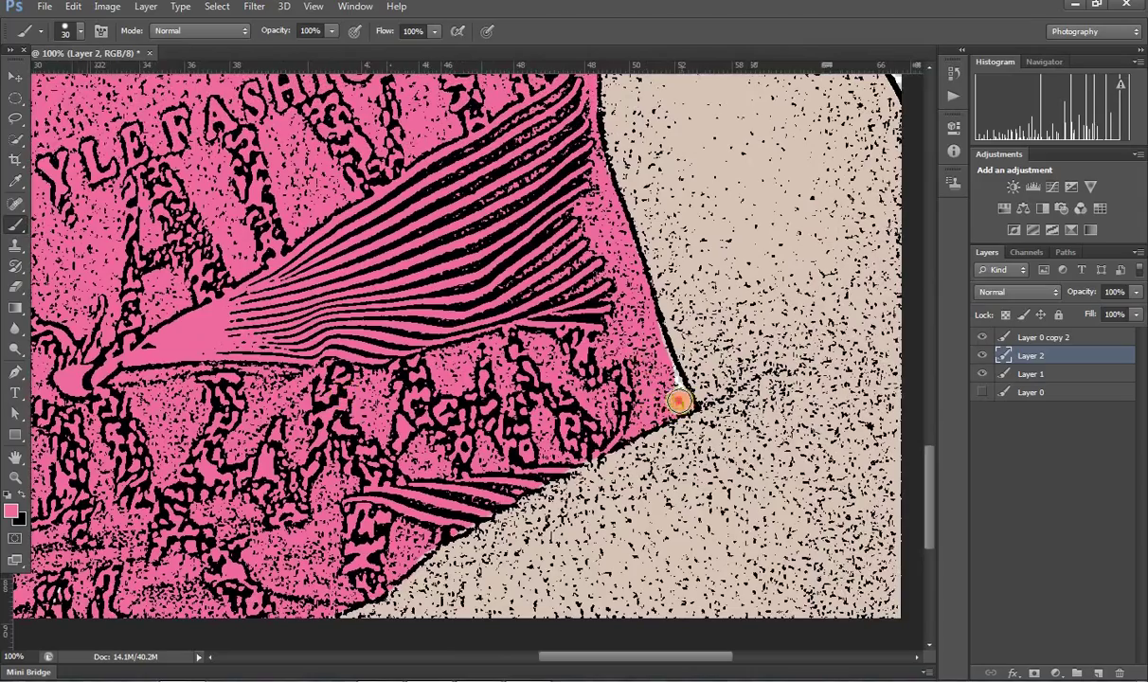
left_click_drag(680, 402, 646, 323)
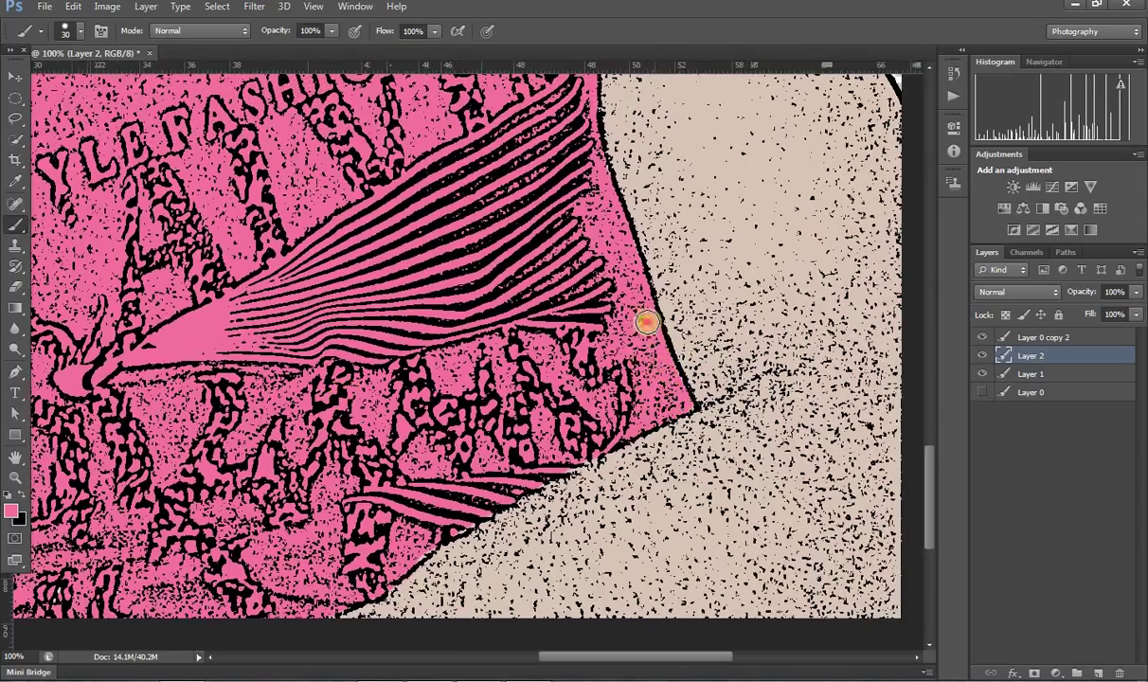
left_click_drag(666, 127, 614, 454)
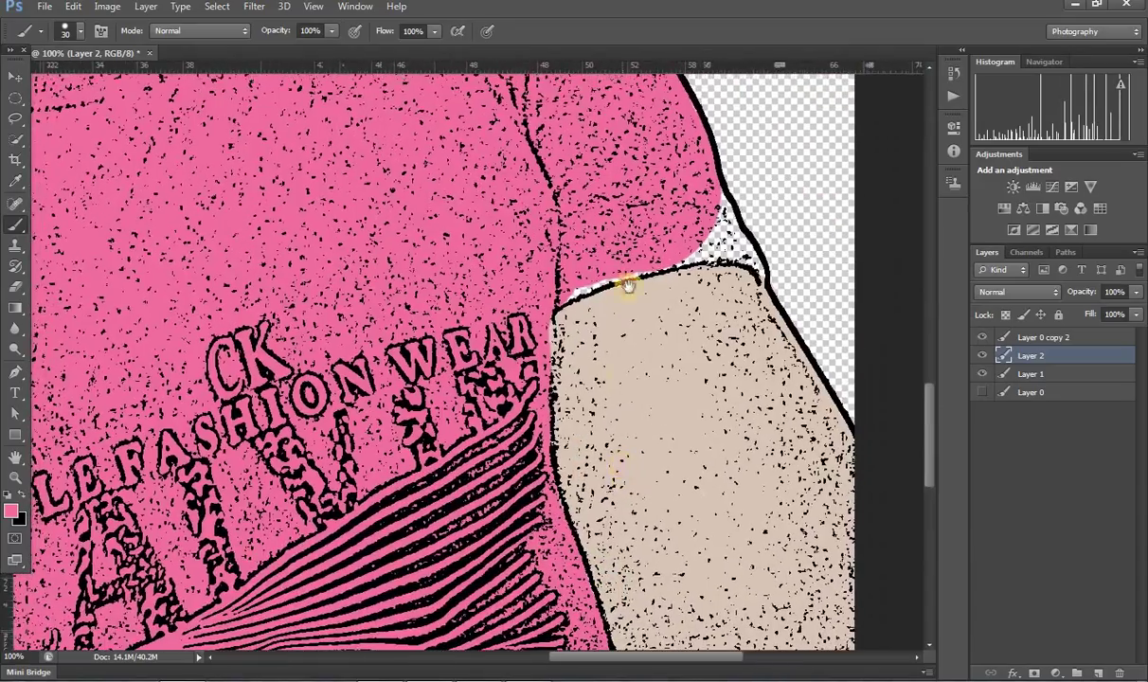
mouse_move(550, 297)
left_mouse_down()
mouse_move(699, 239)
mouse_move(746, 259)
mouse_move(720, 200)
left_mouse_up()
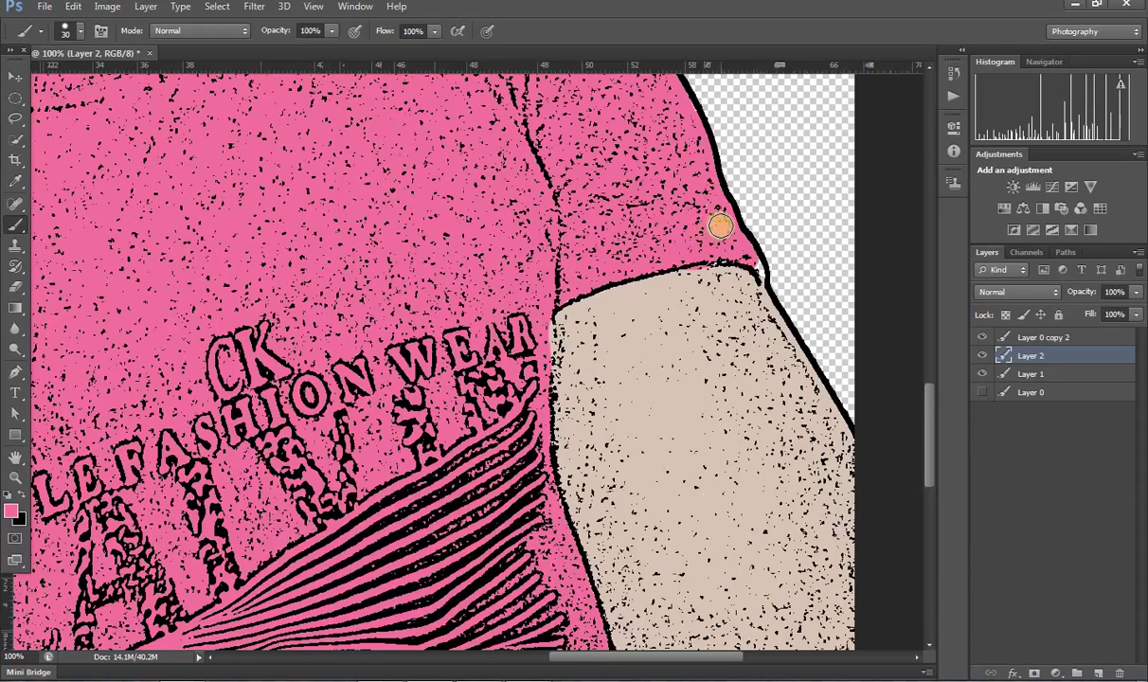
key("bracketleft")
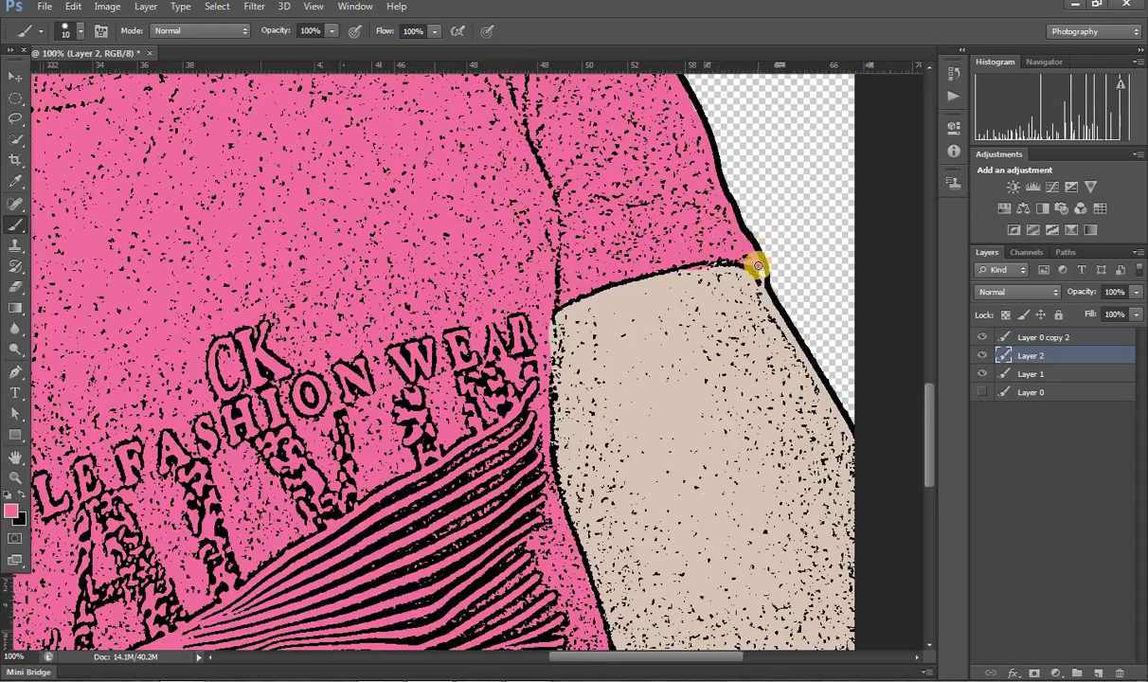
left_click_drag(760, 276, 735, 257)
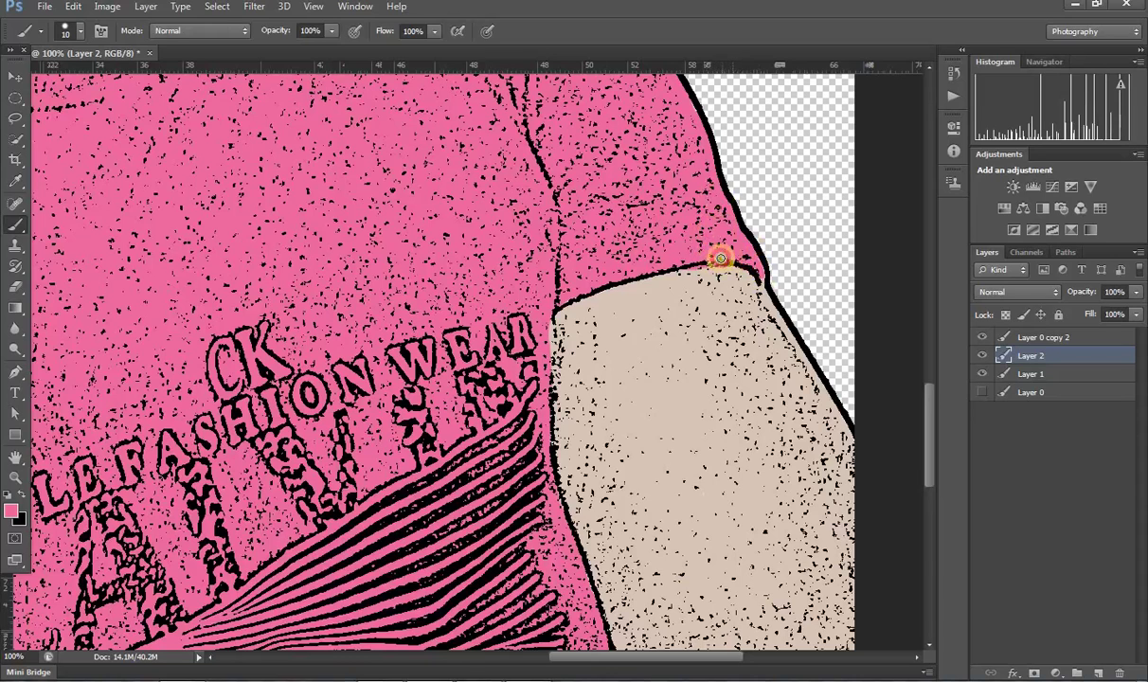
Toggle Layer 2's skin colour on and off to compare the shirt edge against the arm
left_click(15, 284)
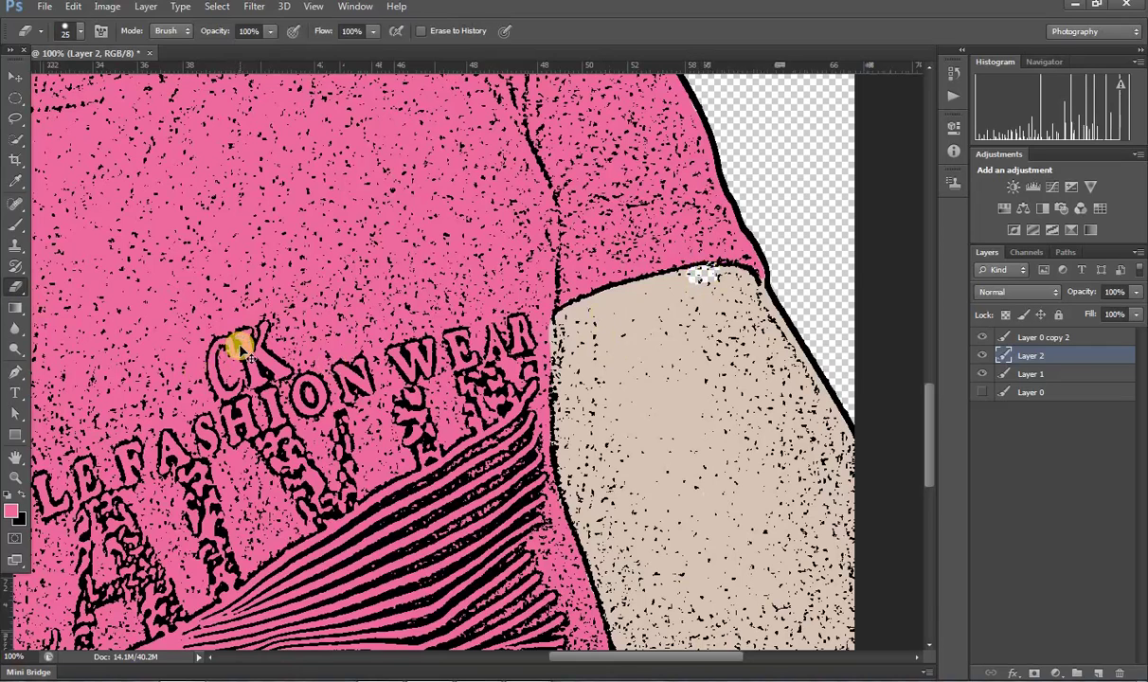
left_click(983, 356)
left_click(984, 355)
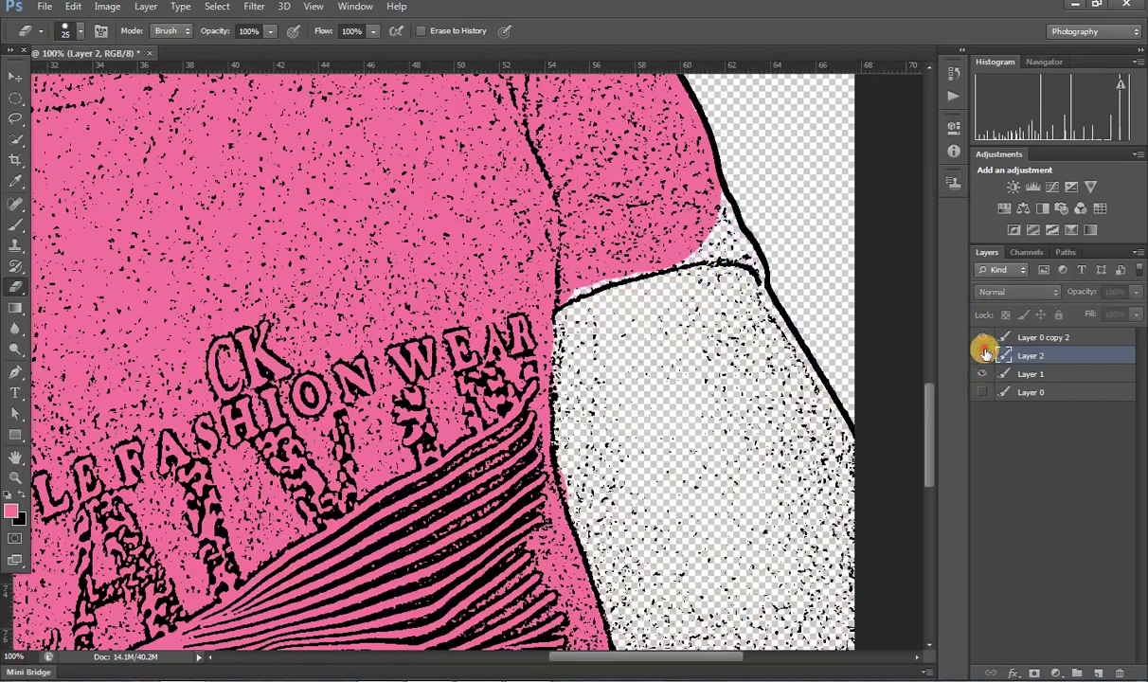
left_click(984, 354)
left_click(984, 354)
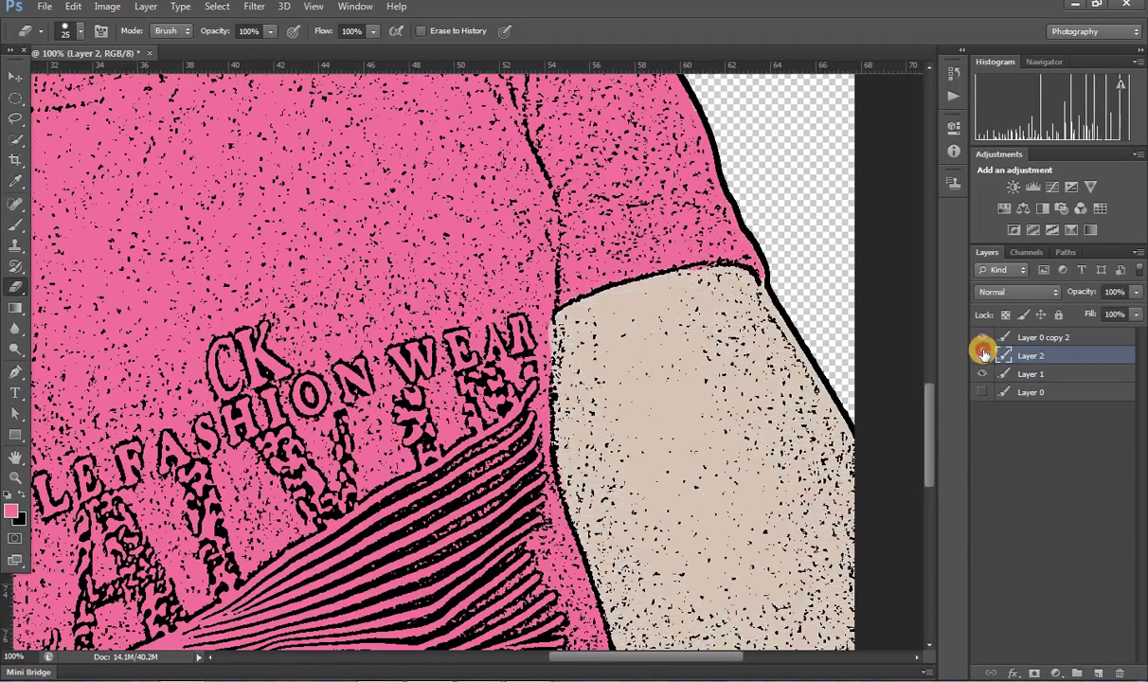
left_click(984, 354)
left_click(983, 354)
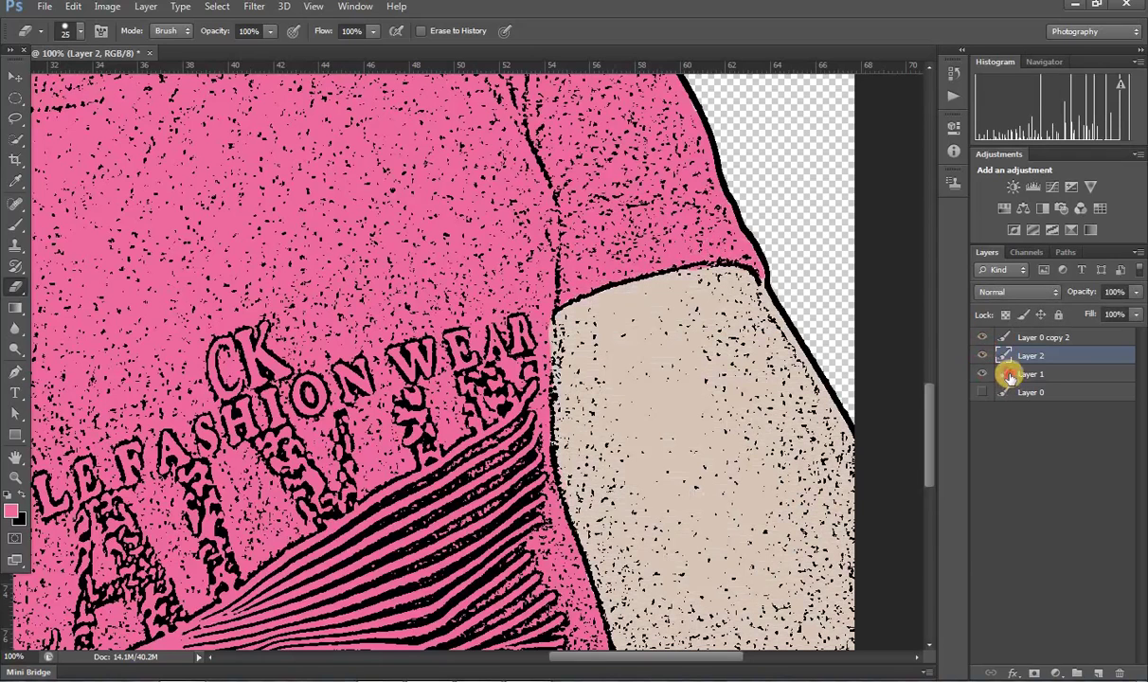
With Layer 2 hidden, erase the pink fringe along the shoulder edge on Layer 1
left_click(1010, 377)
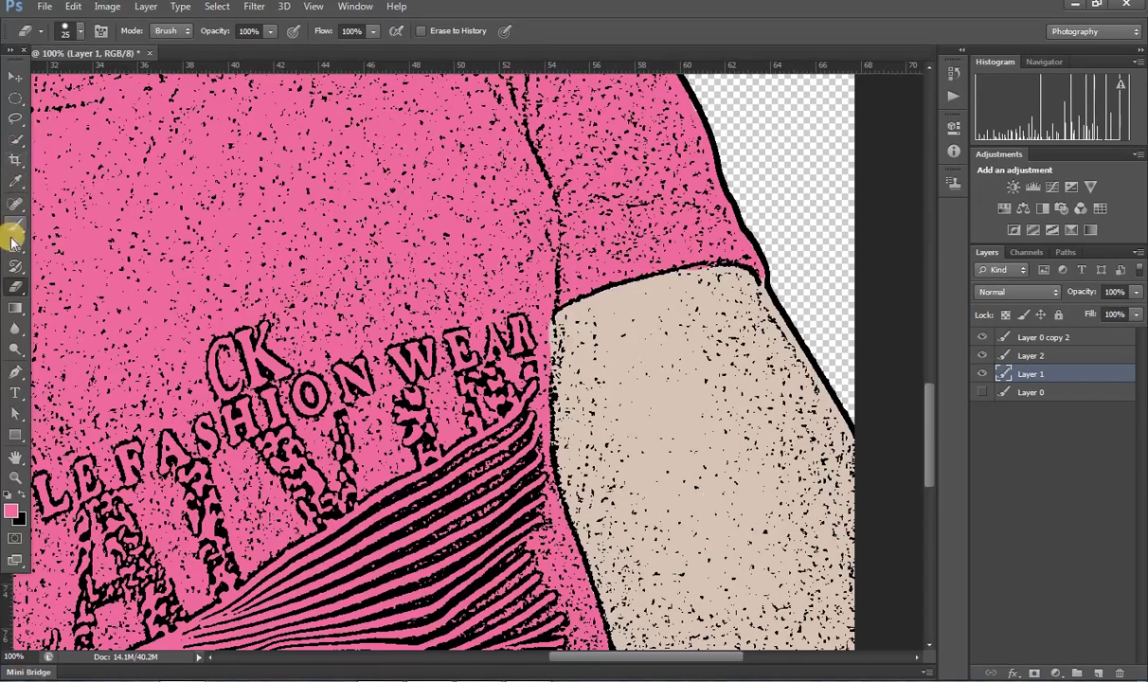
left_click(17, 282)
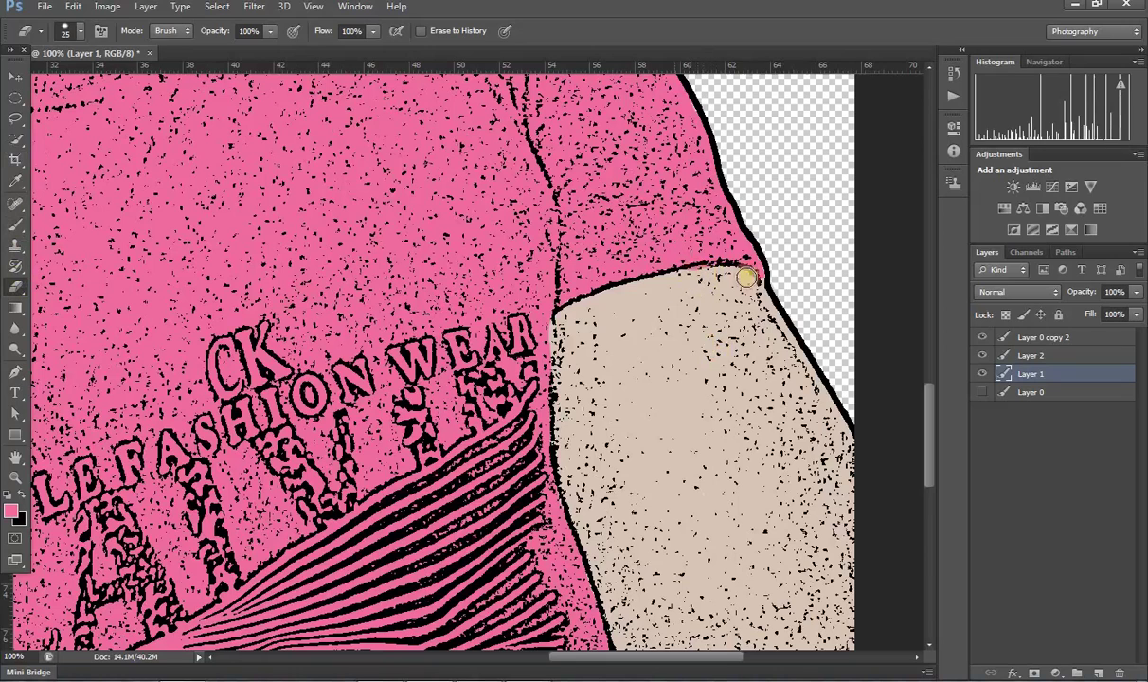
left_click(1004, 355)
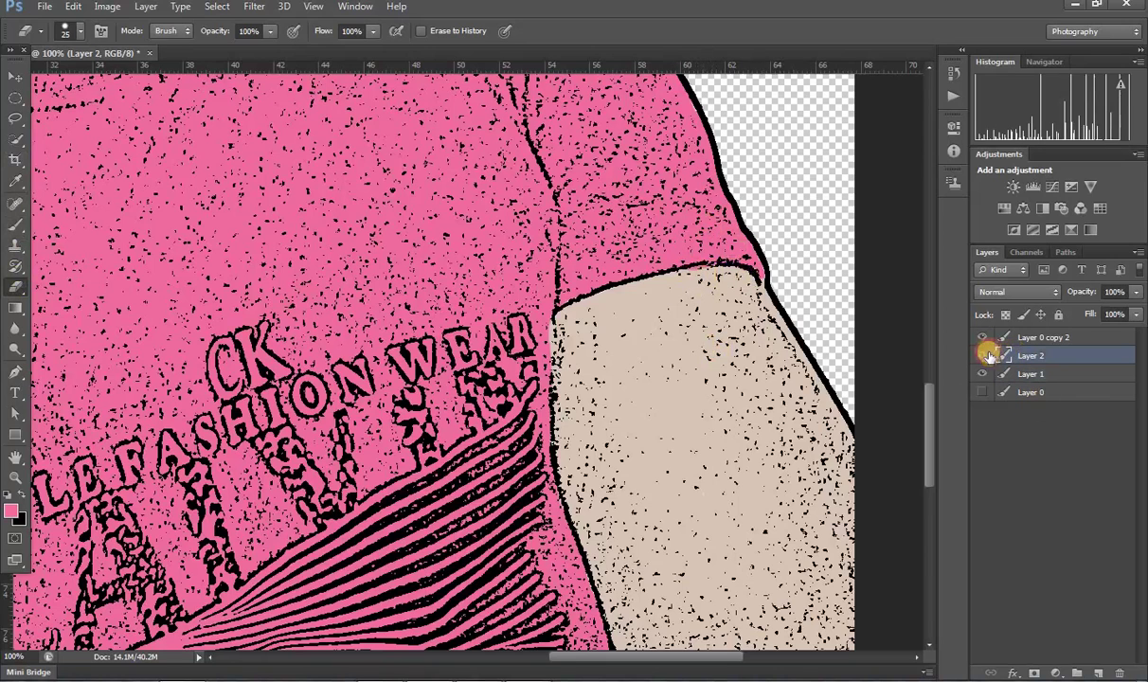
left_click(982, 355)
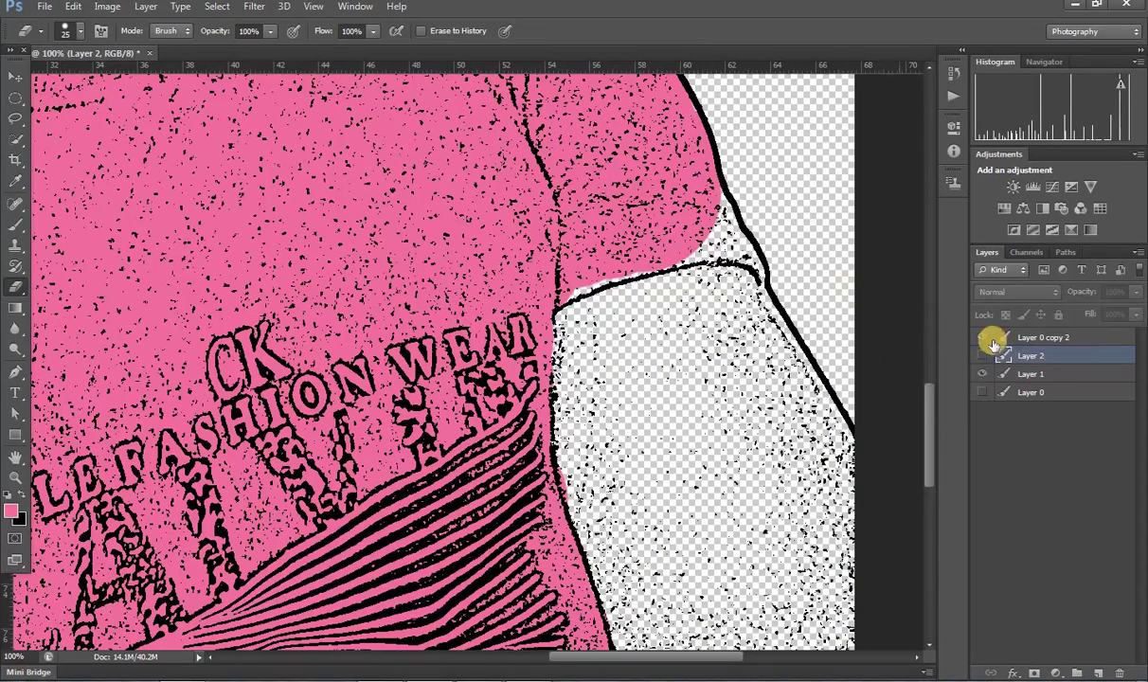
left_click(1011, 375)
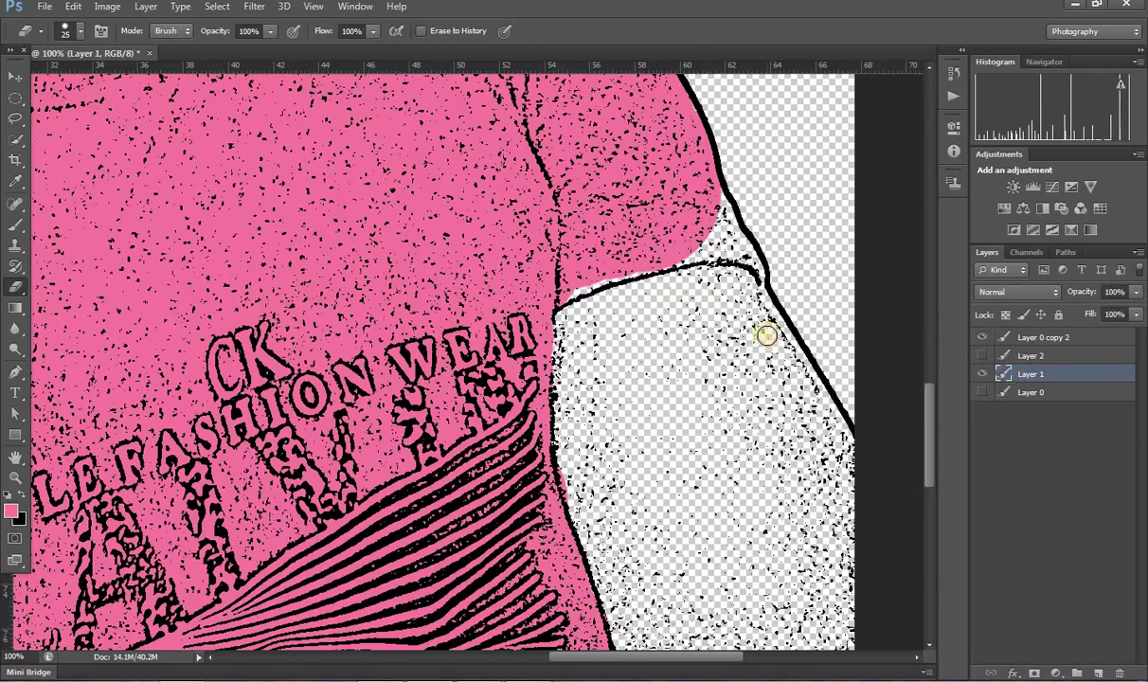
left_click_drag(586, 304, 566, 287)
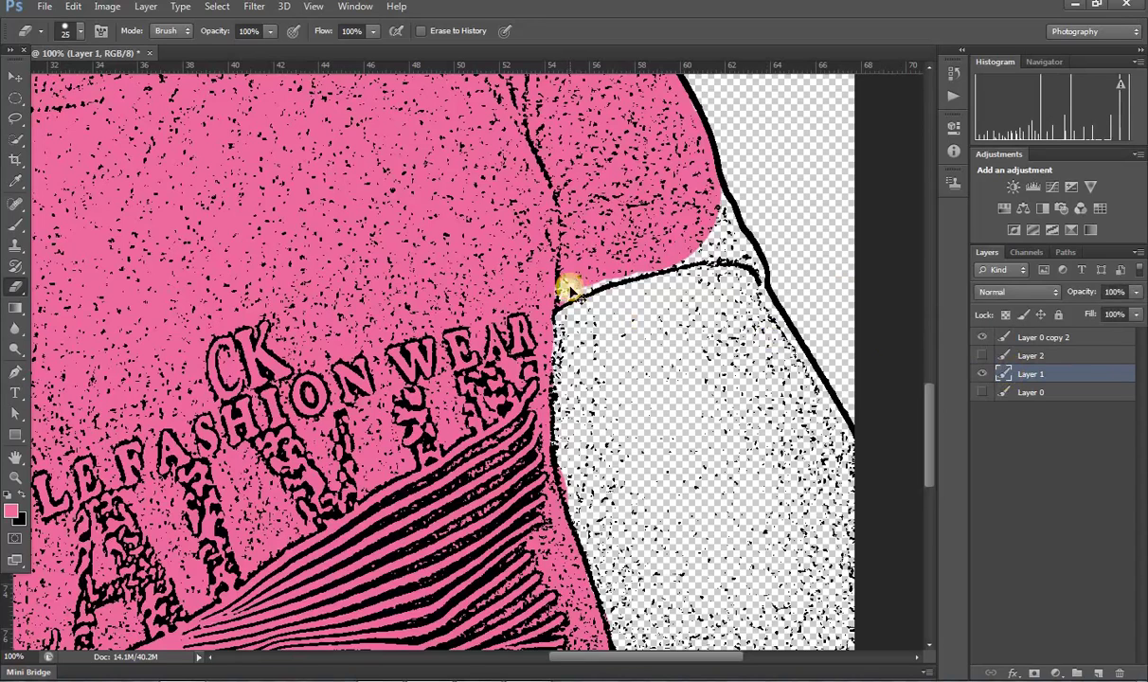
left_click(15, 181)
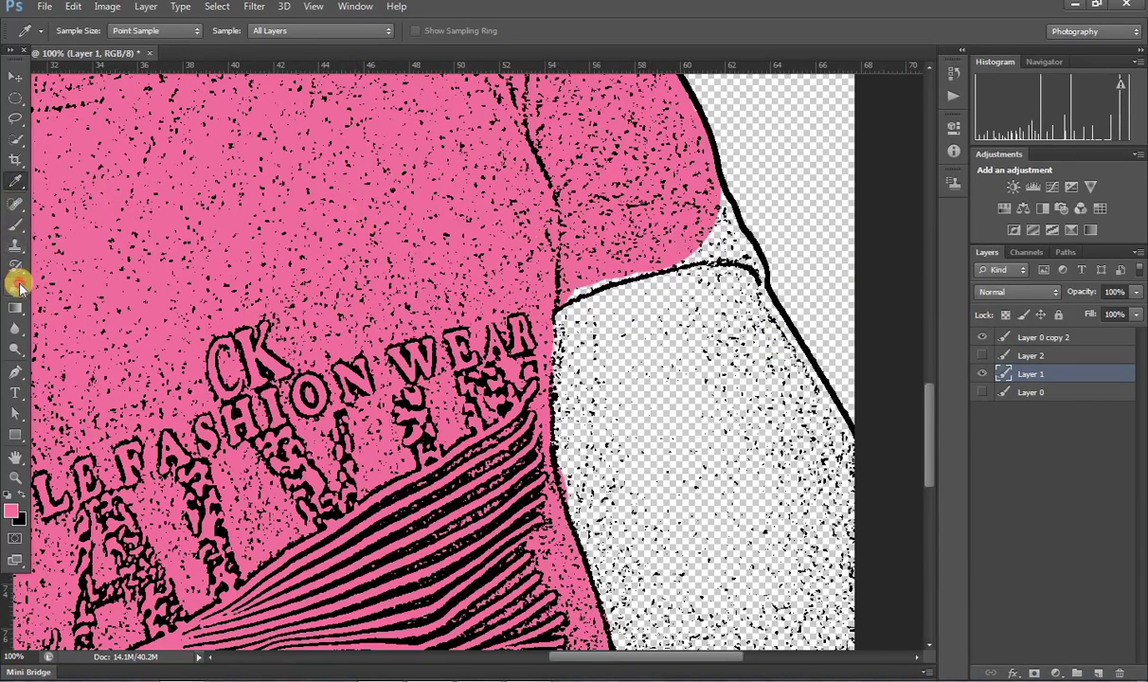
Paint pink into the white gaps under the shoulder and down the right sleeve edge
left_click(15, 245)
left_click(15, 224)
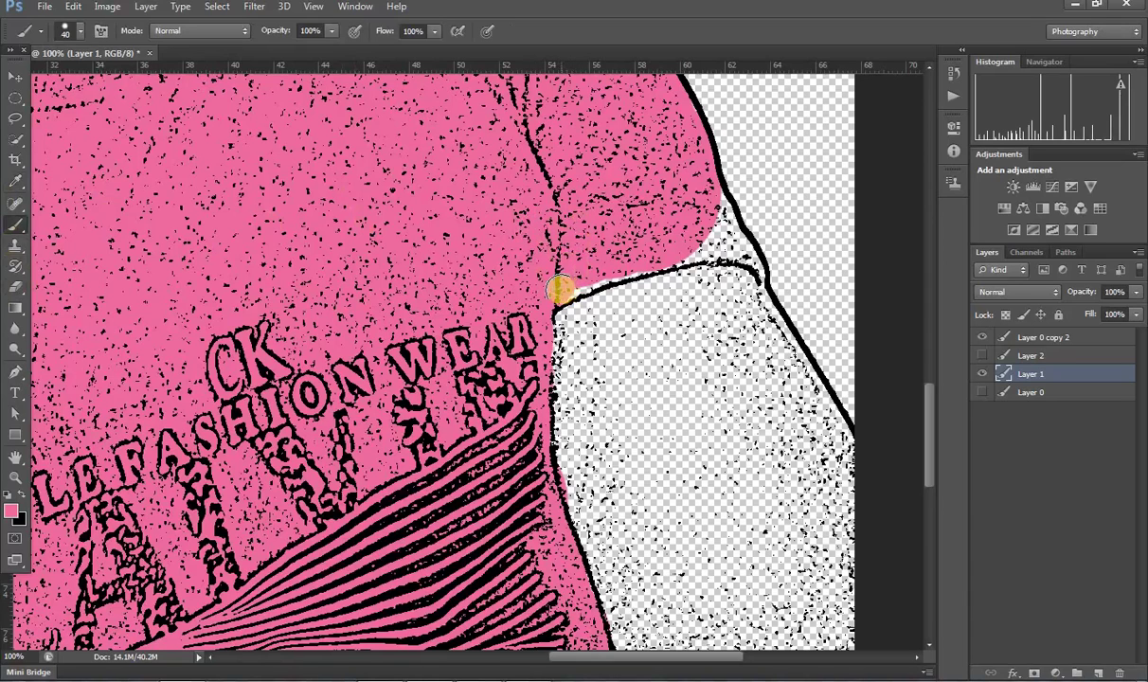
mouse_move(565, 285)
left_mouse_down()
mouse_move(641, 256)
mouse_move(722, 247)
mouse_move(714, 207)
mouse_move(739, 244)
left_mouse_up()
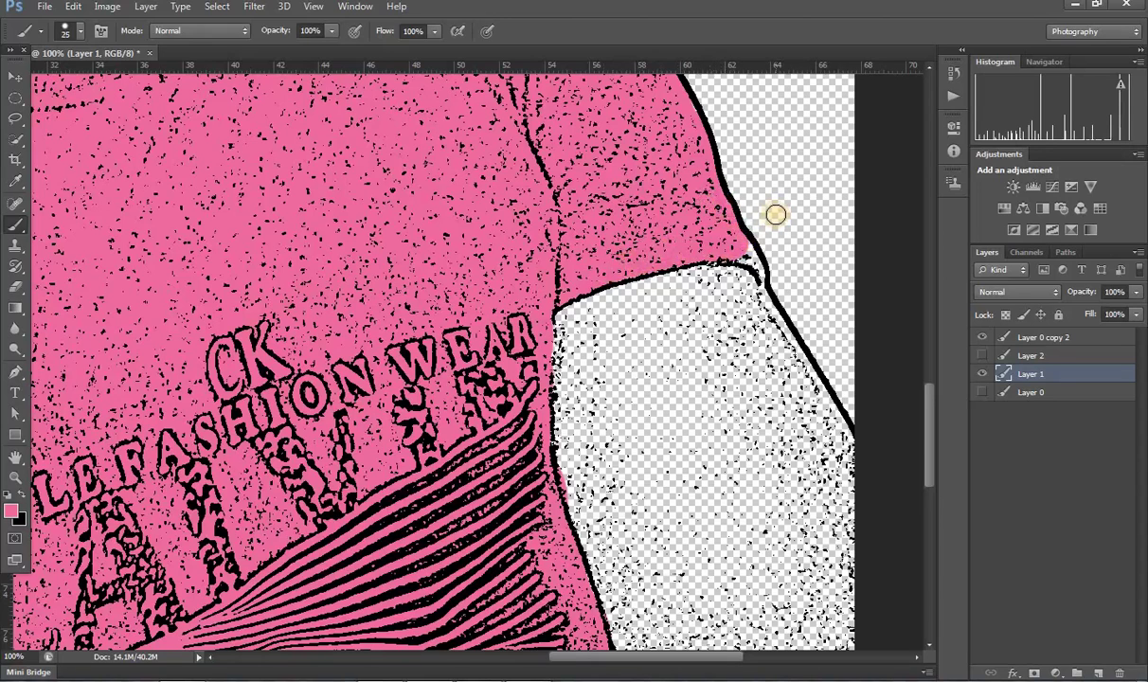
left_click(757, 245)
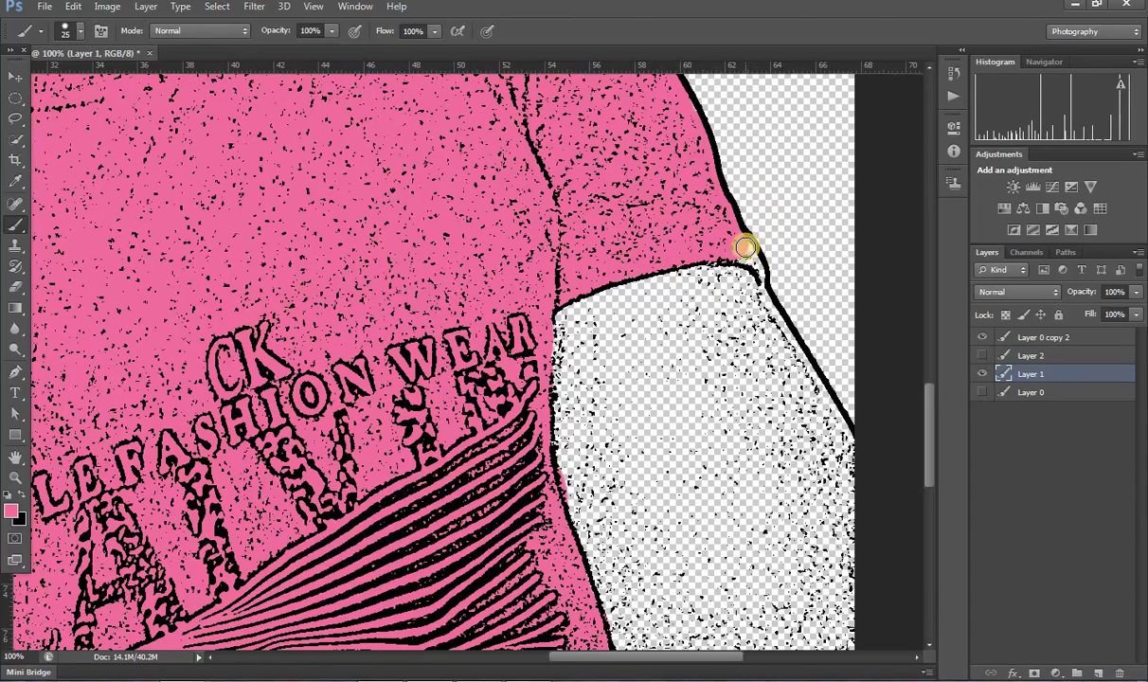
left_click_drag(745, 247, 753, 263)
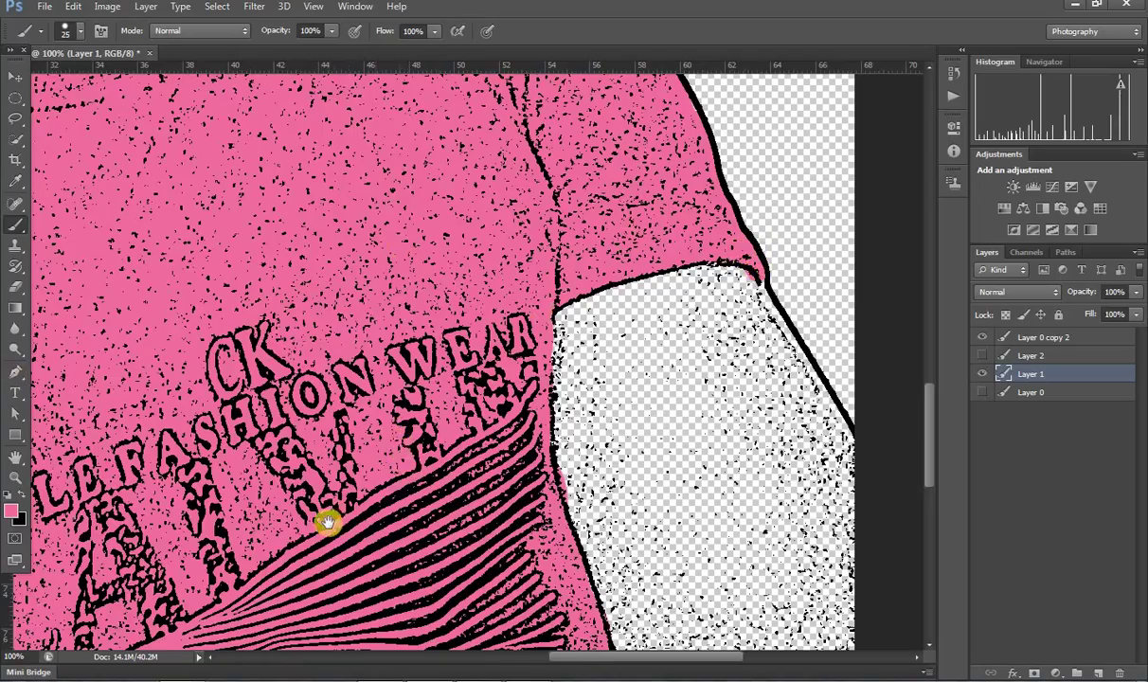
left_click_drag(328, 526, 353, 179)
left_click(641, 350)
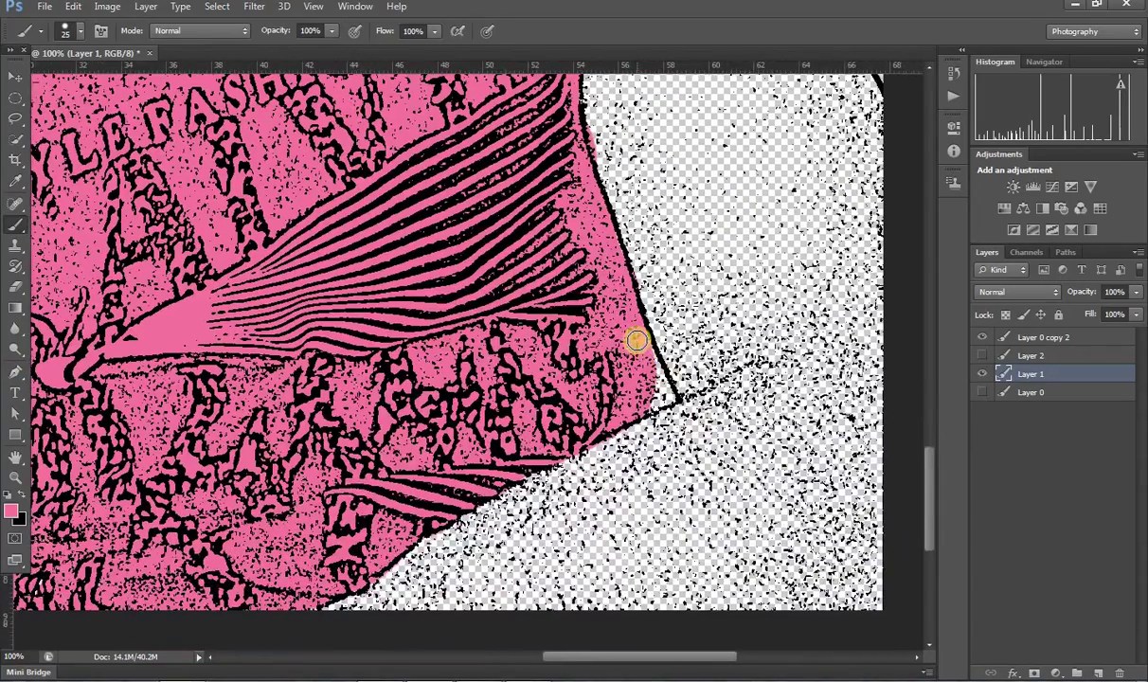
left_click_drag(642, 345, 664, 392)
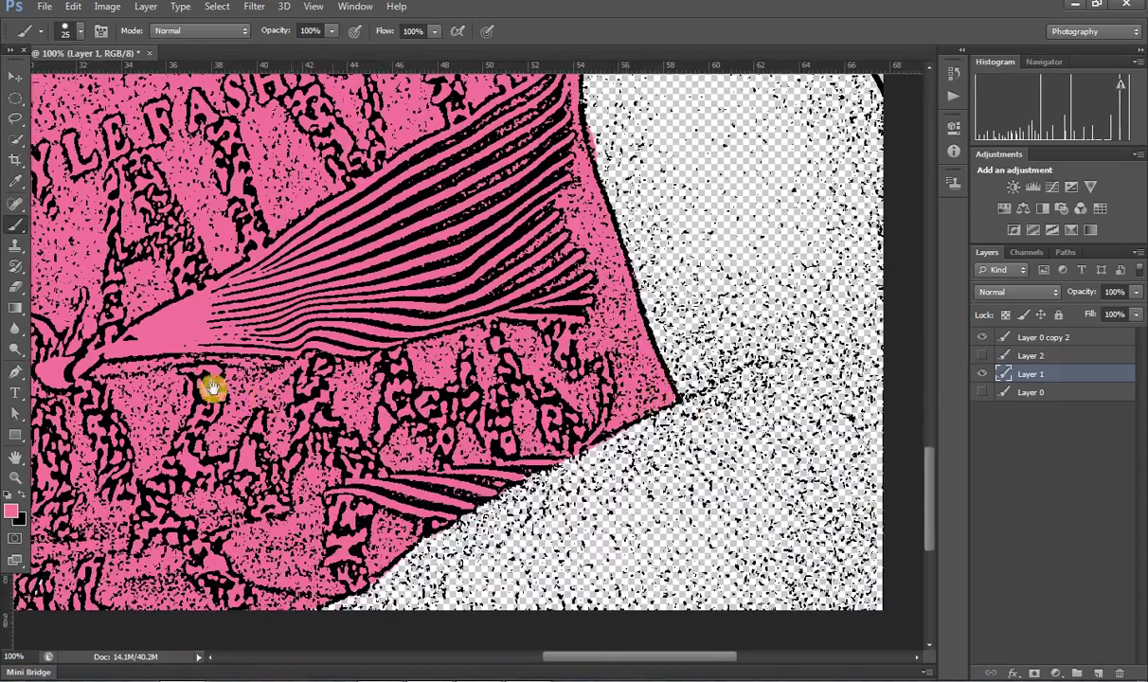
Paint pink along the left arm's top edge, then make Layer 2 visible again
mouse_move(210, 384)
left_mouse_down()
mouse_move(640, 303)
mouse_move(805, 485)
left_mouse_up()
scroll(805, 485, "up", 2)
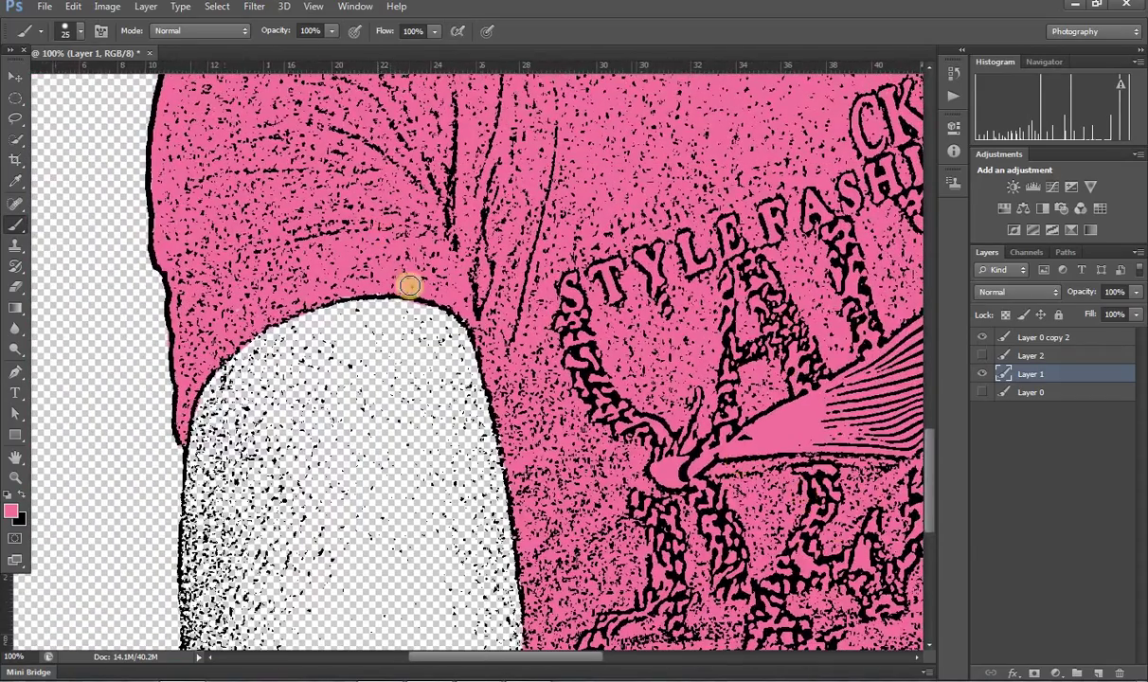
mouse_move(400, 284)
left_mouse_down()
mouse_move(256, 299)
mouse_move(282, 297)
left_mouse_up()
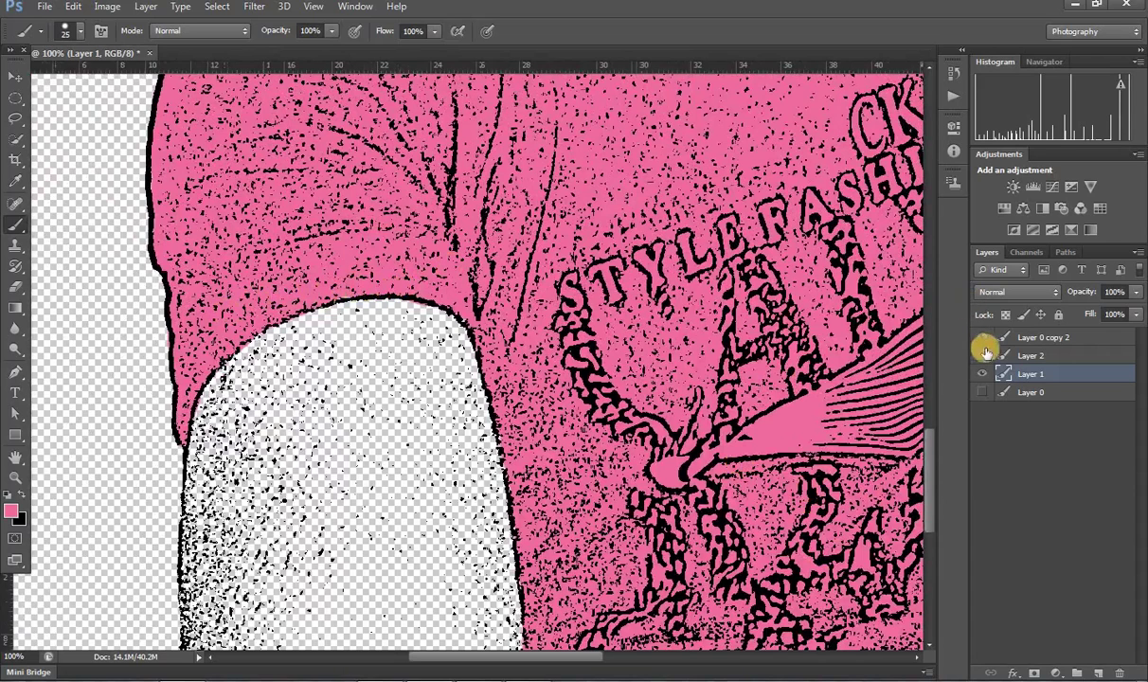
left_click(983, 392)
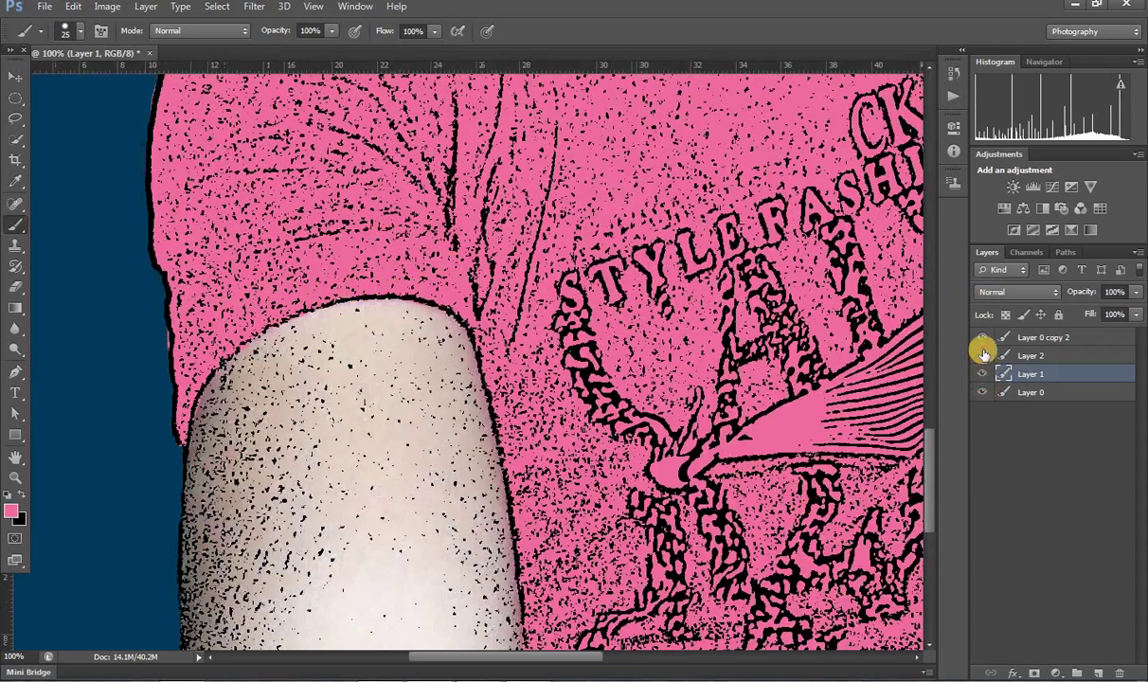
left_click(982, 356)
left_click(983, 392)
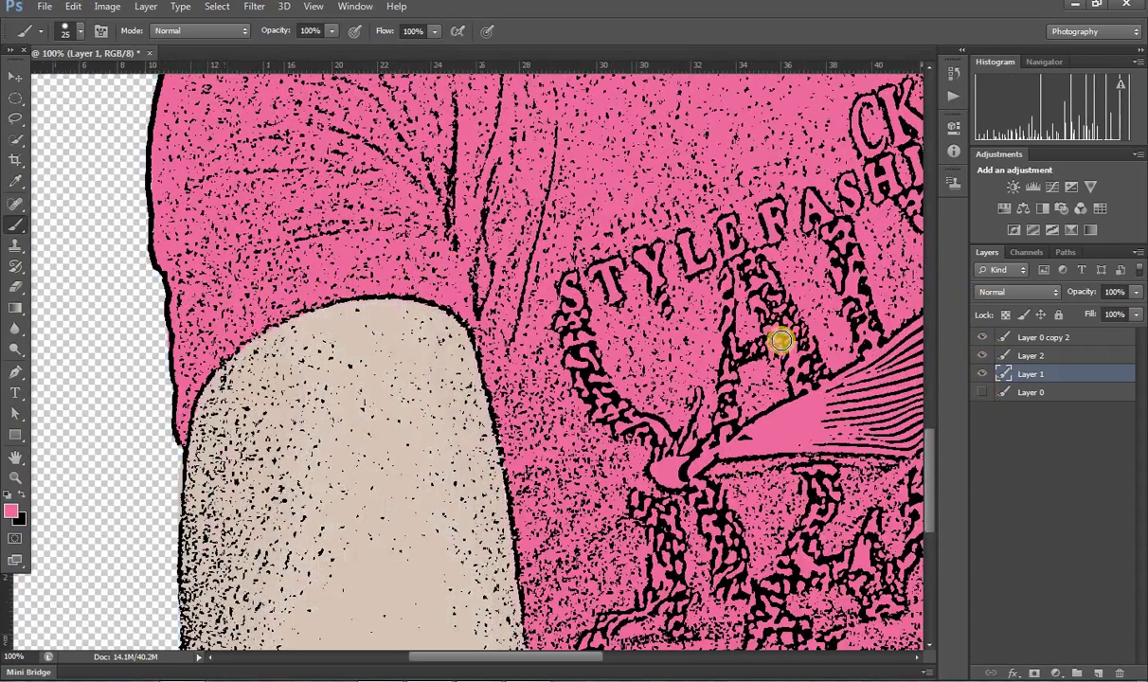
left_click(16, 477)
left_click(369, 301, "alt")
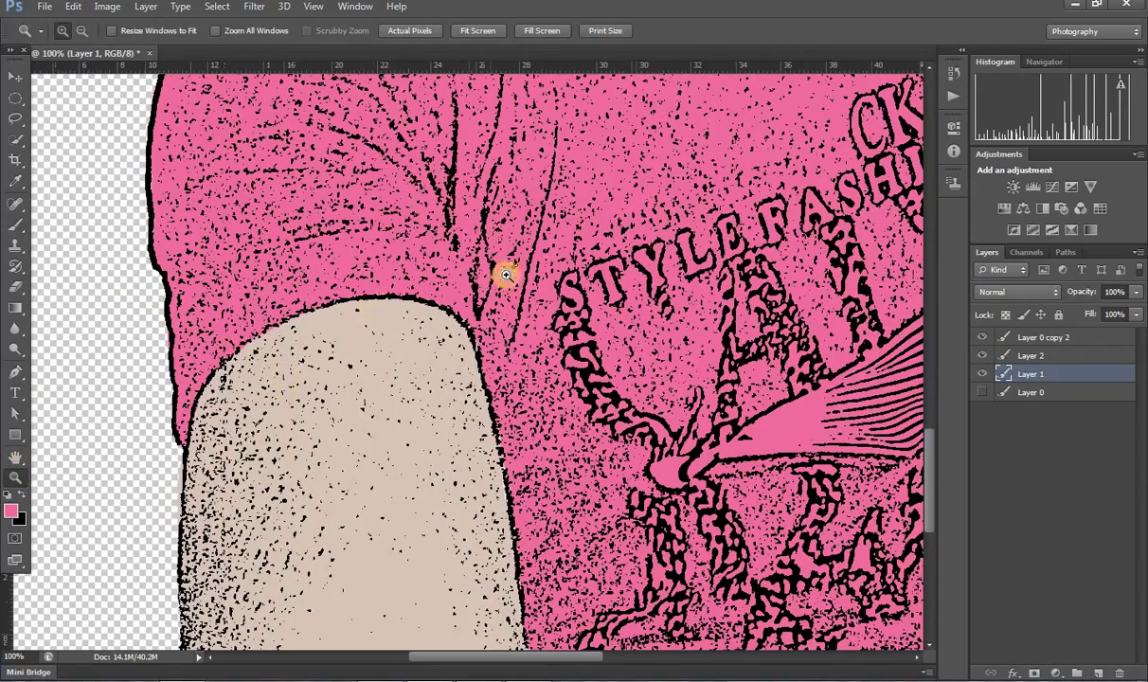
Zoom out to review the whole portrait, zoom in on the mouth, and open the foreground Color Picker
left_click(606, 251, "alt")
left_click(730, 255, "alt")
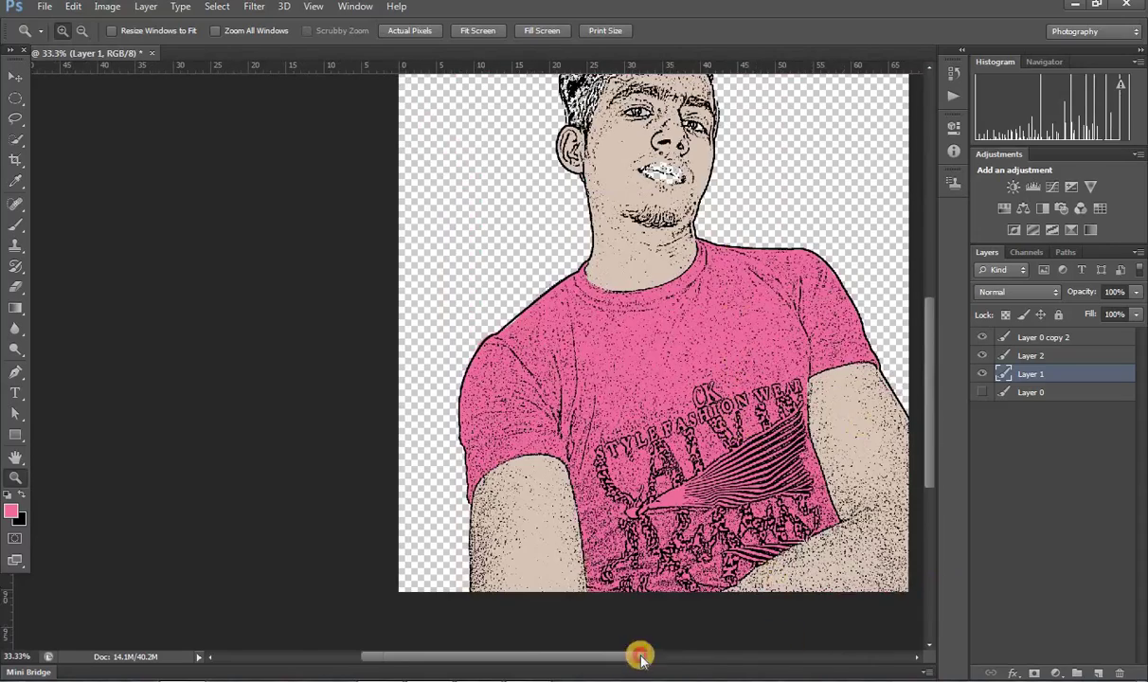
left_click_drag(638, 656, 678, 657)
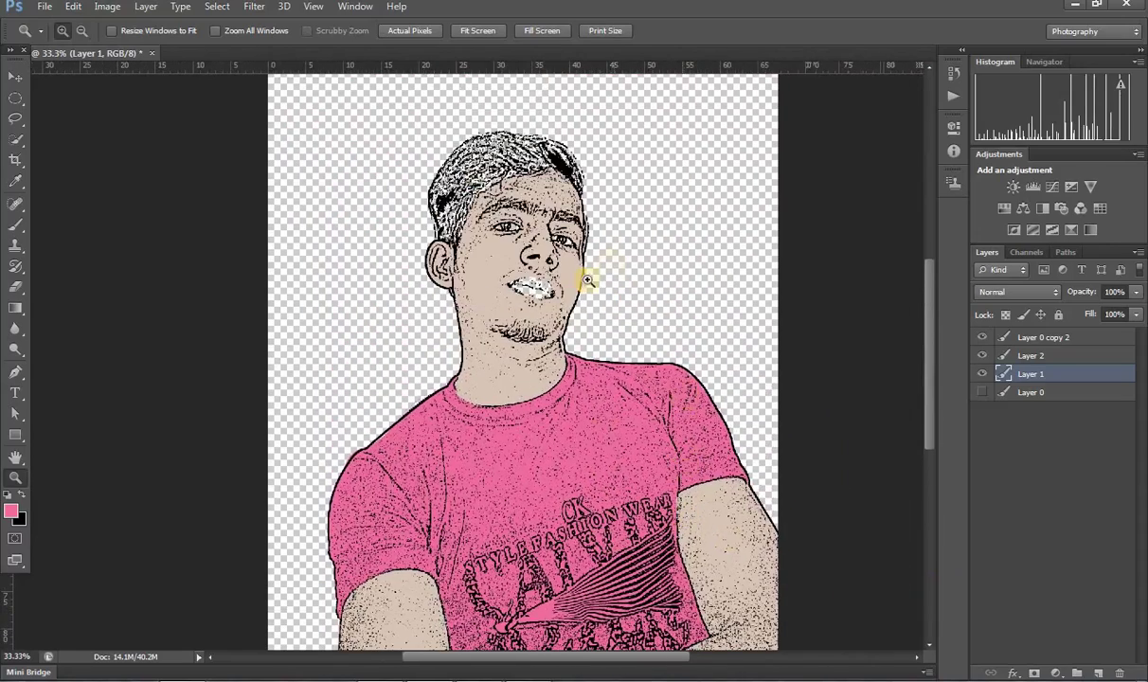
left_click(545, 277)
left_click(531, 279)
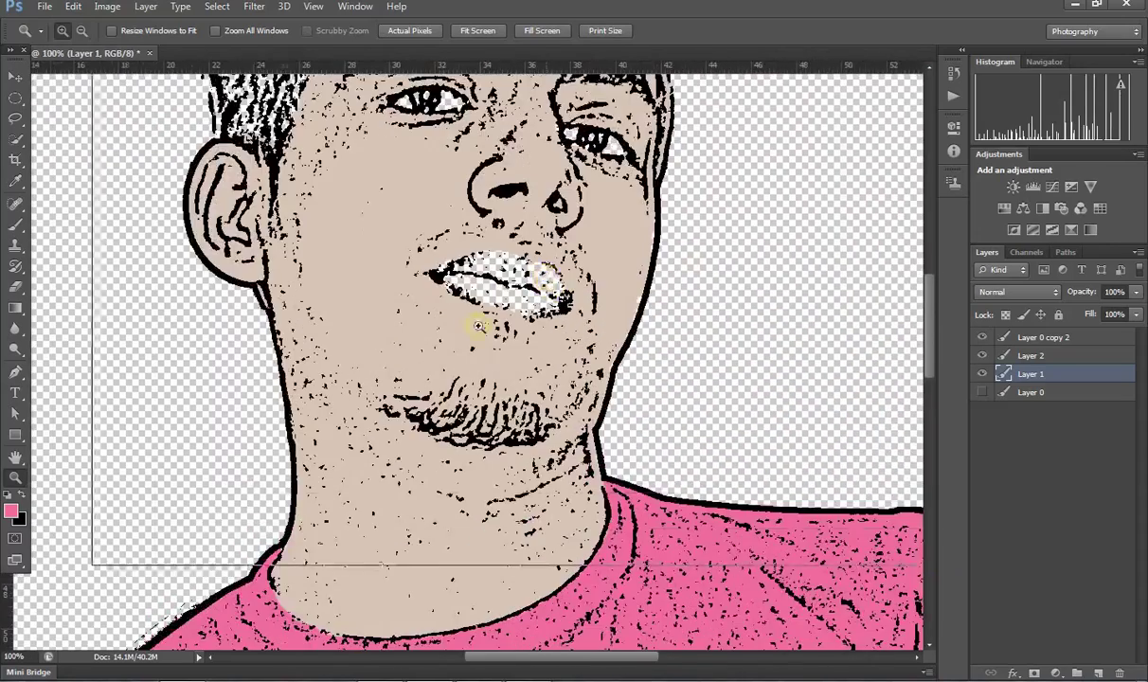
left_click(12, 514)
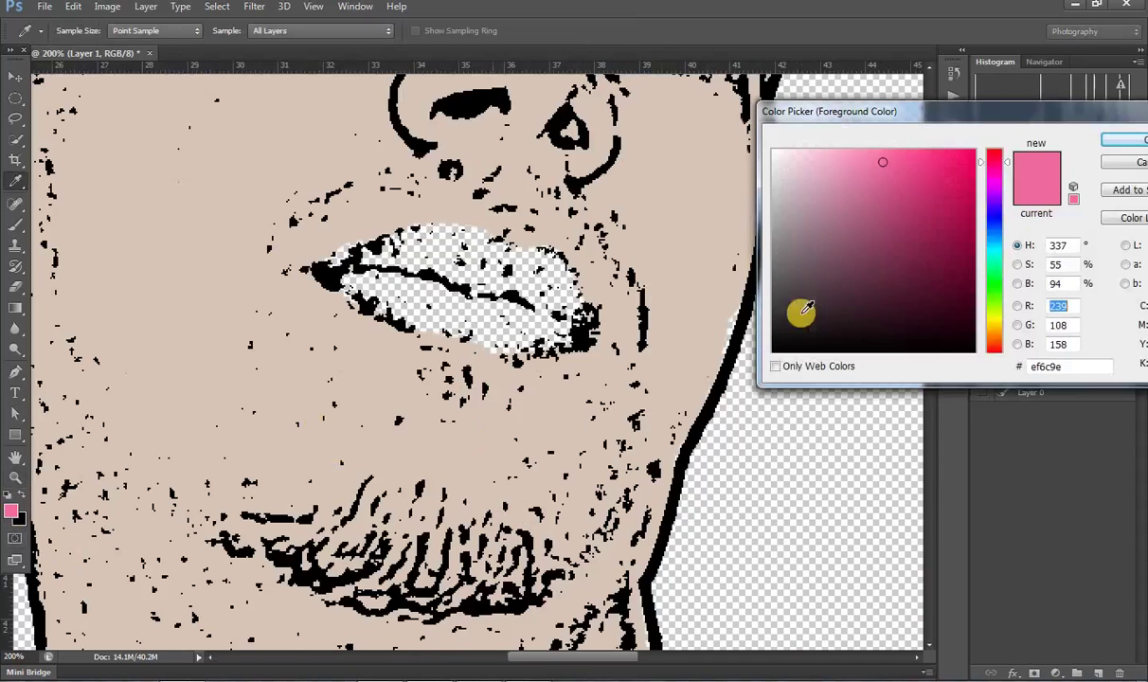
Set the foreground colour to pure red and add a new layer above the skin layer
left_click(973, 150)
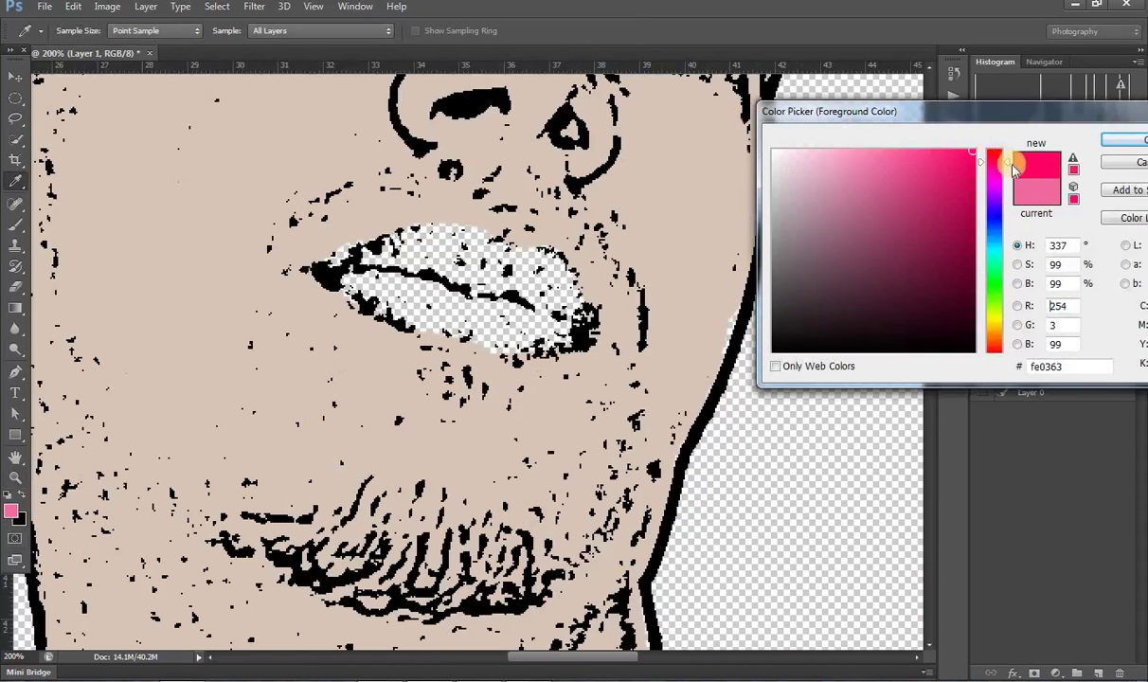
left_click_drag(1001, 163, 1001, 135)
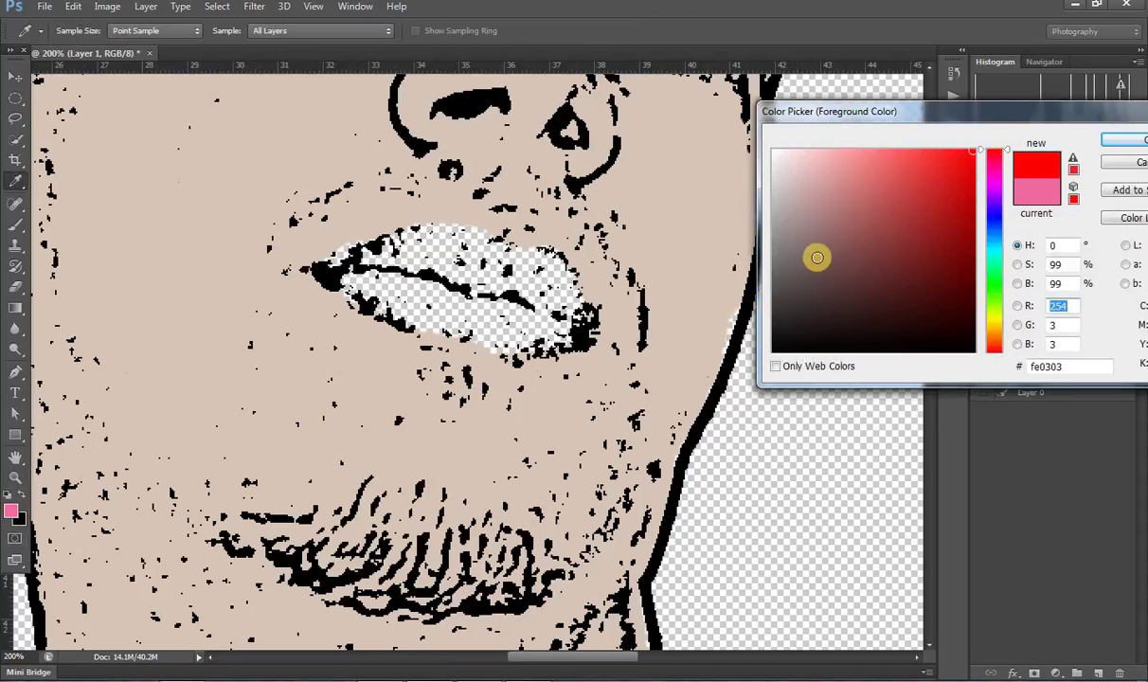
left_click(1129, 142)
key("z")
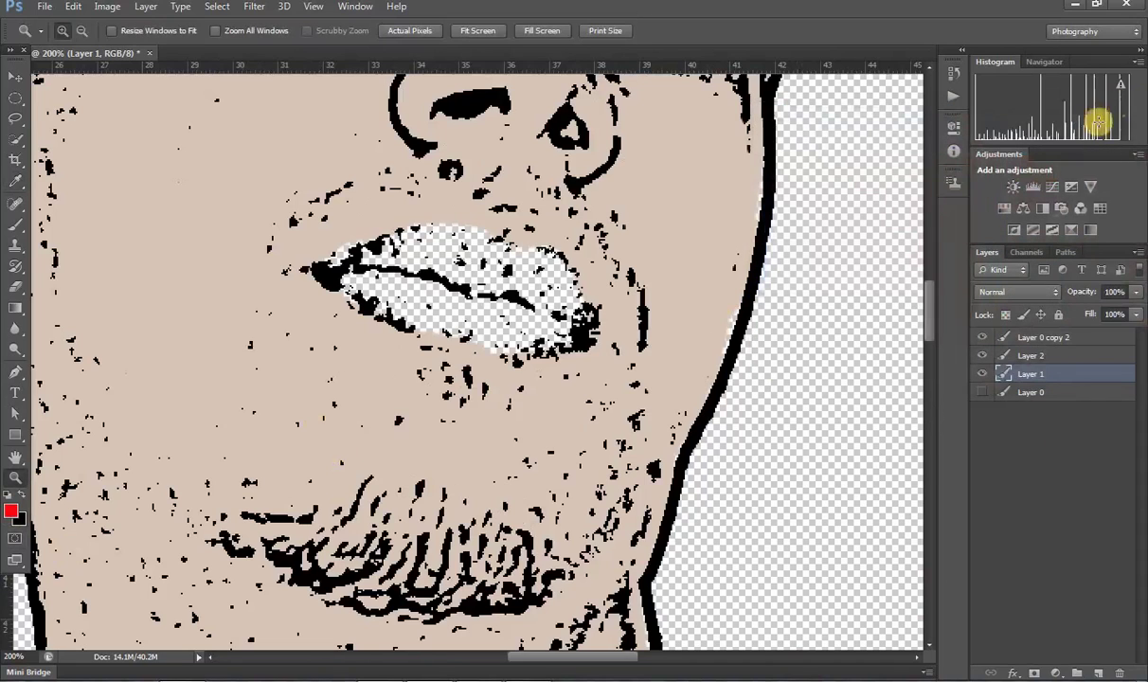
left_click(1039, 353)
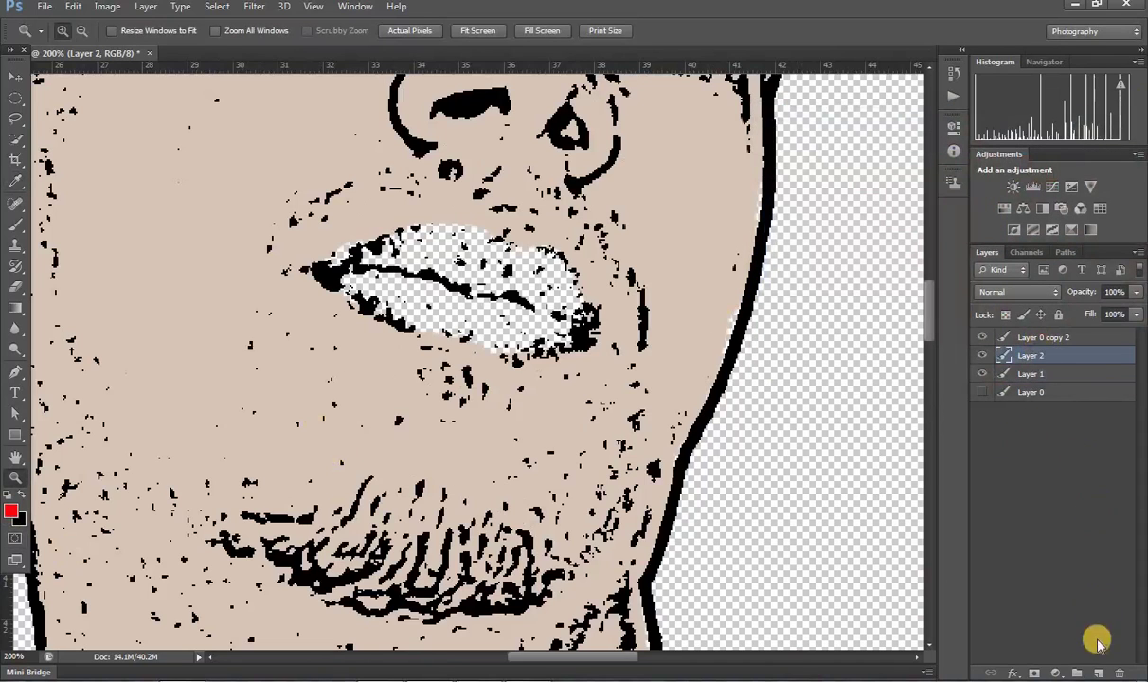
left_click(1098, 673)
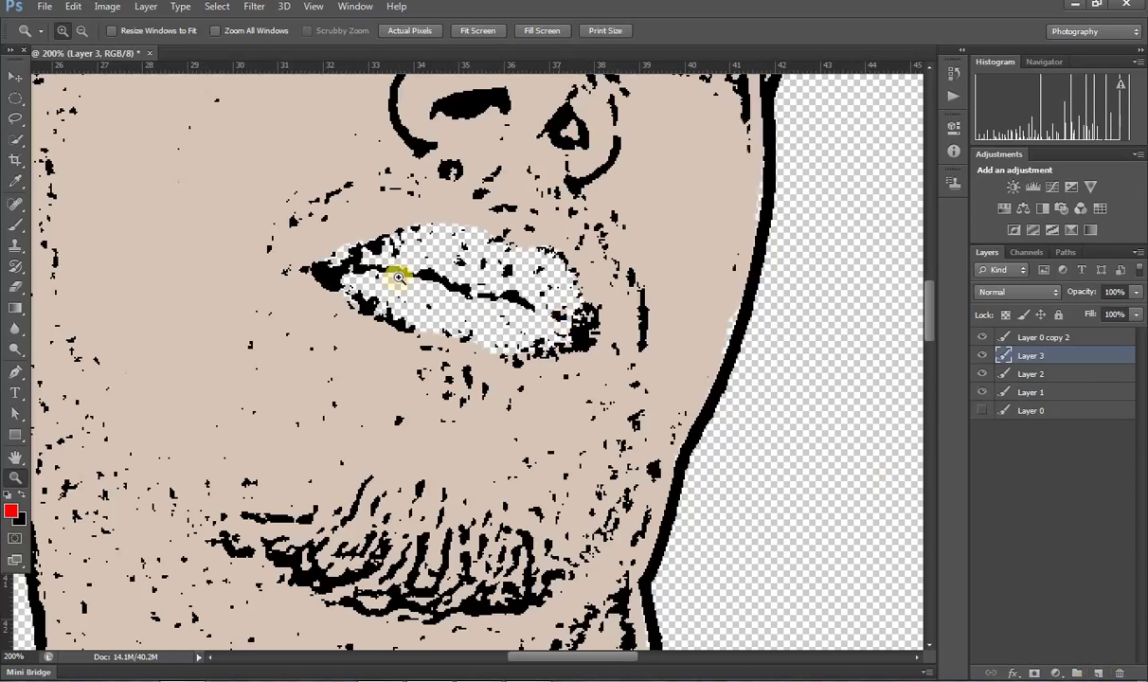
Brush red over the lips on Layer 3 and lower its opacity to 91%
left_click(14, 225)
mouse_move(563, 311)
left_mouse_down()
mouse_move(530, 257)
mouse_move(485, 256)
mouse_move(453, 237)
mouse_move(341, 264)
mouse_move(341, 277)
mouse_move(396, 307)
mouse_move(494, 333)
mouse_move(546, 327)
mouse_move(524, 305)
mouse_move(418, 264)
mouse_move(384, 272)
mouse_move(505, 274)
mouse_move(535, 291)
mouse_move(429, 287)
mouse_move(547, 286)
mouse_move(543, 276)
mouse_move(523, 305)
mouse_move(549, 316)
left_mouse_up()
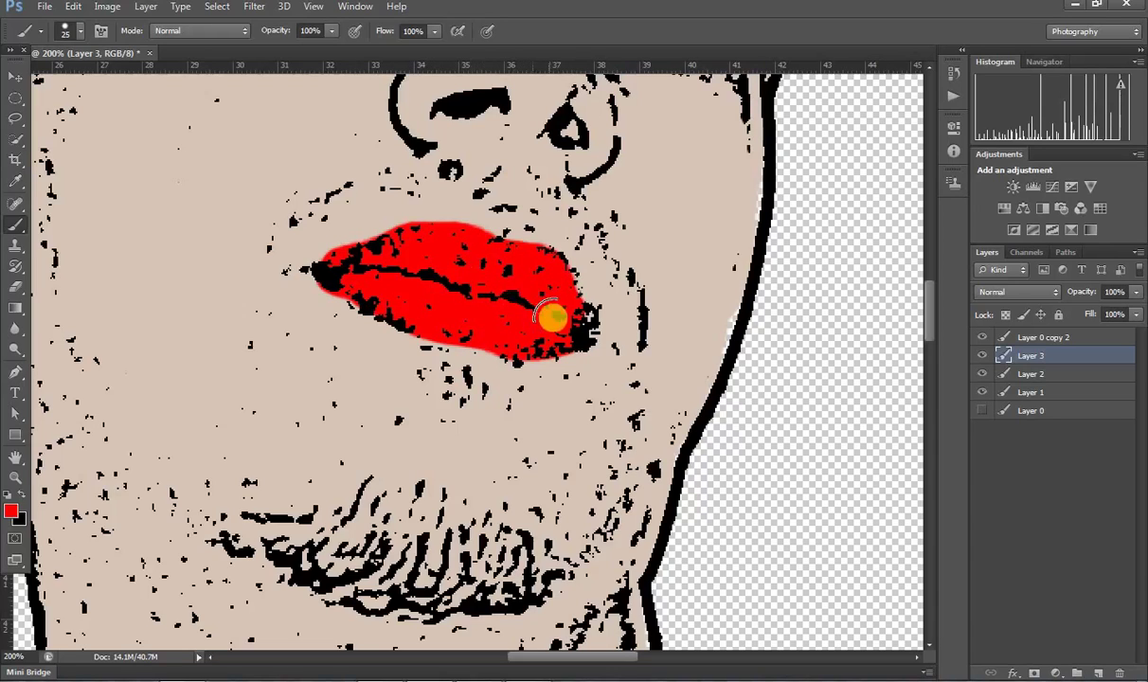
left_click(1138, 292)
left_click_drag(1136, 311, 1130, 311)
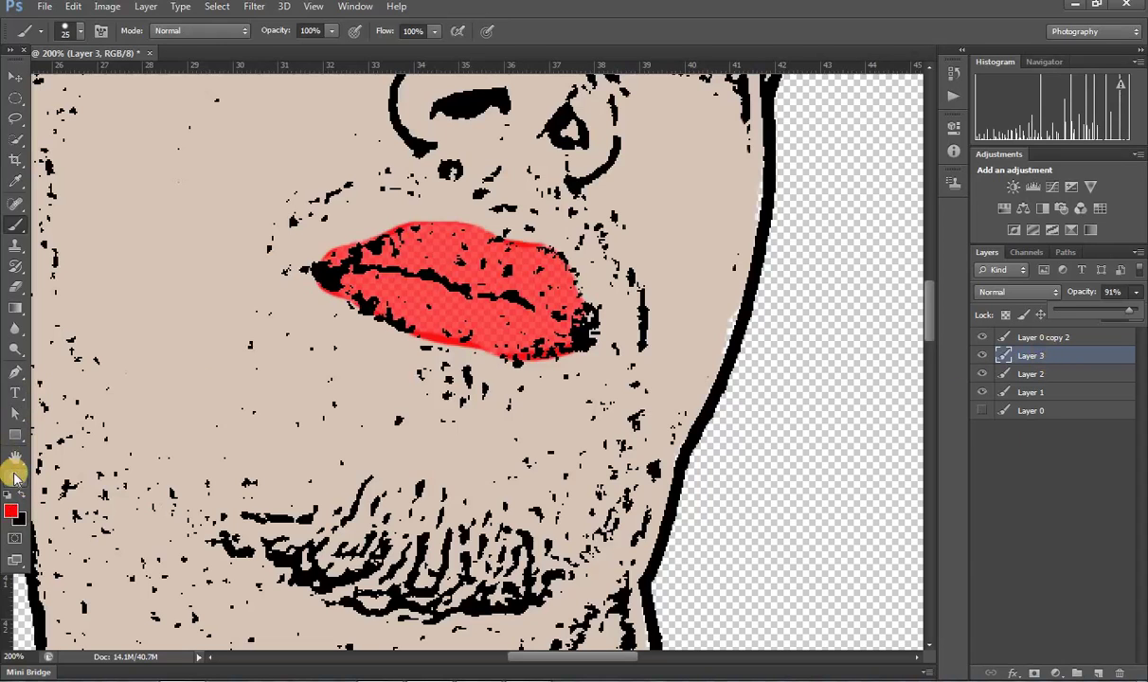
scroll(488, 322, "up", 2)
scroll(490, 272, "up", 5)
scroll(474, 318, "up", 1)
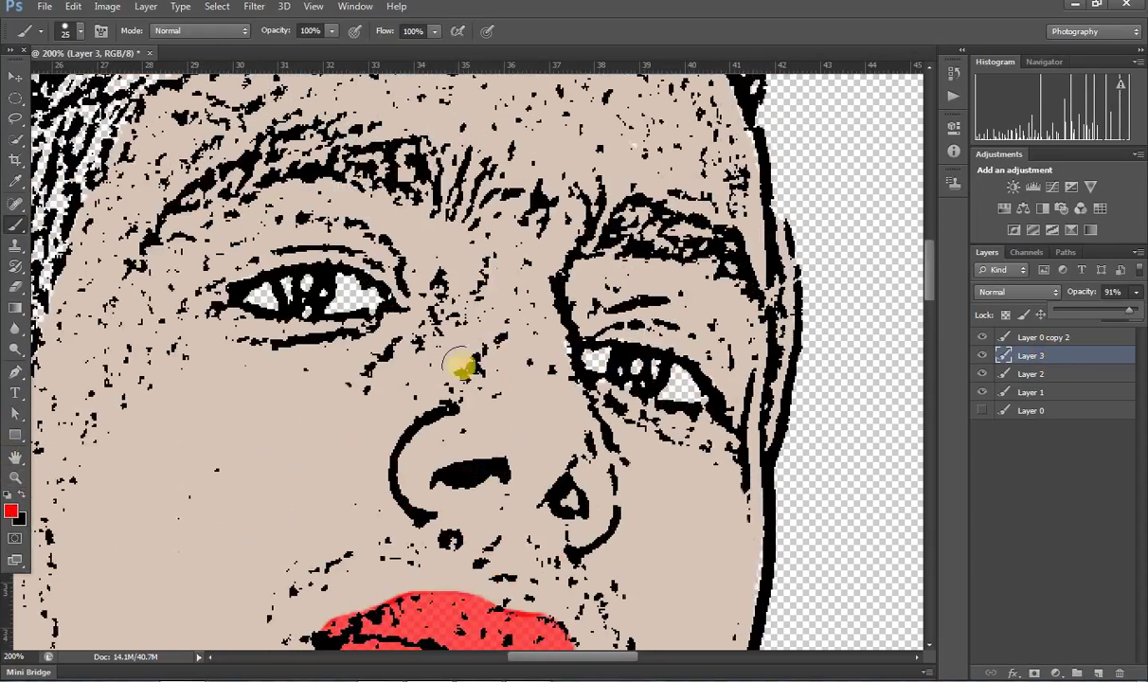
Add a new layer, set the foreground to near-white #fffbfb, and paint the right eye's white
left_click(1098, 672)
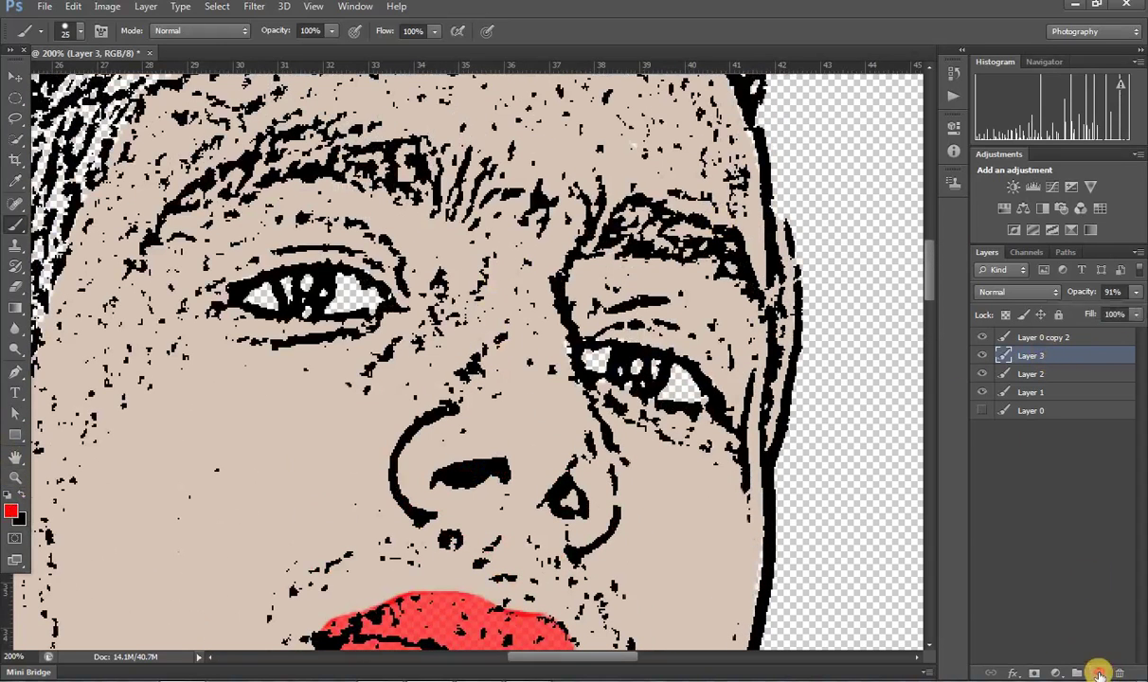
left_click(11, 512)
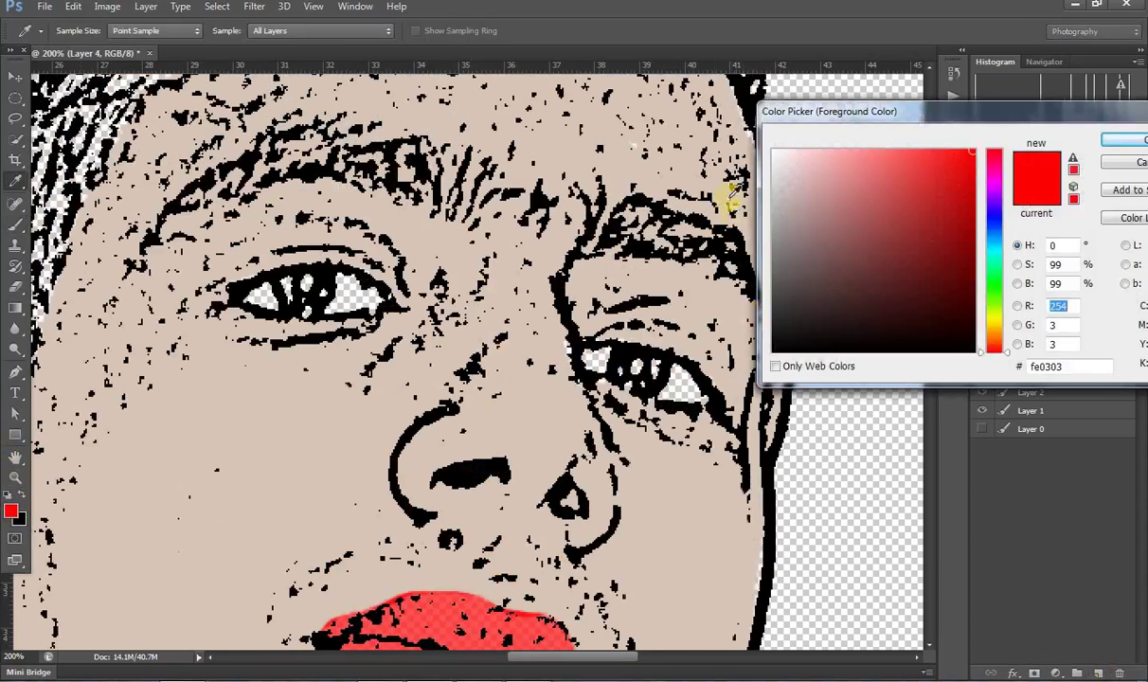
left_click(775, 150)
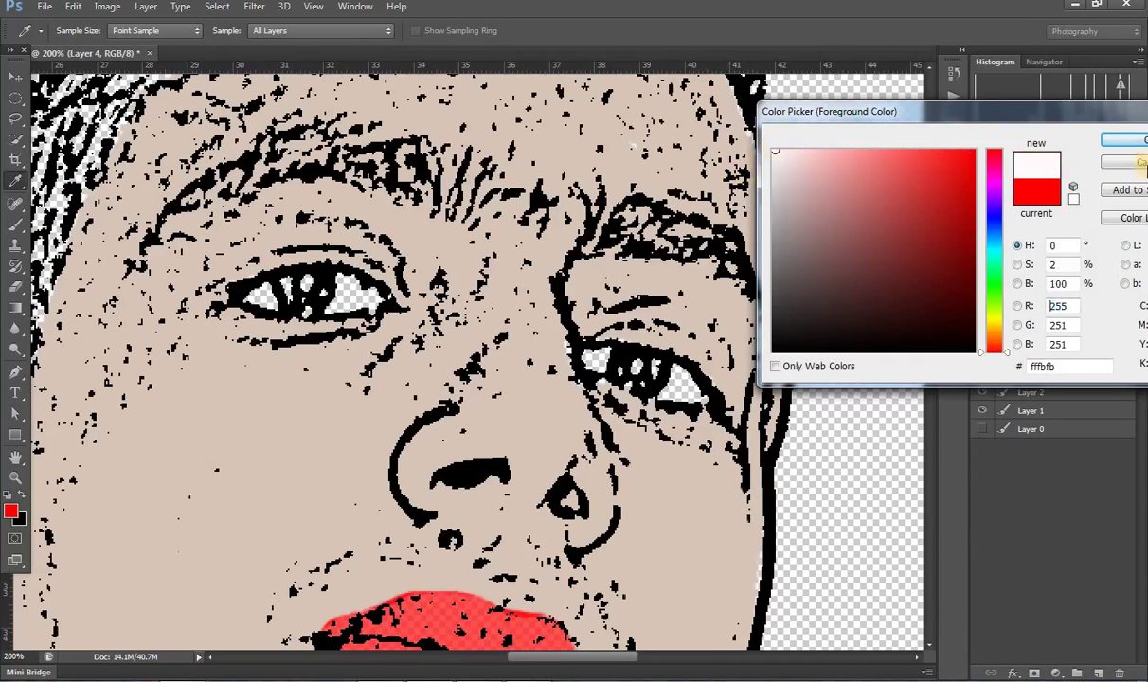
left_click(1123, 140)
left_click(701, 401)
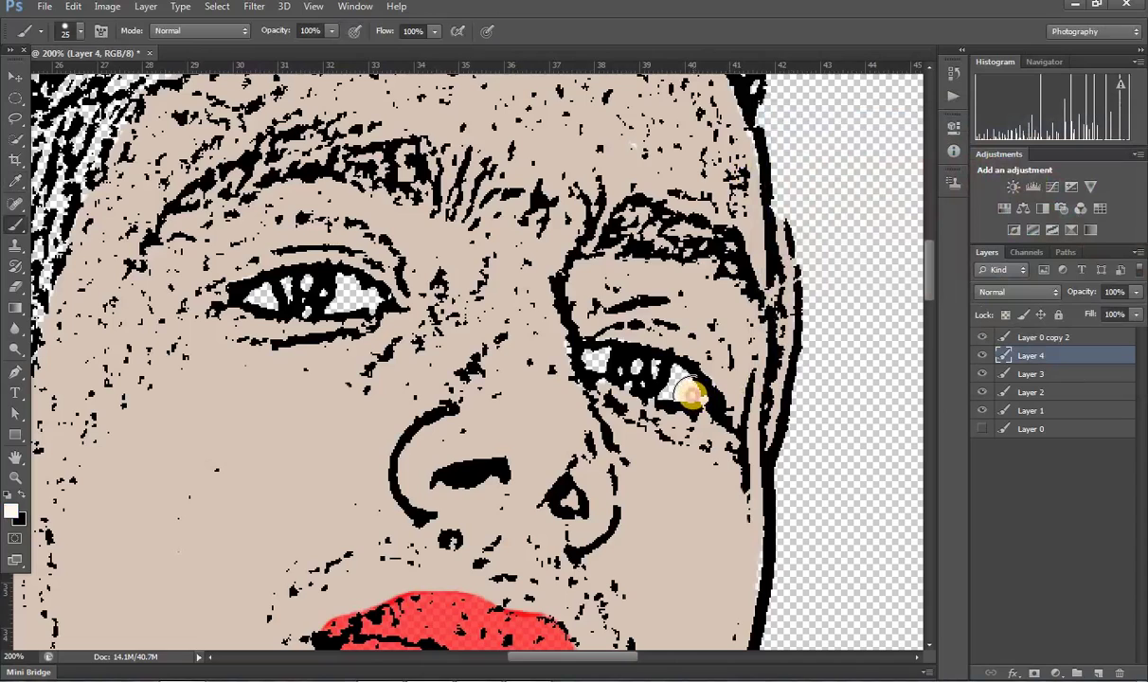
left_click_drag(691, 396, 579, 358)
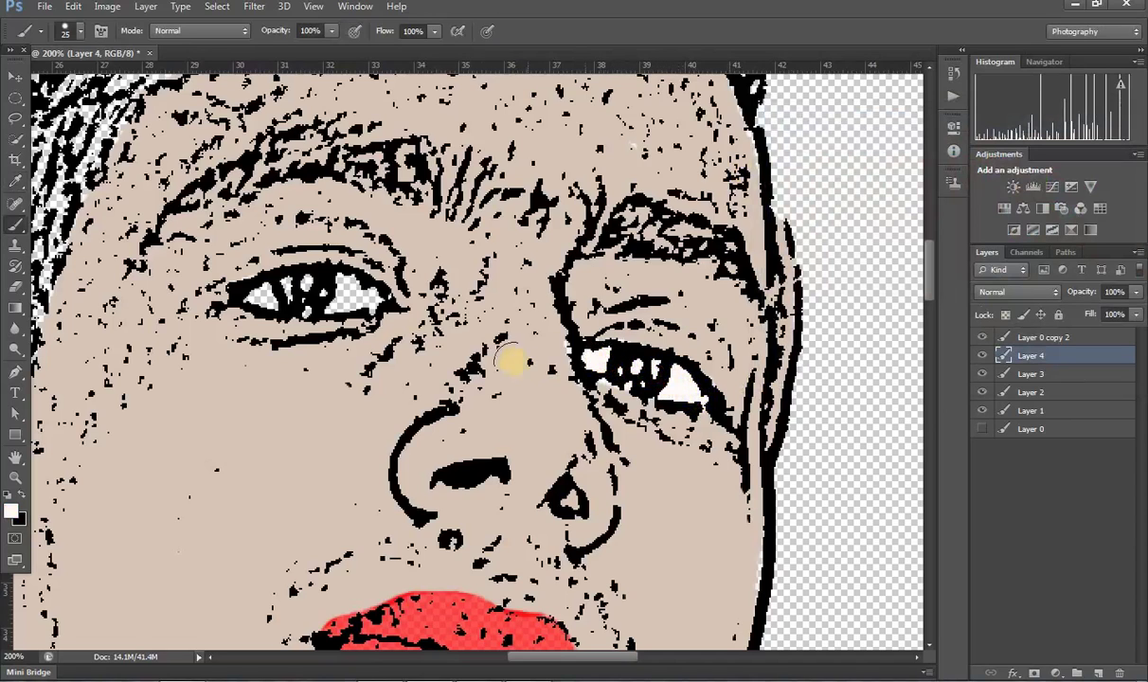
Fill the left eye with white, undoing and redoing one stroke, then zoom out
left_click(377, 304)
left_click_drag(375, 301, 275, 289)
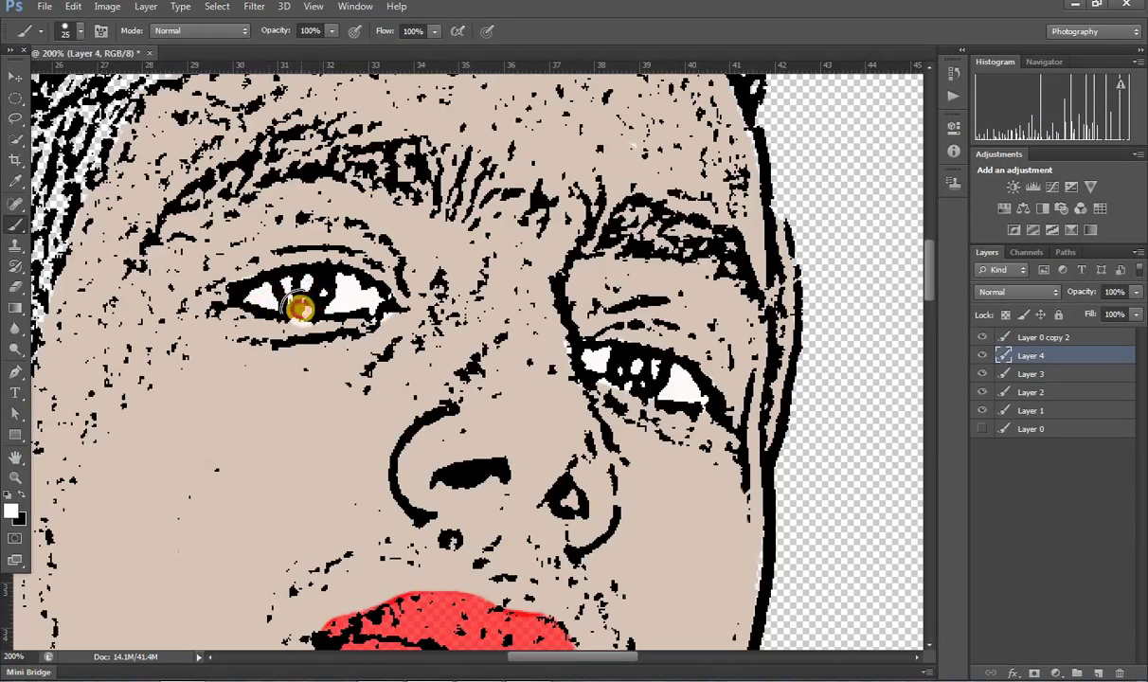
left_click_drag(275, 289, 302, 293)
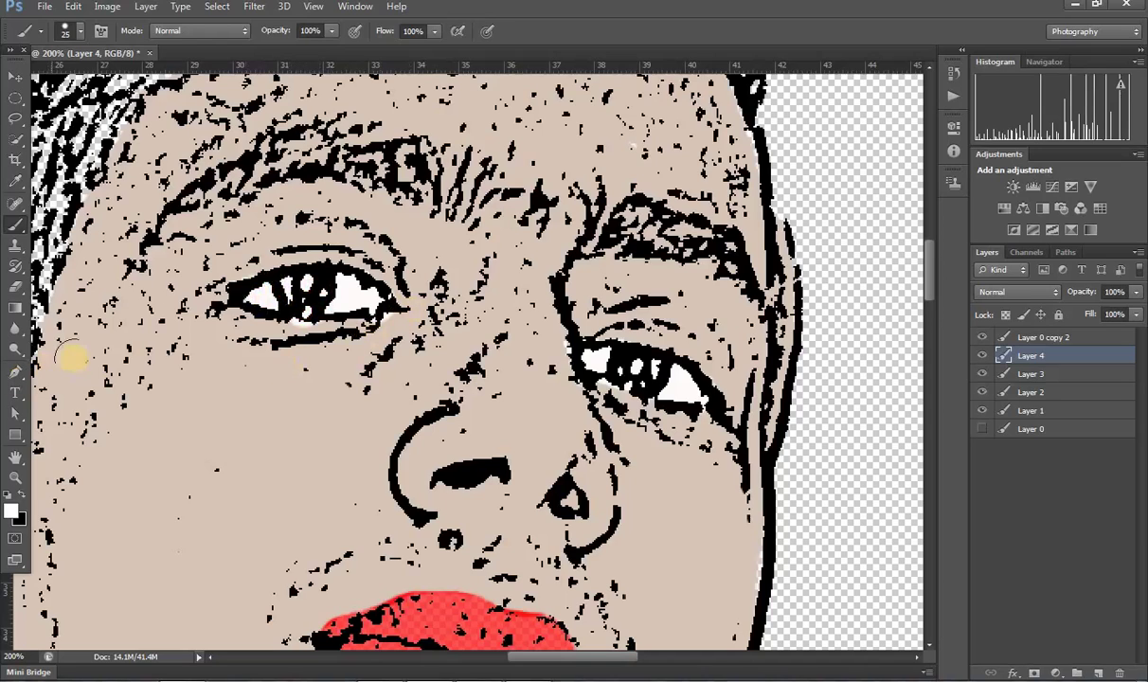
key("ctrl+z")
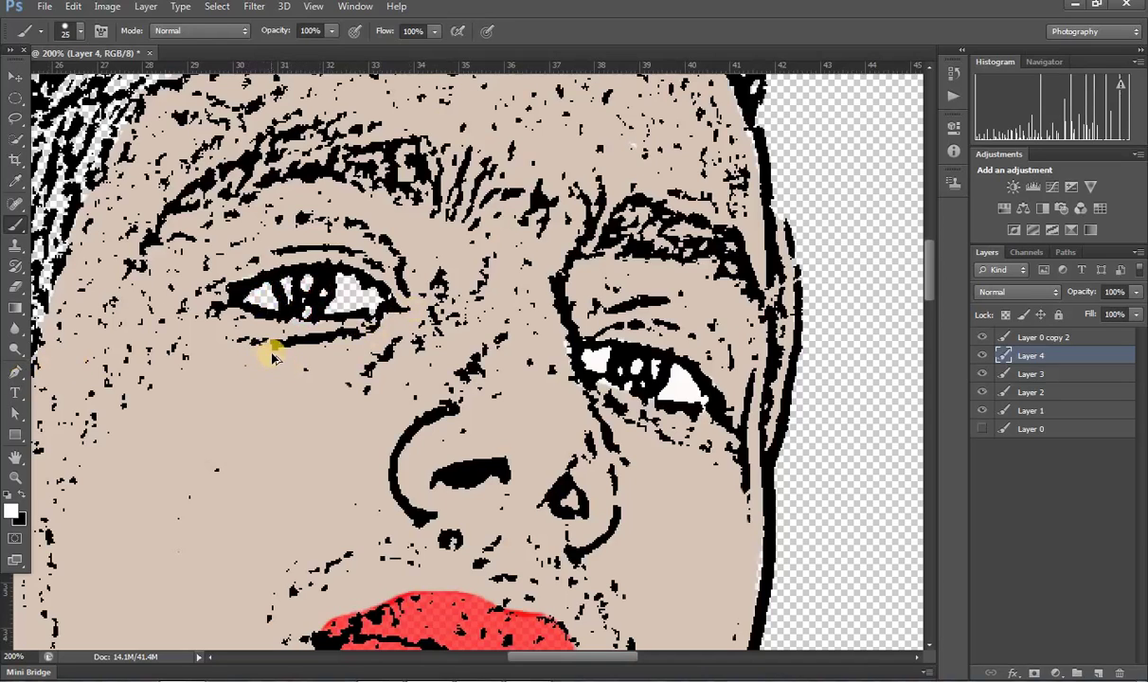
left_click_drag(369, 297, 276, 292)
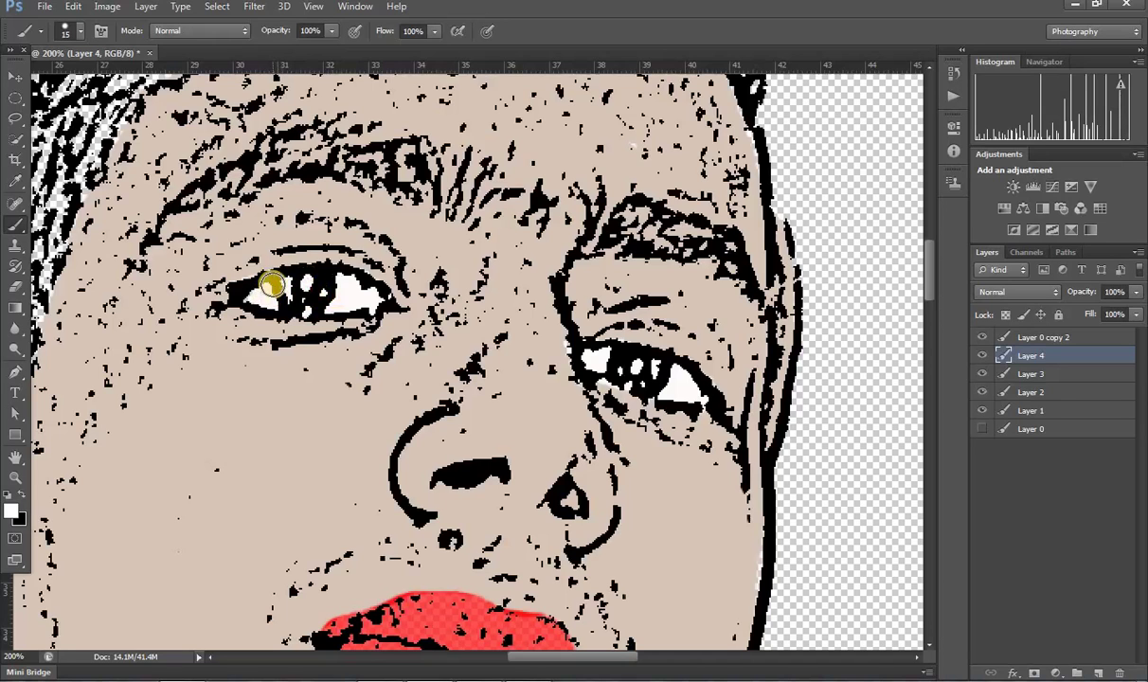
left_click_drag(269, 294, 248, 298)
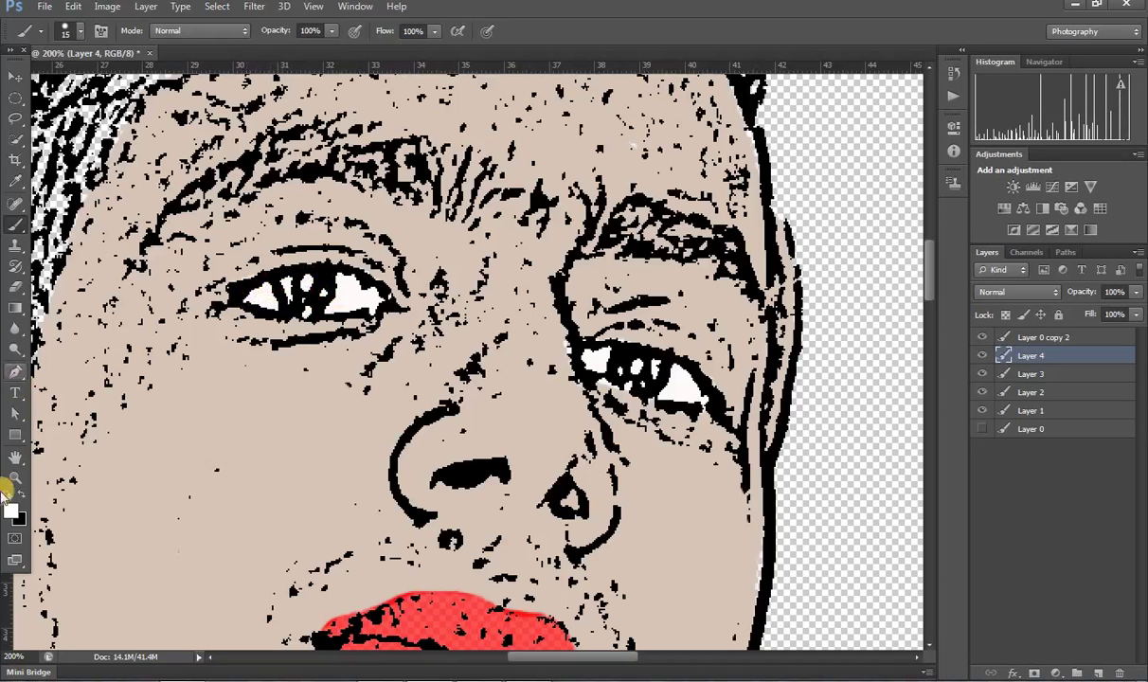
left_click(15, 477)
left_click(654, 212, "alt")
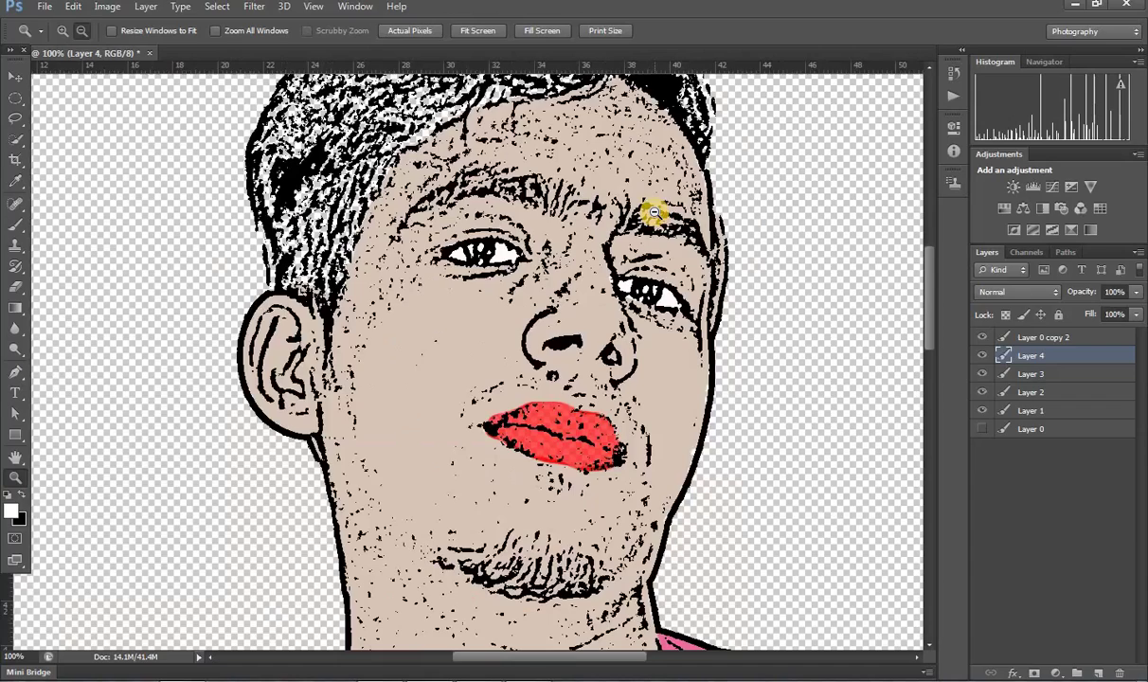
left_click(652, 210, "alt")
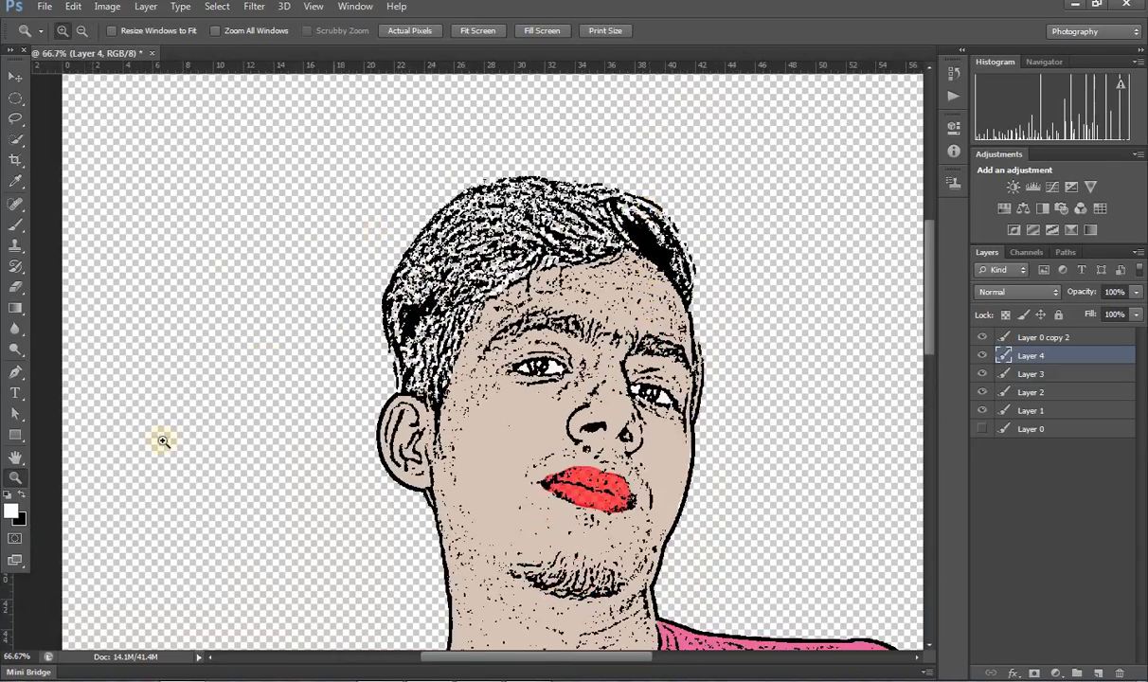
Set the foreground to light grey #b0afaf and brush it over the hair's white gaps
left_click(13, 512)
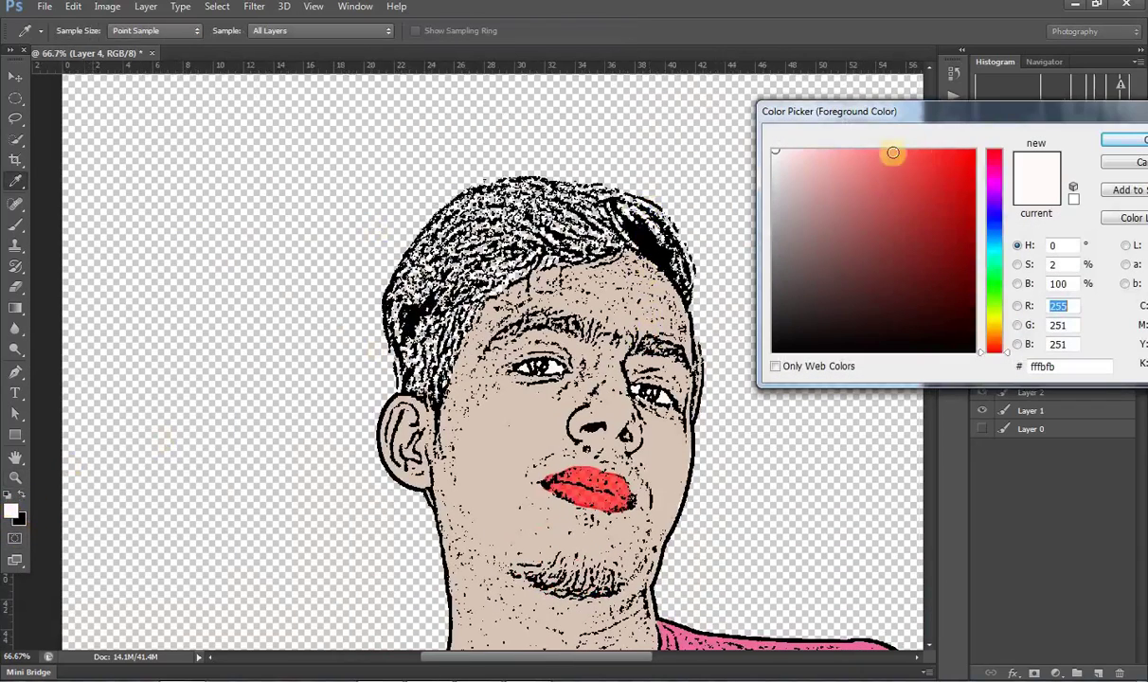
left_click(774, 226)
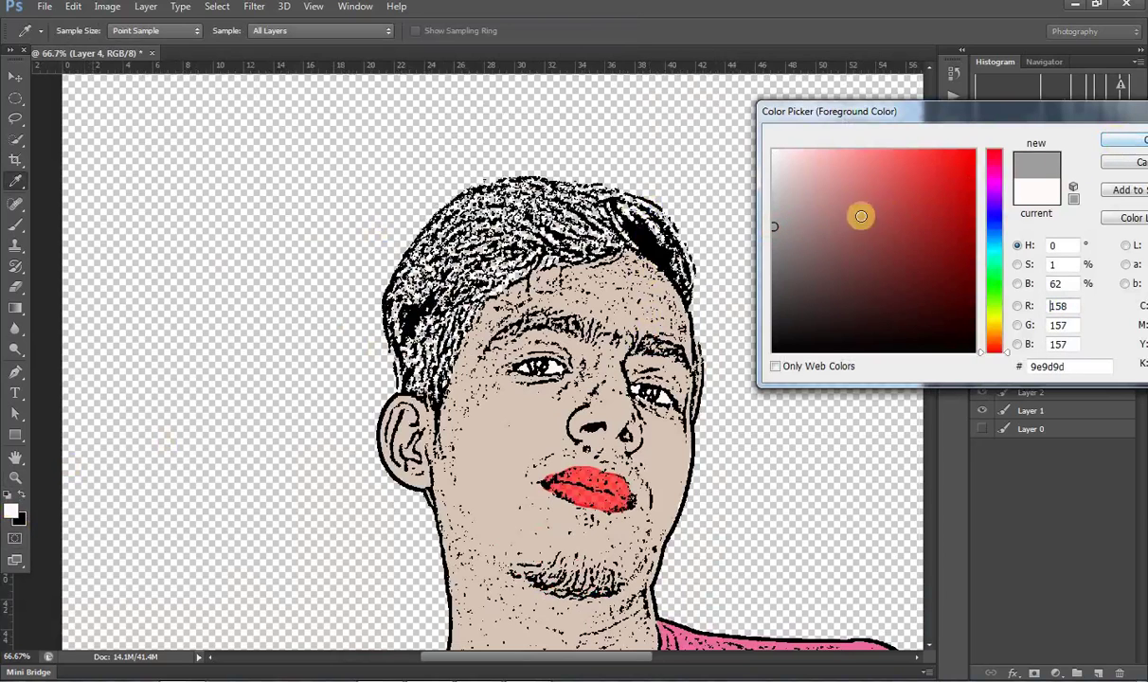
left_click(774, 212)
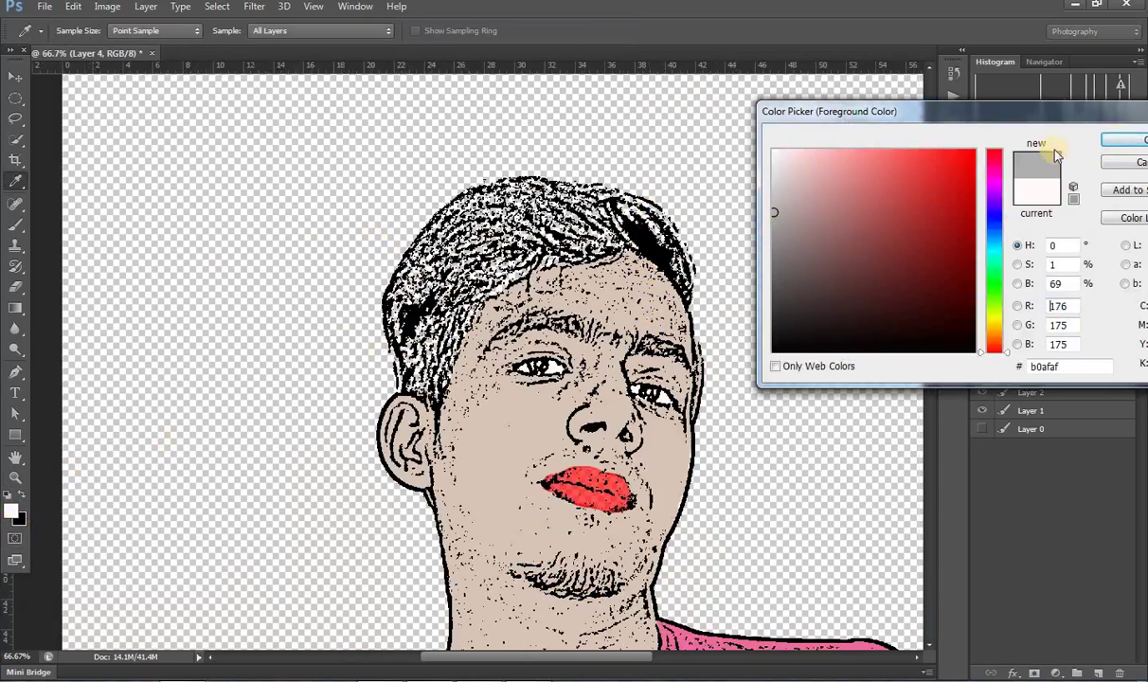
left_click(1112, 142)
key("z")
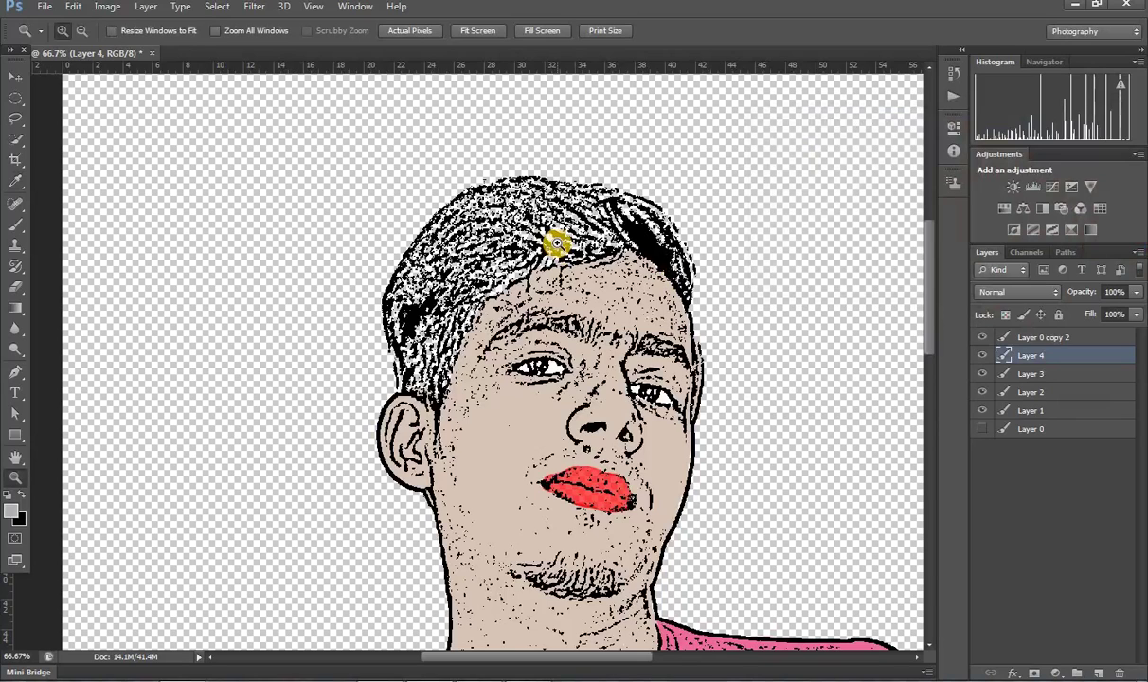
left_click(15, 225)
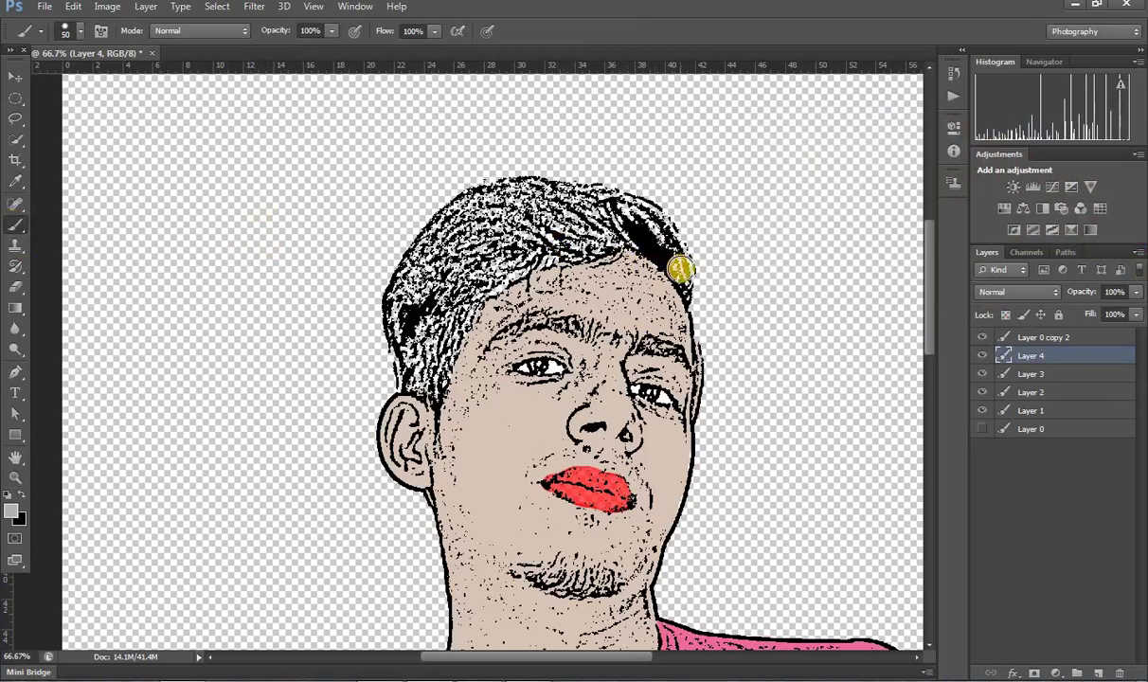
mouse_move(681, 270)
left_mouse_down()
mouse_move(649, 212)
mouse_move(585, 190)
mouse_move(491, 196)
mouse_move(405, 278)
mouse_move(397, 315)
mouse_move(409, 373)
mouse_move(423, 383)
mouse_move(486, 272)
mouse_move(634, 235)
mouse_move(479, 218)
mouse_move(508, 238)
mouse_move(426, 274)
mouse_move(426, 317)
mouse_move(405, 365)
mouse_move(467, 201)
mouse_move(667, 254)
mouse_move(654, 226)
mouse_move(597, 200)
left_mouse_up()
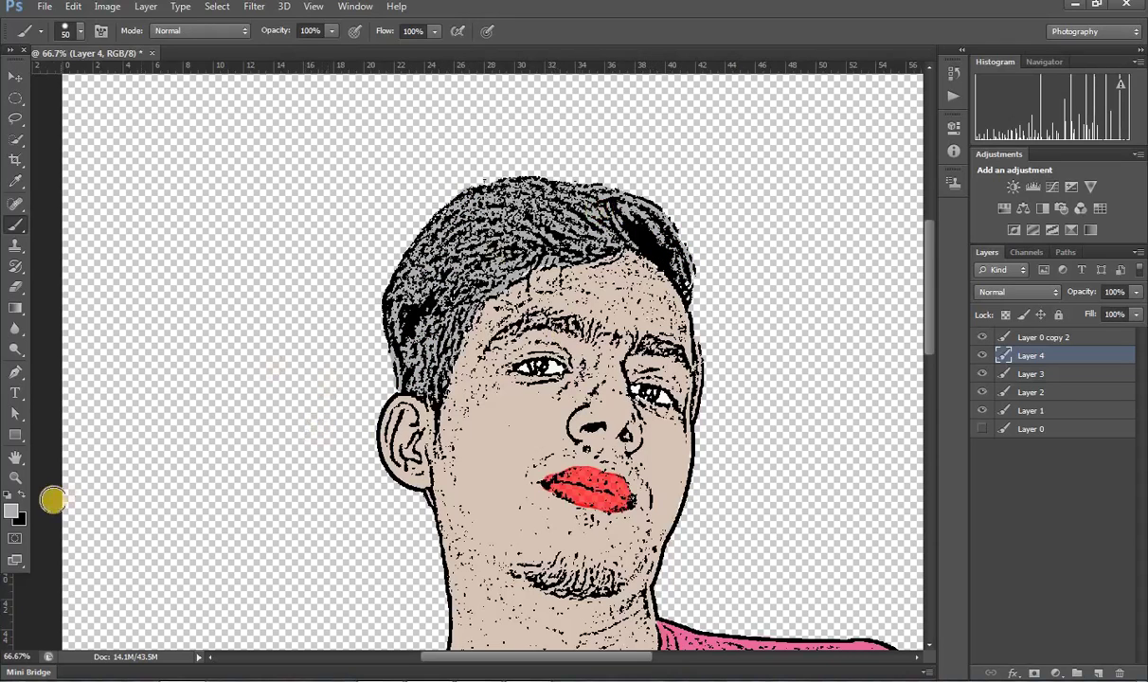
Zoom out to the whole figure and show the dark blue Layer 0 background
left_click(15, 476)
left_click(438, 379, "alt")
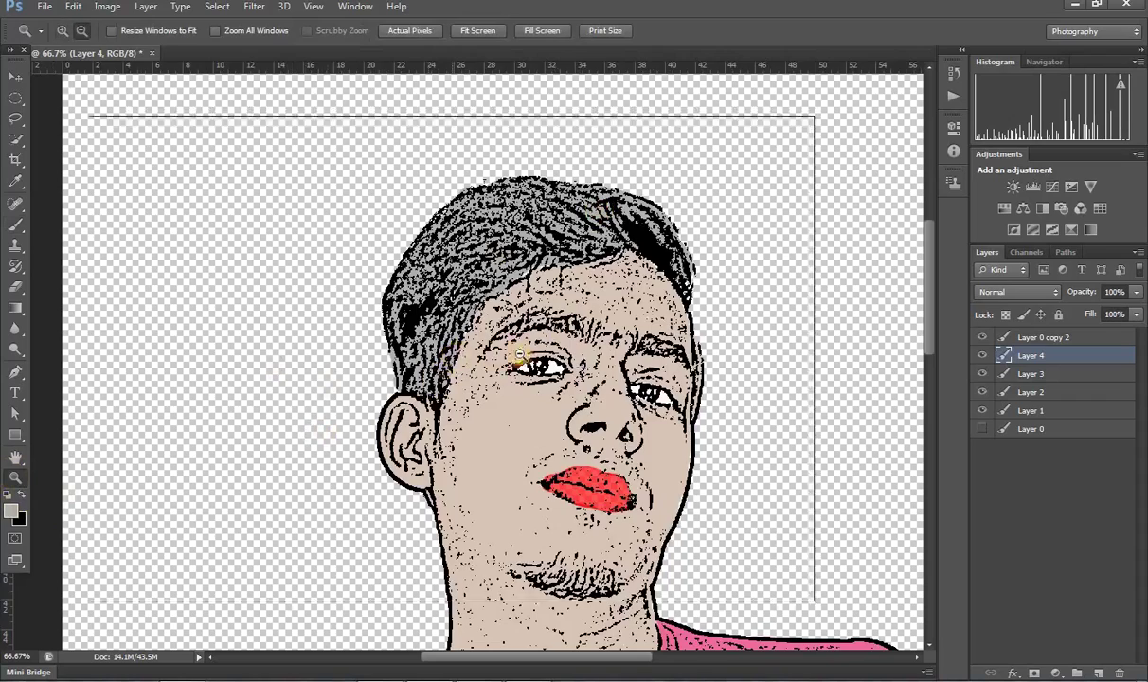
scroll(580, 426, "down", 3)
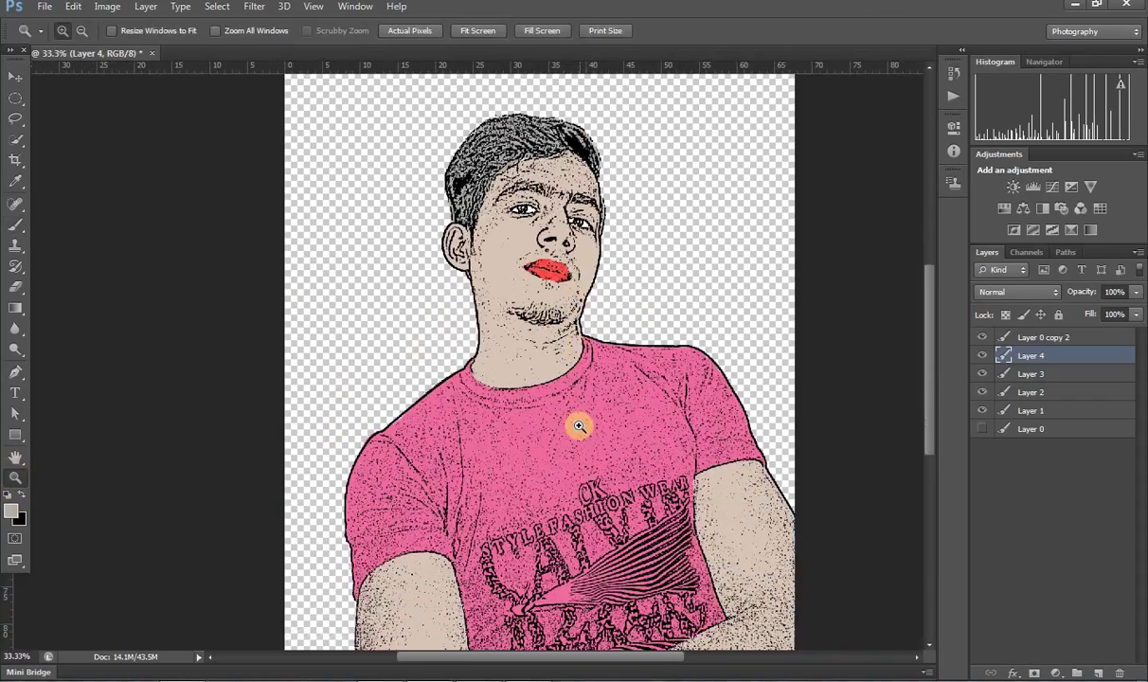
scroll(579, 422, "down", 2)
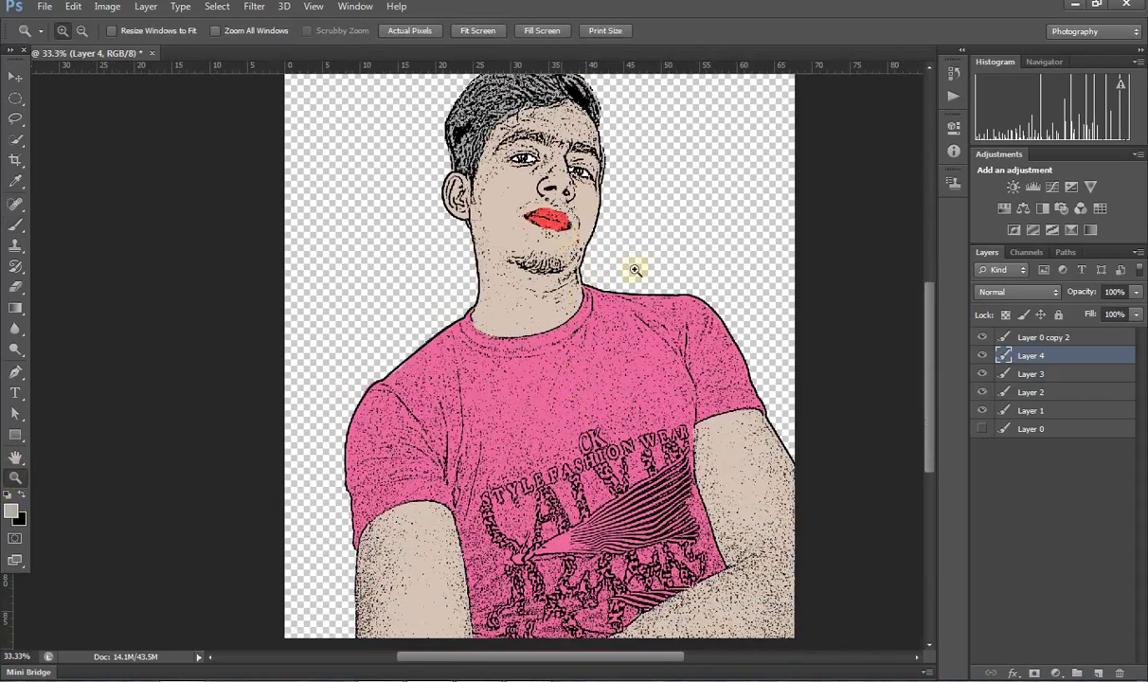
left_click(982, 429)
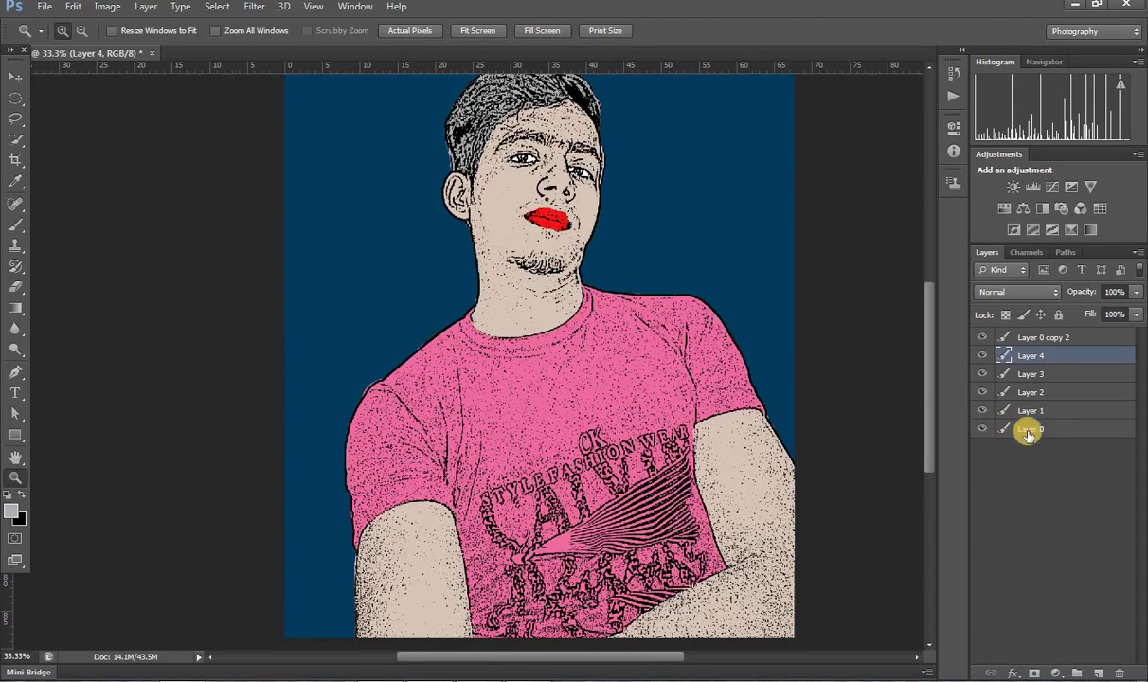
Duplicate Layer 0, hide the original, and fill the copy with white
left_click(1029, 430)
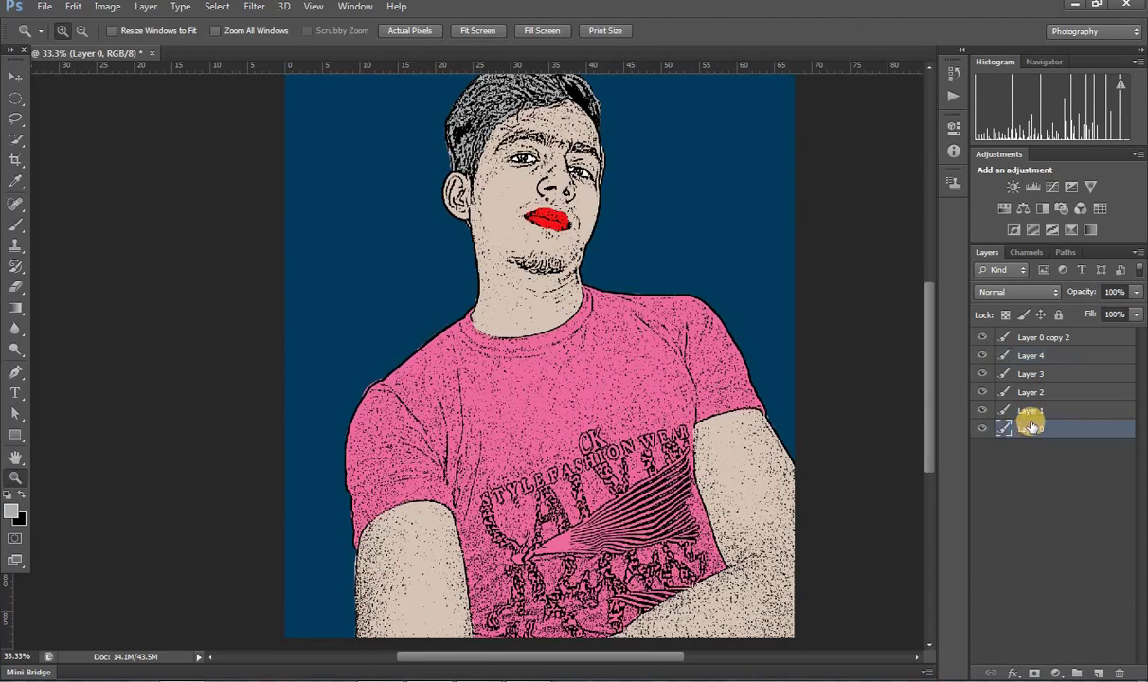
key("ctrl+j")
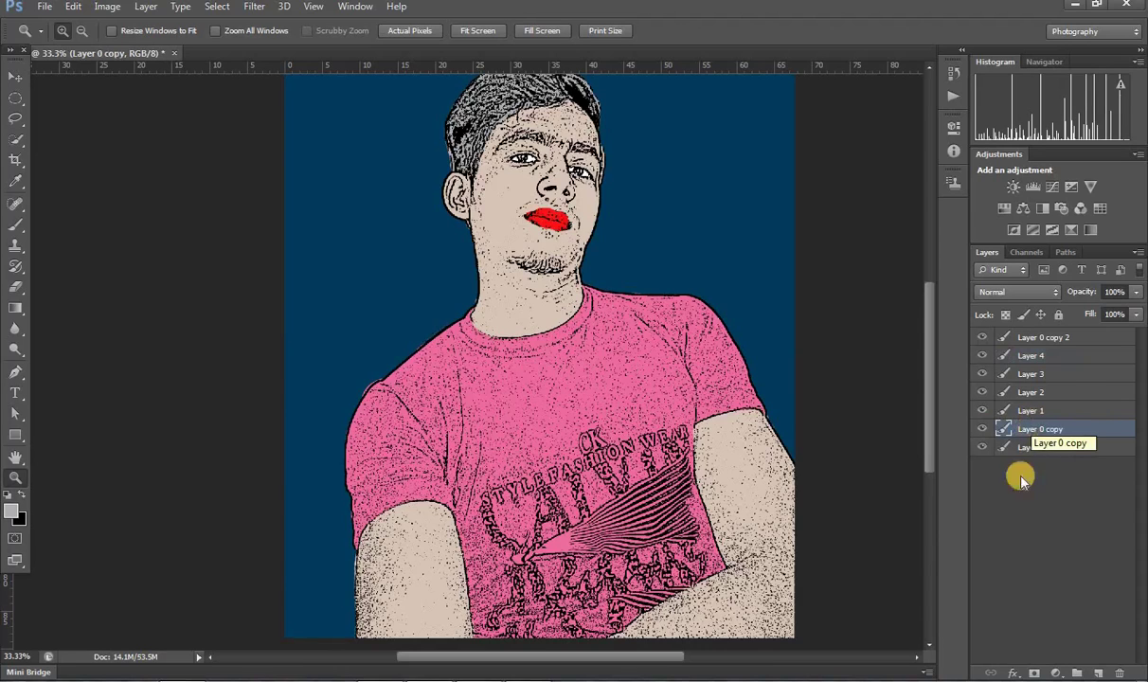
left_click(984, 448)
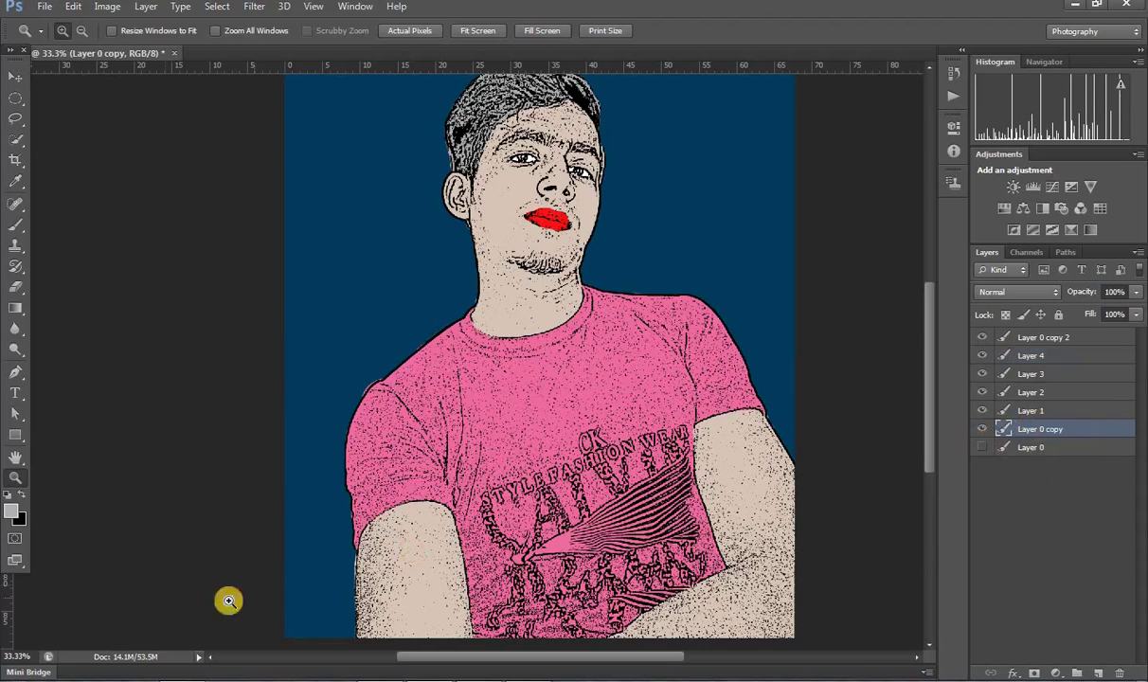
left_click(9, 494)
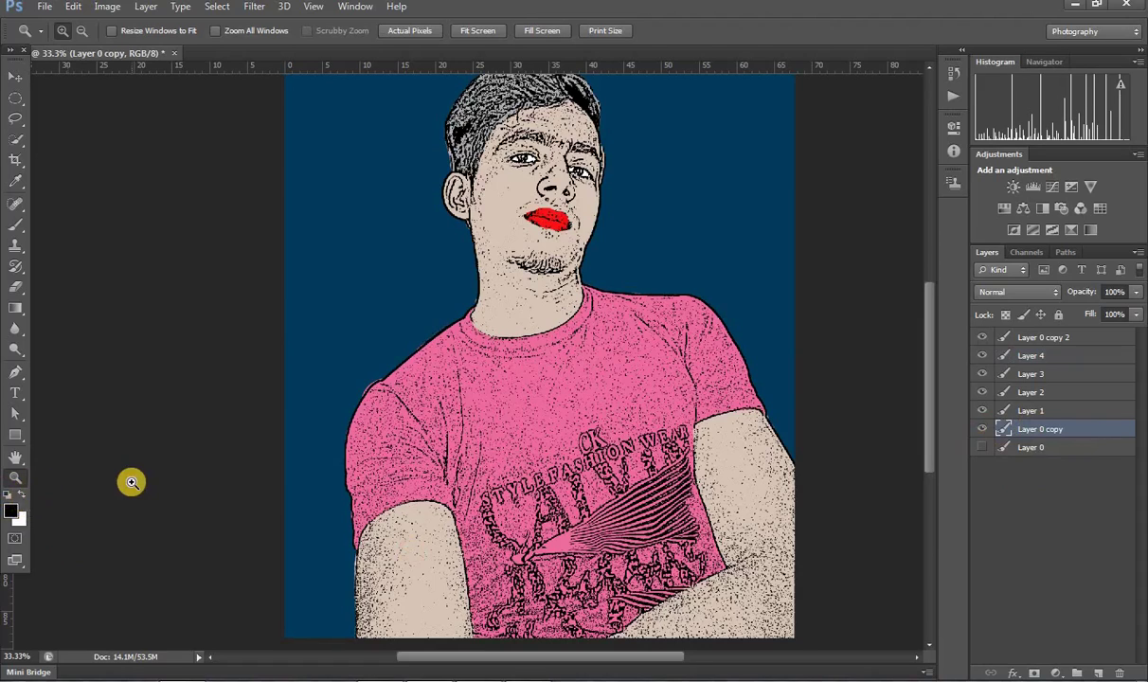
key("ctrl+BackSpace")
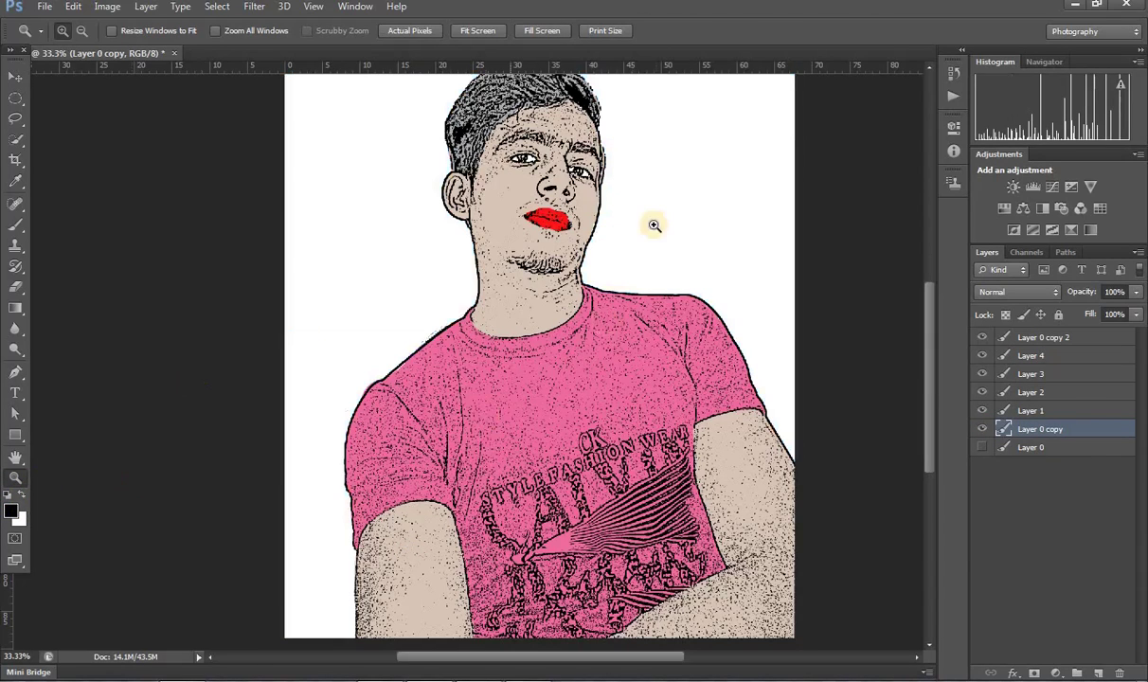
left_click(14, 74)
left_click(548, 222)
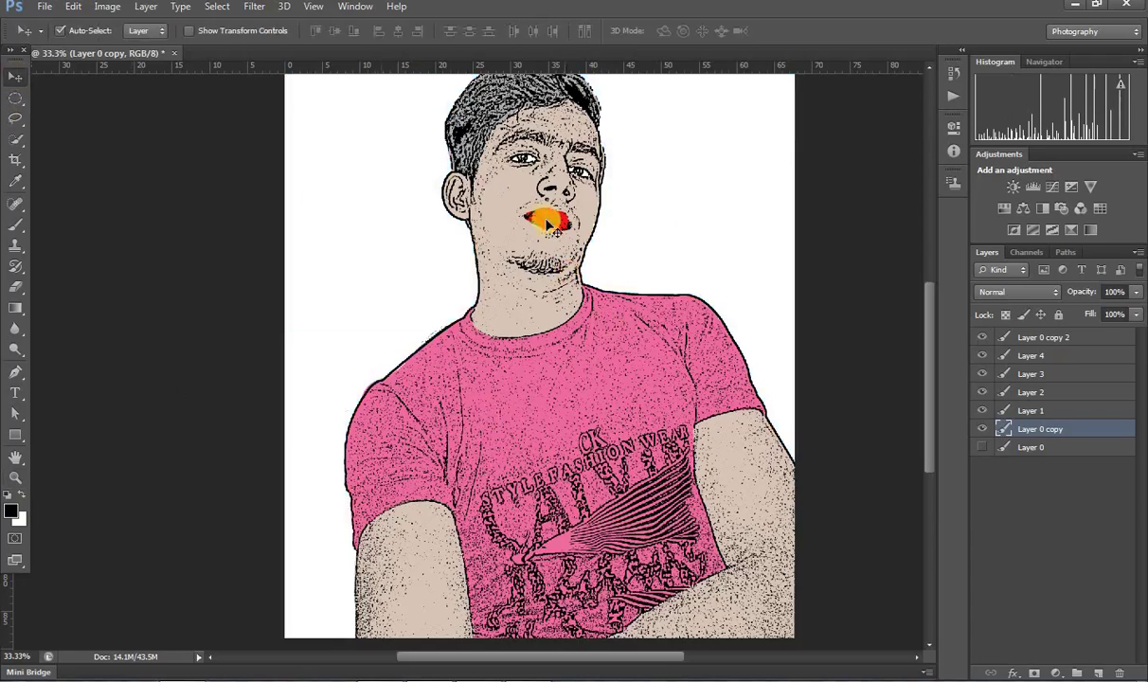
left_click(559, 219)
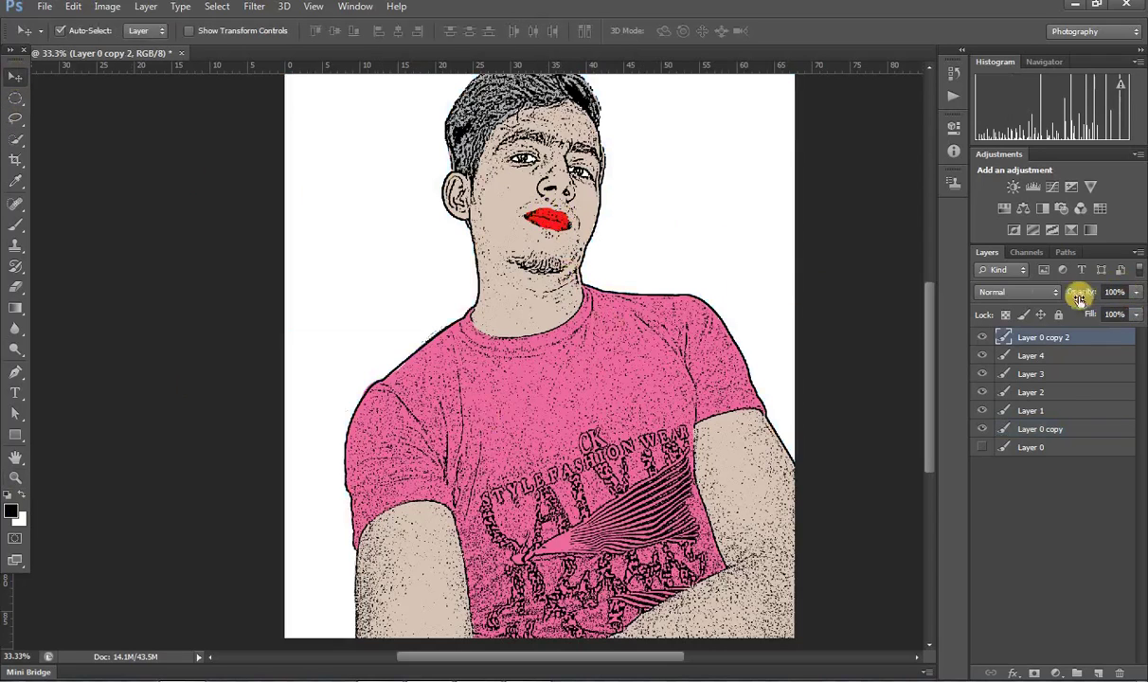
left_click(1041, 296)
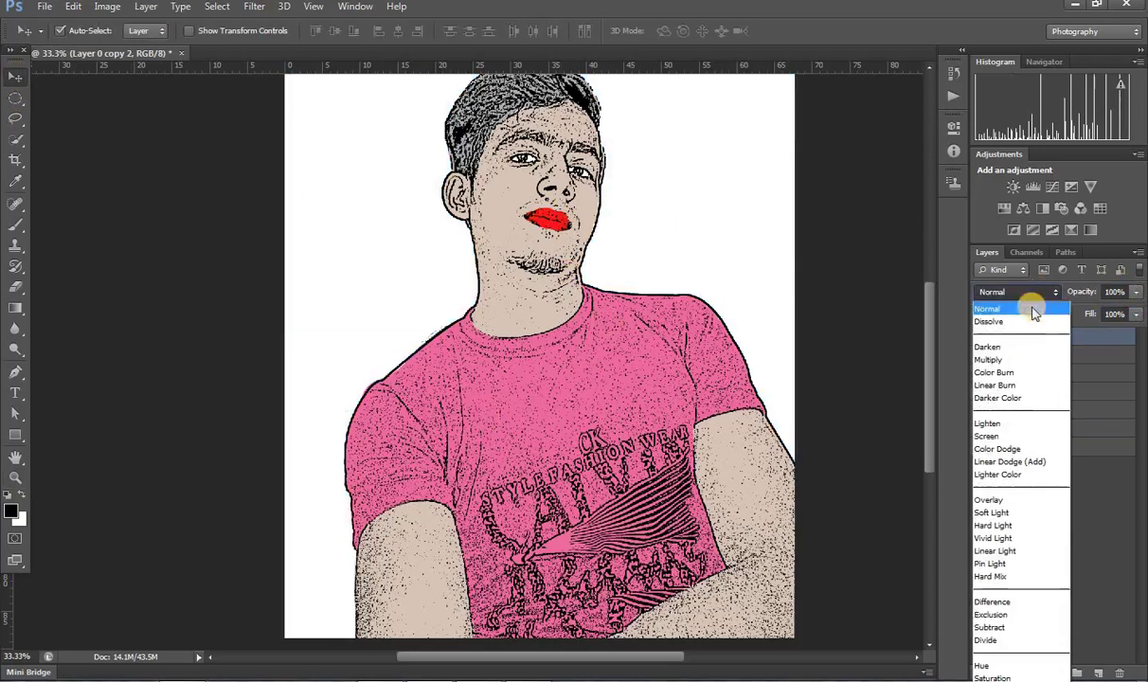
left_click(1007, 359)
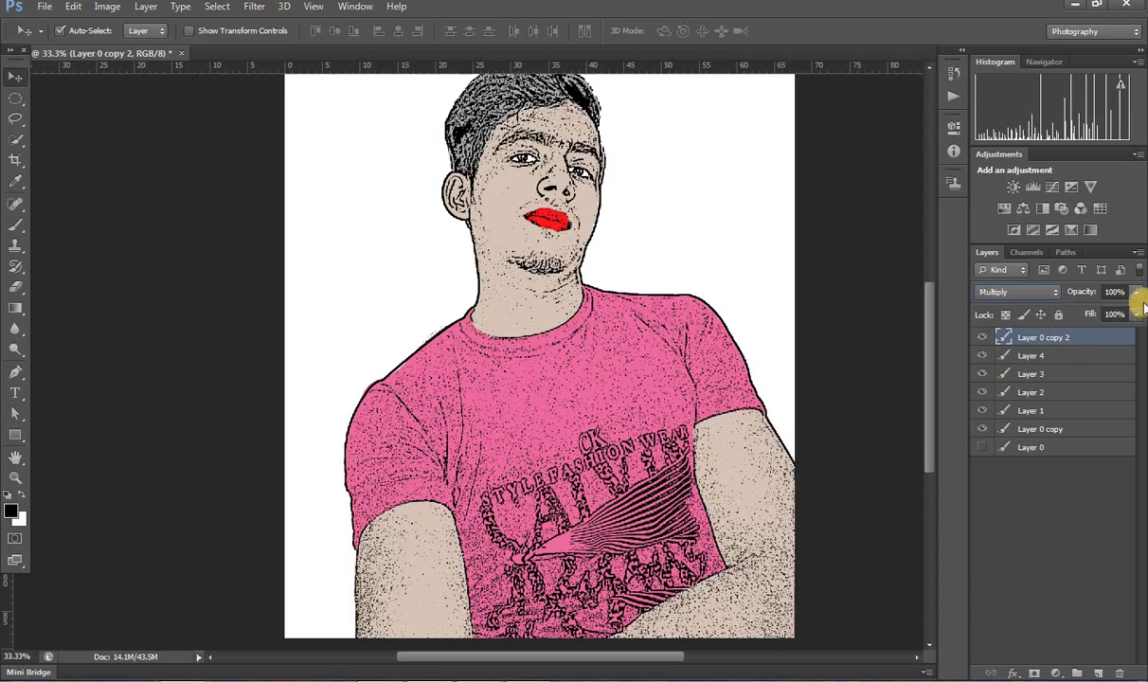
left_click(1050, 292)
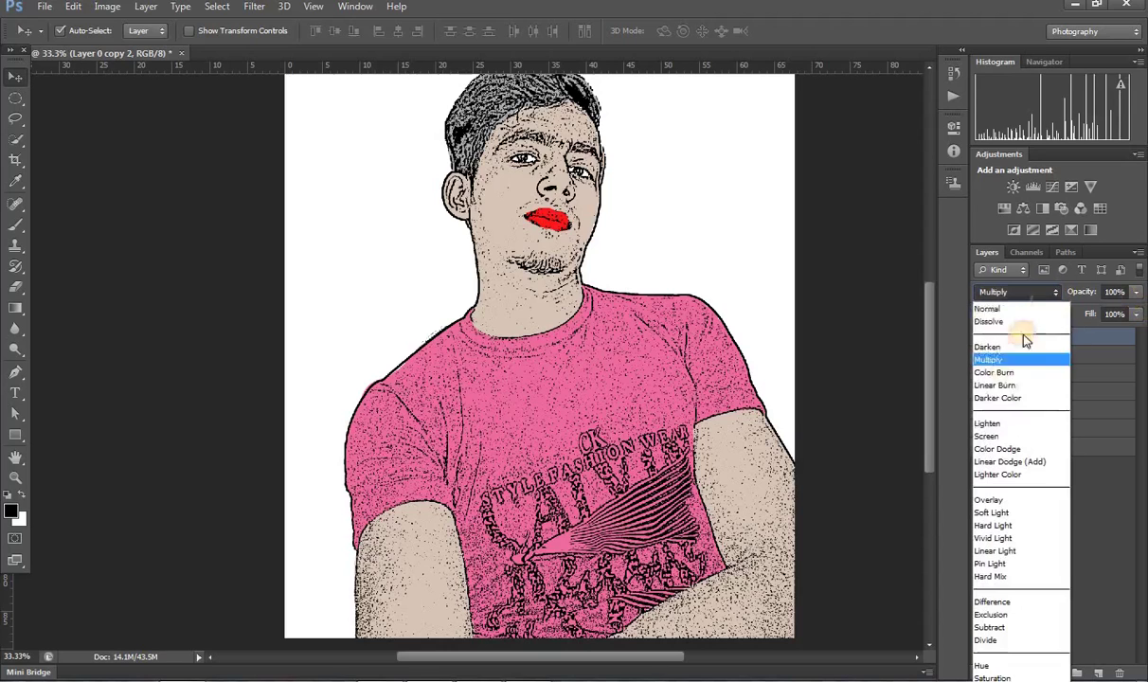
left_click(993, 437)
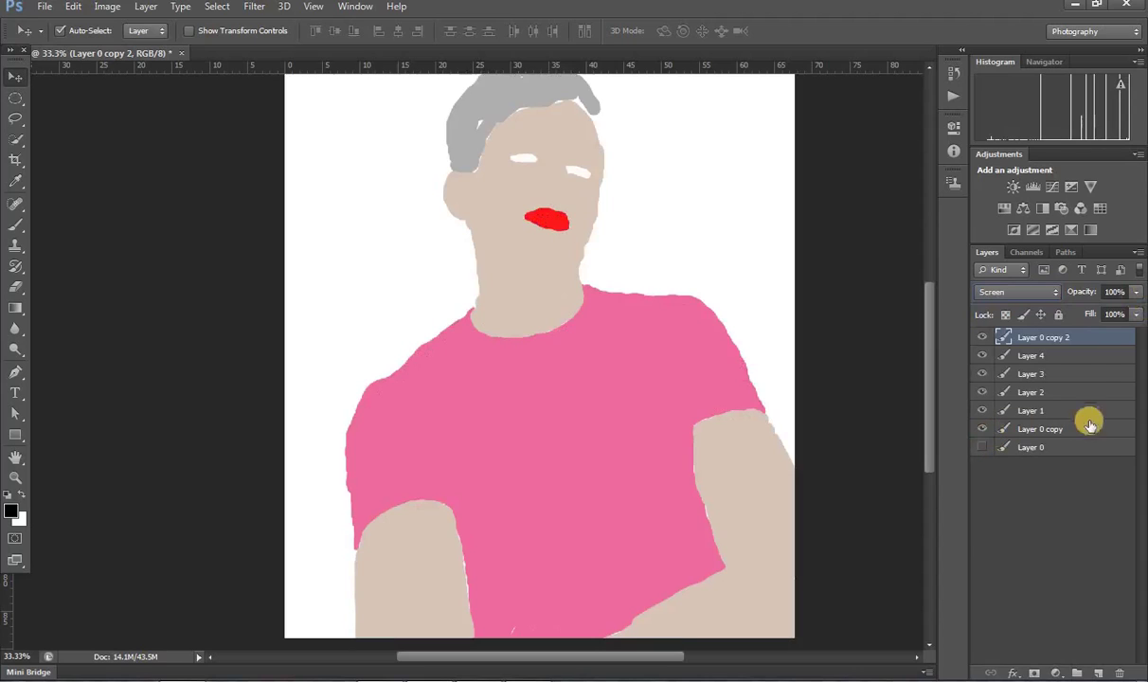
left_click(1019, 293)
left_click(1010, 311)
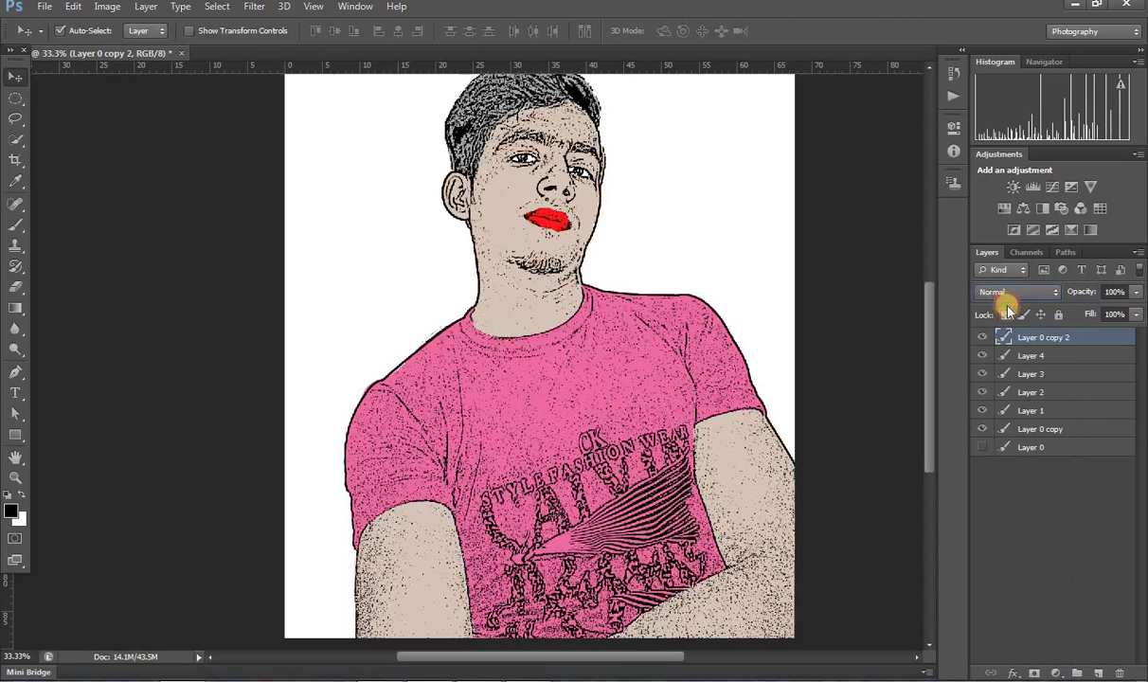
left_click(983, 338)
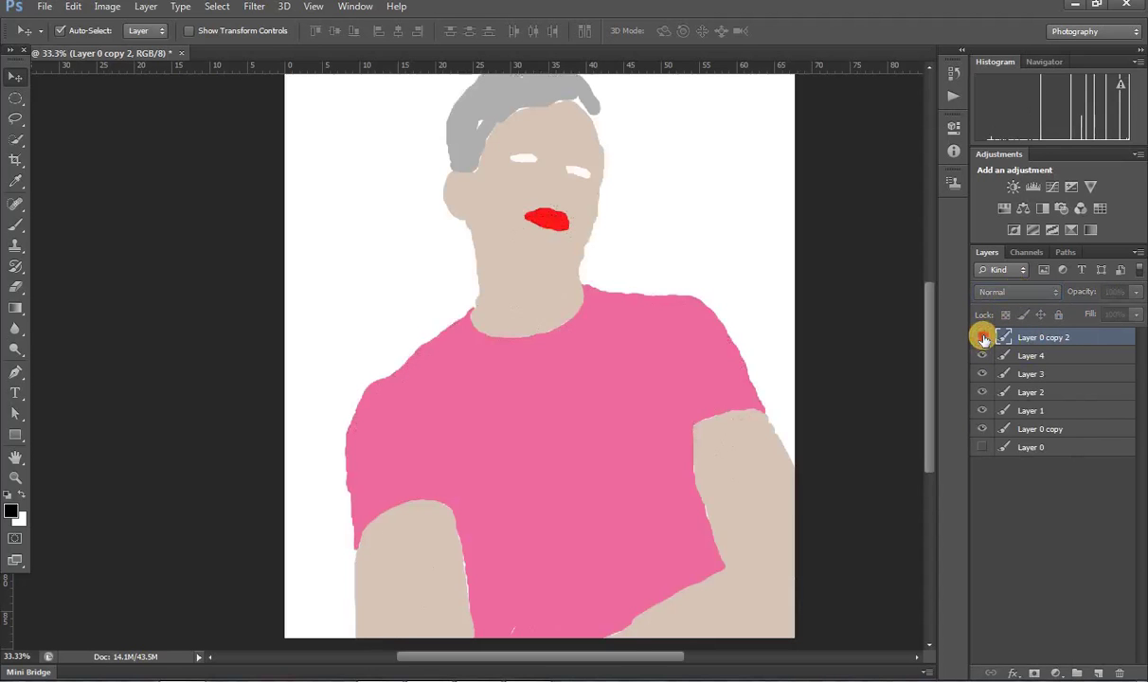
left_click(984, 355)
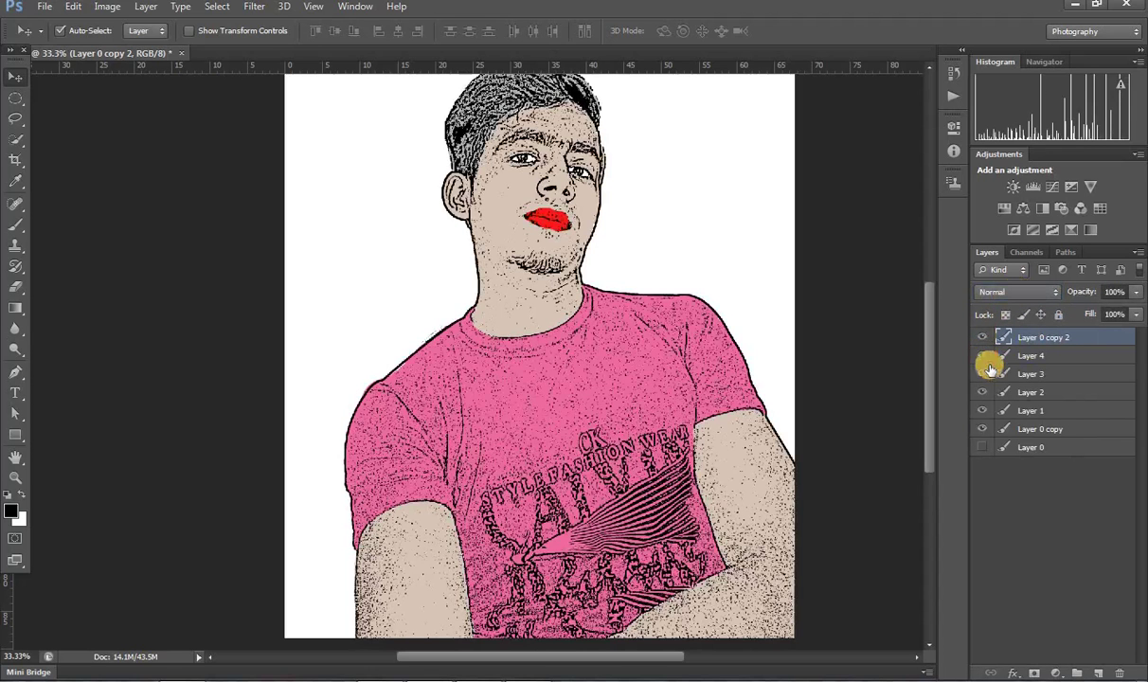
left_click(987, 376)
left_click(1030, 376)
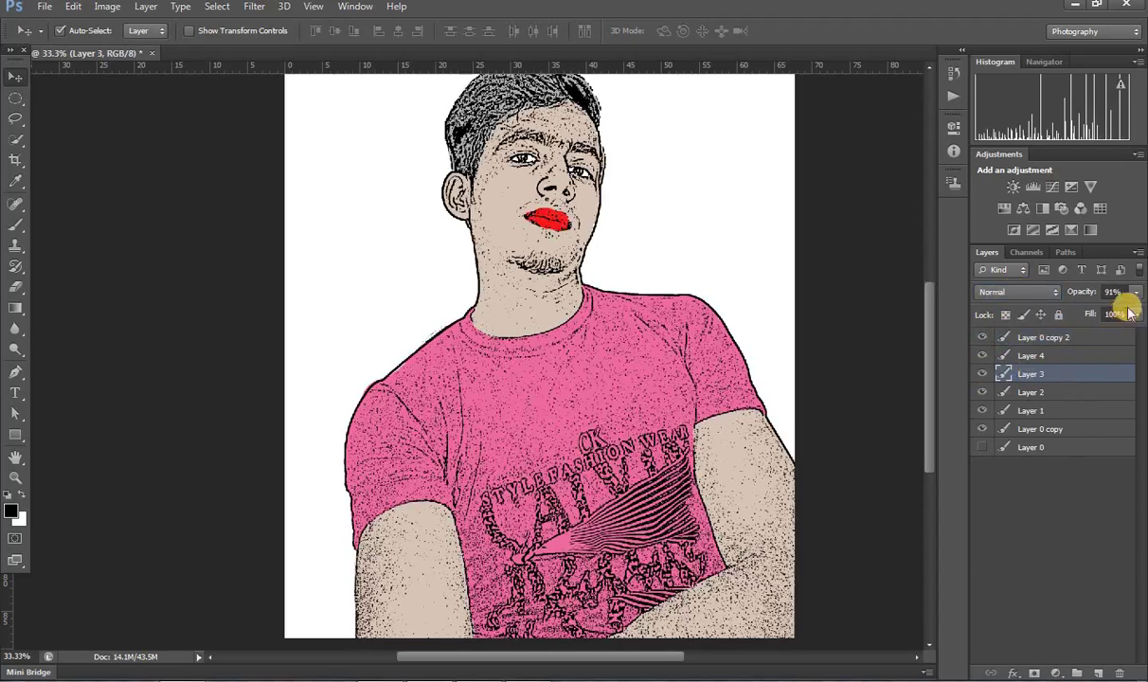
Try Multiply blending on Layer 3 with opacity around 76%
left_click(1053, 292)
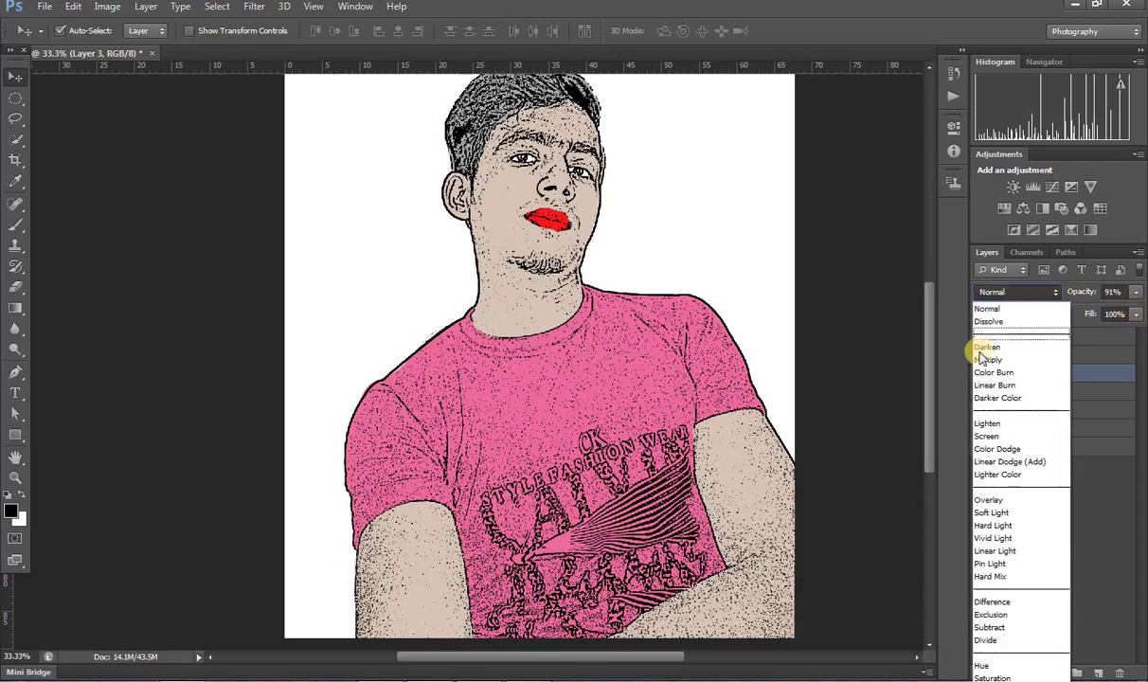
left_click(985, 363)
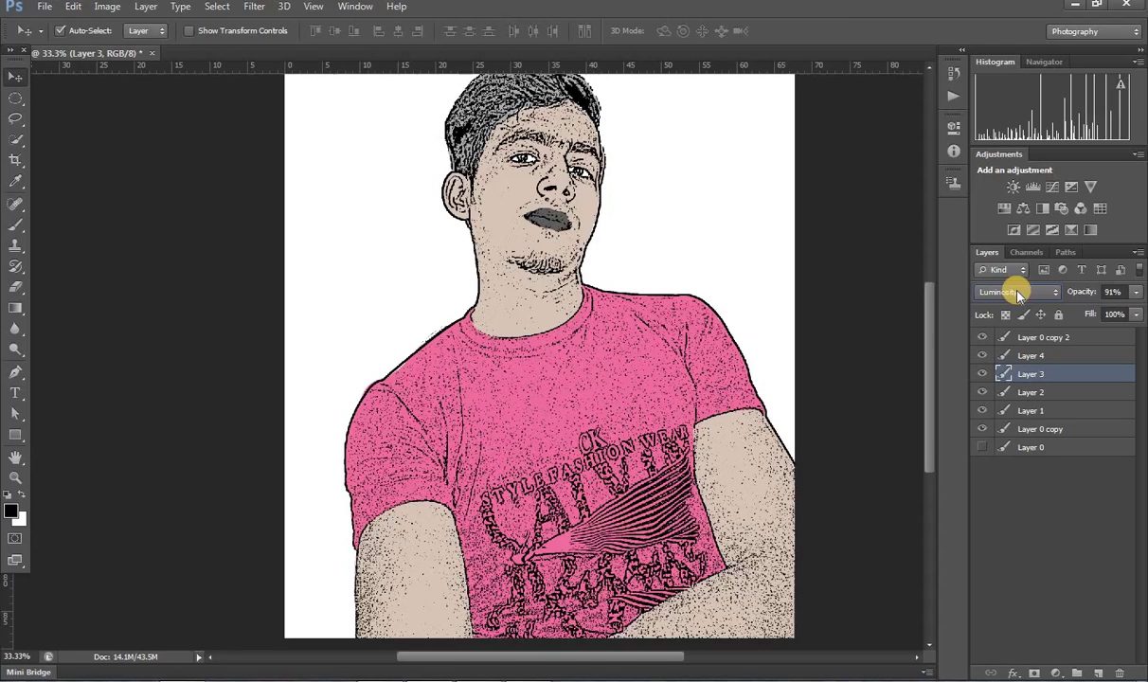
left_click(1136, 292)
mouse_move(1135, 316)
left_mouse_down()
mouse_move(1113, 313)
mouse_move(1123, 315)
left_mouse_up()
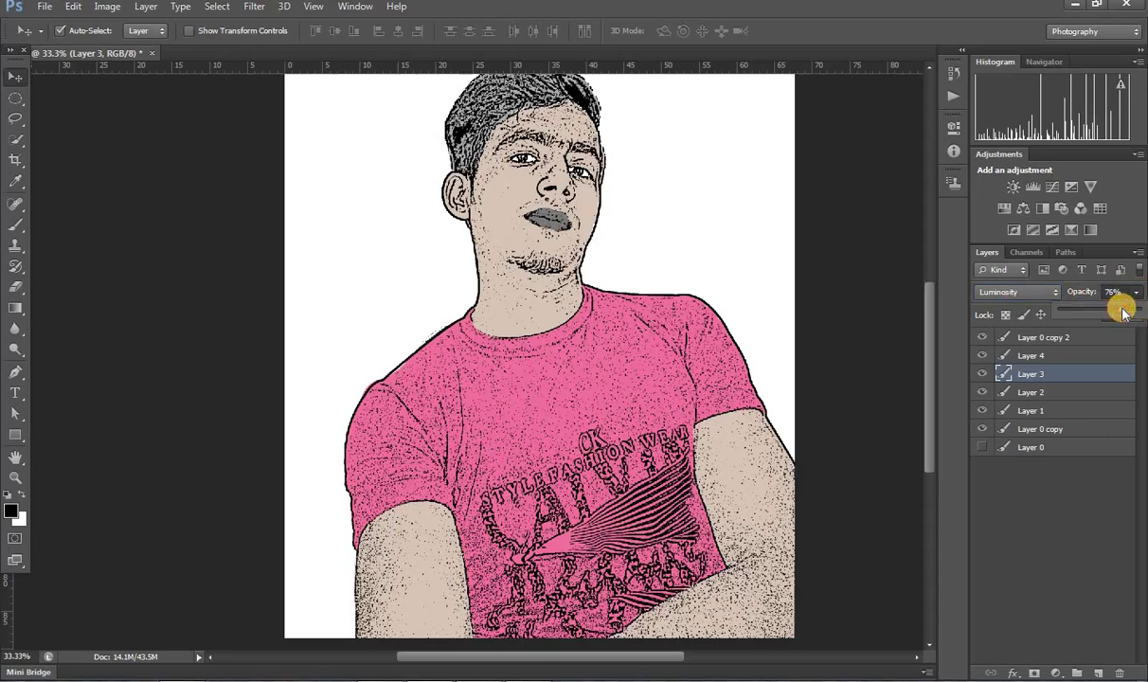
Switch Layer 3 to Linear Burn blending at 47% opacity
left_click(1028, 294)
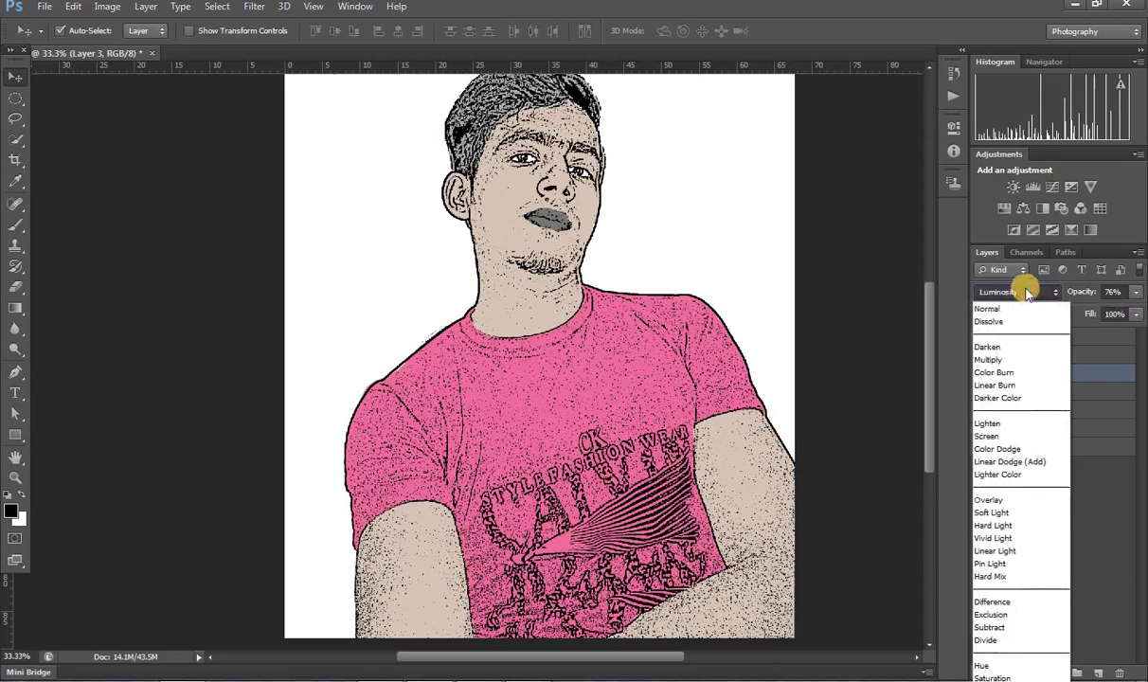
left_click(1014, 309)
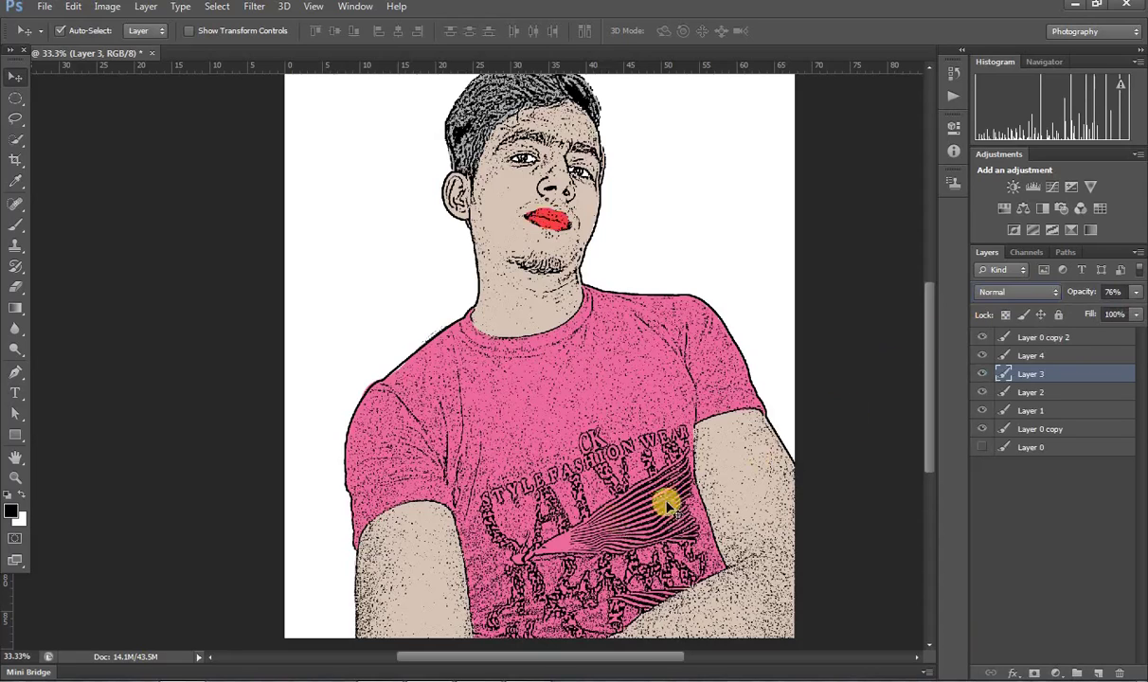
key("shift+plus")
key("shift+plus")
key("shift+plus")
key("shift+minus")
key("shift+minus")
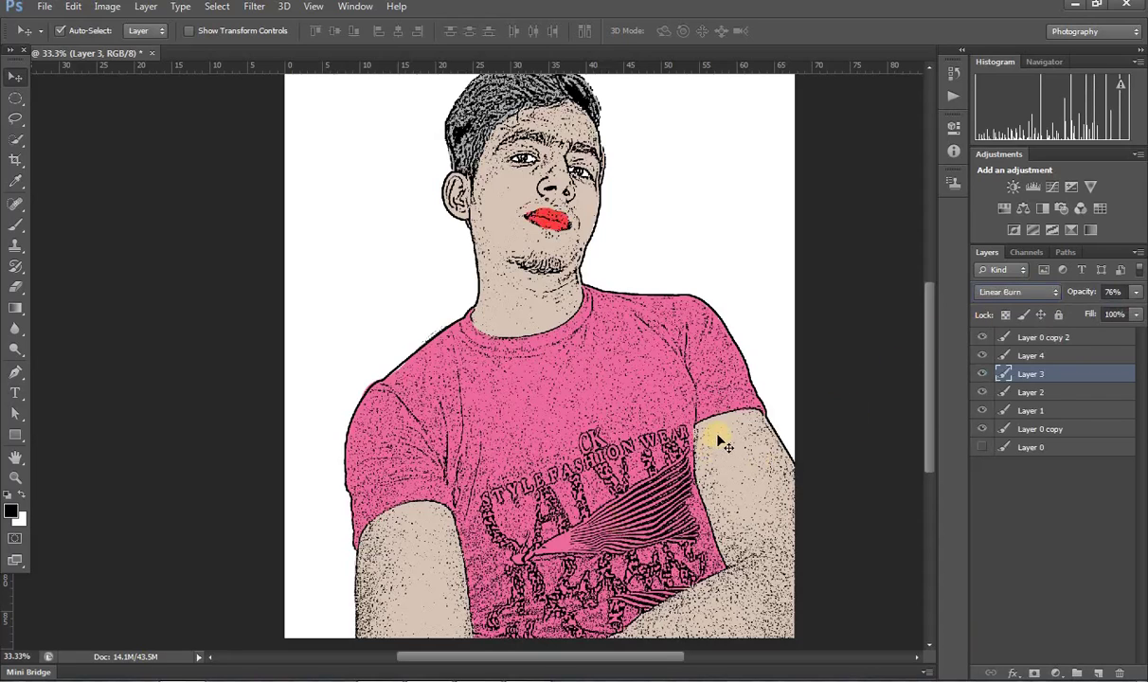
left_click(976, 447)
left_click(1138, 292)
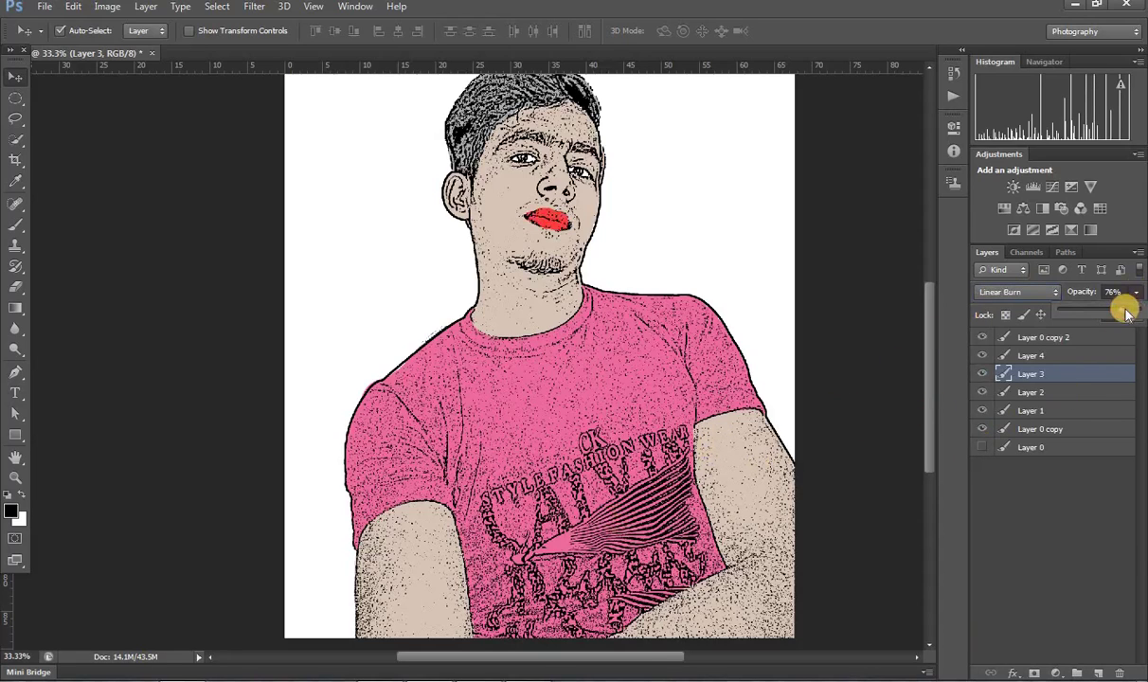
left_click_drag(1121, 313, 1098, 314)
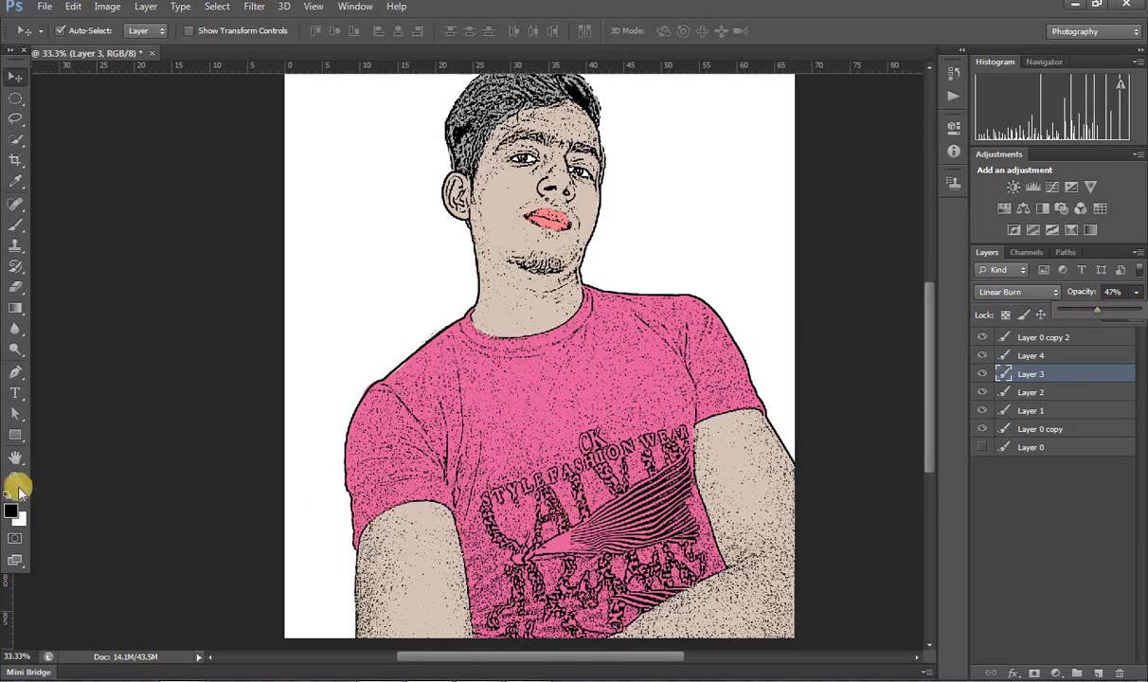
left_click(14, 477)
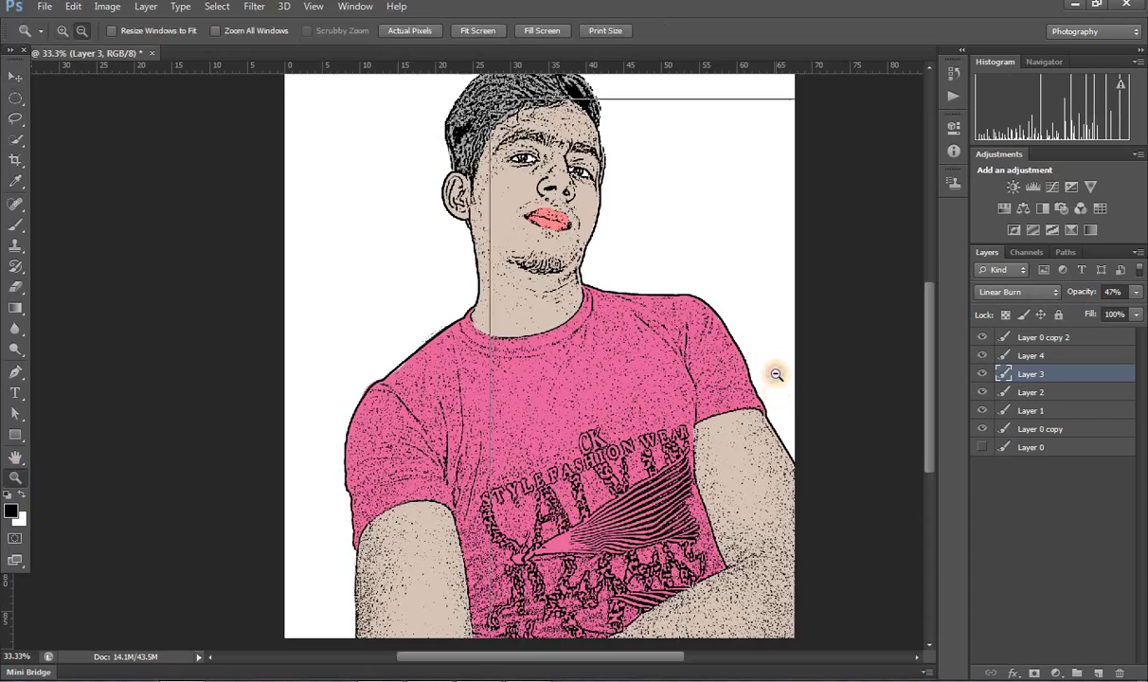
left_click(778, 376, "alt")
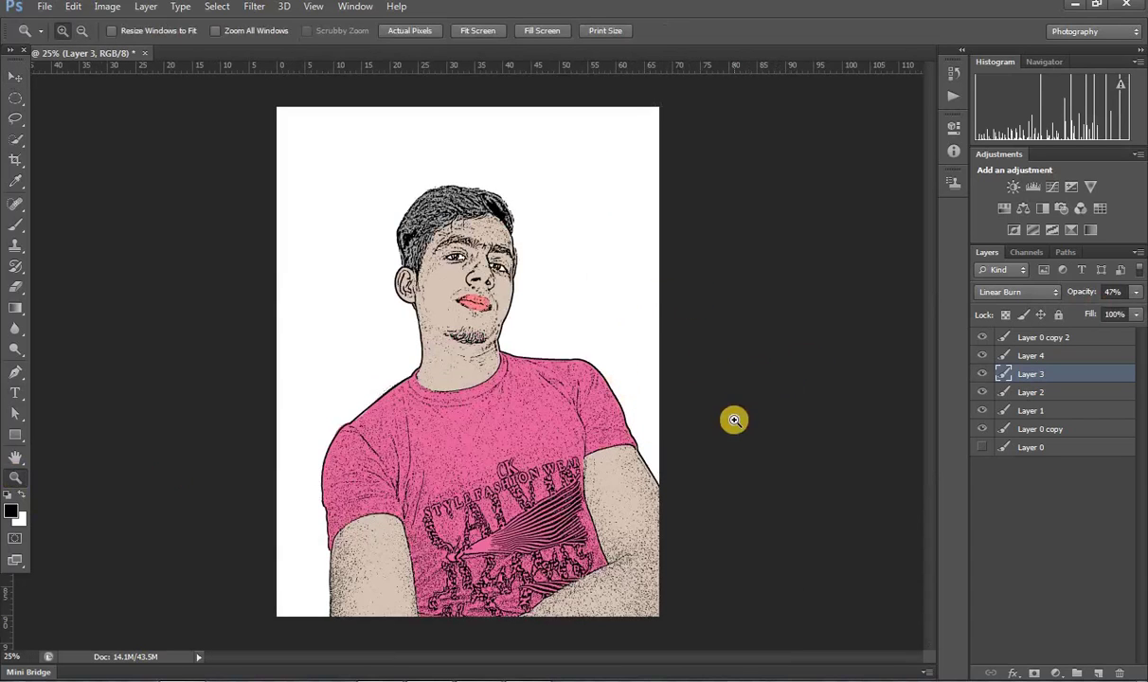
left_click(495, 513)
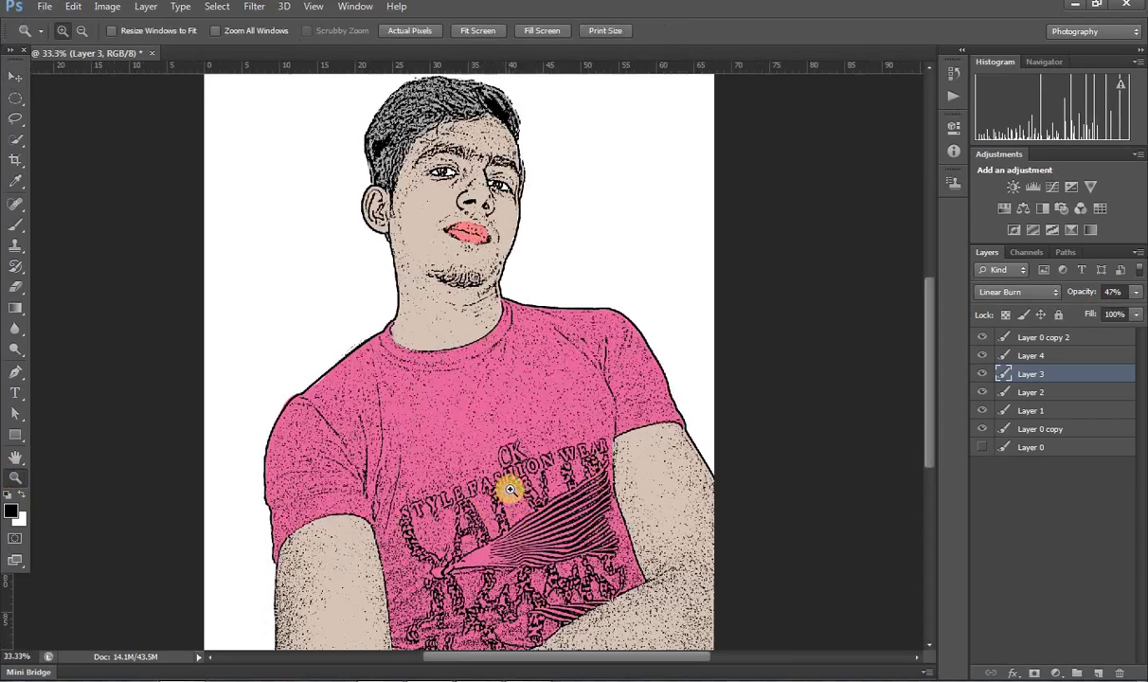
scroll(589, 311, "up", 2)
scroll(593, 315, "up", 1)
scroll(594, 315, "up", 3)
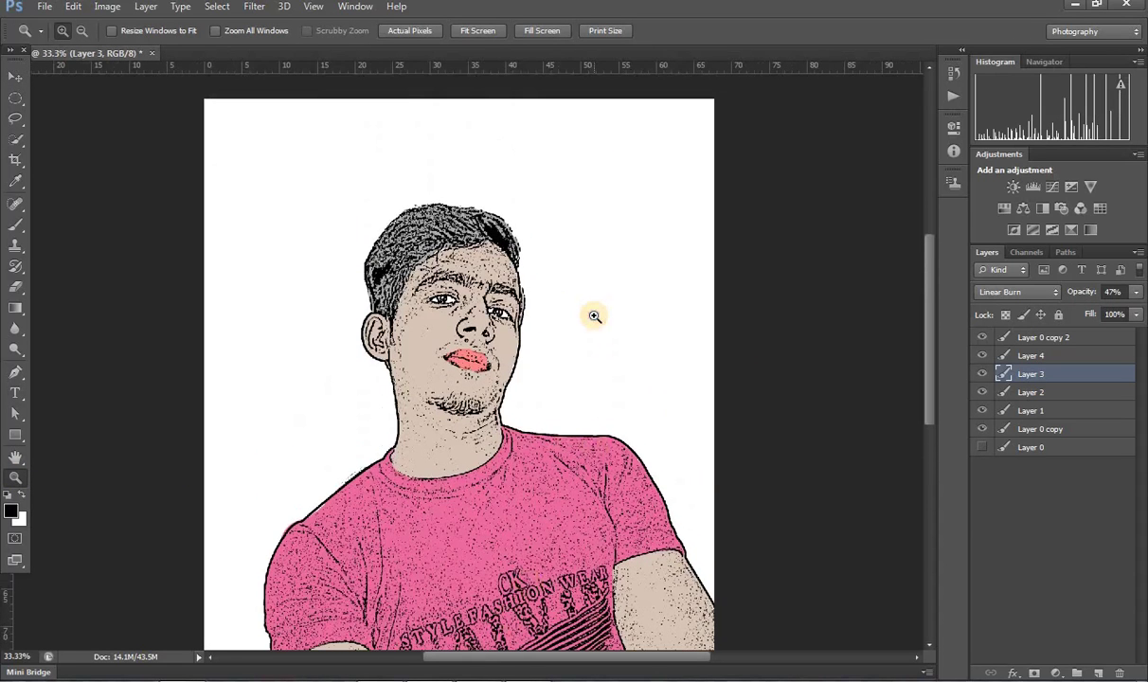
scroll(594, 315, "down", 2)
scroll(594, 315, "down", 1)
scroll(594, 316, "down", 1)
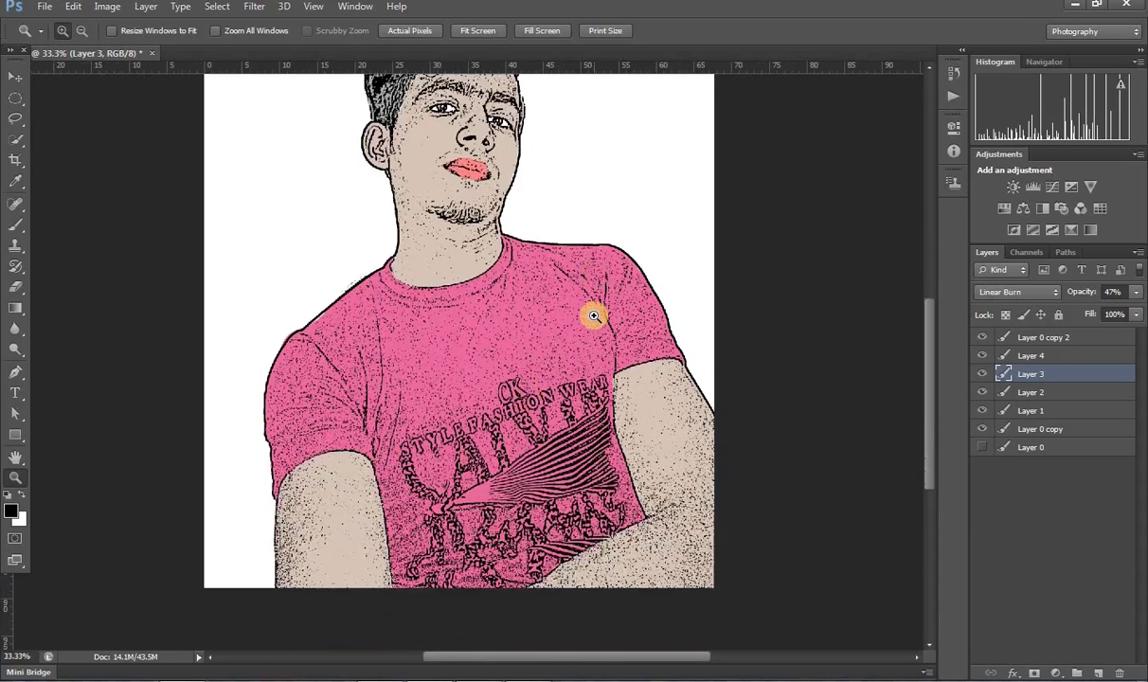